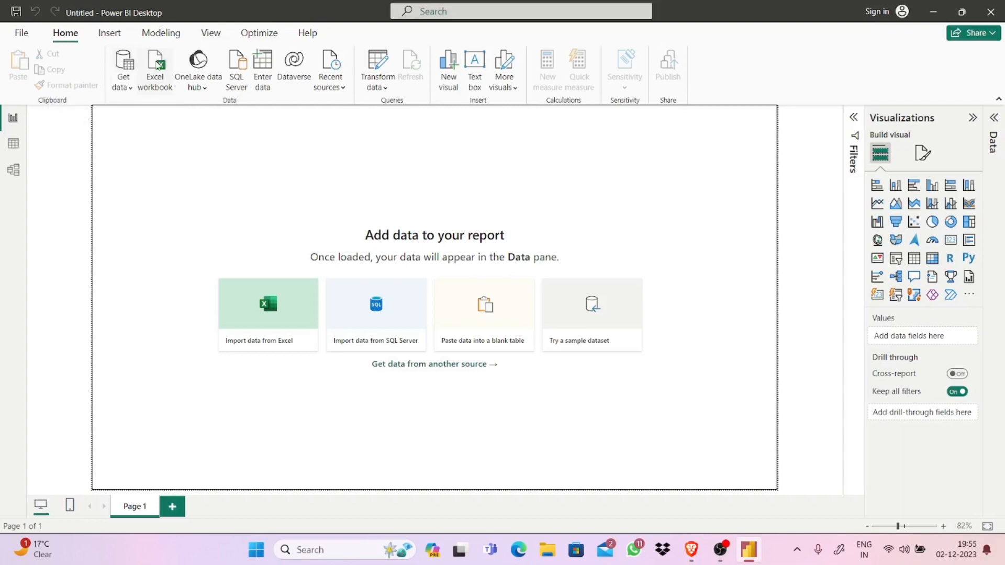
# - Connect to the SuperStore Sales DataSet Excel workbook from the Desktop folder and select Sheet1 for preview
pyautogui.click(155, 68)
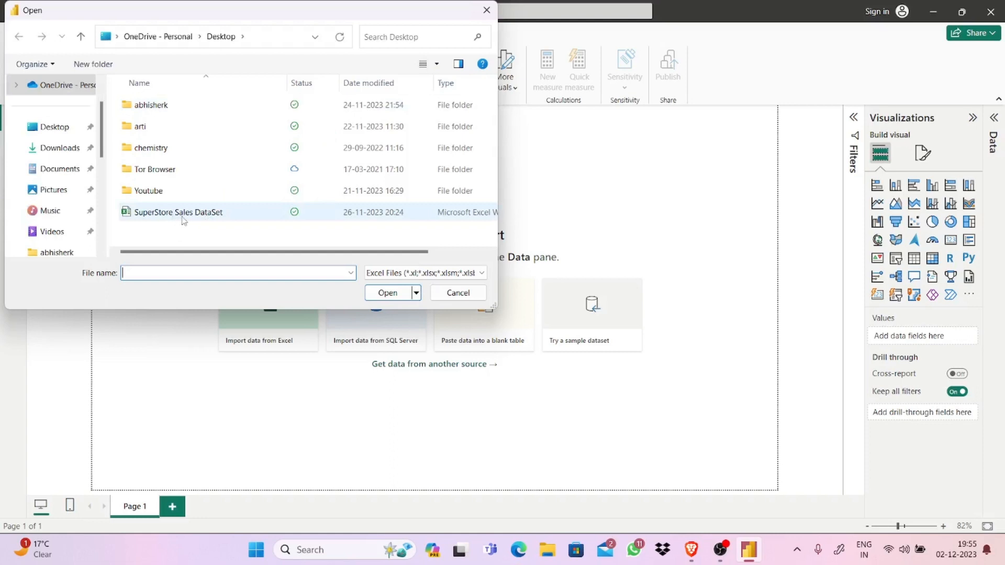
pyautogui.click(194, 215)
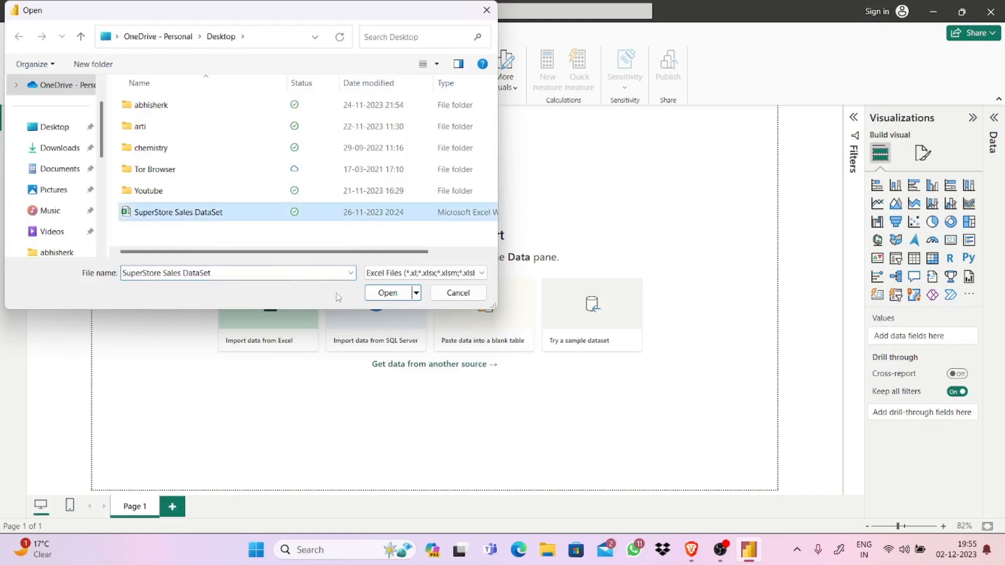
pyautogui.click(388, 293)
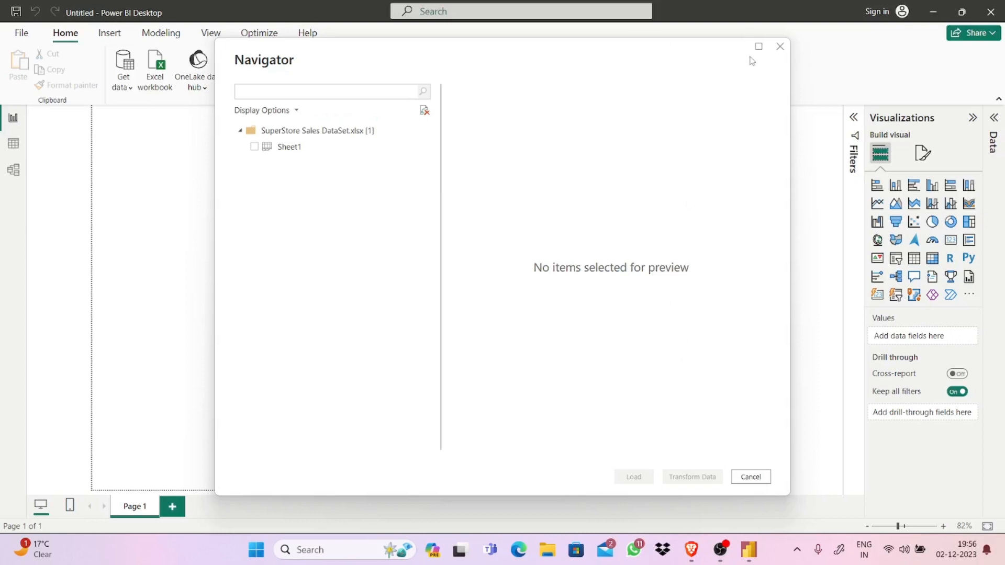
pyautogui.moveTo(600, 47); pyautogui.dragTo(598, 90)
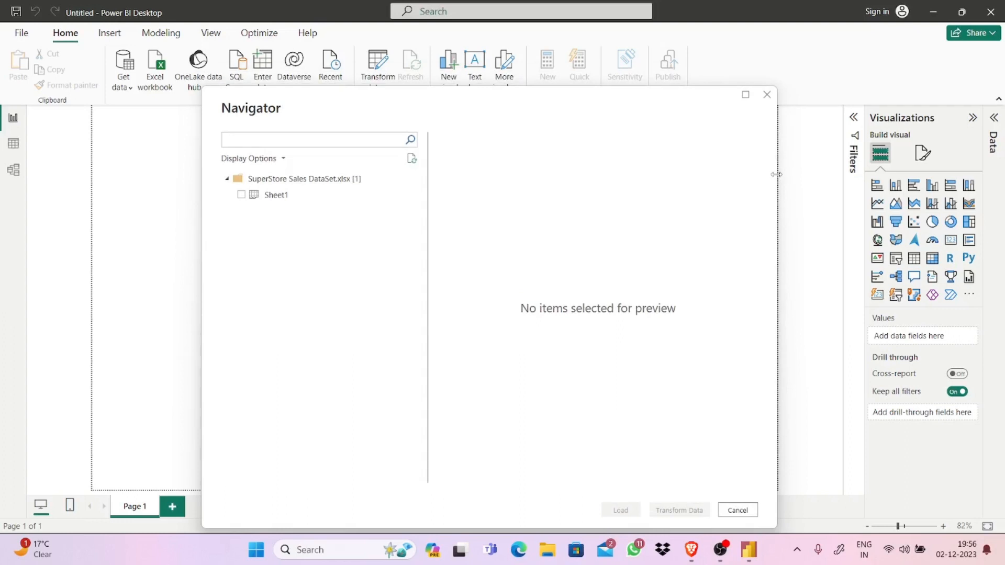
pyautogui.moveTo(775, 174); pyautogui.dragTo(782, 141)
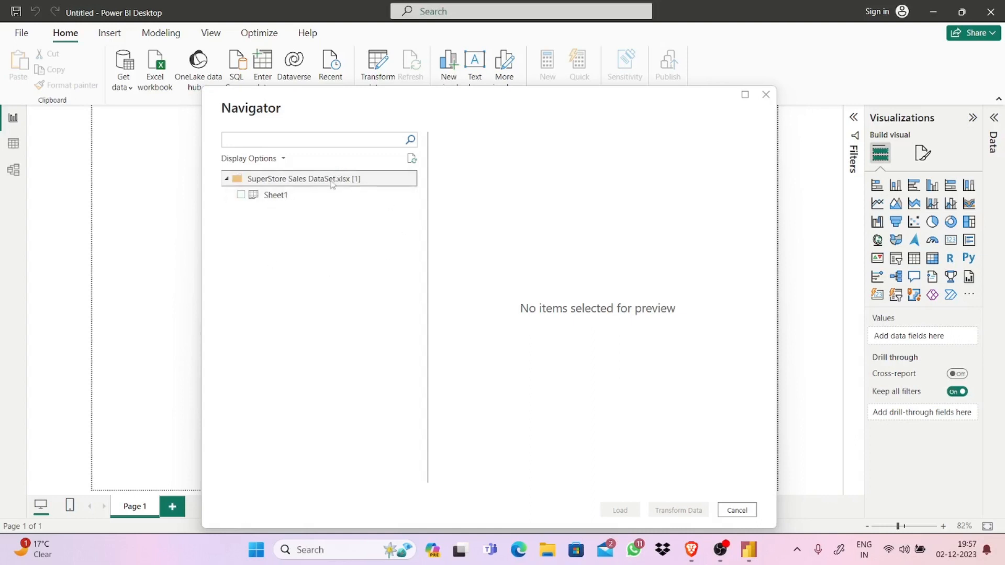
pyautogui.click(240, 197)
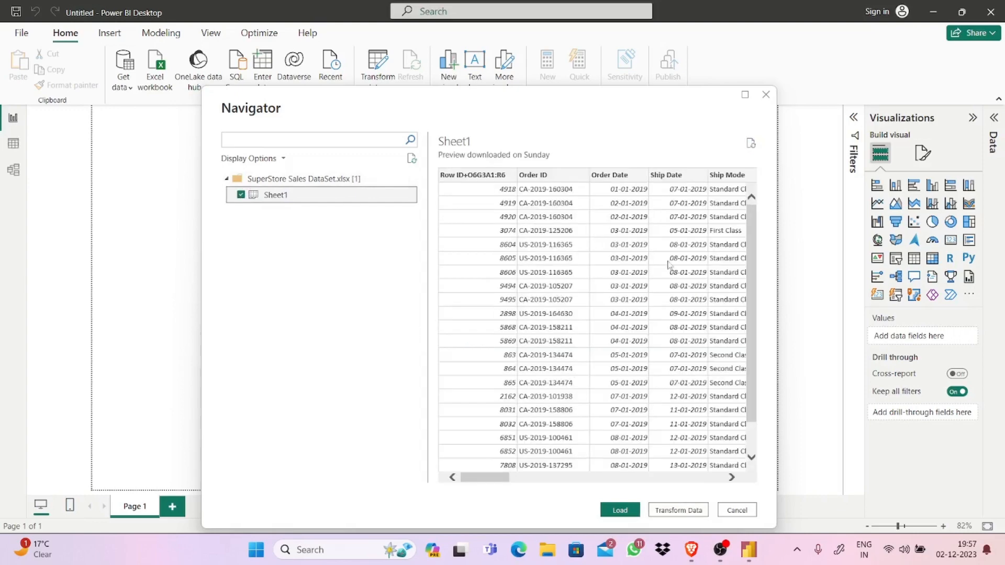
# - Examine the rows and columns in the Sheet1 preview, including in the maximized Navigator, and cancel the import
pyautogui.moveTo(499, 482); pyautogui.dragTo(372, 478)
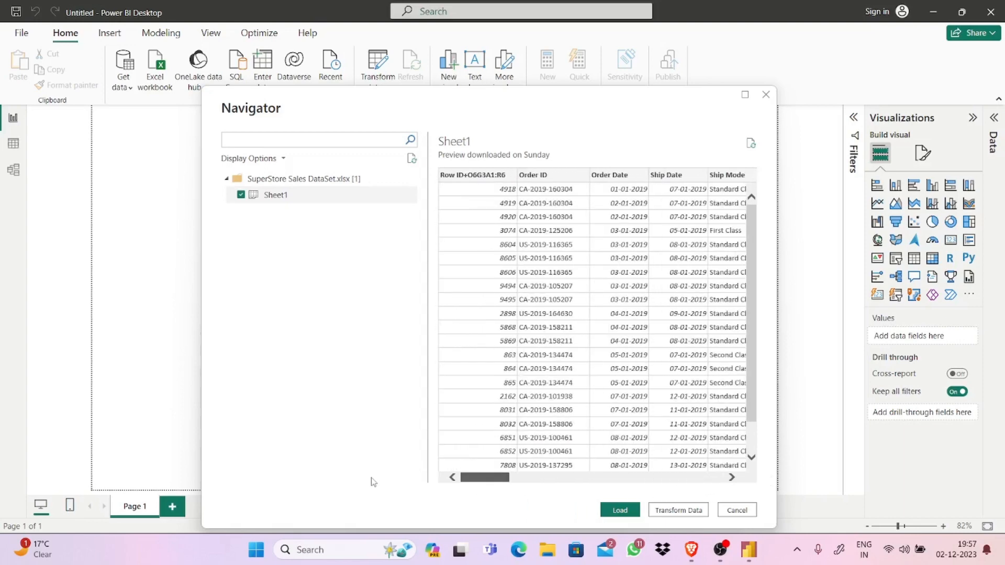
pyautogui.moveTo(485, 477); pyautogui.dragTo(550, 477)
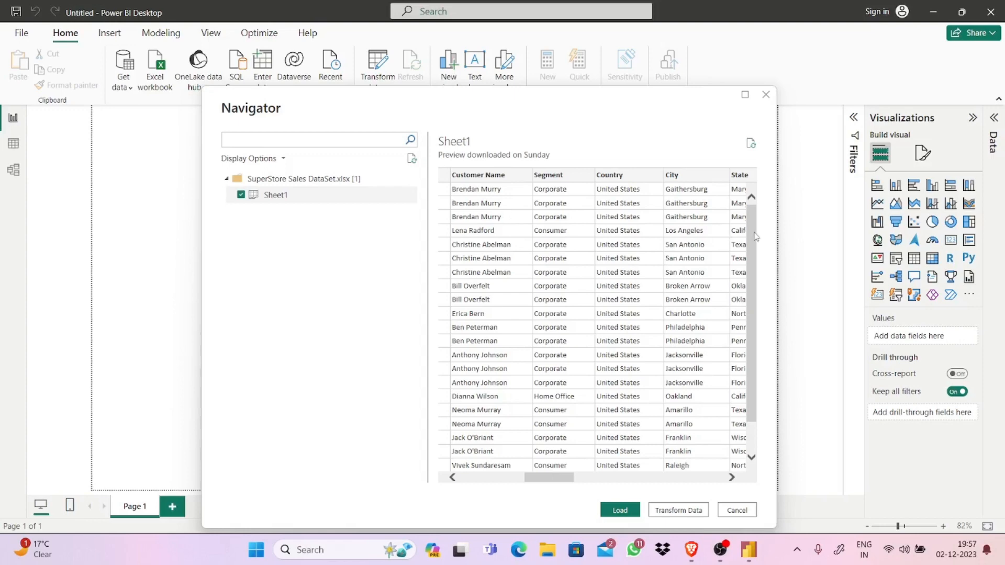
pyautogui.scroll(-1, 749, 240)
pyautogui.scroll(1, 746, 219)
pyautogui.moveTo(521, 481); pyautogui.dragTo(459, 482)
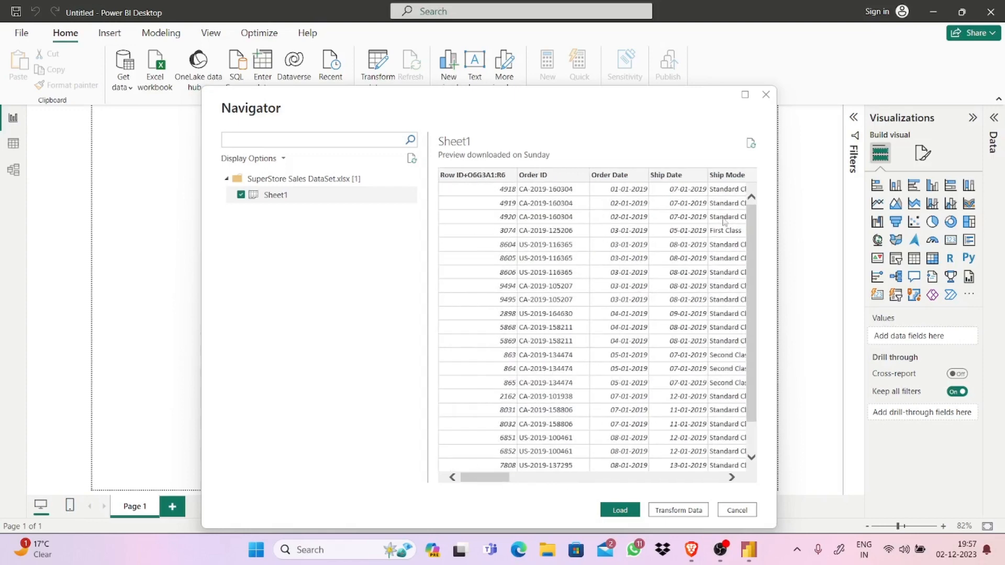
pyautogui.click(745, 95)
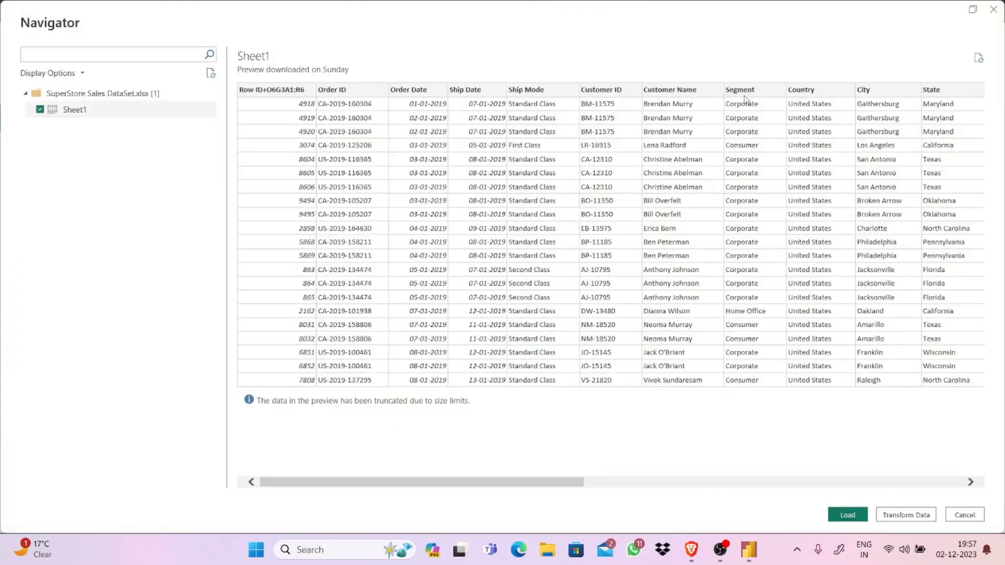
pyautogui.click(974, 11)
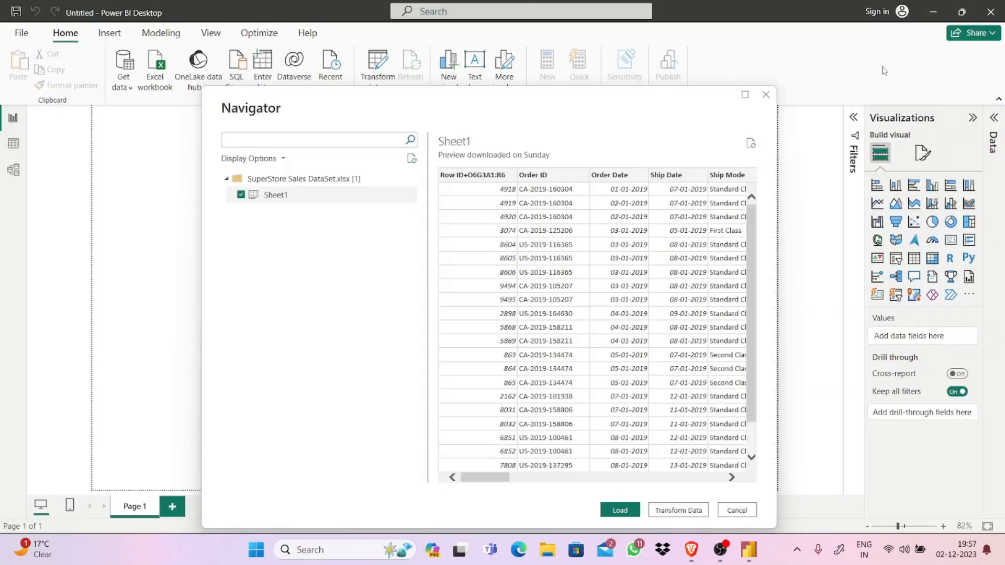
pyautogui.click(737, 510)
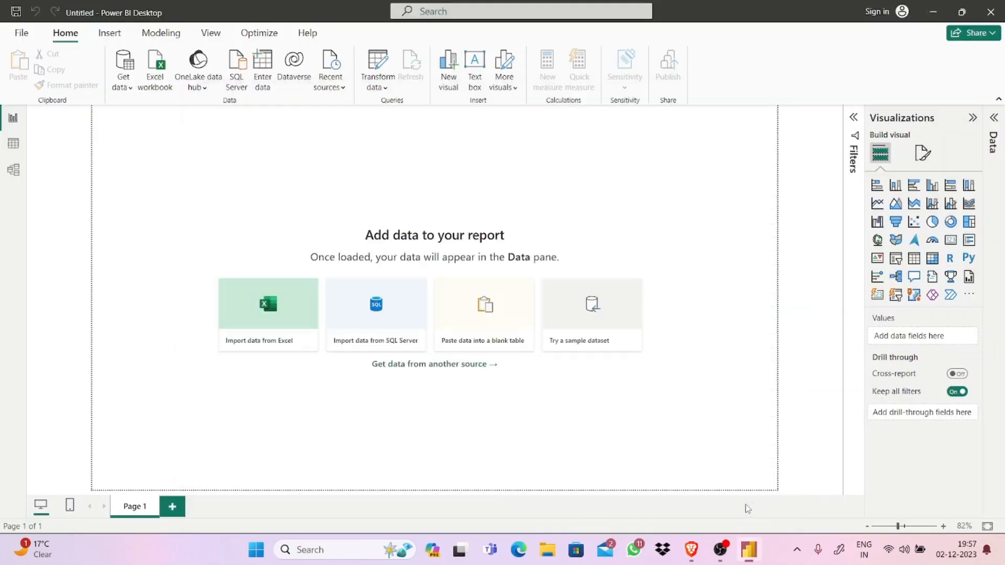
# - Open the SuperStore Sales DataSet workbook from the desktop in Excel, look through its rows, and close it
pyautogui.click(934, 10)
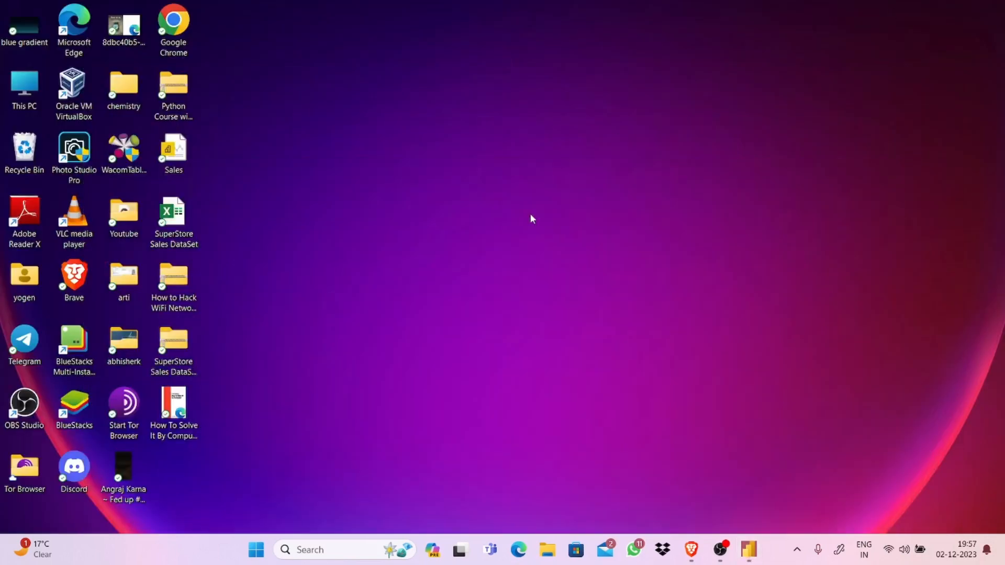
pyautogui.moveTo(172, 229); pyautogui.dragTo(323, 184)
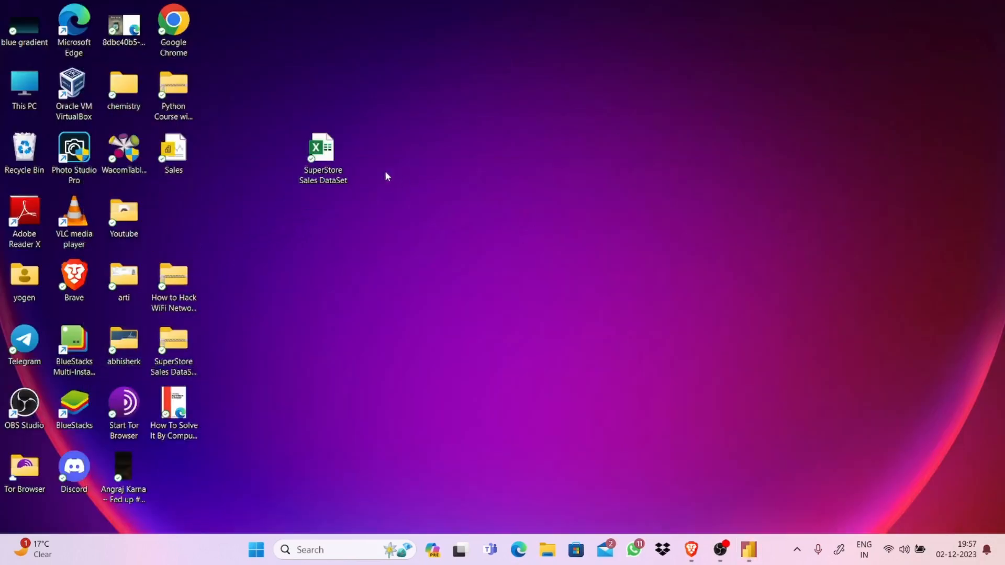
pyautogui.doubleClick(336, 168)
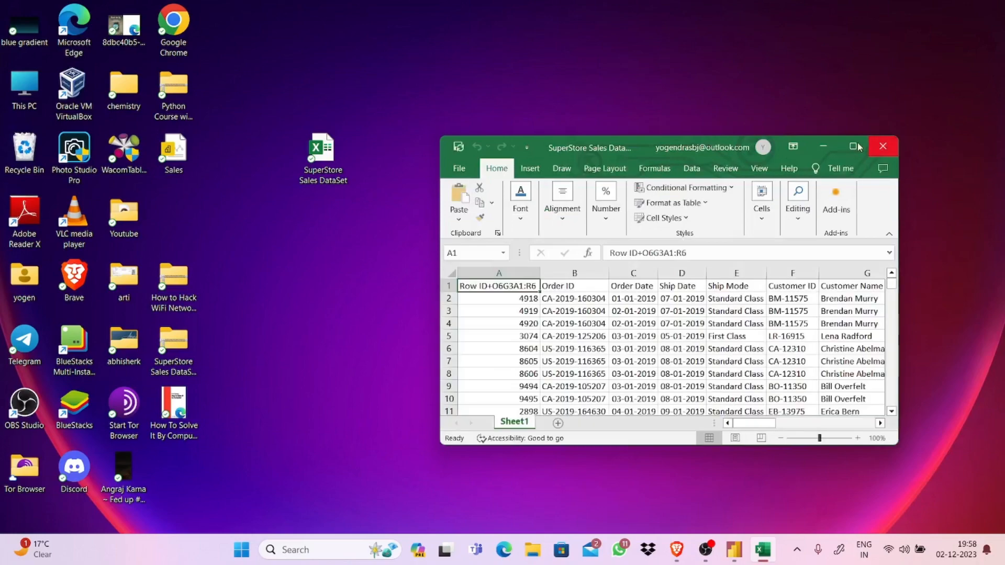
pyautogui.click(856, 146)
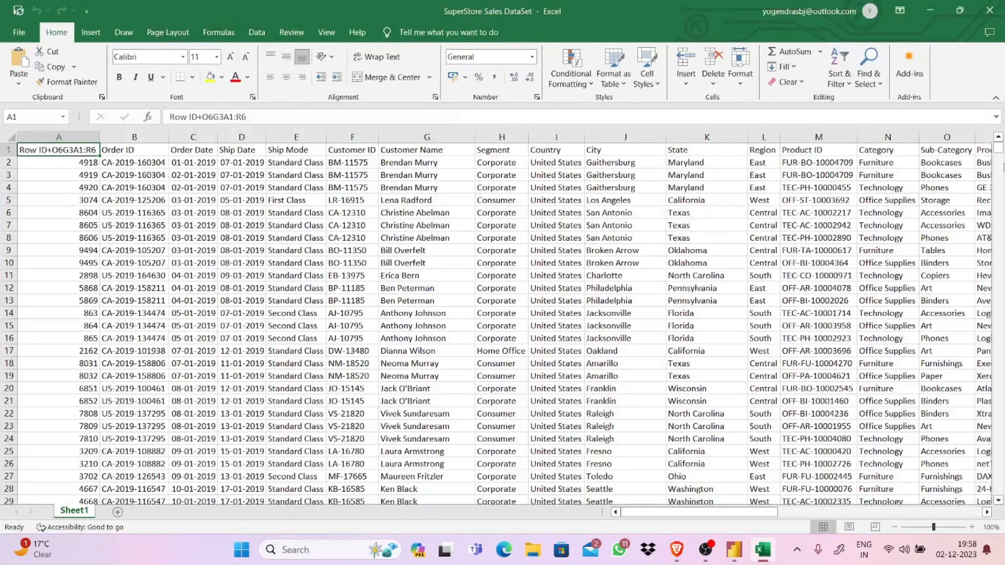
pyautogui.moveTo(998, 148); pyautogui.dragTo(1001, 222)
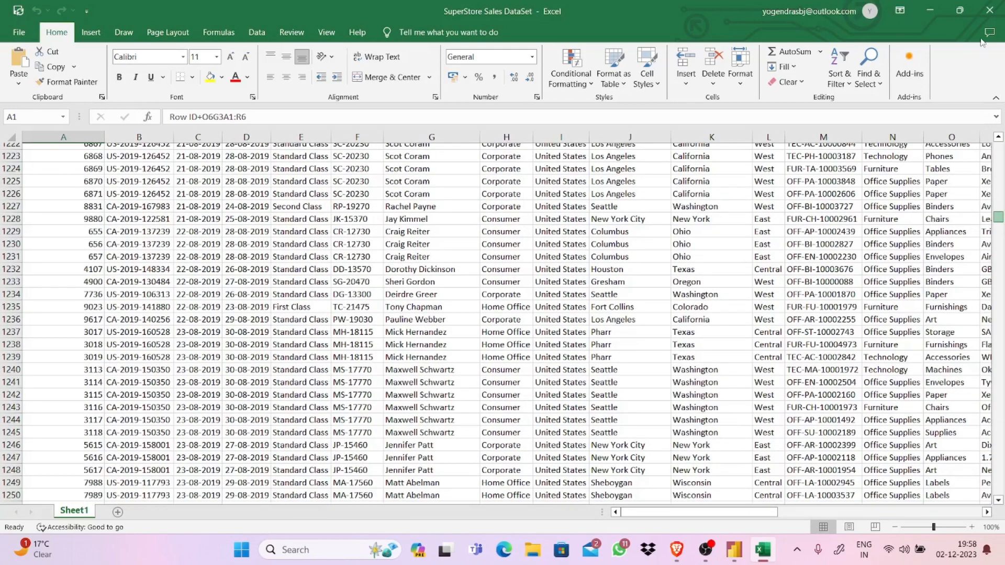
pyautogui.hotkey('ctrl', 'Home')
pyautogui.click(981, 10)
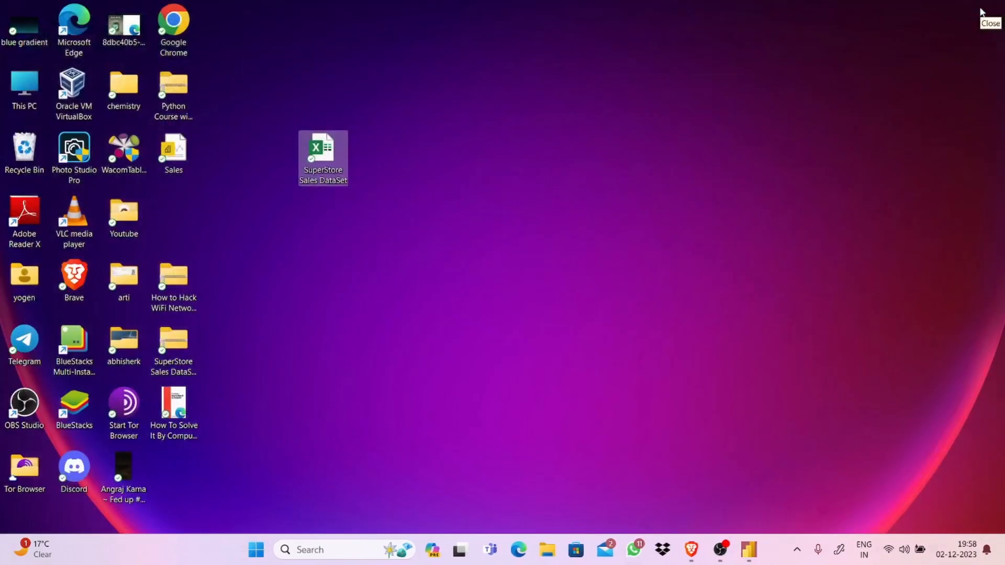
pyautogui.click(796, 142)
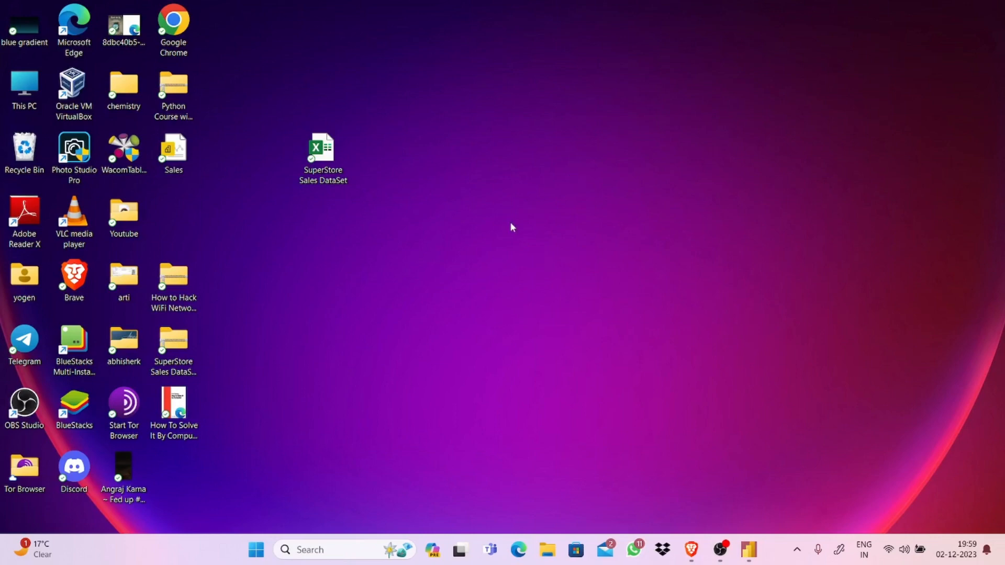
# - Switch back to Power BI Desktop, import the SuperStore Sales DataSet Excel workbook, and select Sheet1 in the Navigator
pyautogui.click(749, 558)
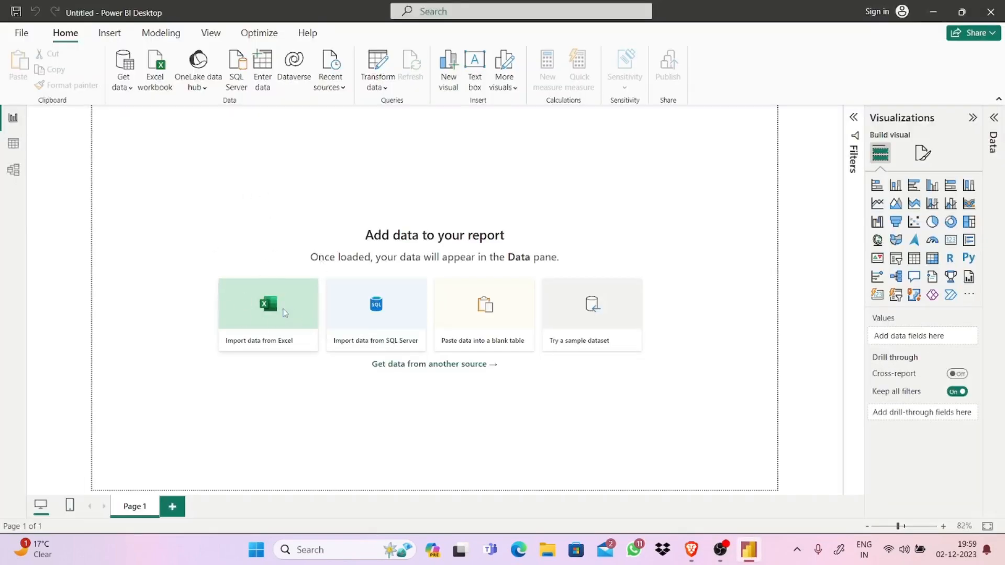
pyautogui.click(283, 313)
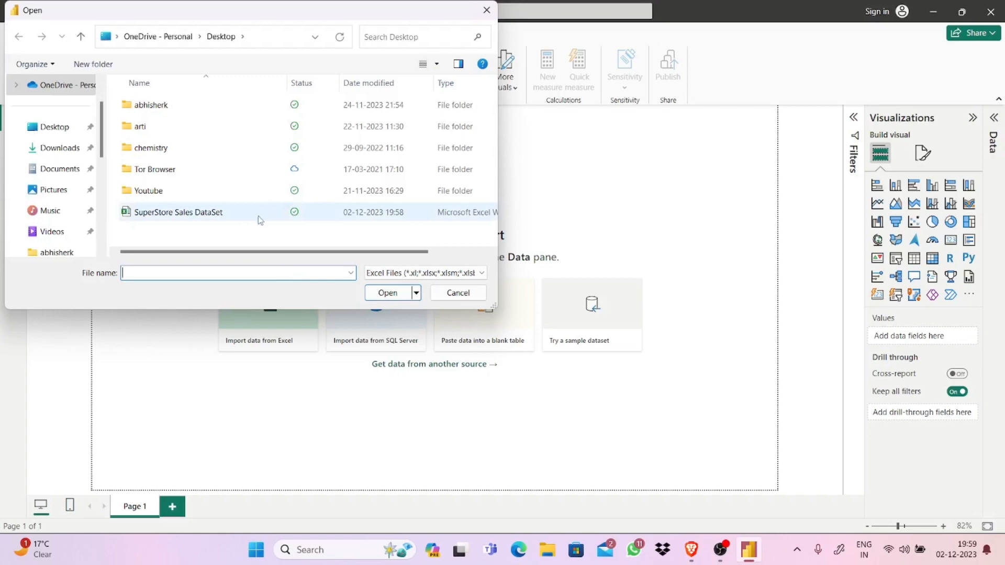
pyautogui.click(259, 214)
pyautogui.click(388, 293)
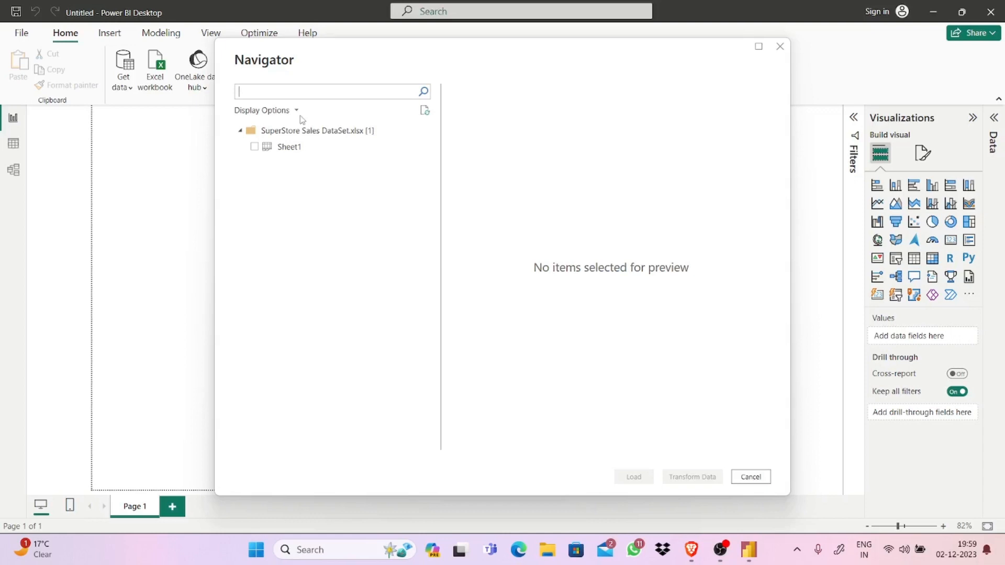
pyautogui.click(255, 147)
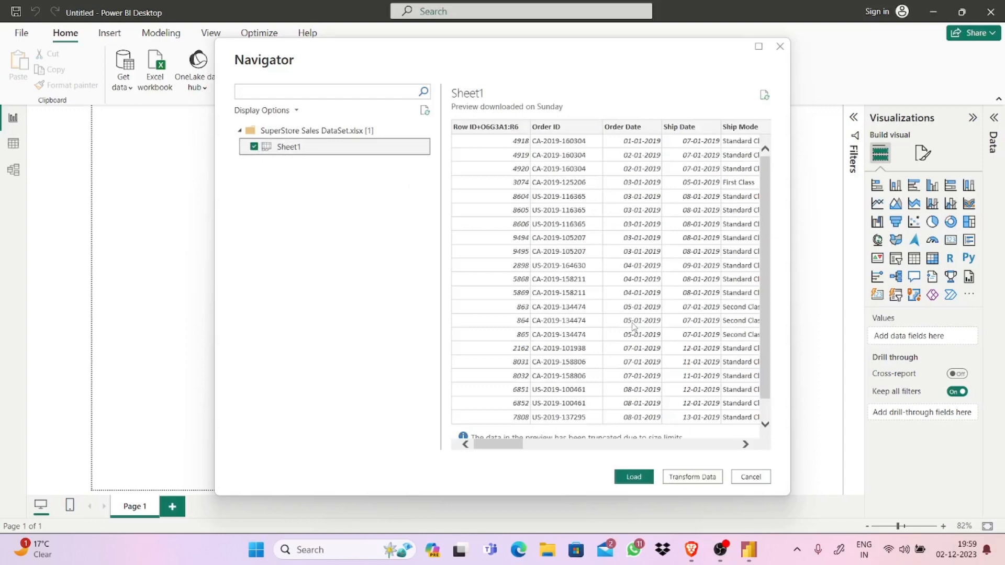
# - Examine the rows and columns of the Sheet1 preview, dismissing the WhatsApp notifications that cover it
pyautogui.moveTo(519, 444); pyautogui.dragTo(476, 445)
pyautogui.scroll(-1, 764, 359)
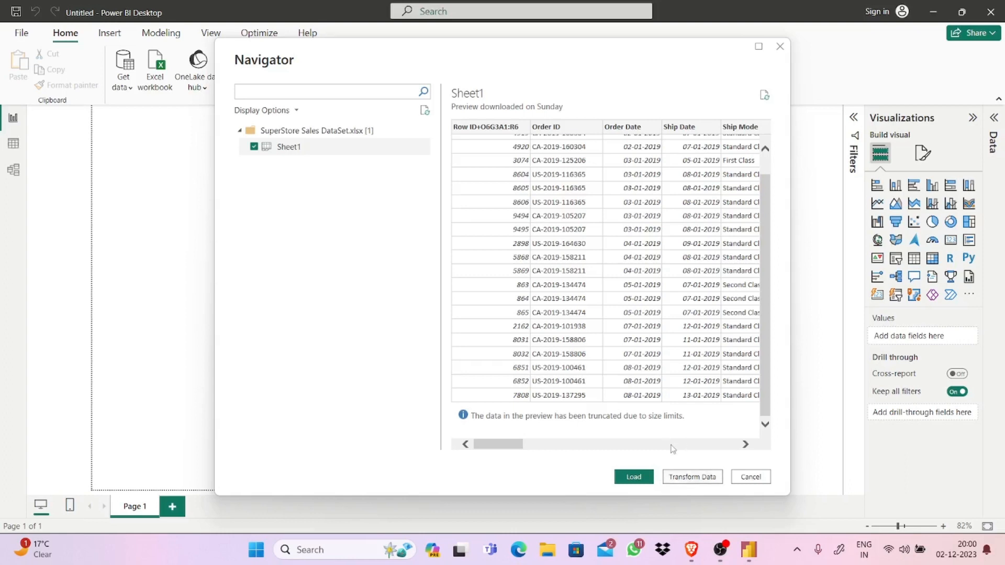
pyautogui.moveTo(764, 312); pyautogui.dragTo(764, 241)
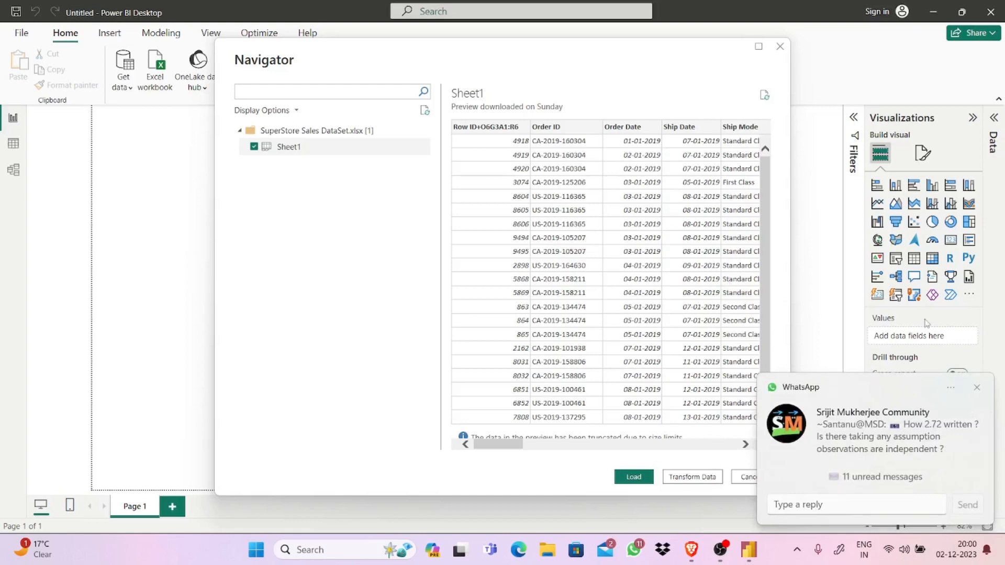
pyautogui.click(977, 389)
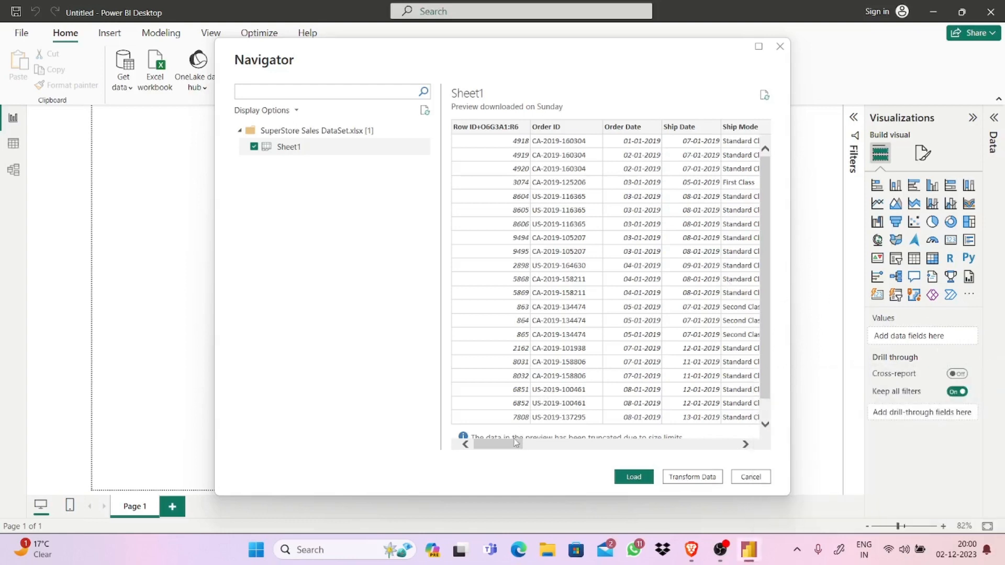
pyautogui.click(531, 445)
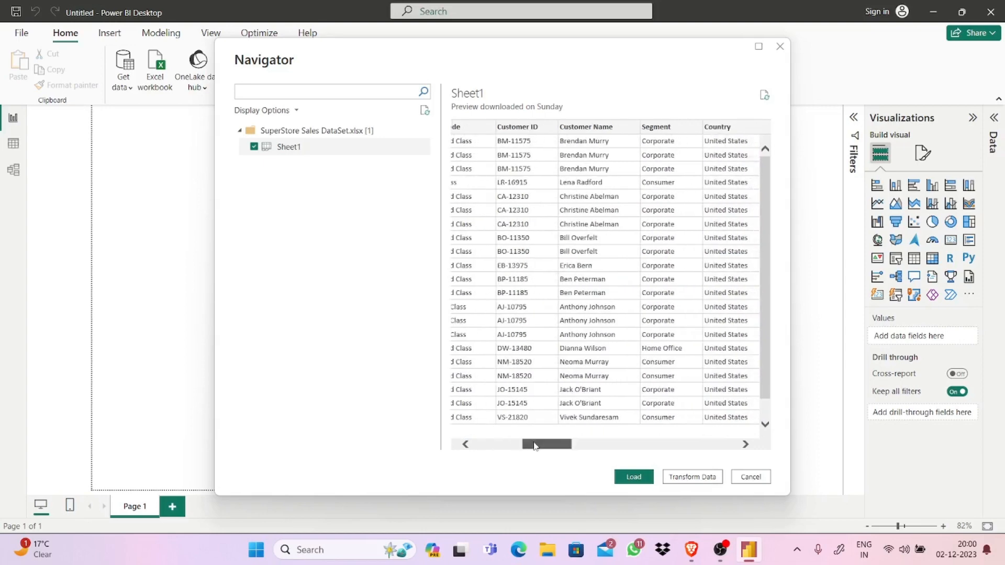
pyautogui.moveTo(532, 445); pyautogui.dragTo(455, 458)
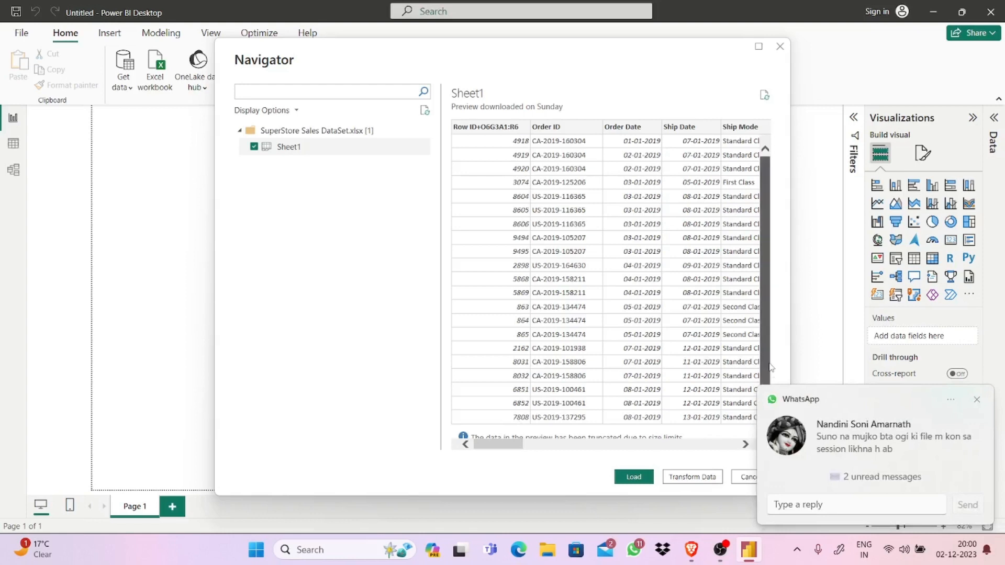
pyautogui.moveTo(764, 366)
pyautogui.mouseDown()
pyautogui.moveTo(771, 385)
pyautogui.moveTo(773, 356)
pyautogui.mouseUp()
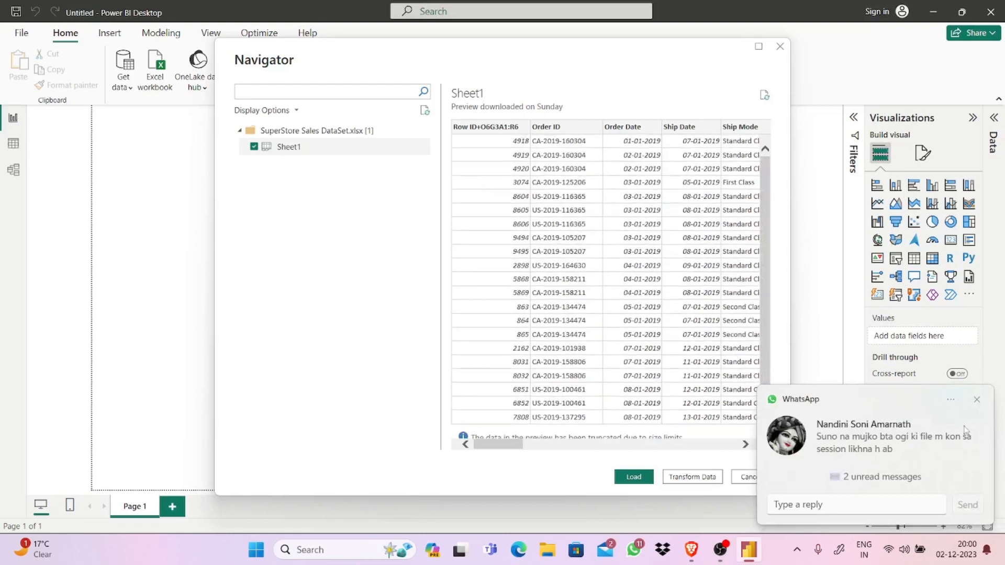
pyautogui.click(976, 401)
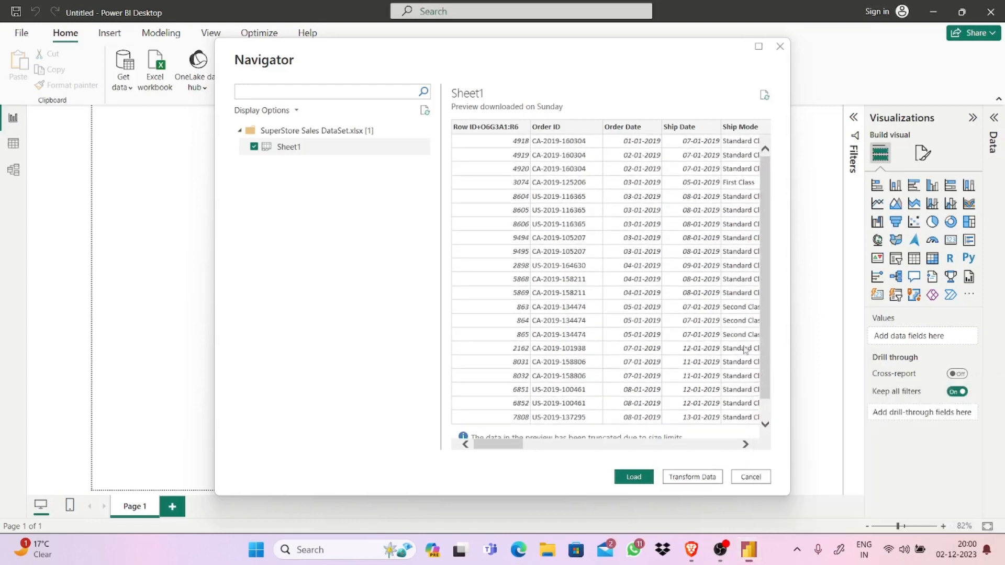
pyautogui.moveTo(765, 351); pyautogui.dragTo(773, 390)
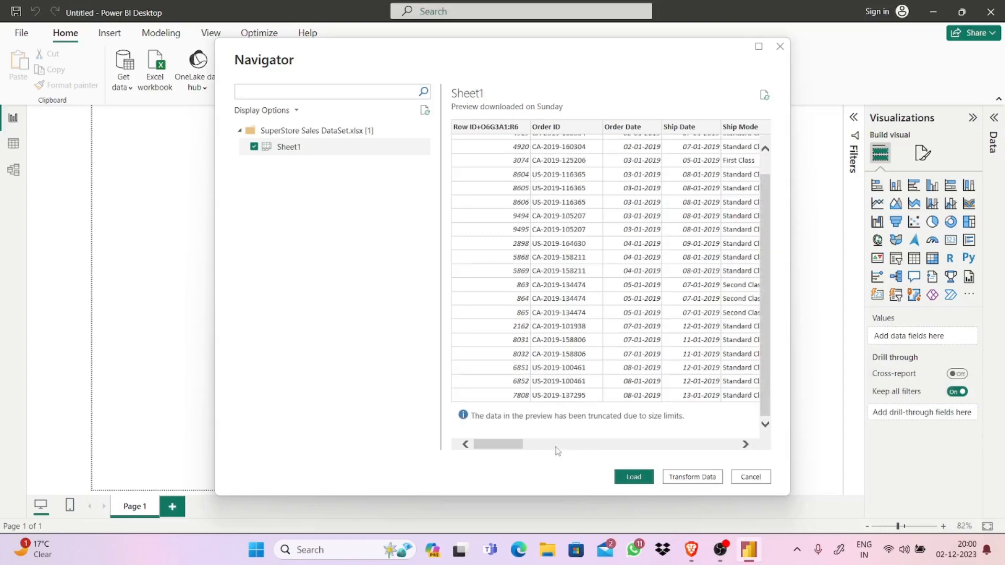
pyautogui.moveTo(557, 448); pyautogui.dragTo(479, 460)
pyautogui.moveTo(765, 401); pyautogui.dragTo(773, 338)
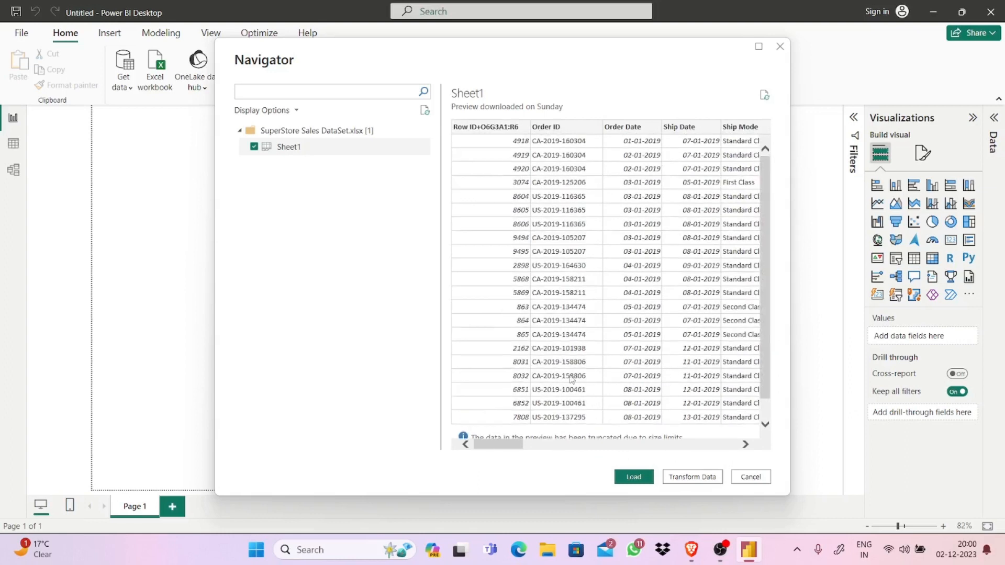
# - Check the remaining columns of the Sheet1 preview and open the sheet in Power Query Editor for transformation
pyautogui.moveTo(496, 447); pyautogui.dragTo(558, 447)
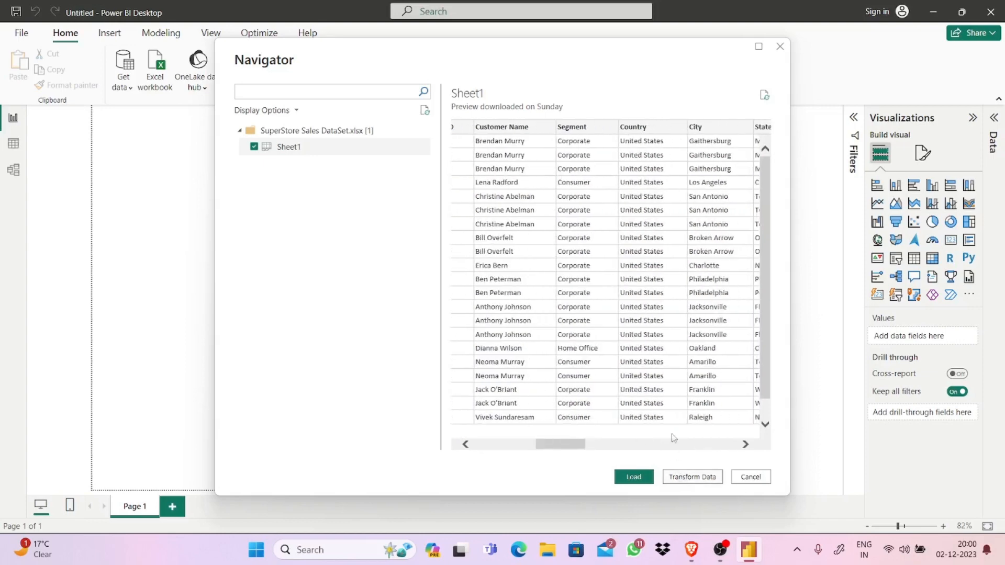
pyautogui.click(611, 445)
pyautogui.moveTo(611, 445); pyautogui.dragTo(711, 443)
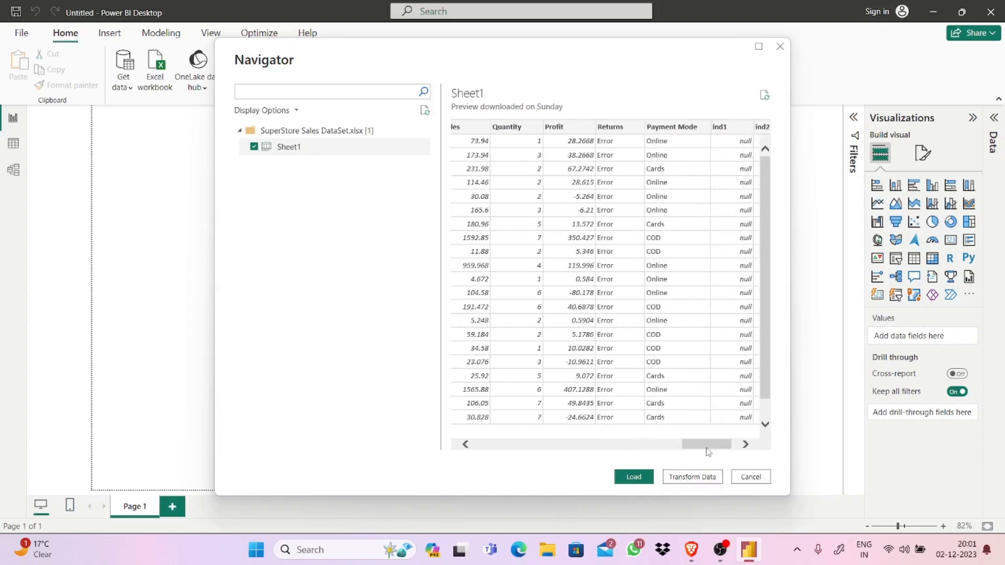
pyautogui.click(694, 479)
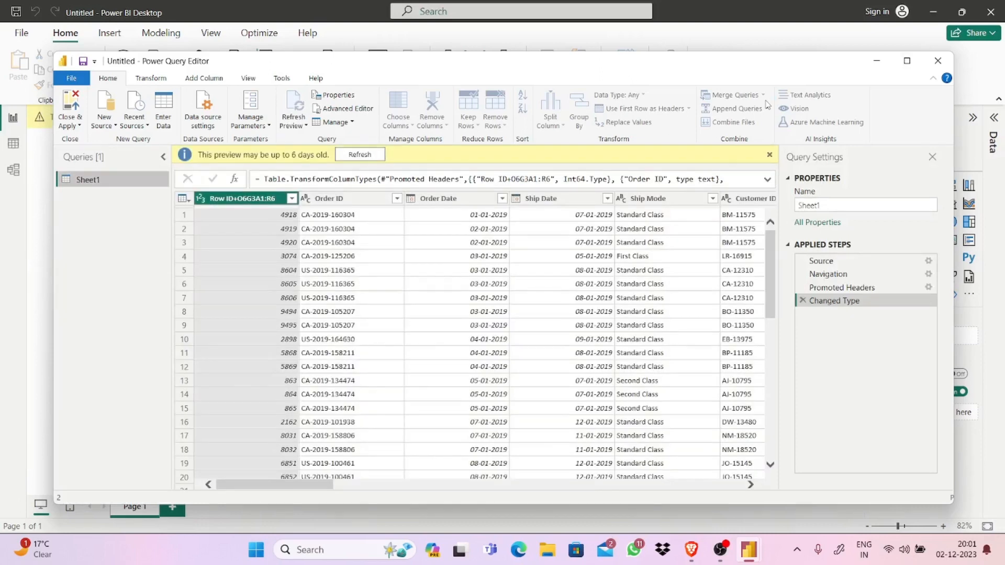
# - Maximize Power Query Editor and examine Sheet1's rows and columns, including the Returns, Payment Mode, ind1 and ind2 columns
pyautogui.click(905, 65)
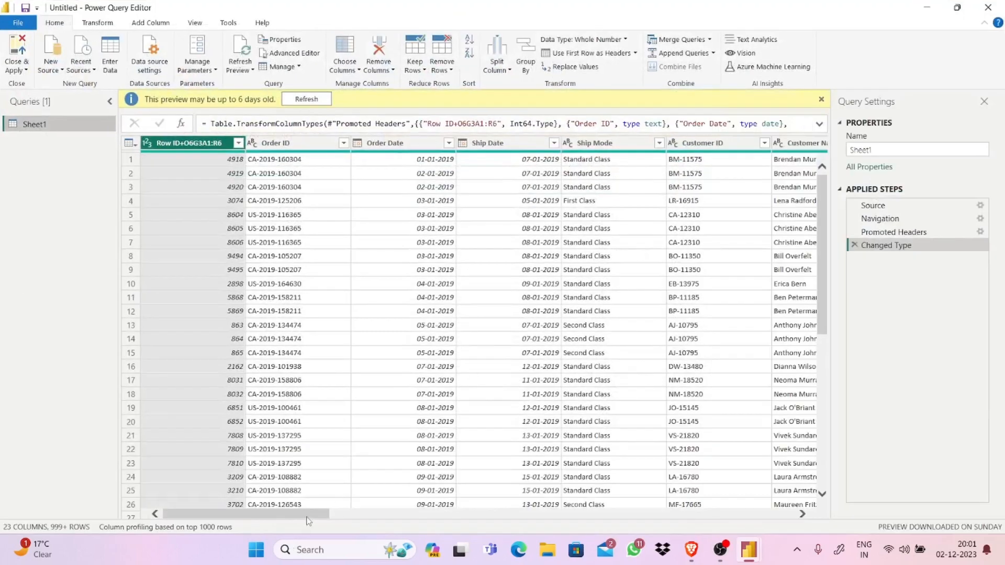
pyautogui.moveTo(313, 516); pyautogui.dragTo(220, 512)
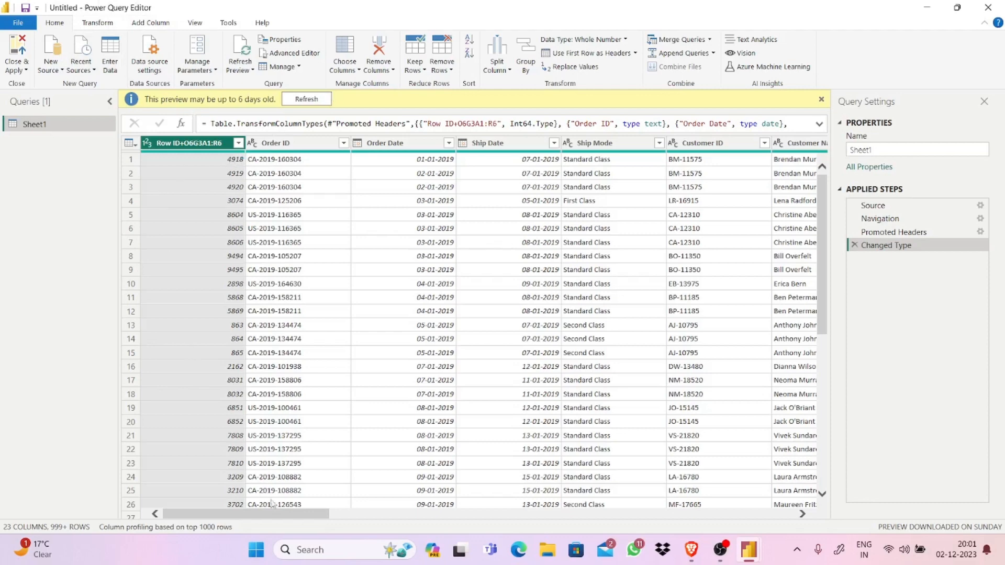
pyautogui.moveTo(317, 516); pyautogui.dragTo(691, 516)
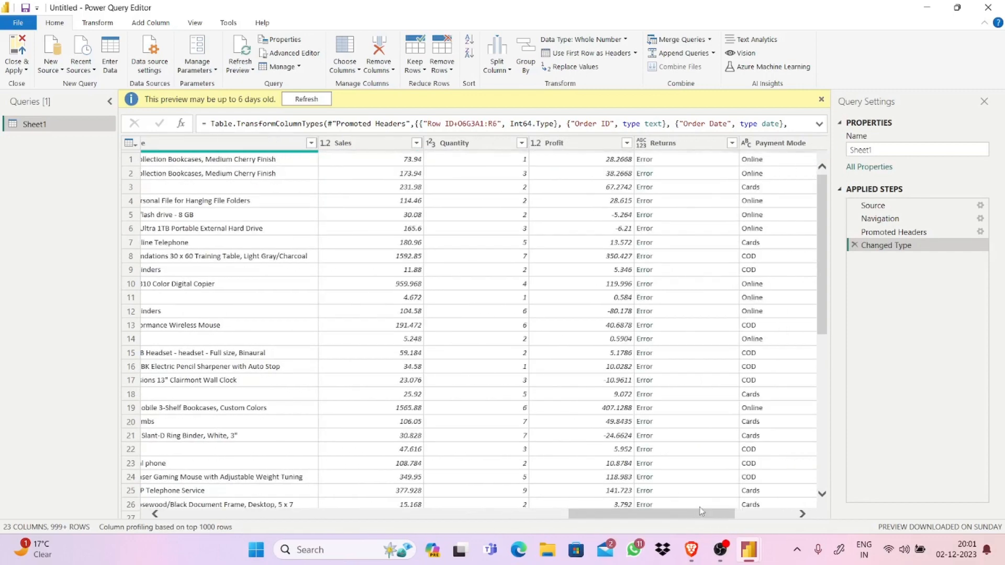
pyautogui.click(690, 505)
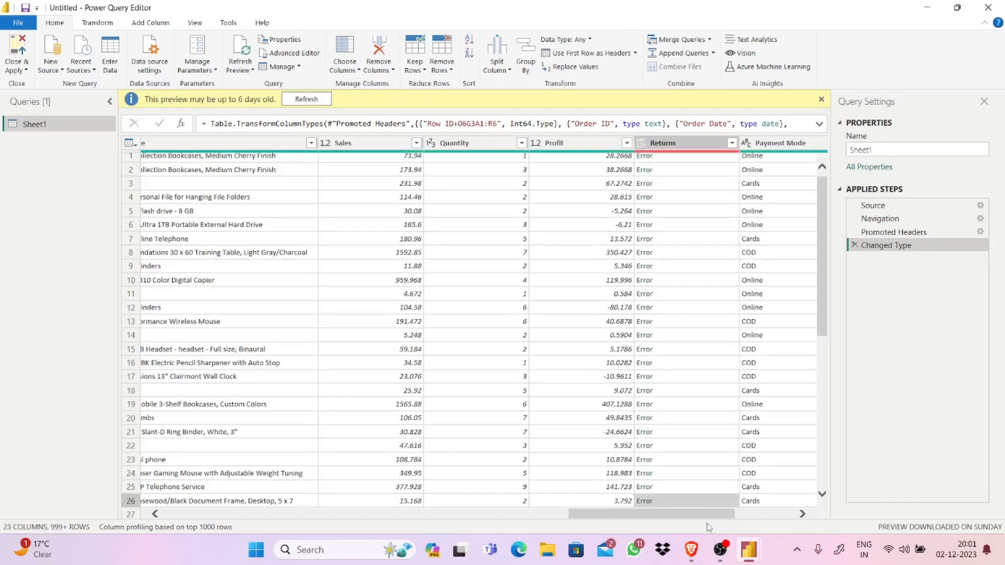
pyautogui.click(748, 516)
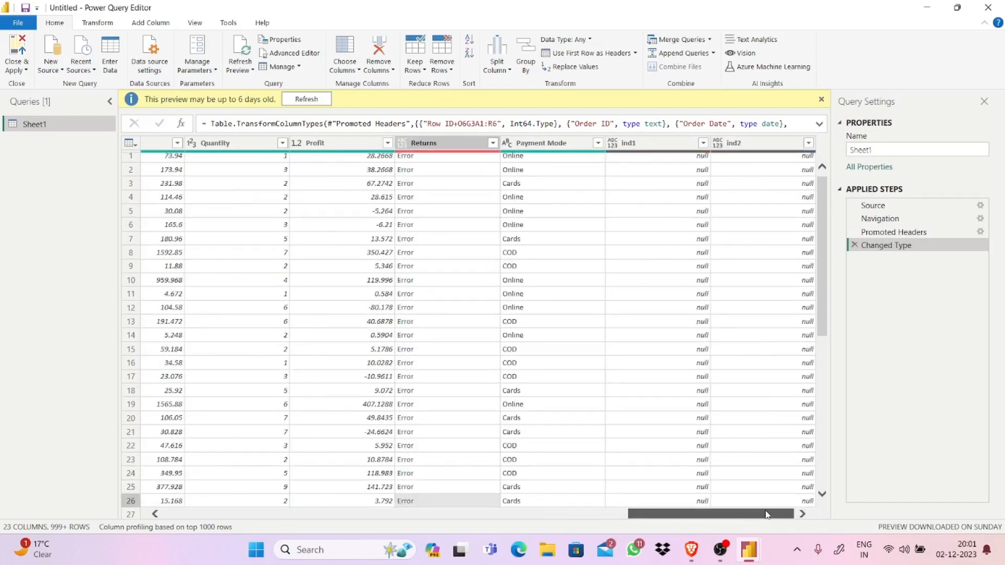
pyautogui.moveTo(826, 229); pyautogui.dragTo(824, 203)
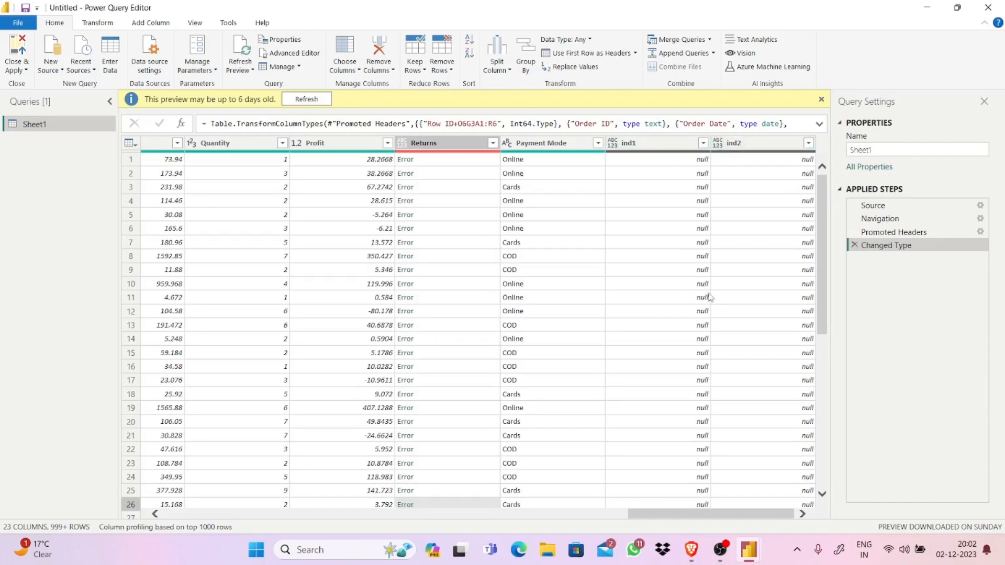
pyautogui.scroll(-1, 828, 340)
pyautogui.scroll(-8, 843, 413)
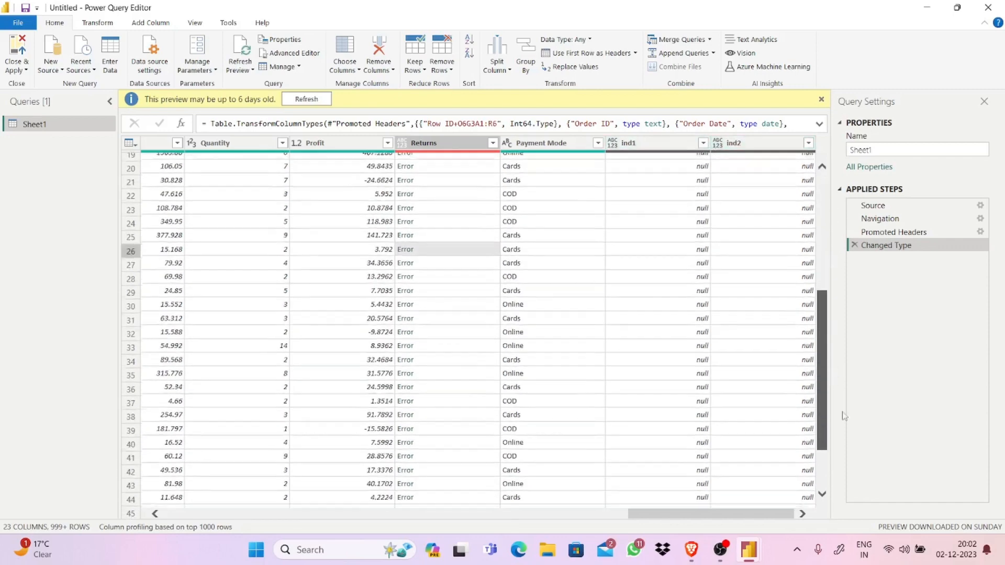
pyautogui.scroll(9, 808, 262)
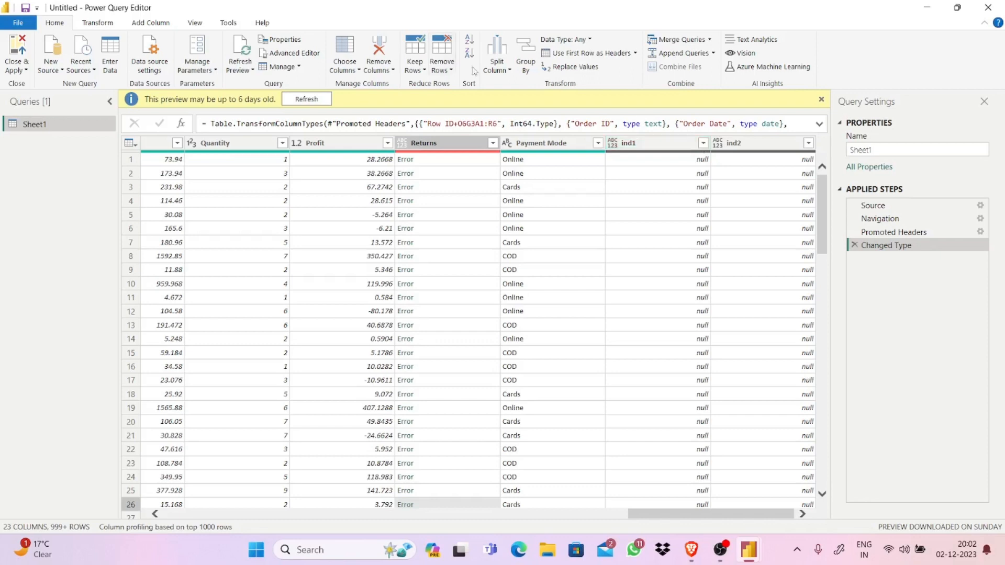
# - Refresh the Sheet1 data preview and check the values listed in the ind1 column's filter without applying one
pyautogui.click(330, 99)
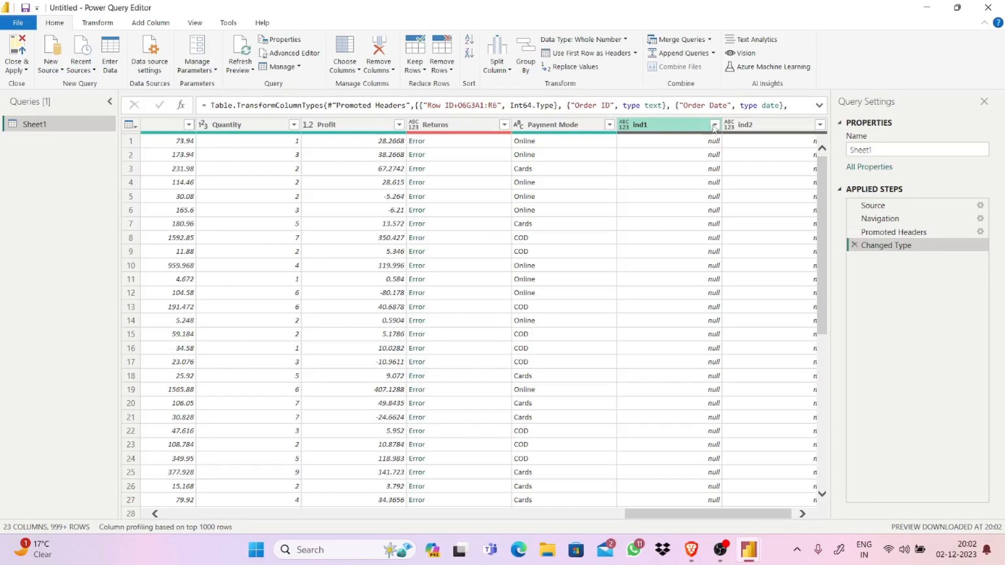
pyautogui.click(715, 125)
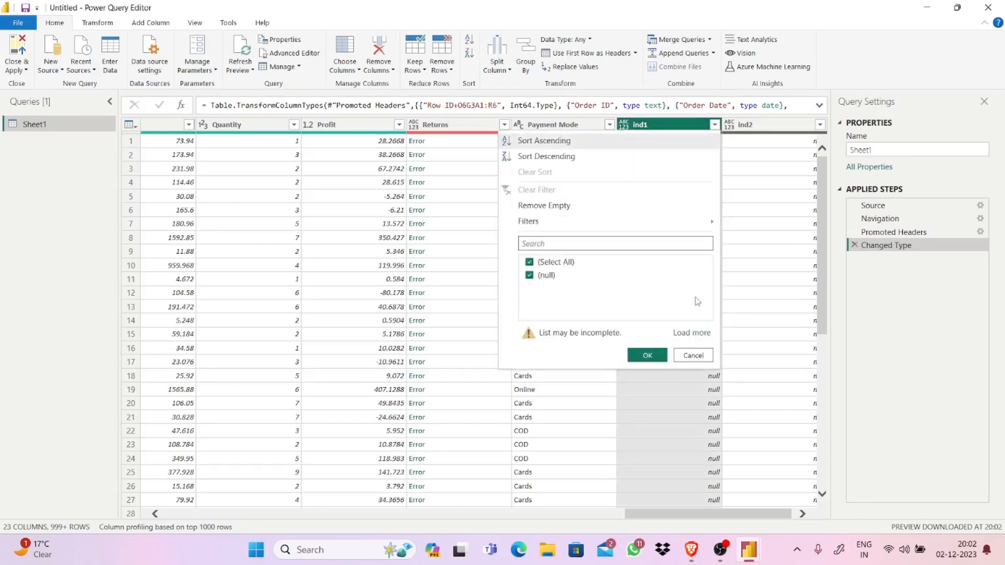
pyautogui.click(696, 355)
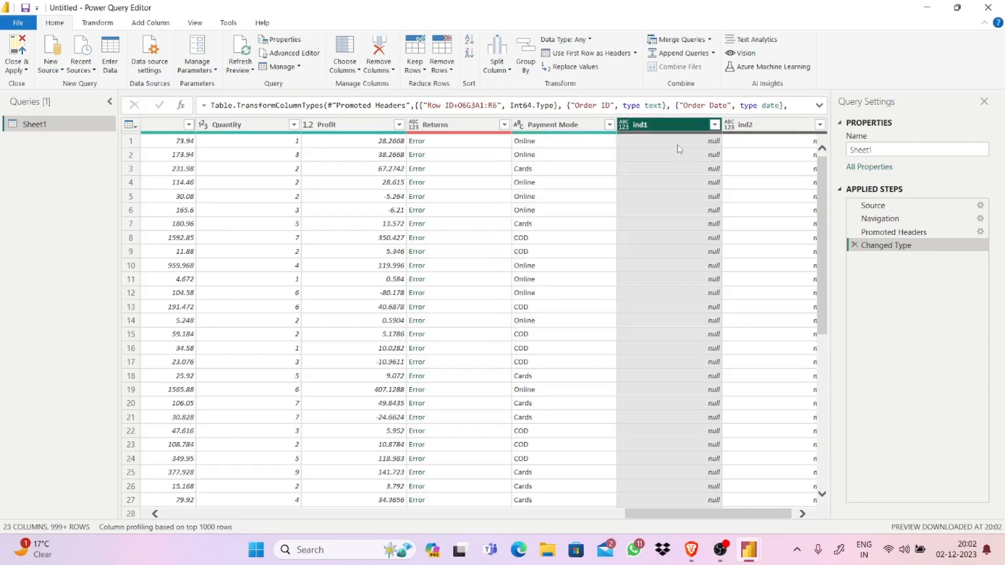
pyautogui.rightClick(673, 126)
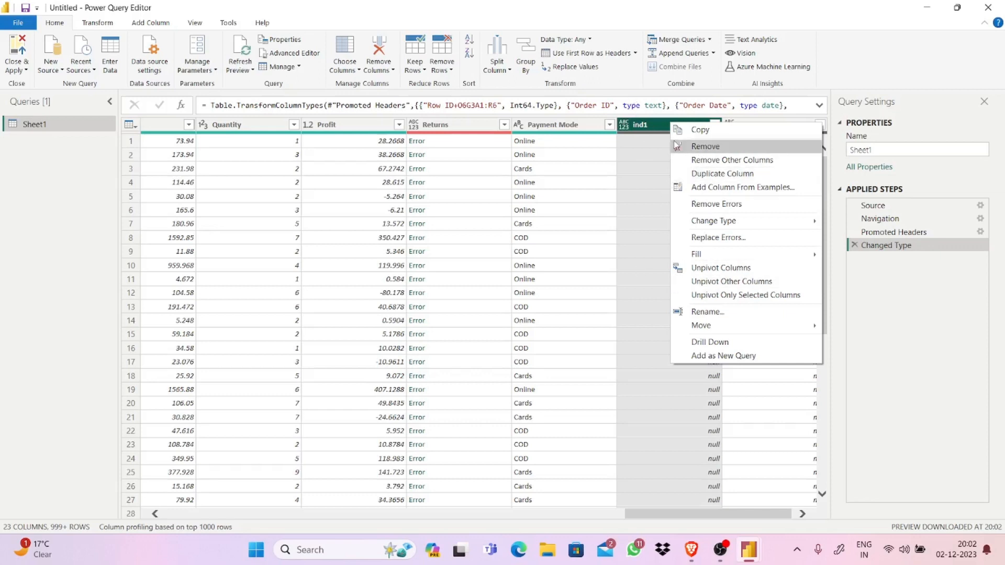
pyautogui.click(651, 132)
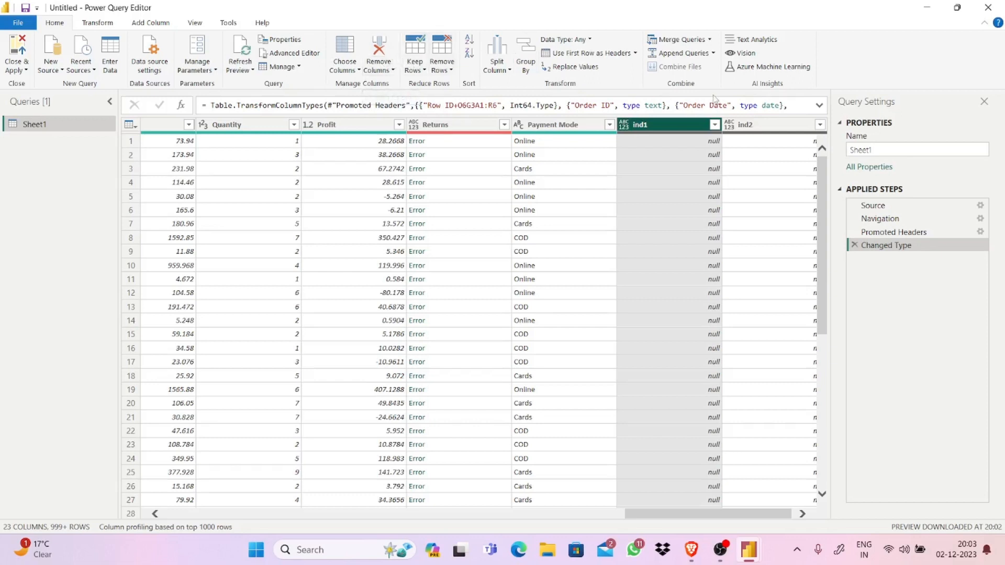
pyautogui.rightClick(647, 129)
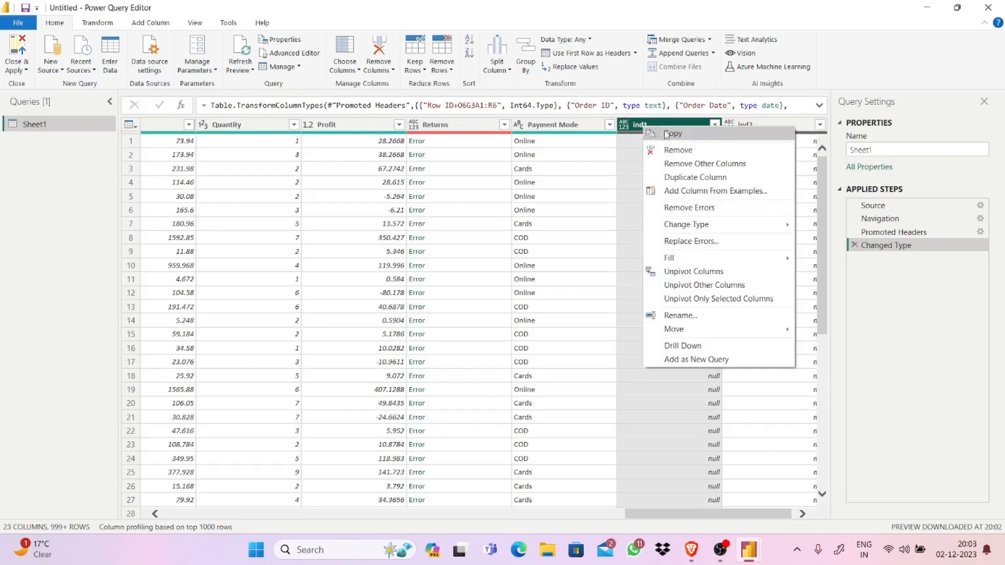
pyautogui.click(638, 130)
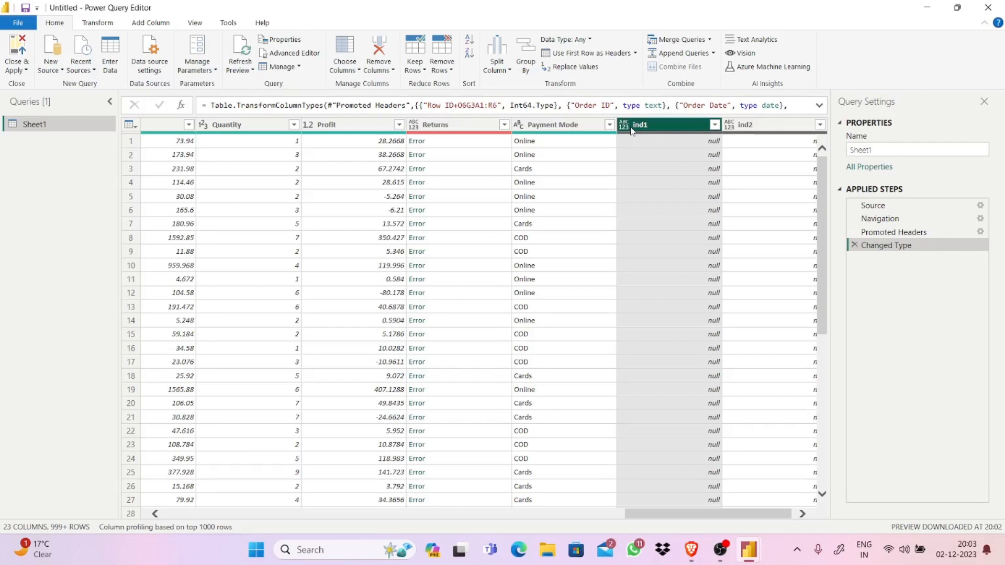
pyautogui.hotkey('ctrl', 'a')
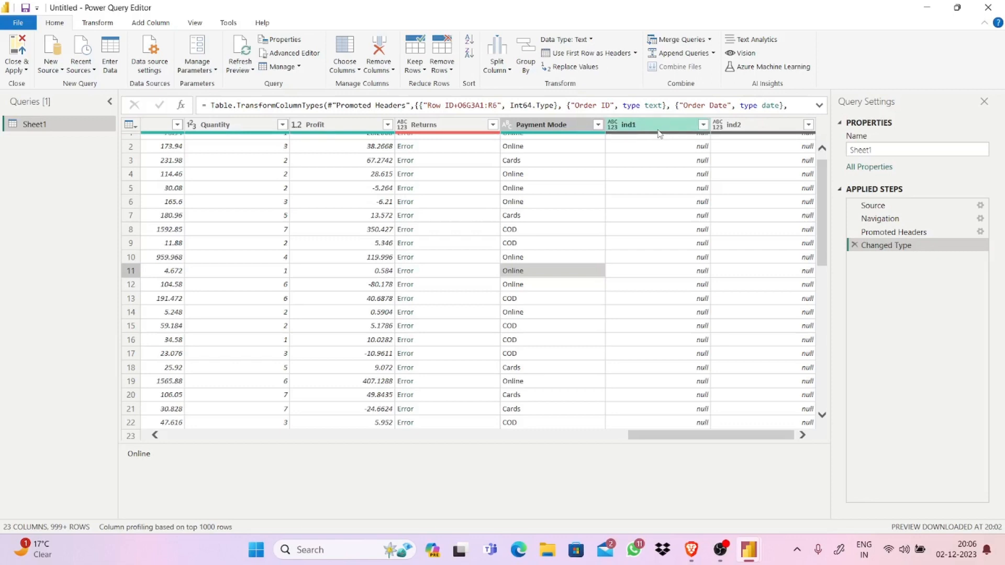
# - Remove the ind1 and ind2 columns together from Sheet1
pyautogui.click(659, 132)
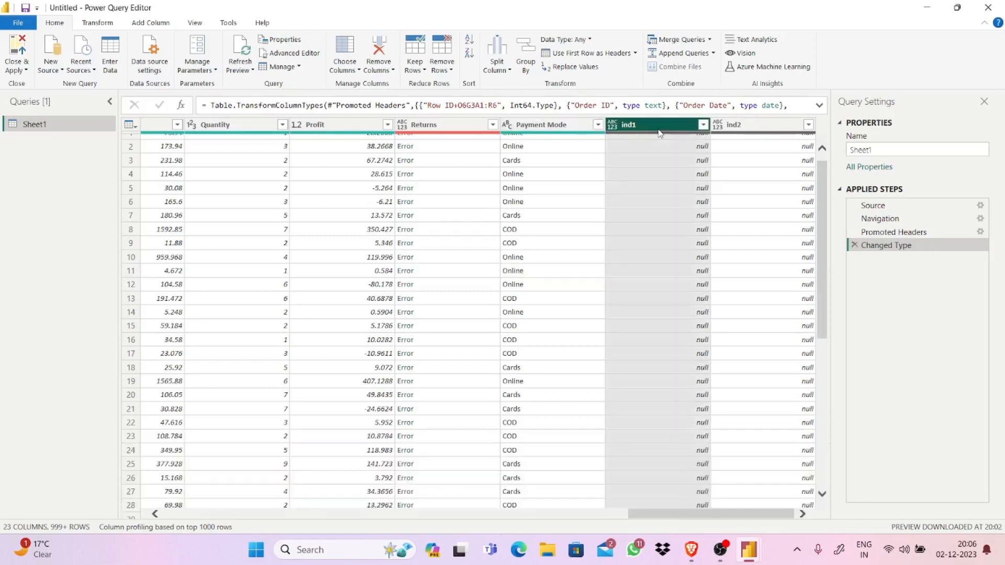
pyautogui.keyDown('ctrl'); pyautogui.click(735, 131); pyautogui.keyUp('ctrl')
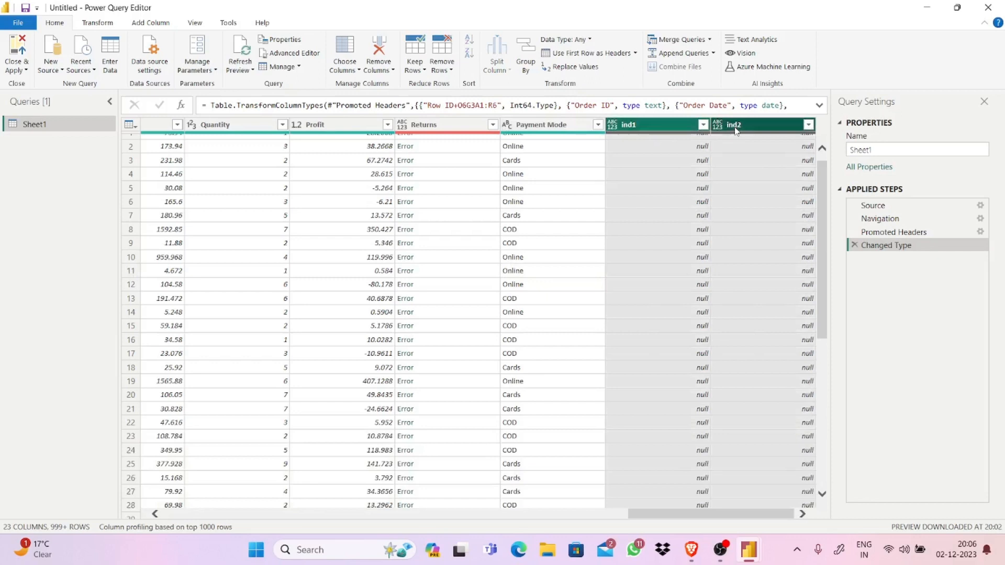
pyautogui.rightClick(658, 130)
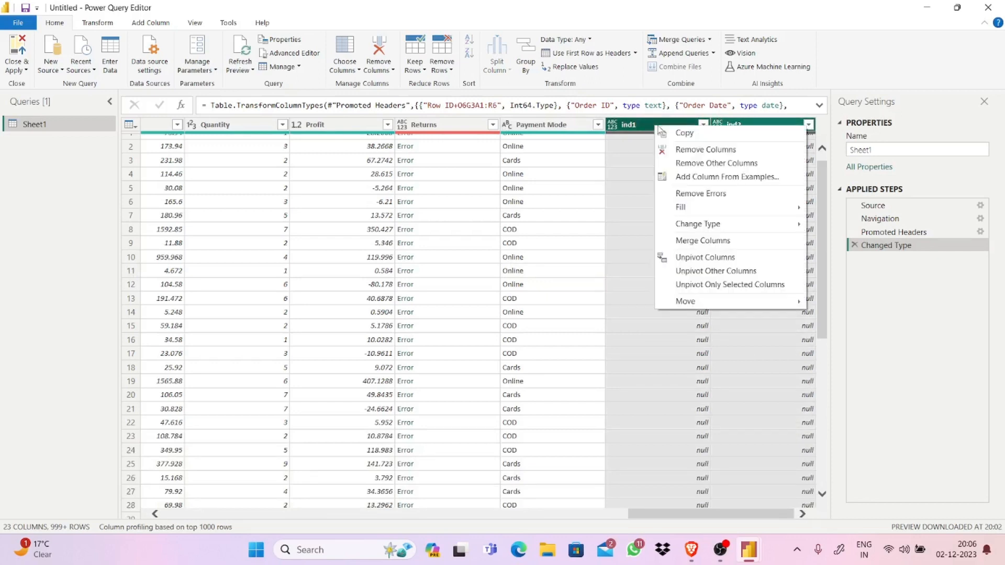
pyautogui.click(692, 150)
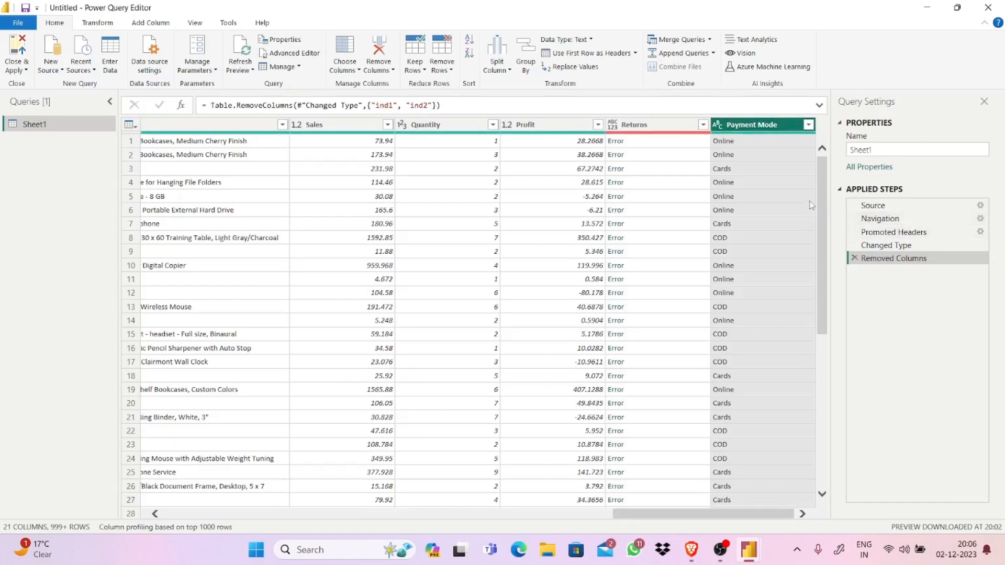
# - Return to Sheet1's first columns and look through the dates in the Order Date filter list without filtering
pyautogui.moveTo(818, 198); pyautogui.dragTo(803, 158)
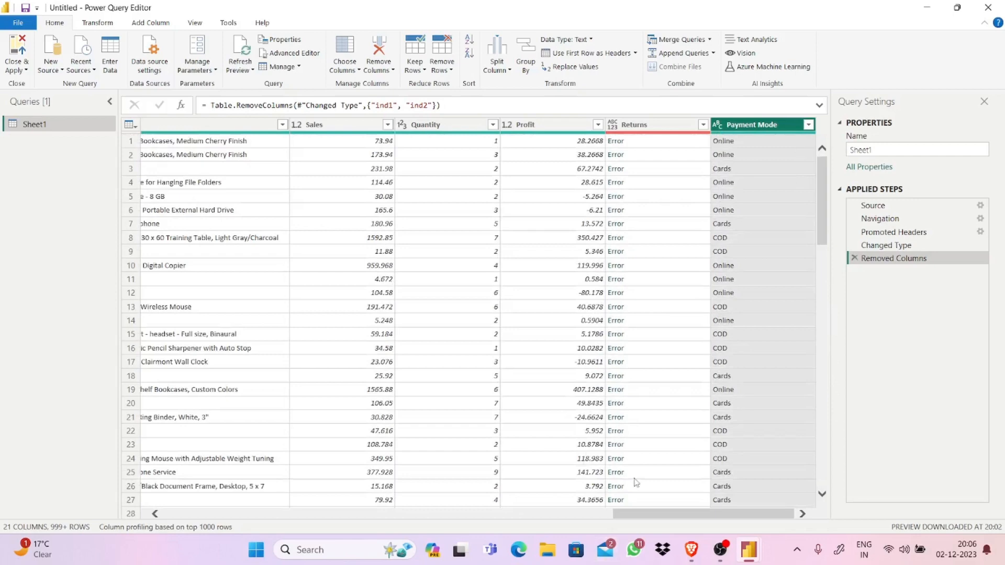
pyautogui.moveTo(628, 515); pyautogui.dragTo(173, 513)
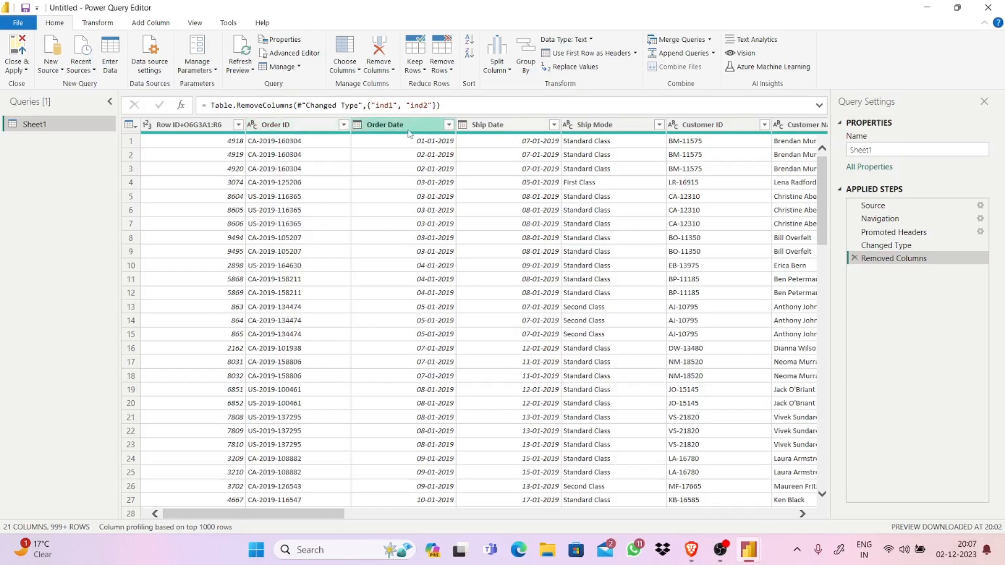
pyautogui.click(447, 127)
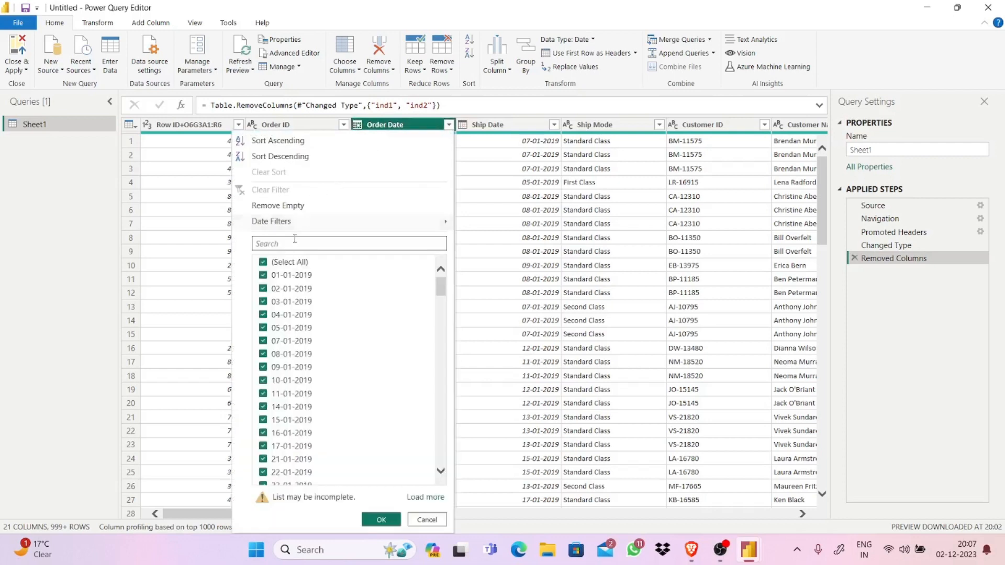
pyautogui.moveTo(441, 282); pyautogui.dragTo(444, 439)
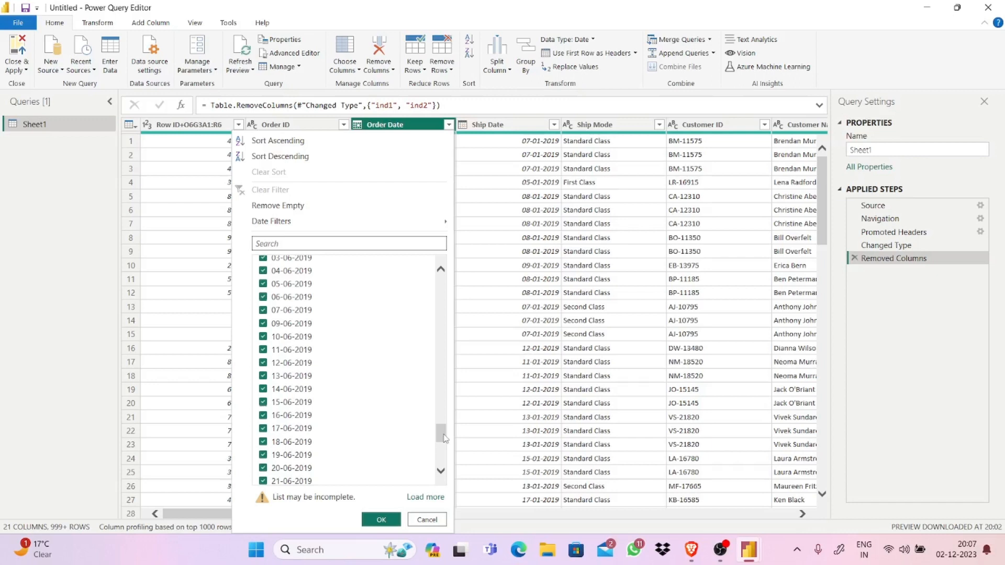
pyautogui.moveTo(443, 437); pyautogui.dragTo(432, 262)
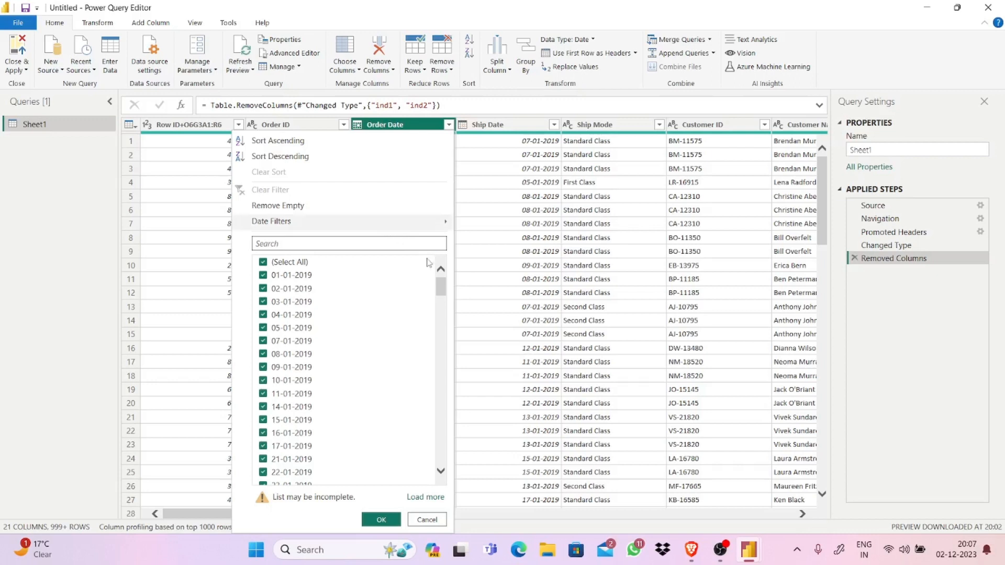
pyautogui.moveTo(419, 224)
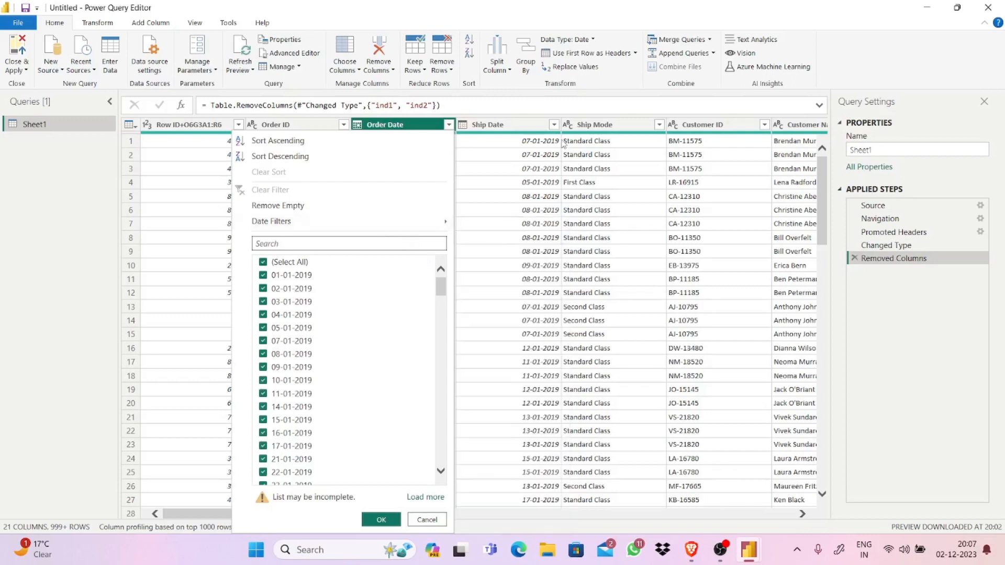
pyautogui.click(643, 103)
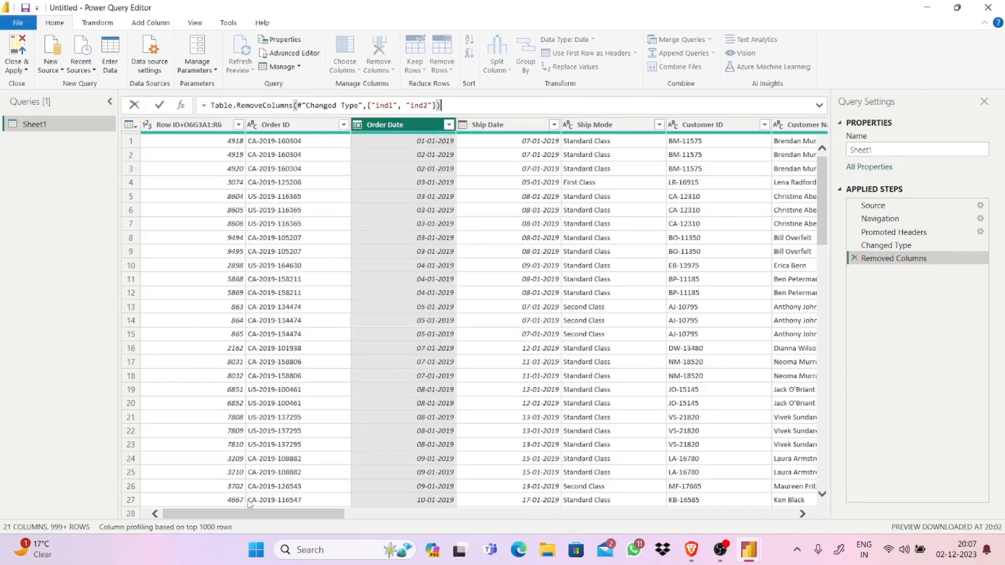
pyautogui.click(254, 513)
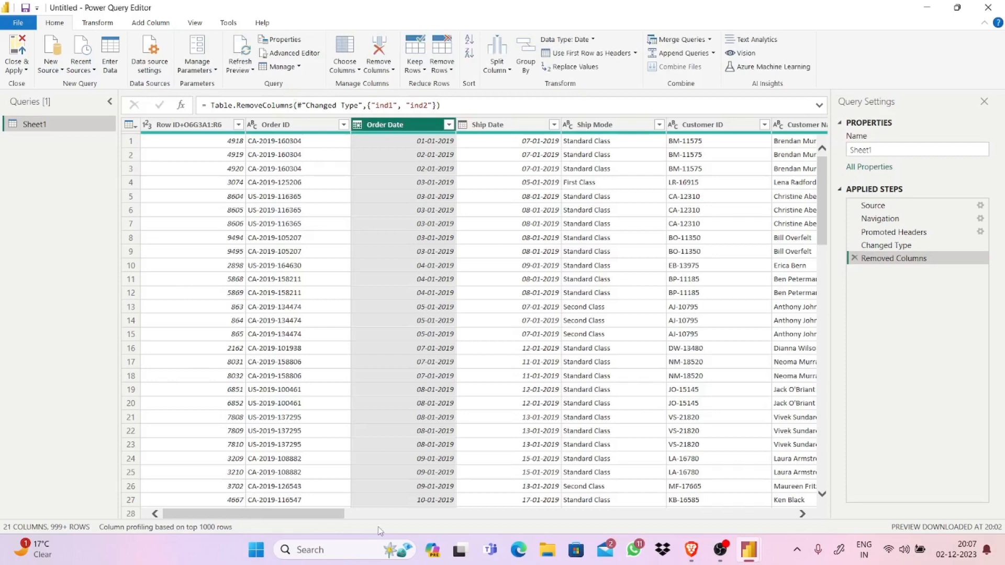
pyautogui.moveTo(337, 508); pyautogui.dragTo(157, 556)
# - Close Power Query Editor with its changes applied, and return from the browser to the Power BI Desktop window
pyautogui.click(26, 70)
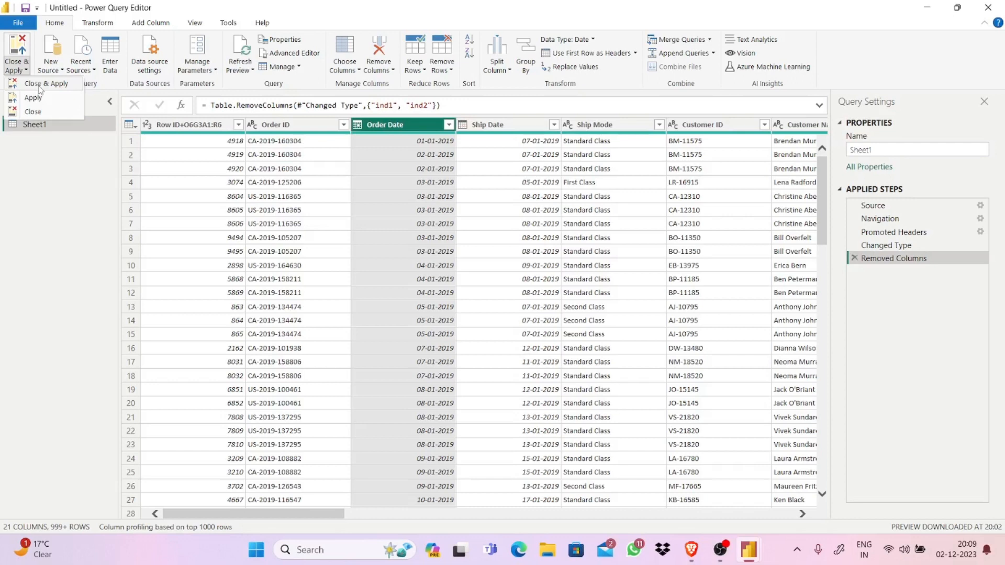
pyautogui.click(40, 86)
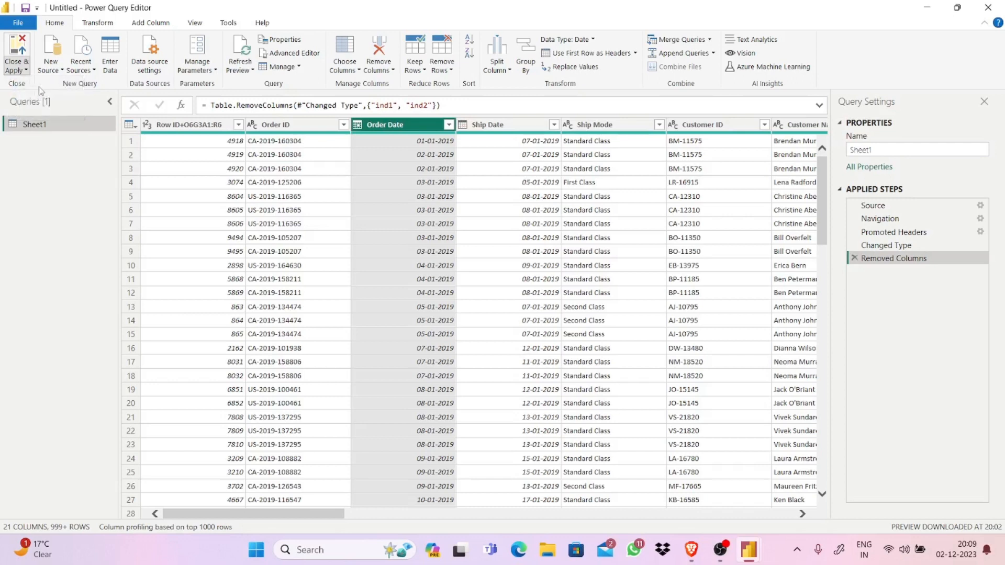
pyautogui.hotkey('alt', 'Tab')
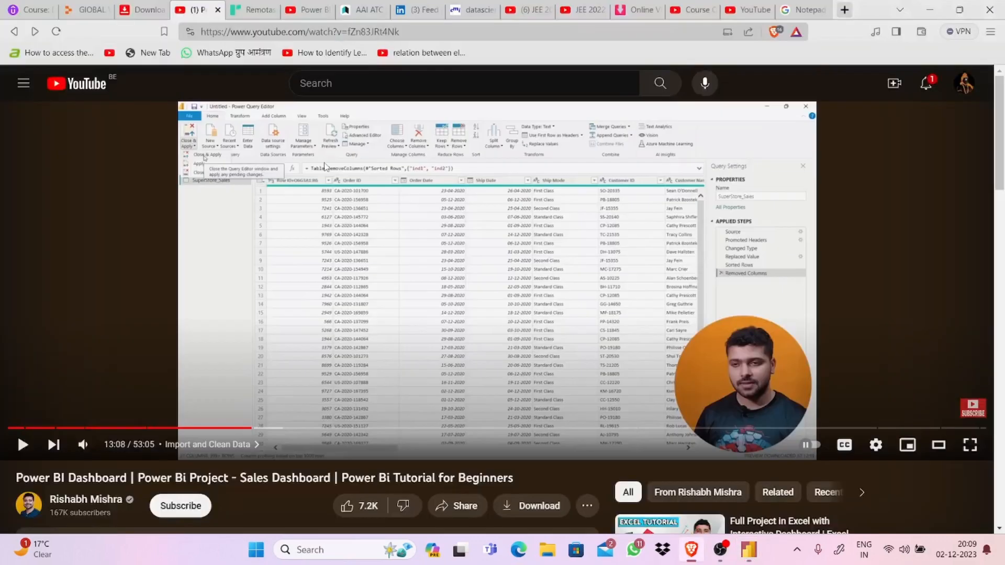
pyautogui.click(749, 554)
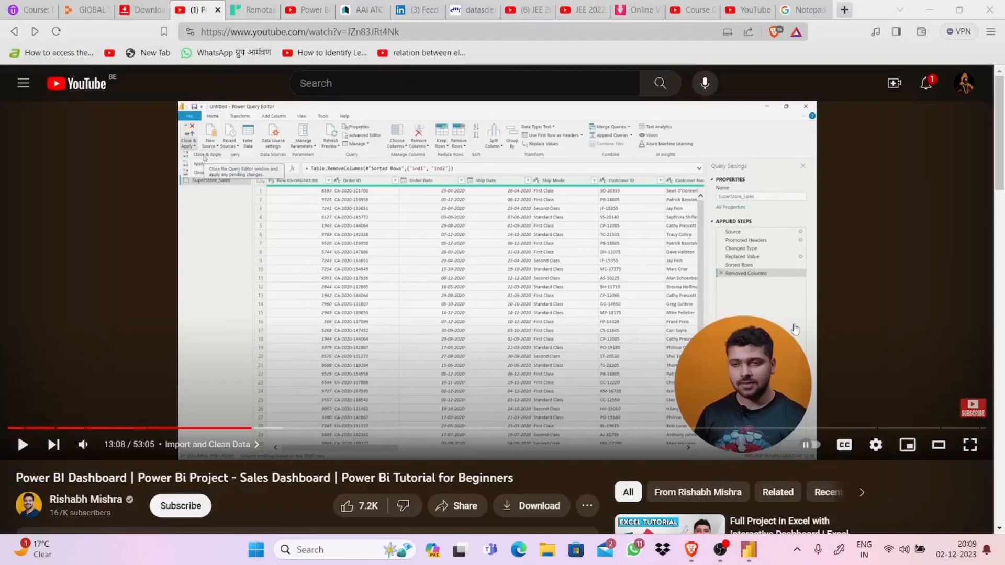
pyautogui.click(930, 11)
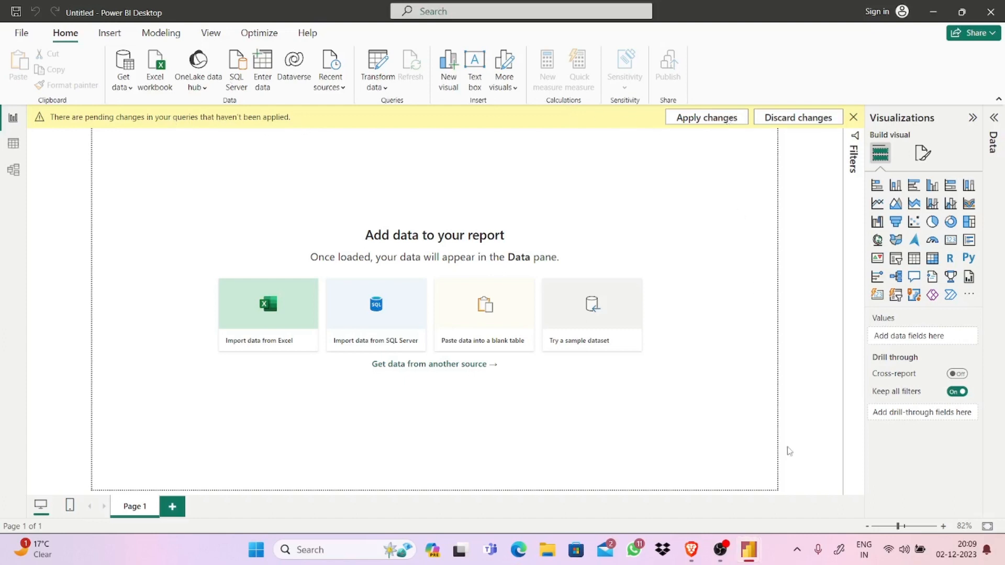
pyautogui.moveTo(748, 547)
pyautogui.click(810, 489)
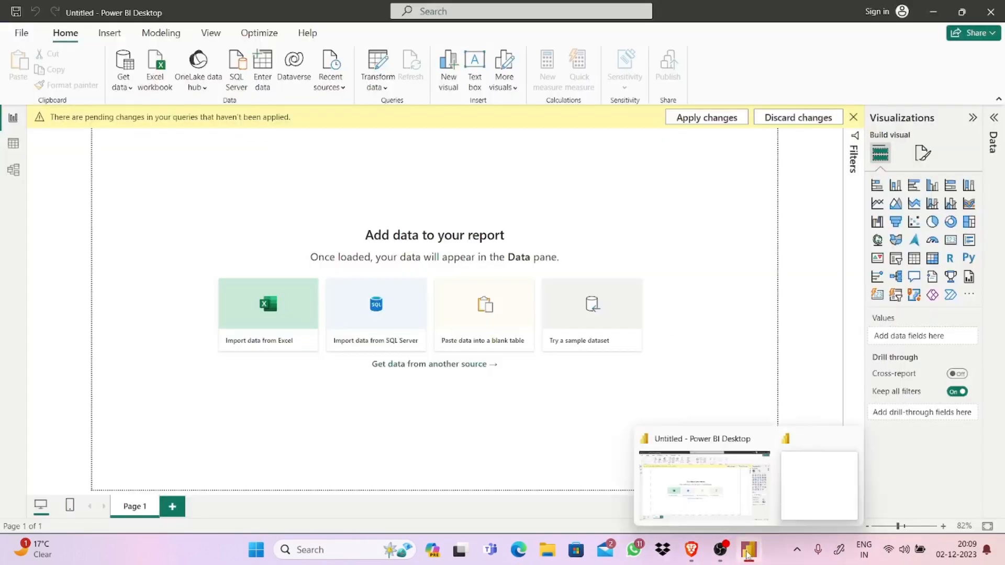
pyautogui.moveTo(754, 552)
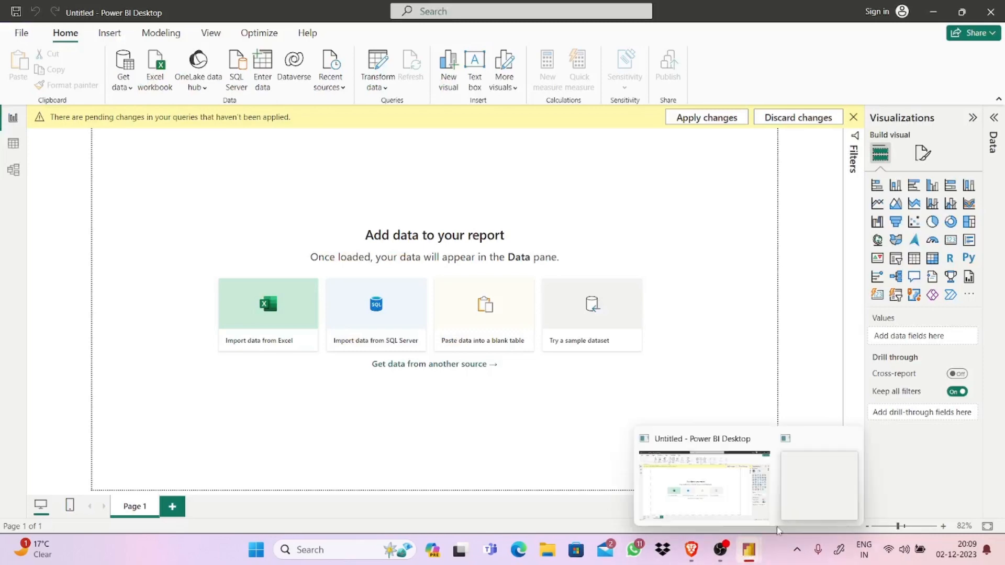
pyautogui.click(792, 508)
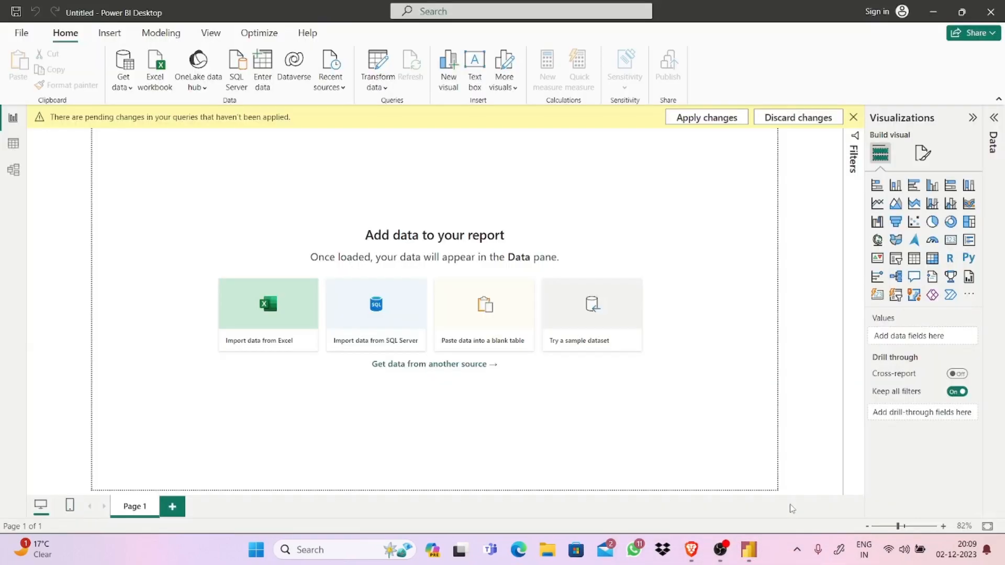
pyautogui.moveTo(760, 552)
pyautogui.click(785, 486)
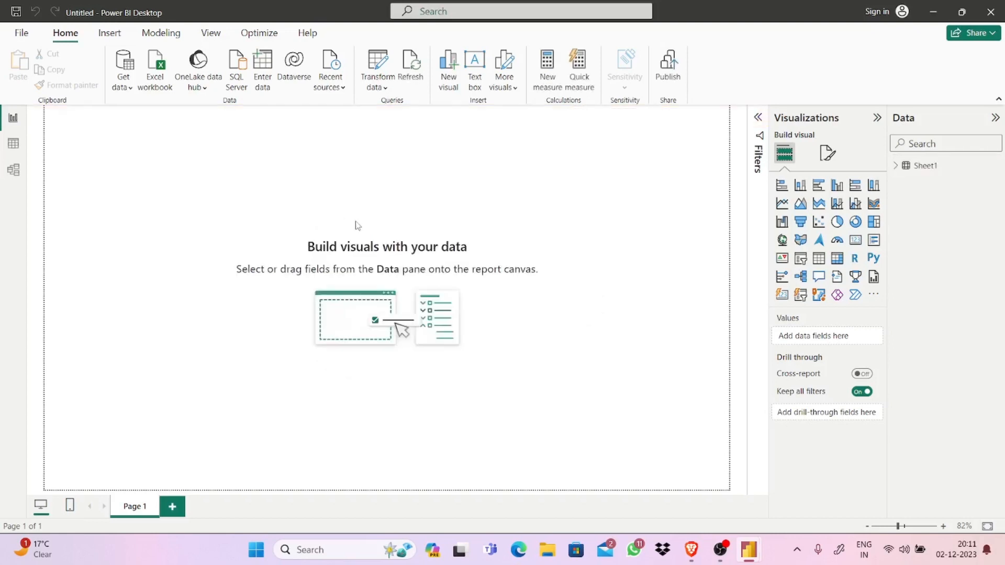
# - Expand the Sheet1 table's fields, insert an empty clustered bar chart, and move it slightly inward from the page corner
pyautogui.click(900, 167)
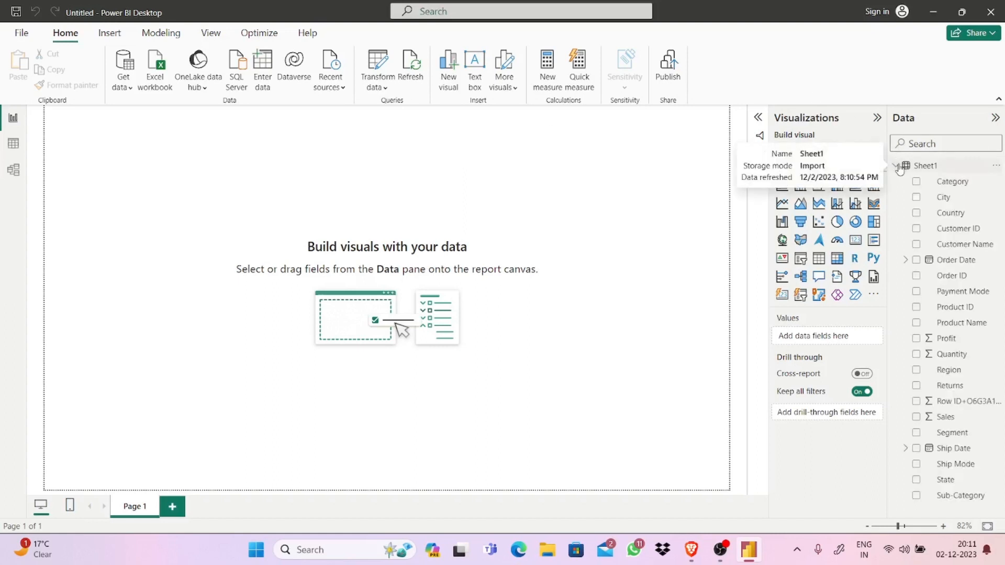
pyautogui.click(899, 168)
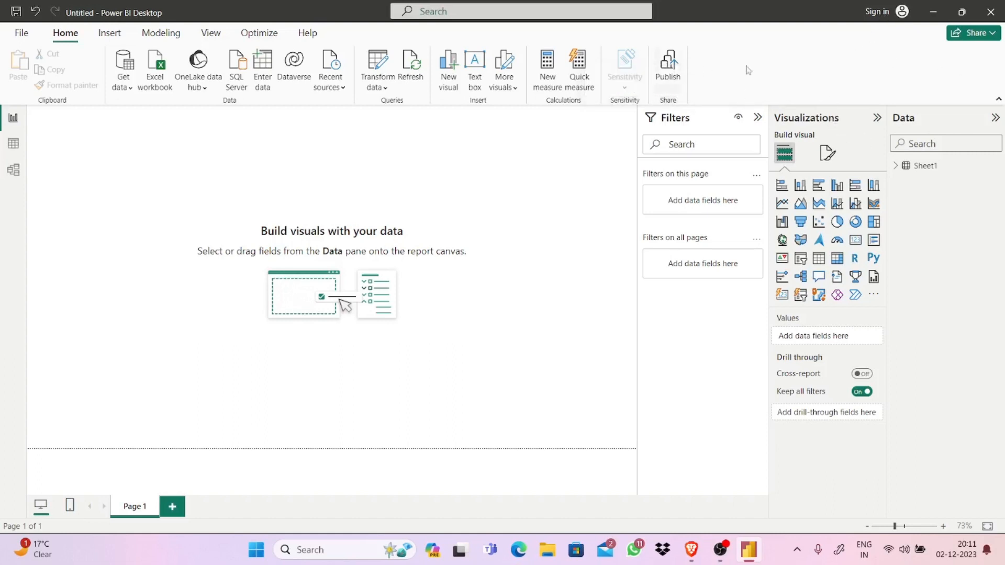
pyautogui.click(900, 168)
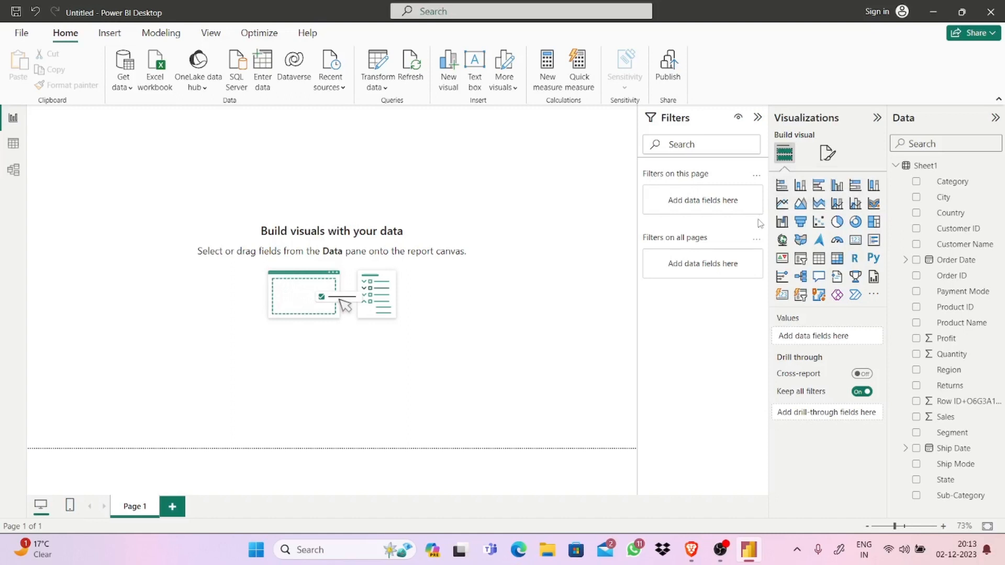
pyautogui.click(819, 187)
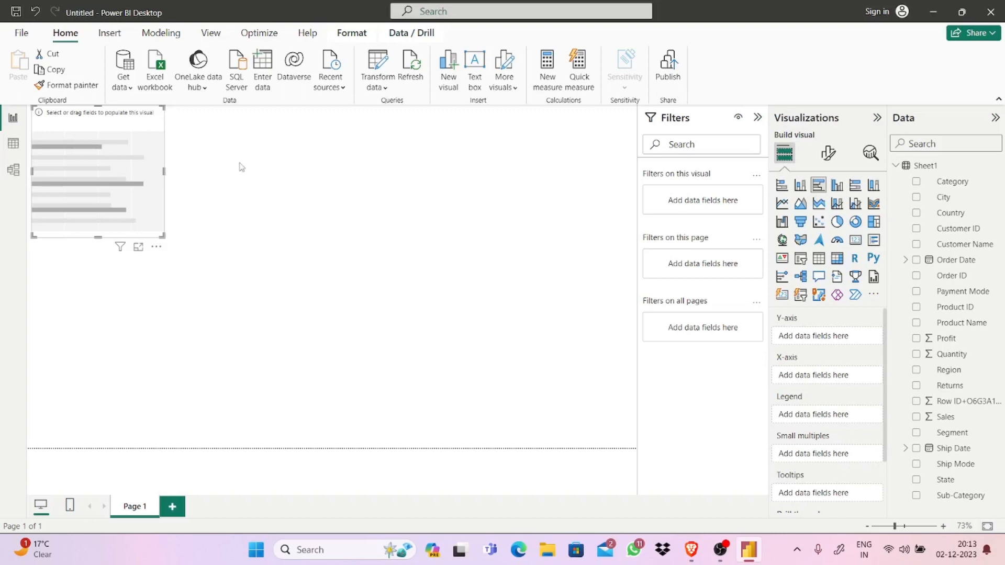
pyautogui.moveTo(153, 182); pyautogui.dragTo(234, 209)
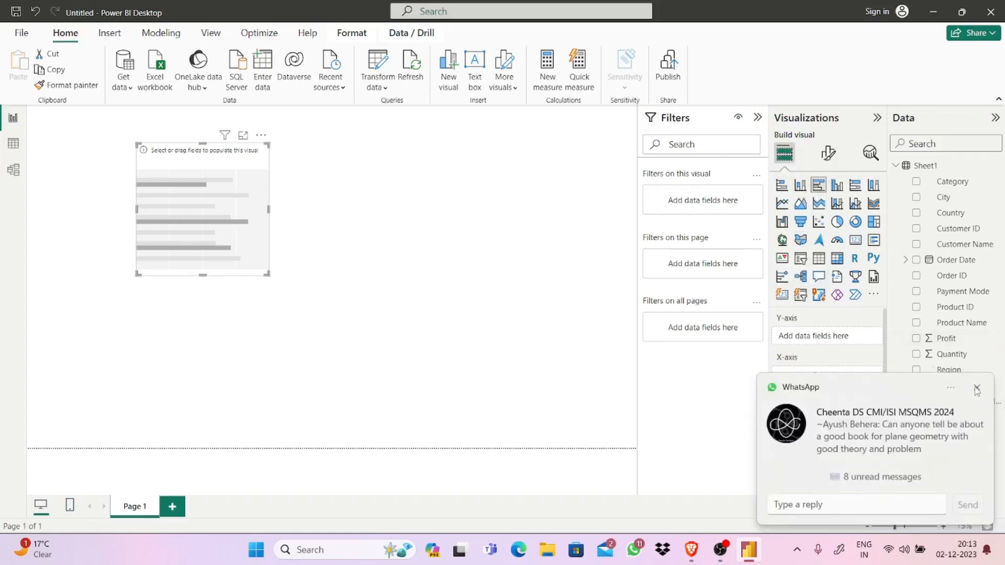
pyautogui.click(977, 388)
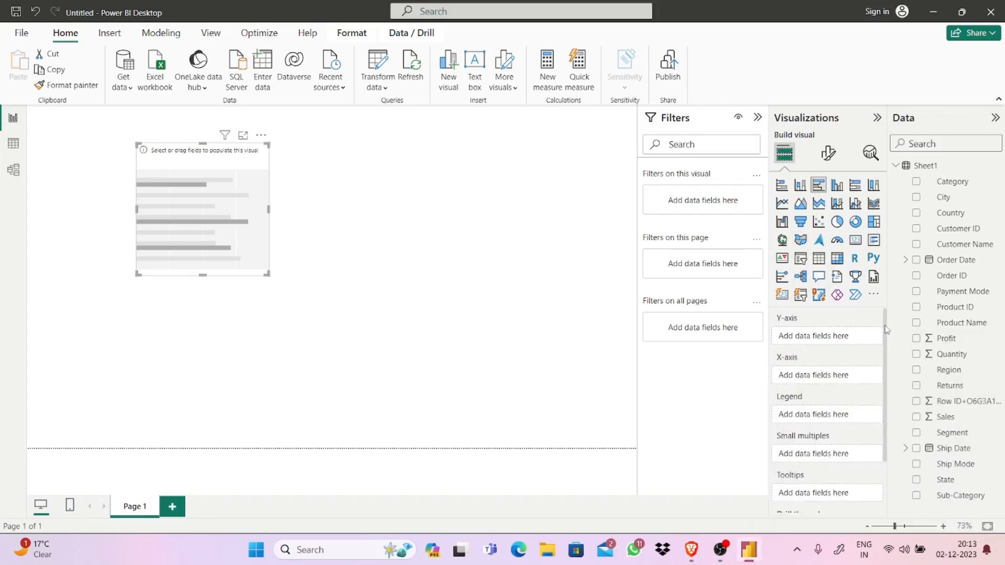
# - Assign Category to the bar chart's Y-axis and Sales to its X-axis
pyautogui.moveTo(886, 329)
pyautogui.mouseDown()
pyautogui.moveTo(888, 371)
pyautogui.moveTo(883, 321)
pyautogui.mouseUp()
pyautogui.moveTo(946, 184); pyautogui.dragTo(827, 342)
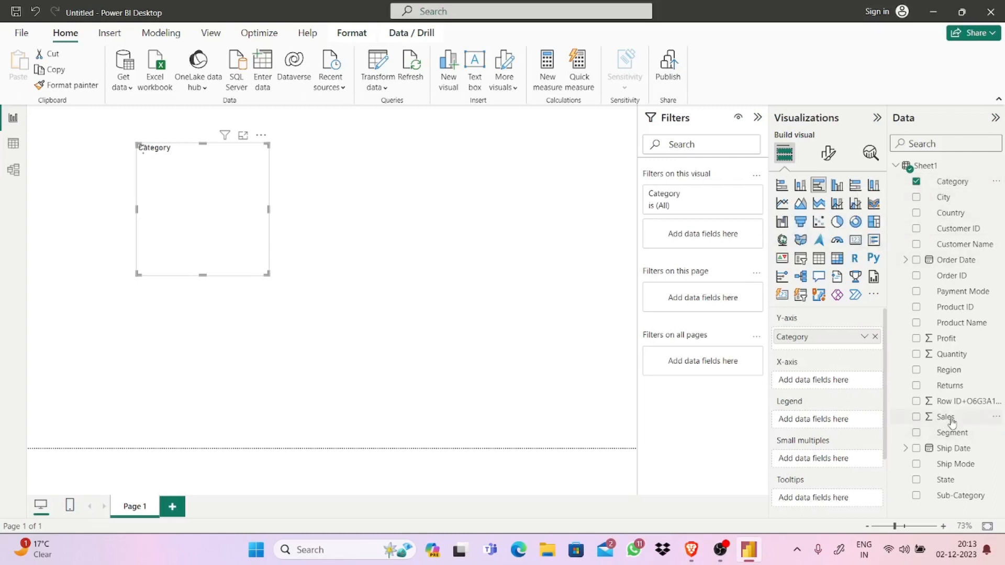
pyautogui.moveTo(951, 422); pyautogui.dragTo(835, 384)
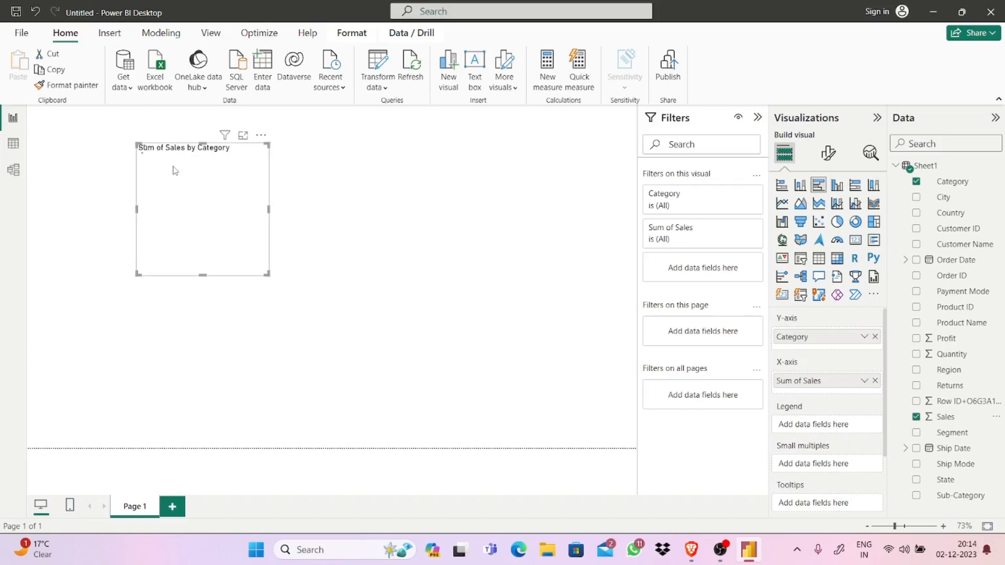
# - Move the Sum of Sales by Category chart toward the middle of the page and enlarge it
pyautogui.moveTo(186, 176); pyautogui.dragTo(227, 196)
pyautogui.moveTo(296, 222); pyautogui.dragTo(386, 252)
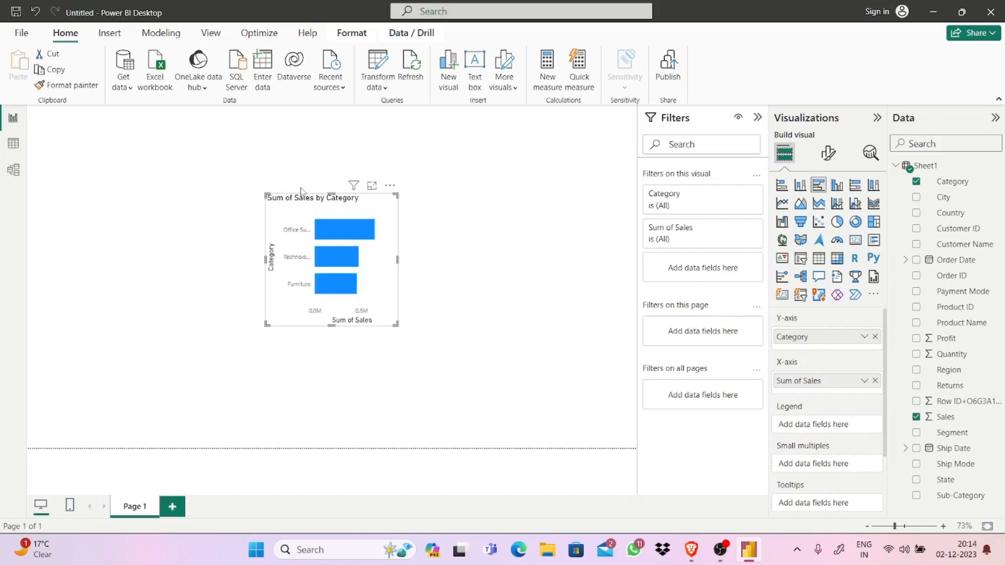
pyautogui.moveTo(335, 243); pyautogui.dragTo(421, 248)
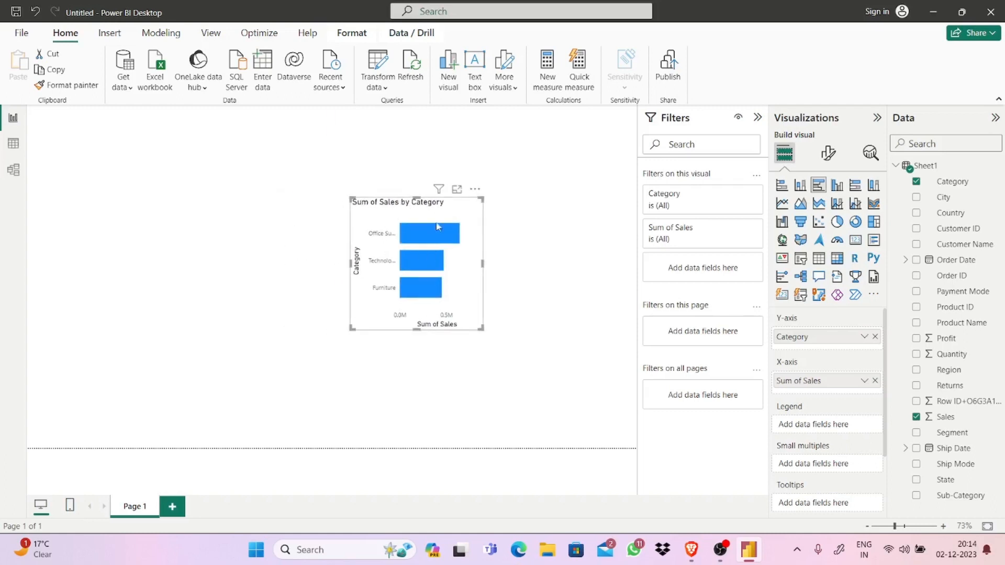
pyautogui.moveTo(480, 328); pyautogui.dragTo(600, 372)
pyautogui.moveTo(530, 316); pyautogui.dragTo(463, 326)
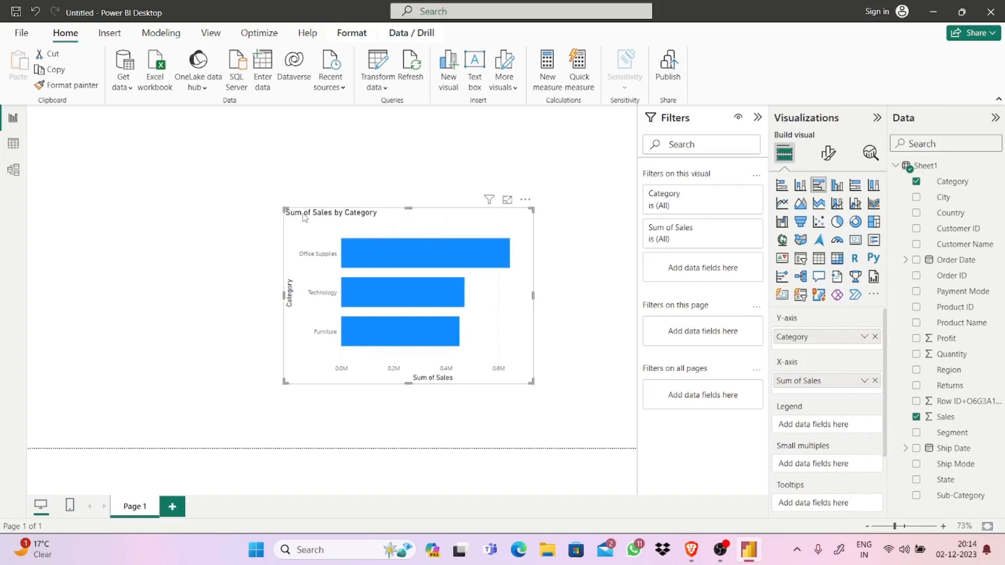
pyautogui.moveTo(304, 217)
pyautogui.mouseDown()
pyautogui.moveTo(322, 220)
pyautogui.moveTo(307, 216)
pyautogui.mouseUp()
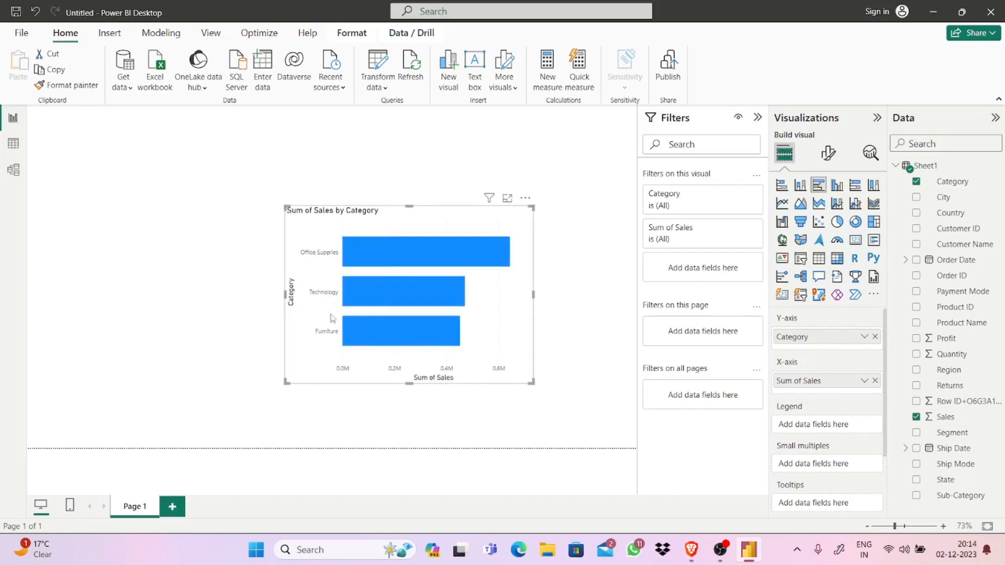
pyautogui.moveTo(497, 260)
pyautogui.scroll(-2, 884, 327)
pyautogui.scroll(2, 884, 314)
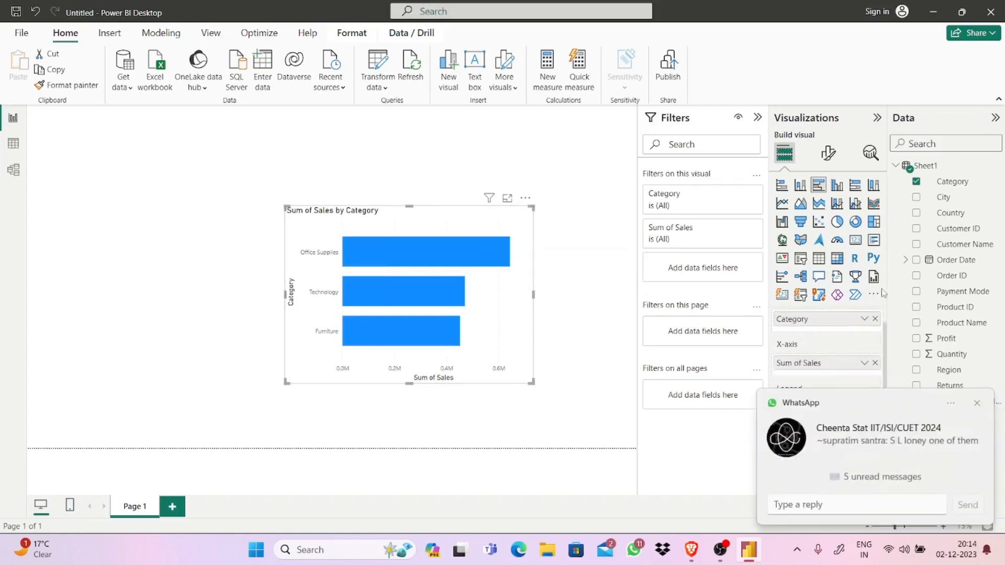
pyautogui.click(977, 404)
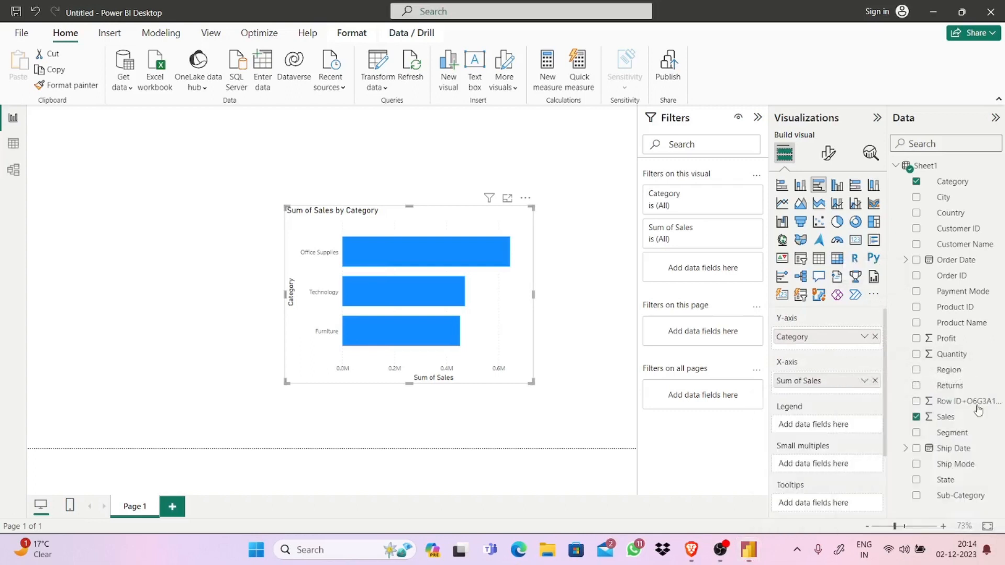
# - Open the bar chart's general format settings and switch its title off and back on
pyautogui.click(827, 156)
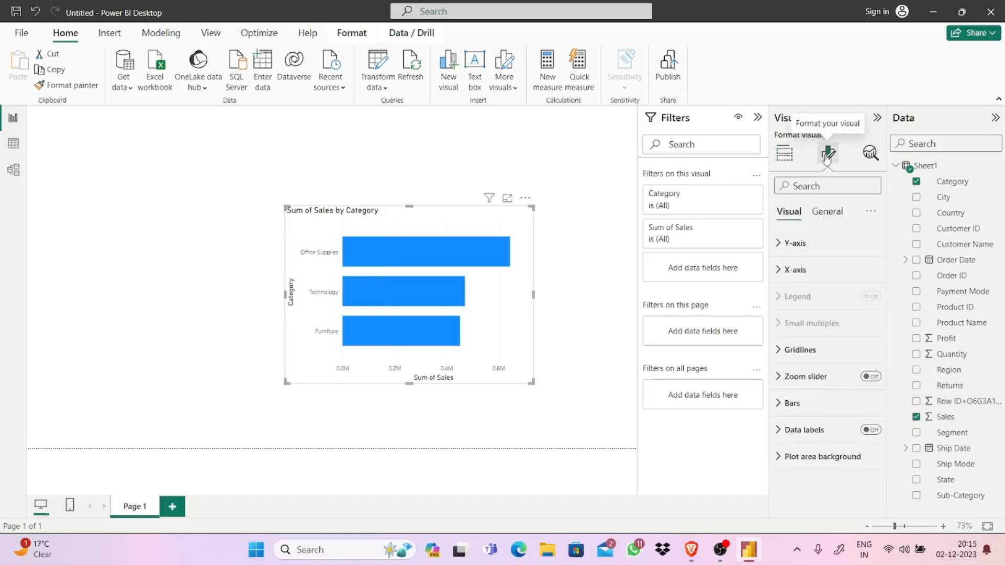
pyautogui.click(836, 216)
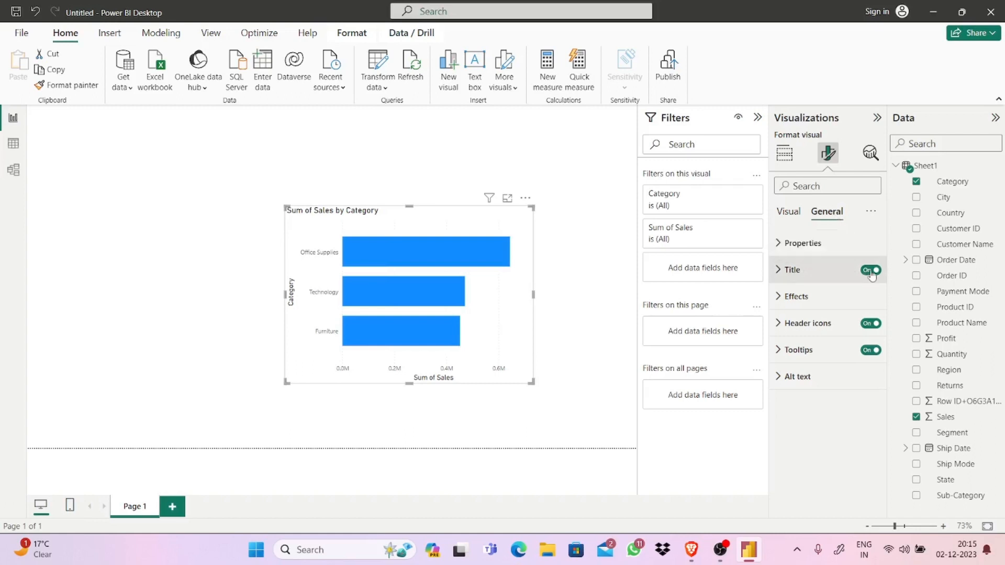
pyautogui.click(871, 271)
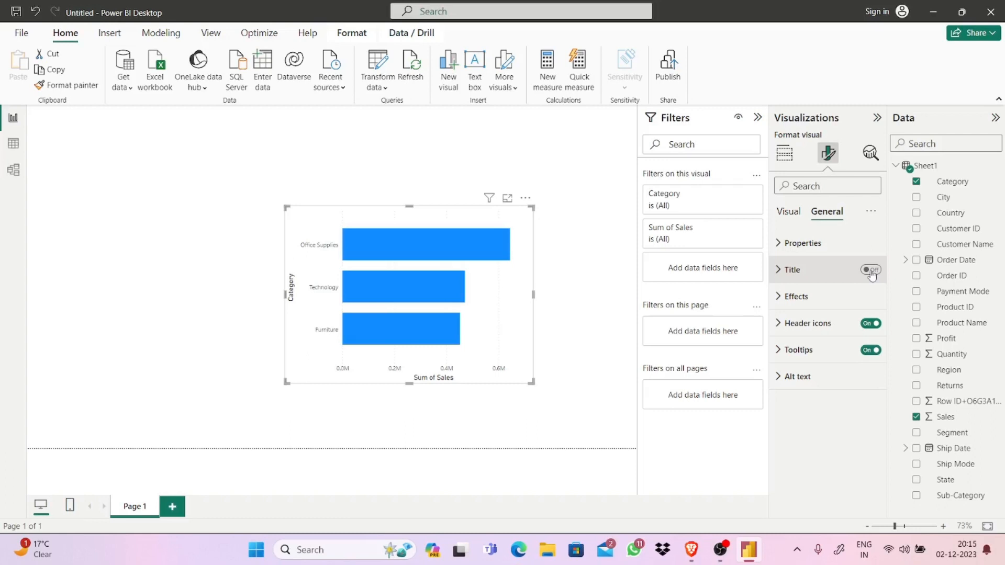
pyautogui.click(872, 273)
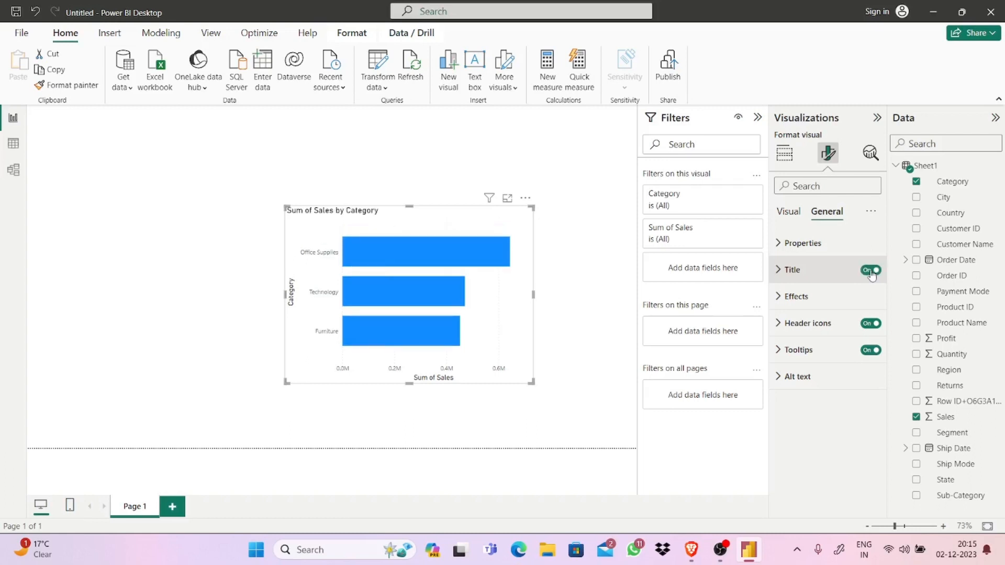
pyautogui.click(871, 272)
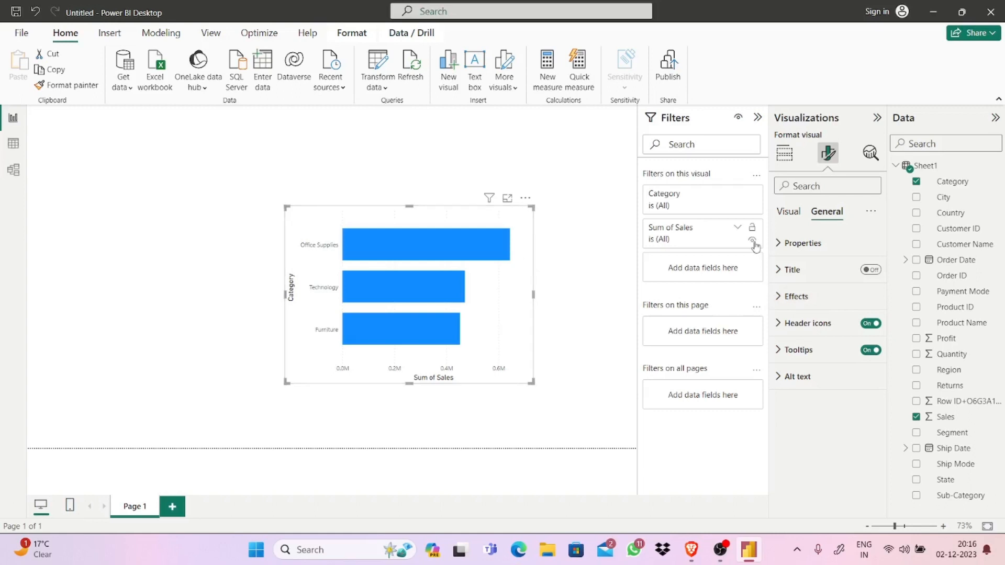
pyautogui.click(872, 271)
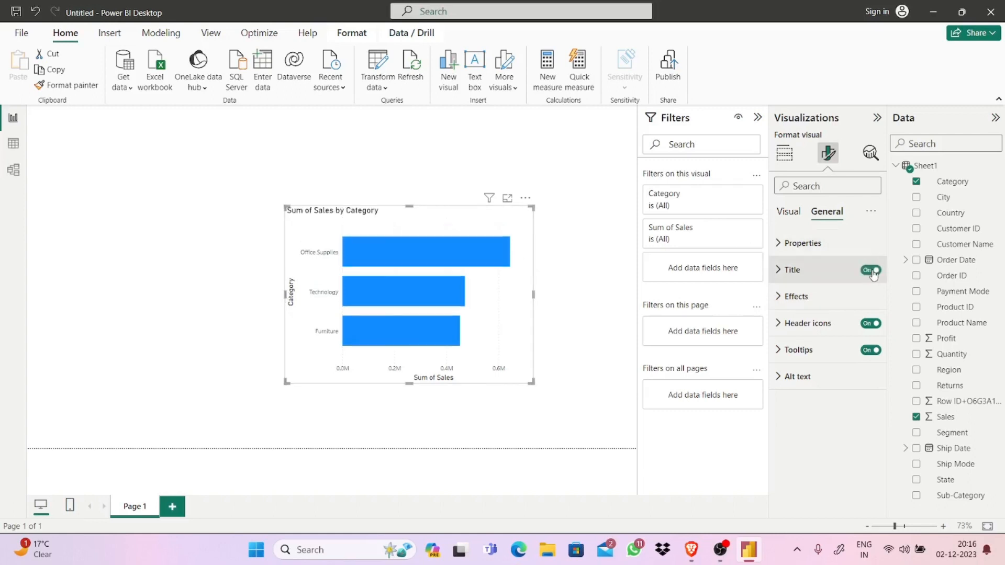
# - Open the color settings for the chart's bars and collapse the Data pane to free up space
pyautogui.click(798, 210)
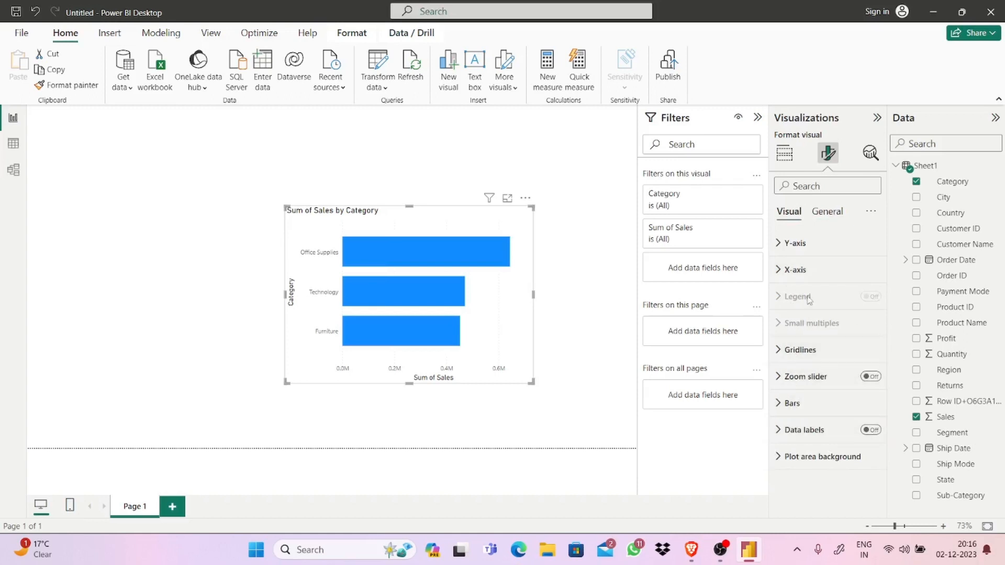
pyautogui.click(808, 402)
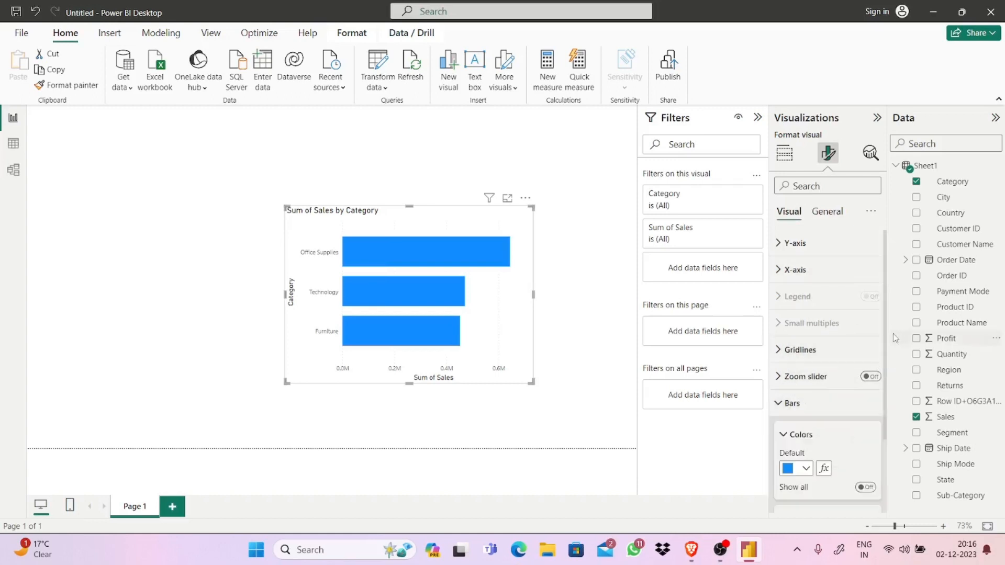
pyautogui.scroll(-2, 808, 422)
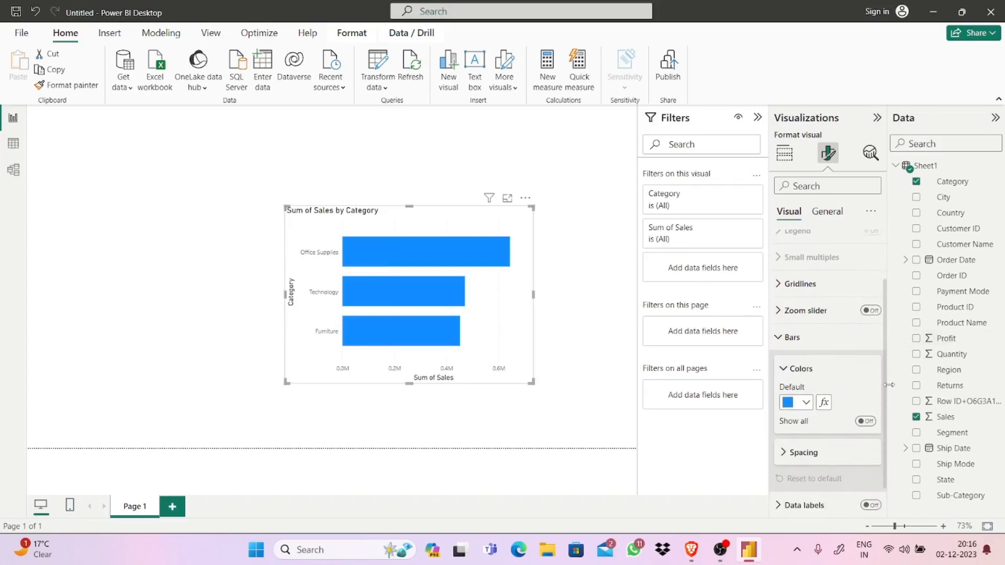
pyautogui.moveTo(889, 423); pyautogui.dragTo(792, 424)
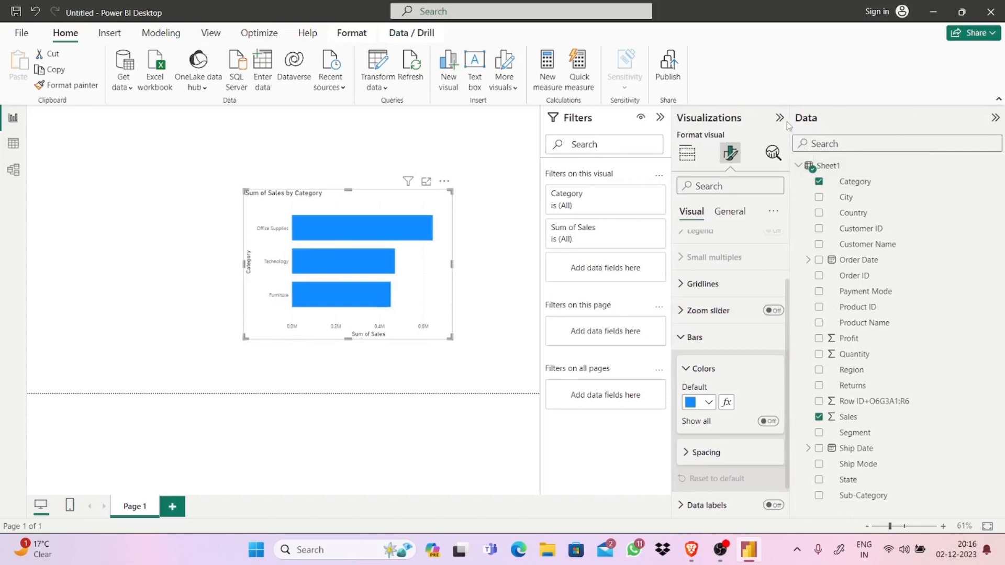
pyautogui.click(995, 119)
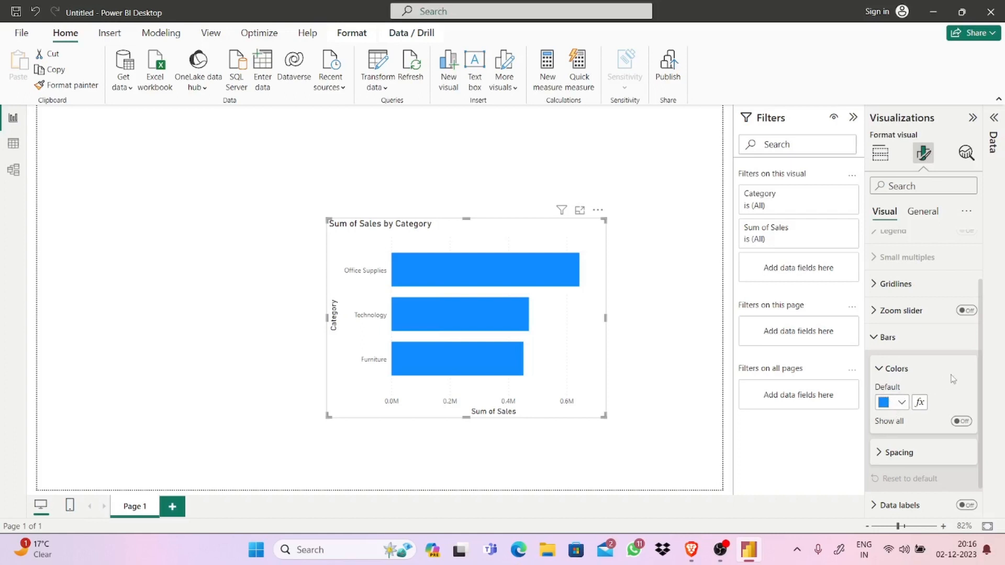
# - Enable Show all for the bar colors to expose separate color settings for Office Supplies, Technology and Furniture
pyautogui.click(890, 369)
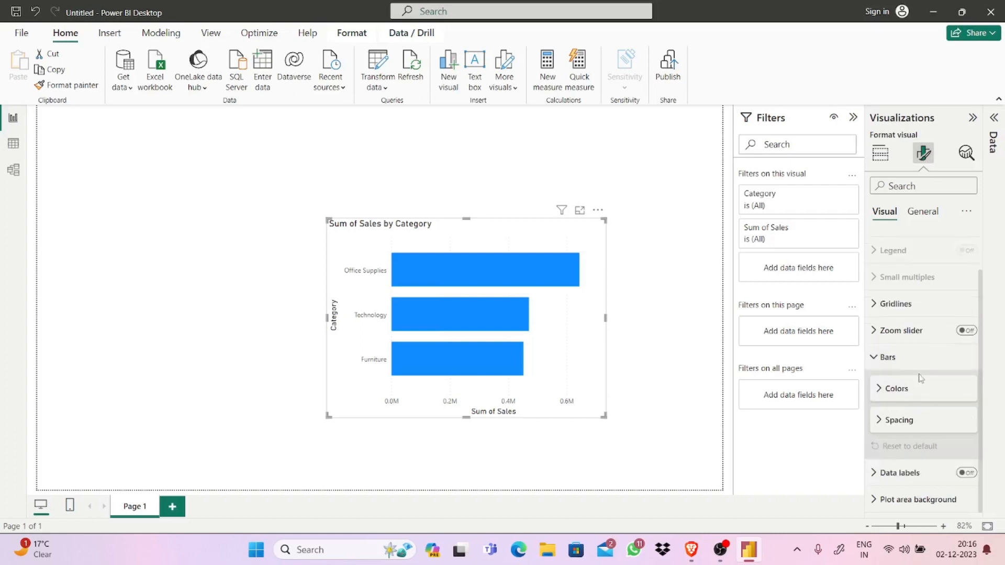
pyautogui.click(897, 391)
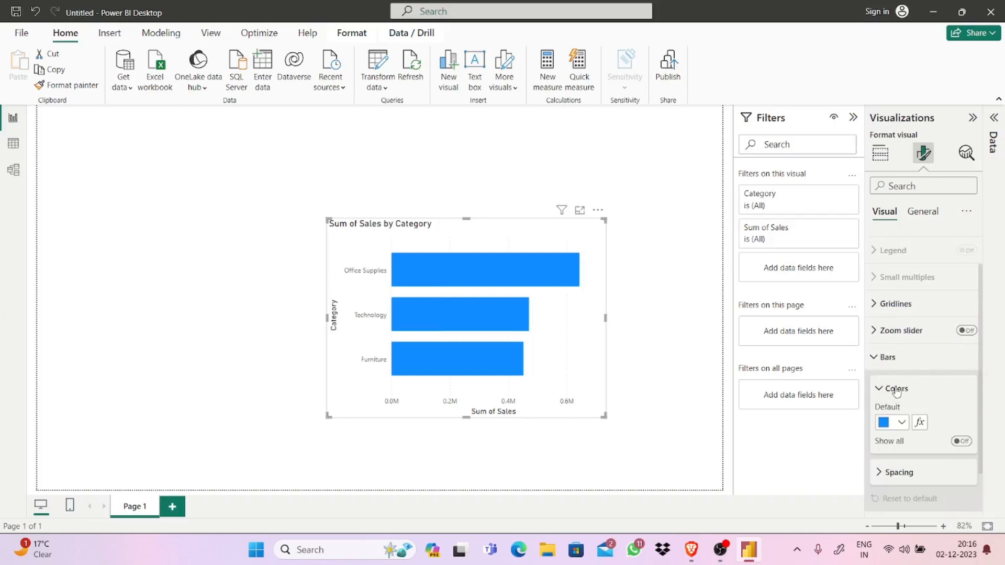
pyautogui.click(901, 423)
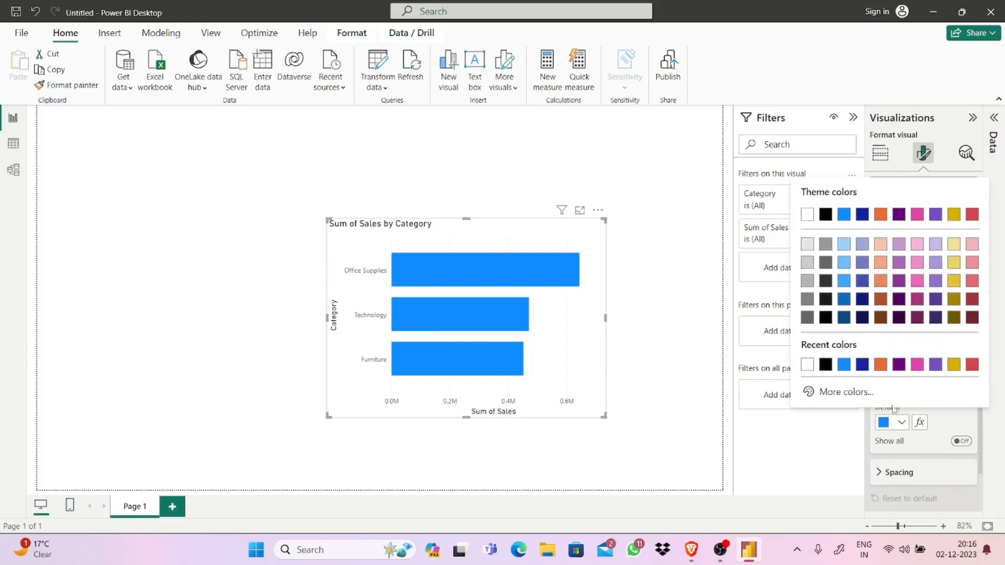
pyautogui.click(822, 450)
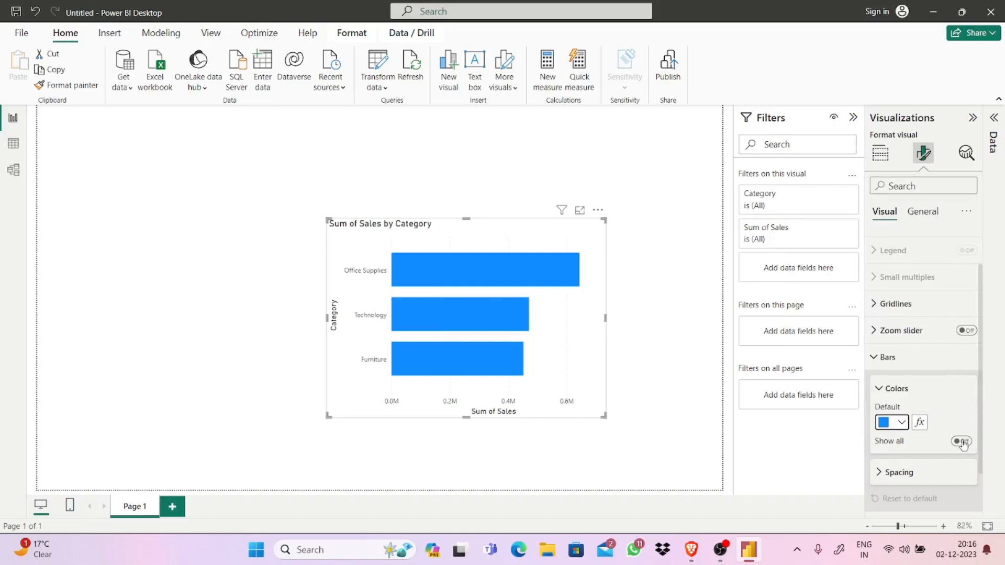
pyautogui.click(963, 442)
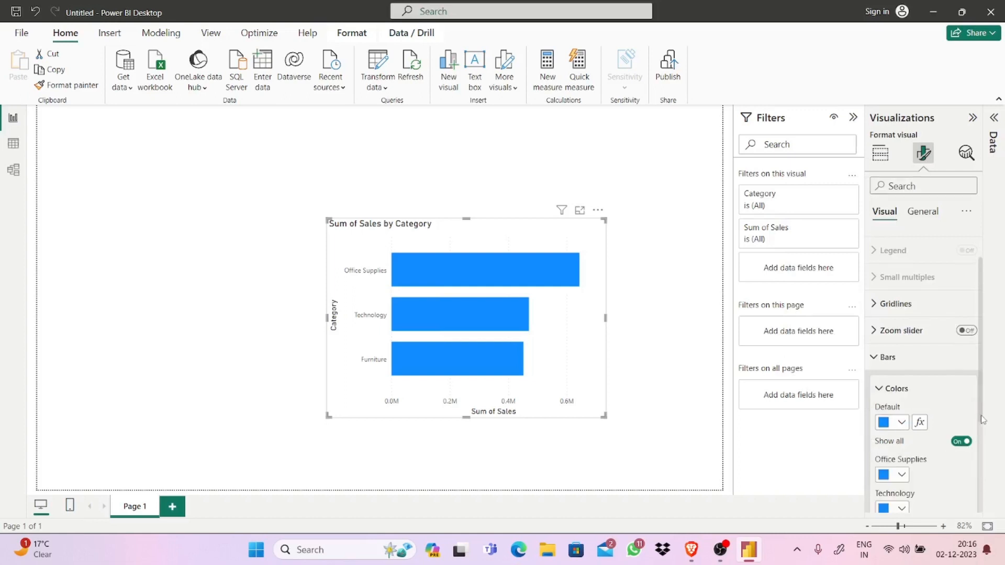
pyautogui.moveTo(983, 419); pyautogui.dragTo(989, 457)
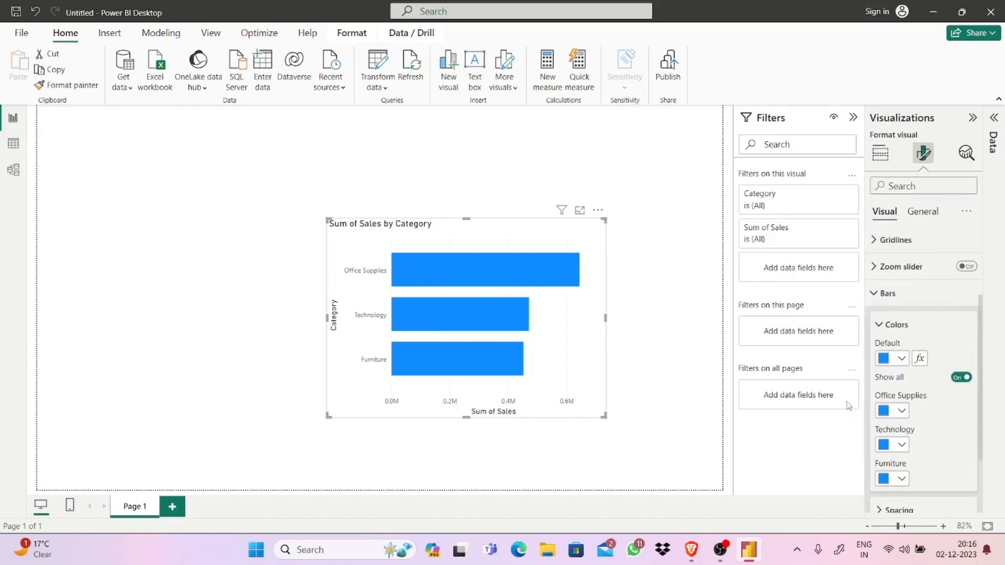
# - Color the Technology bar orange and the Furniture bar dark yellow in the Sum of Sales by Category chart
pyautogui.click(907, 447)
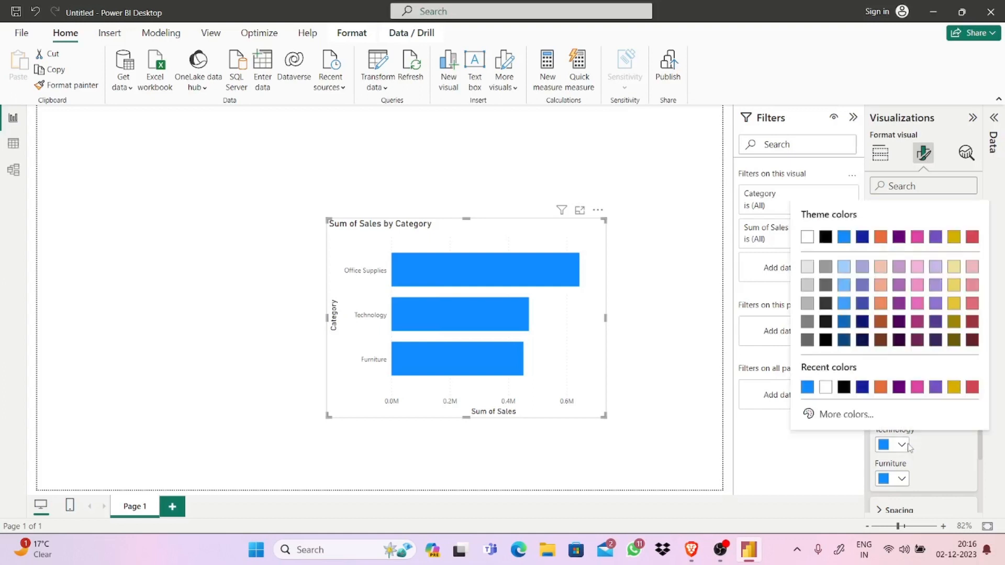
pyautogui.click(880, 386)
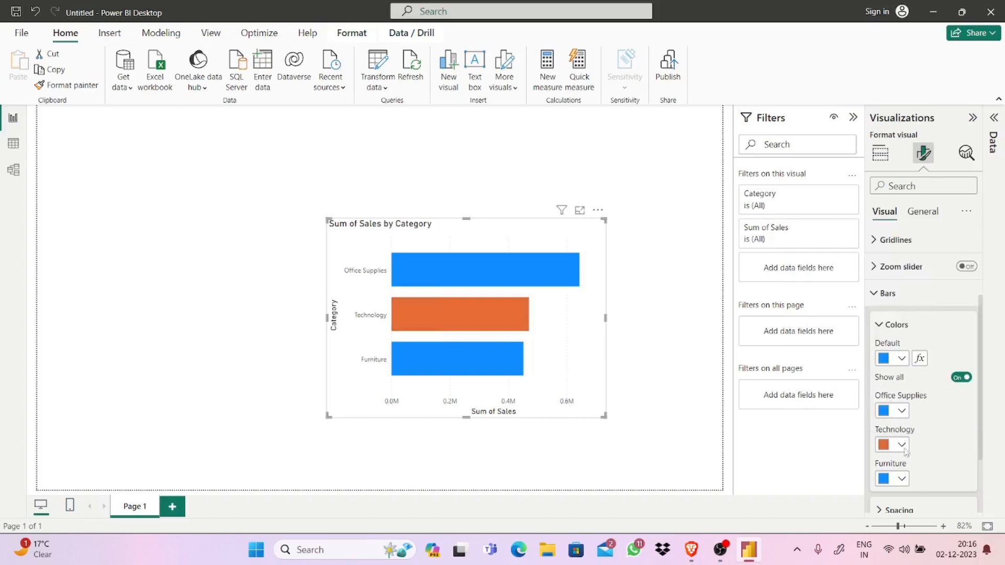
pyautogui.click(901, 478)
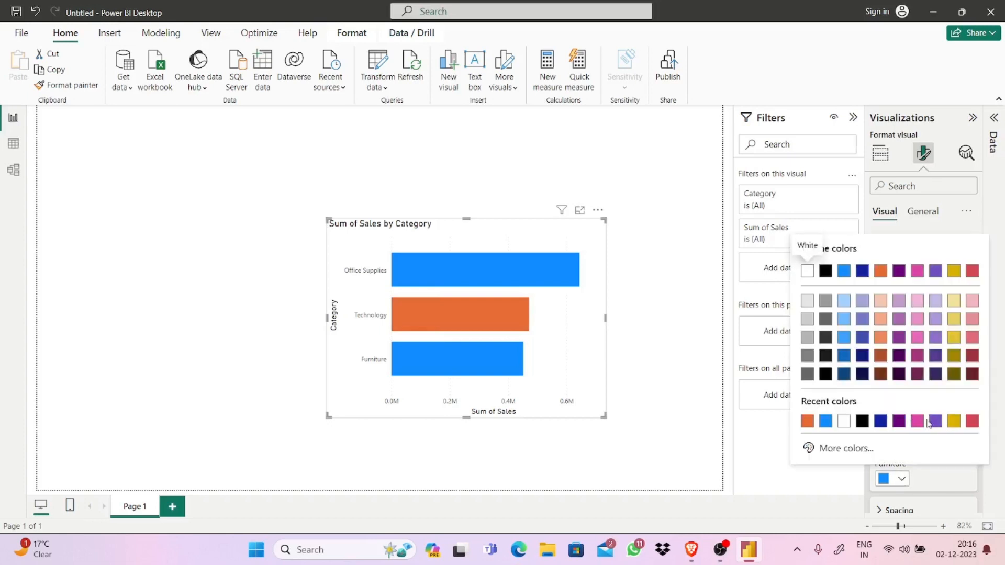
pyautogui.click(954, 422)
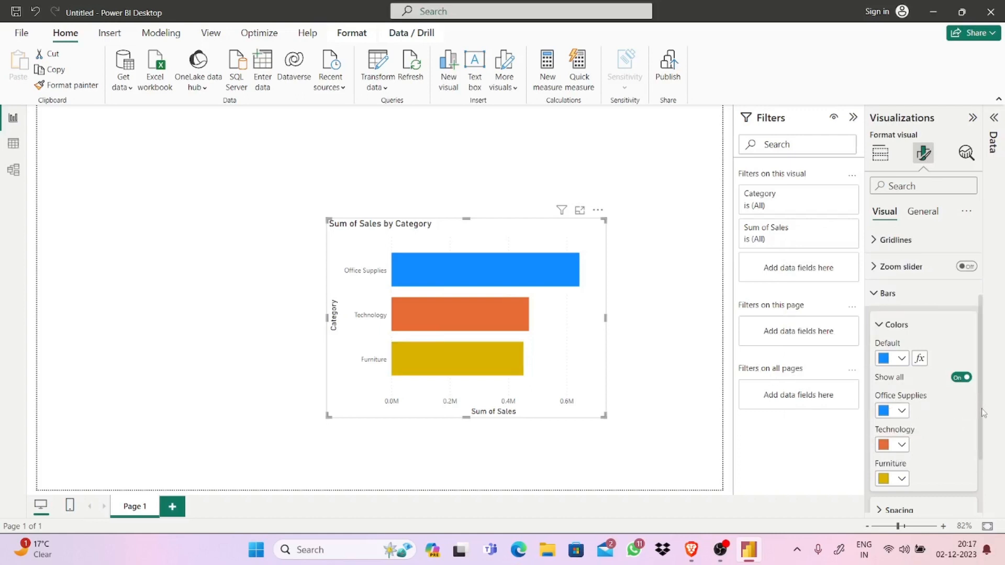
# - Look over the bar chart's general effects settings for background, visual border and shadow, and deselect the chart
pyautogui.scroll(3, 982, 413)
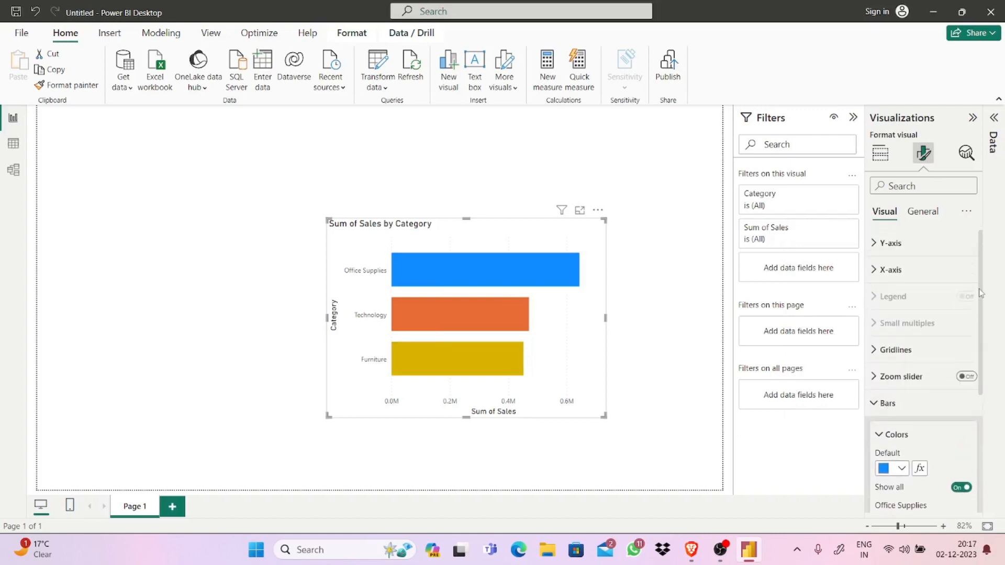
pyautogui.click(932, 223)
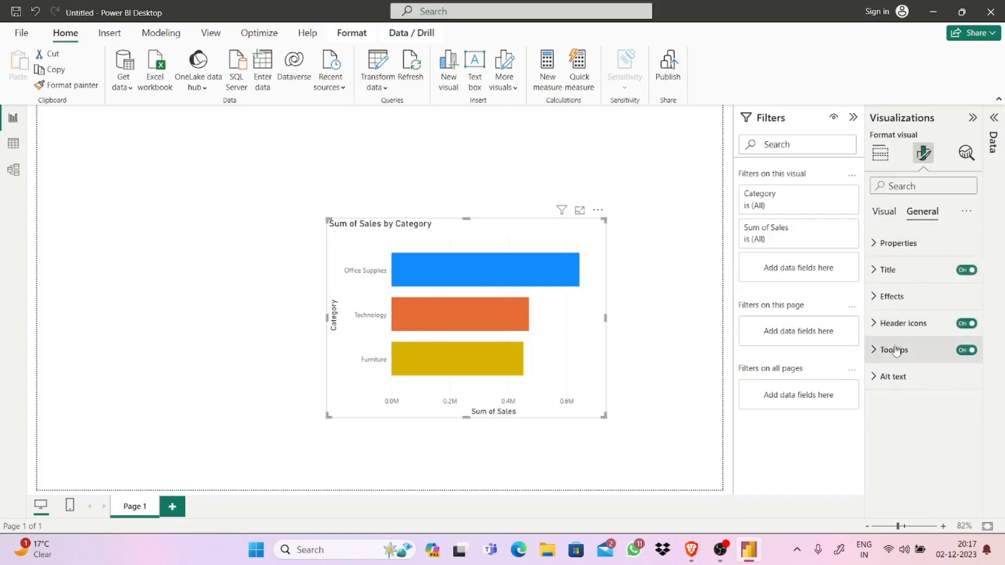
pyautogui.click(904, 297)
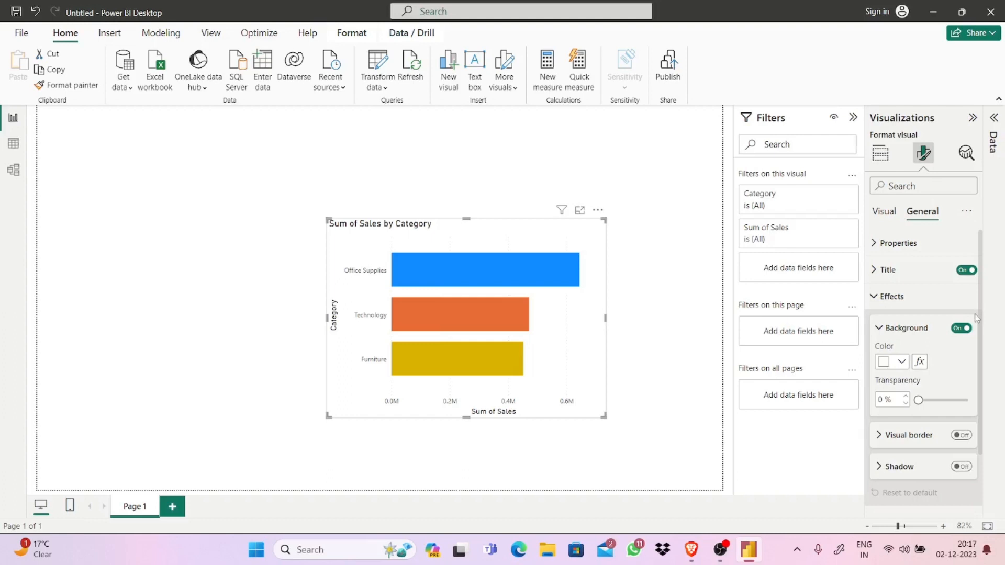
pyautogui.scroll(-2, 979, 311)
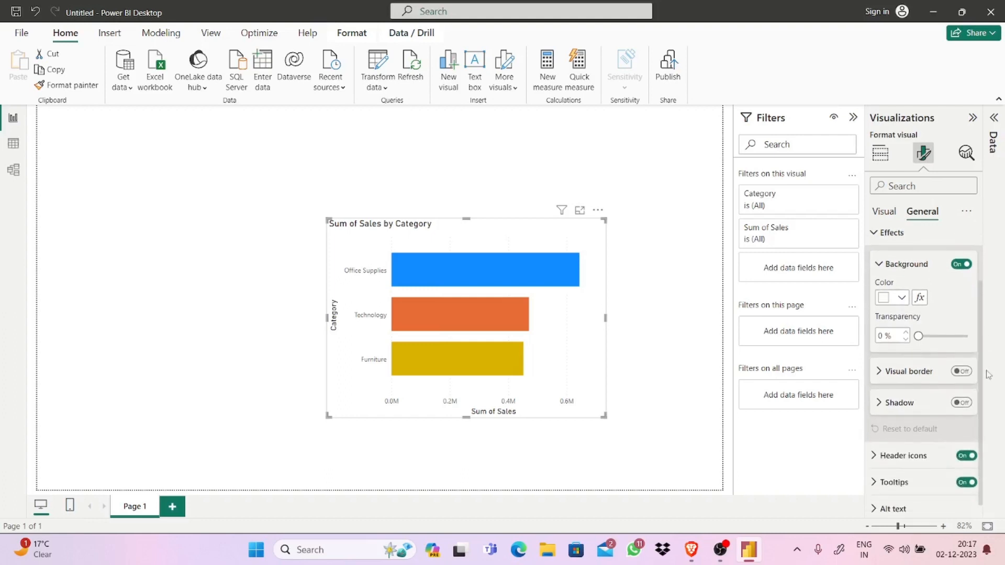
pyautogui.scroll(1, 977, 288)
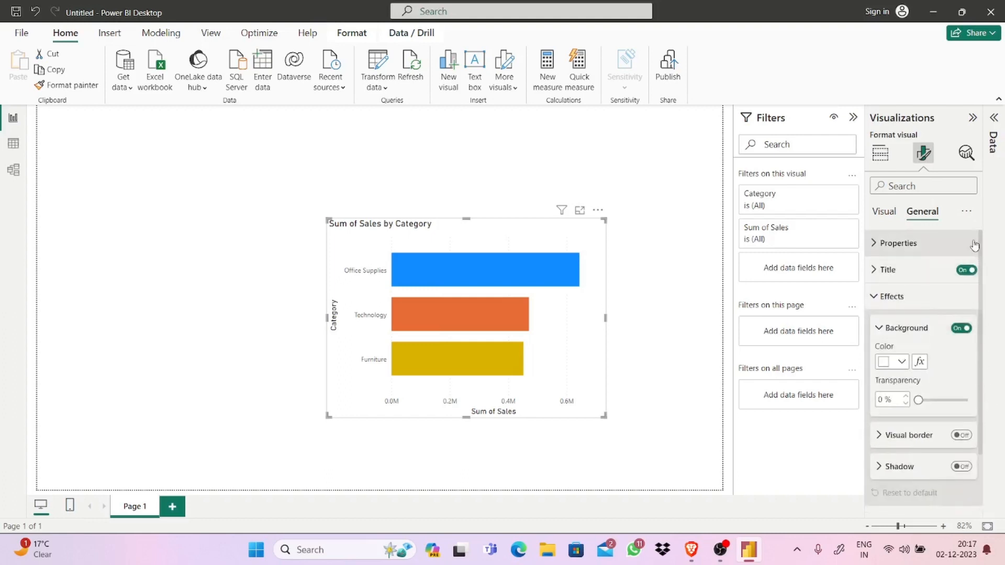
pyautogui.click(909, 328)
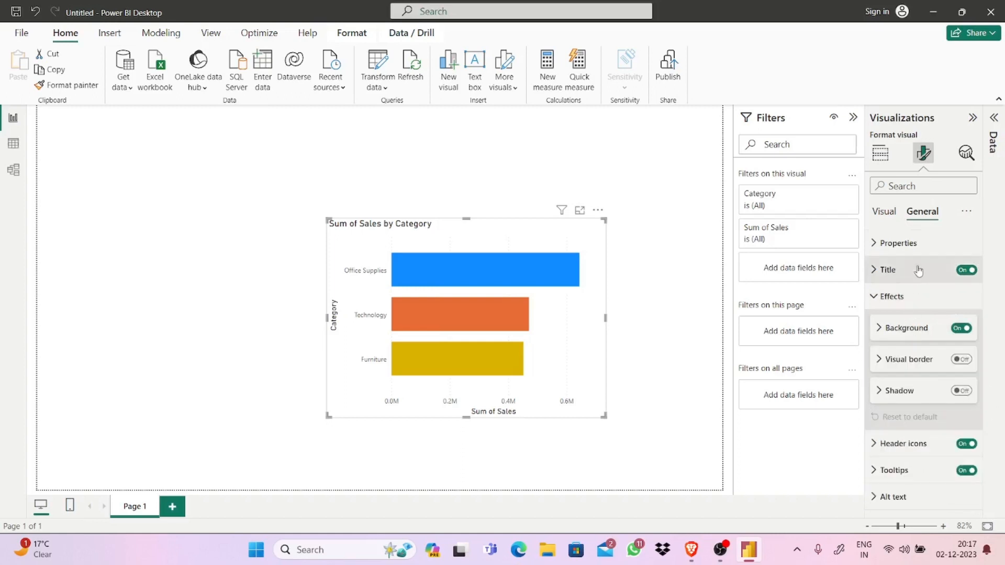
pyautogui.press('Escape')
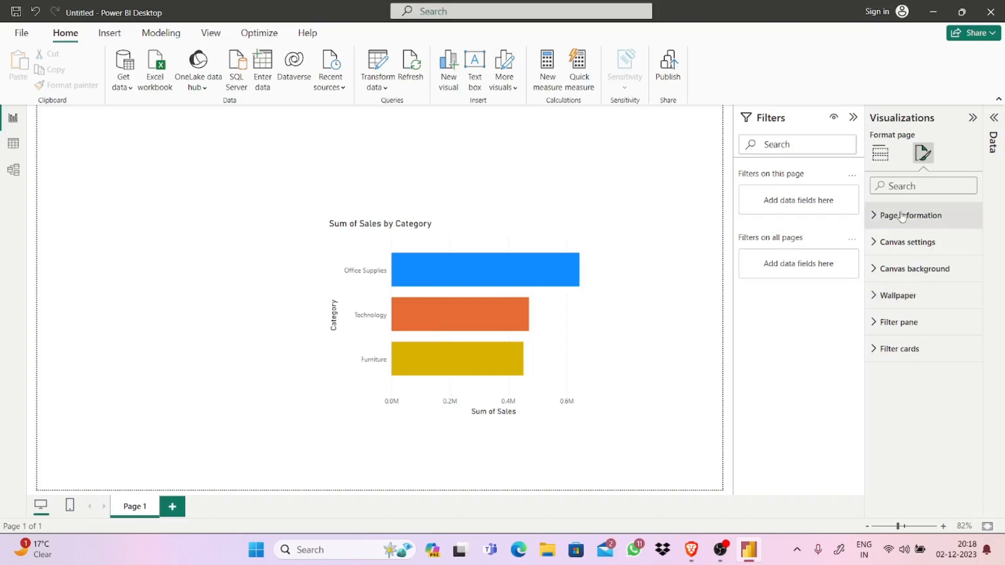
# - Shrink the Sum of Sales by Category chart and reposition it in the left half of the report page
pyautogui.click(619, 209)
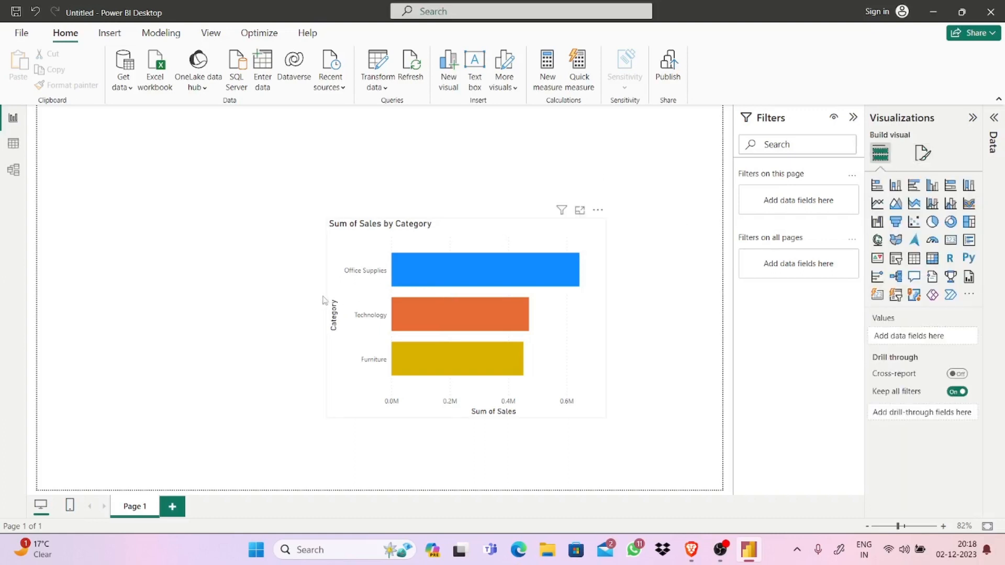
pyautogui.moveTo(445, 292); pyautogui.dragTo(342, 265)
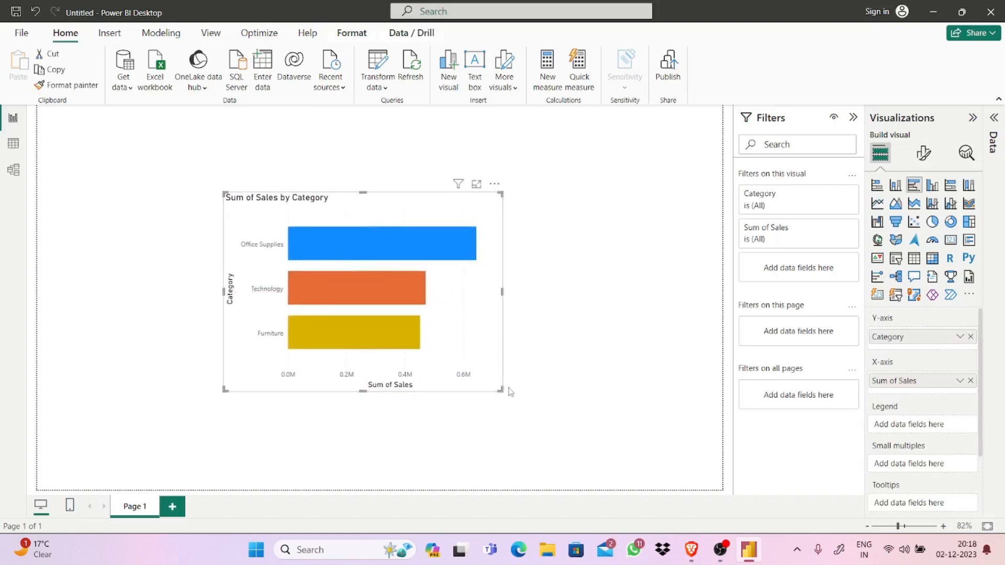
pyautogui.moveTo(499, 390); pyautogui.dragTo(419, 348)
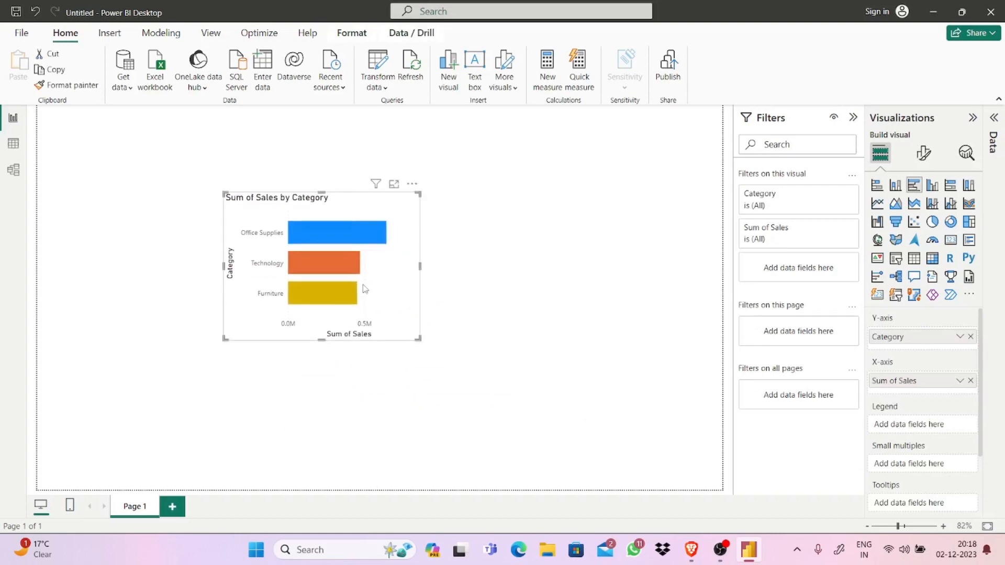
pyautogui.moveTo(358, 344); pyautogui.dragTo(350, 406)
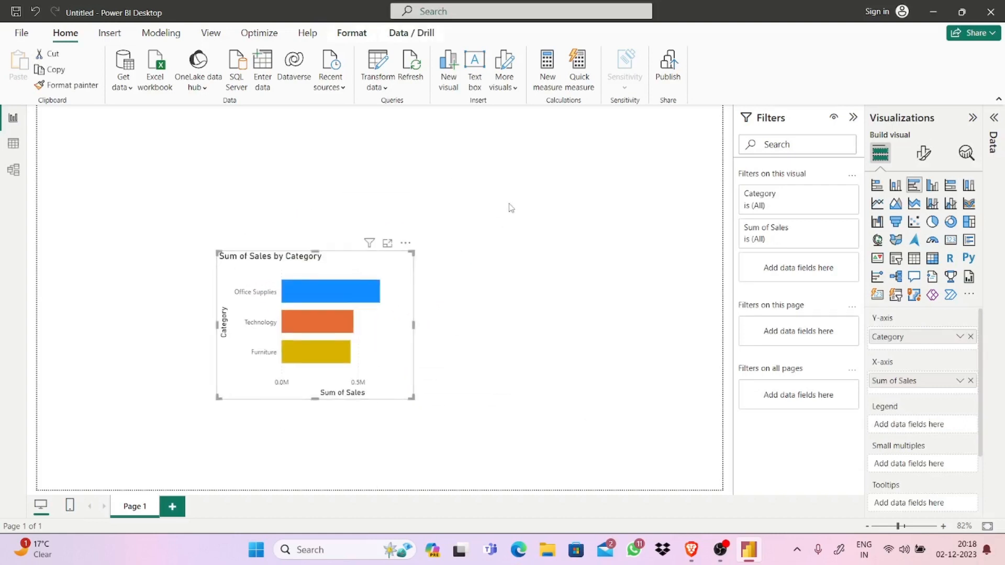
pyautogui.doubleClick(624, 139)
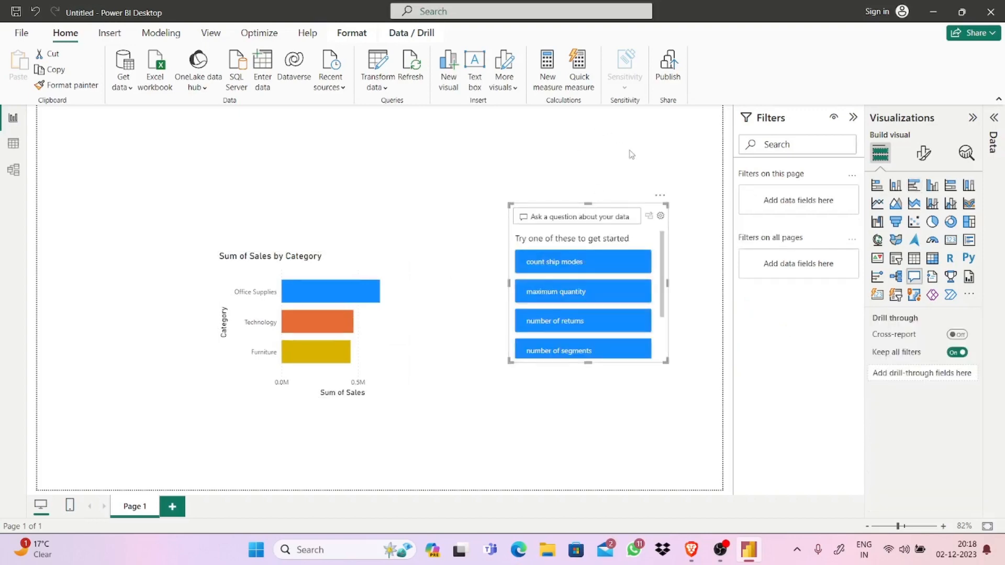
pyautogui.click(660, 195)
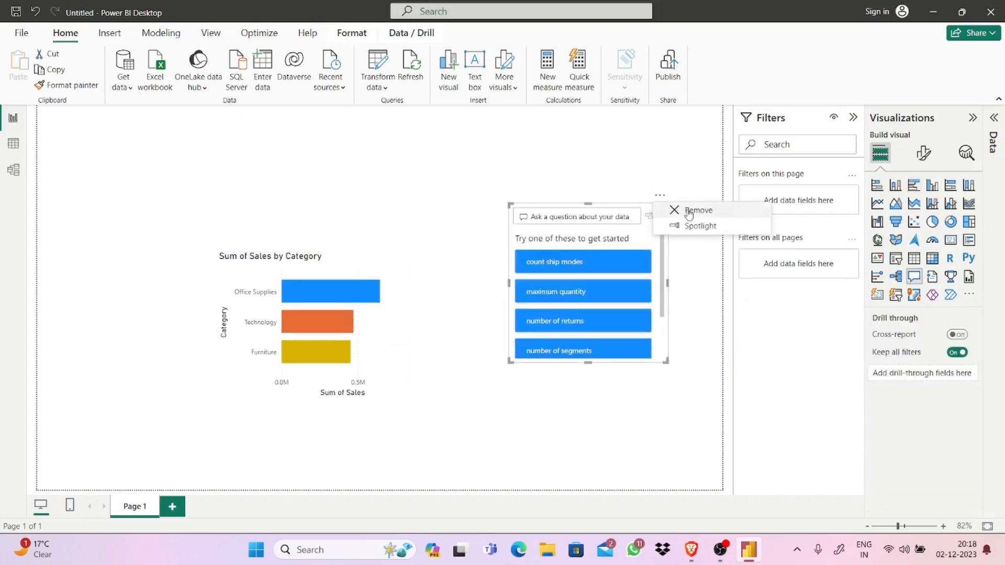
pyautogui.click(688, 211)
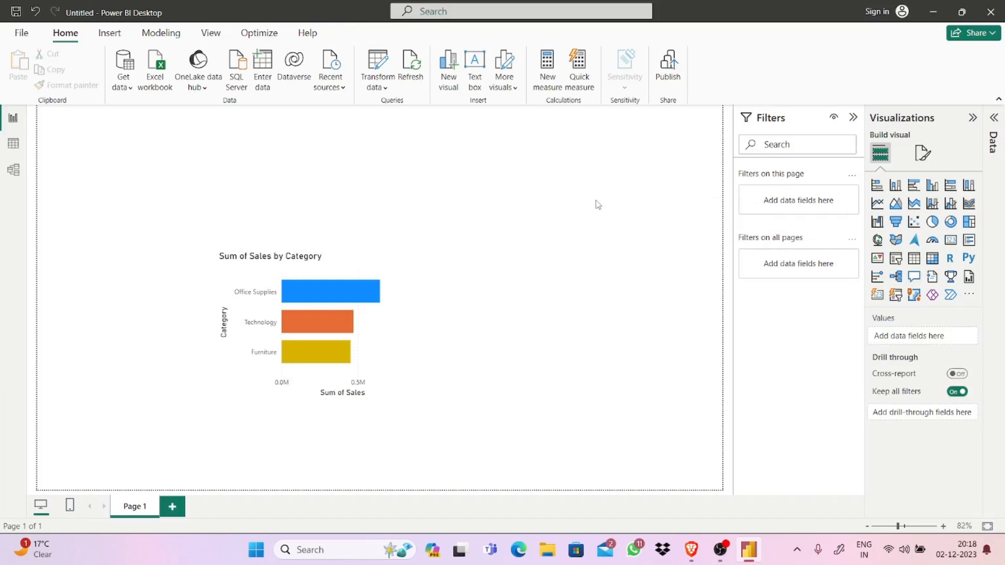
# - Try orange and dark pink as the report page's canvas background color, and settle on light purple
pyautogui.click(921, 154)
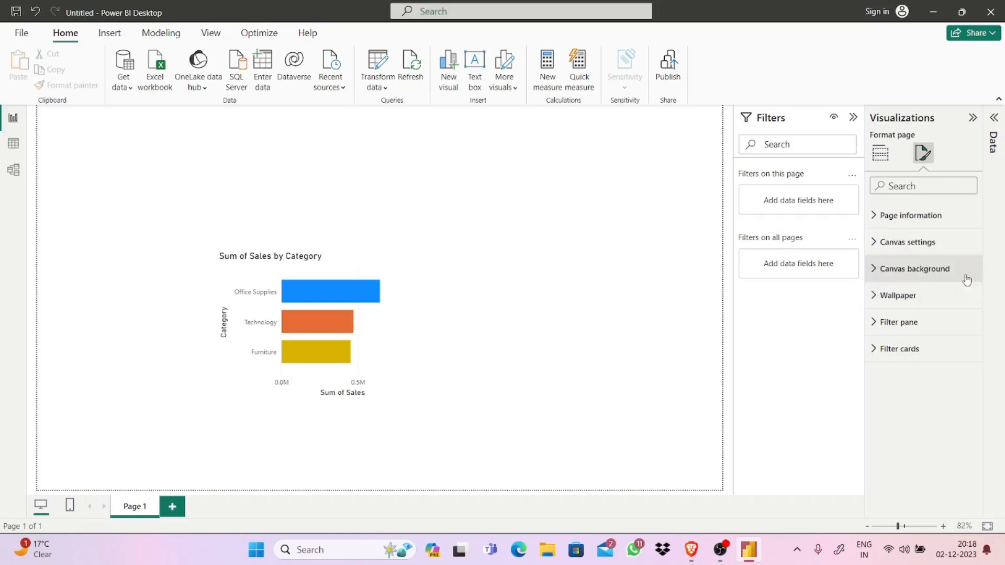
pyautogui.click(965, 281)
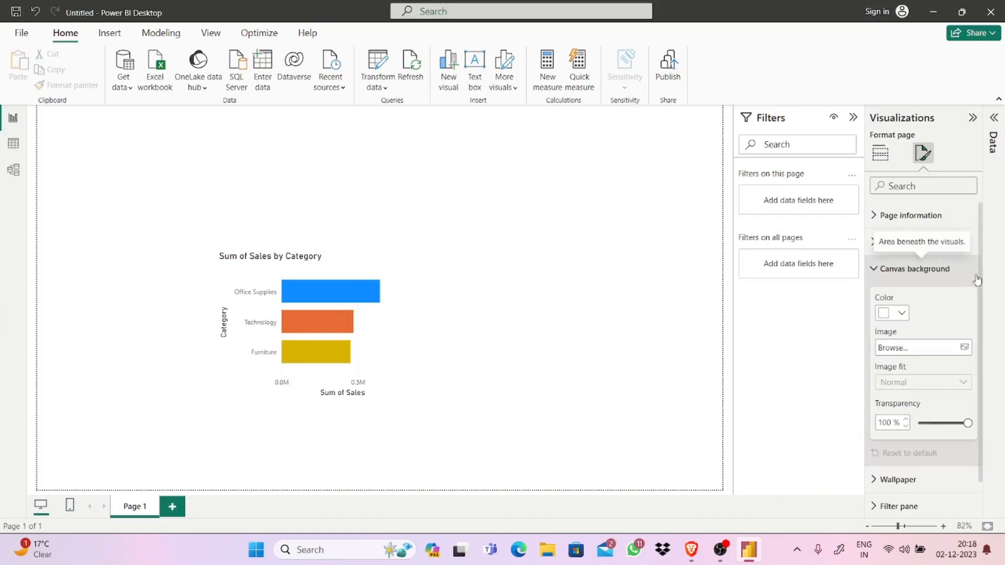
pyautogui.scroll(-1, 982, 280)
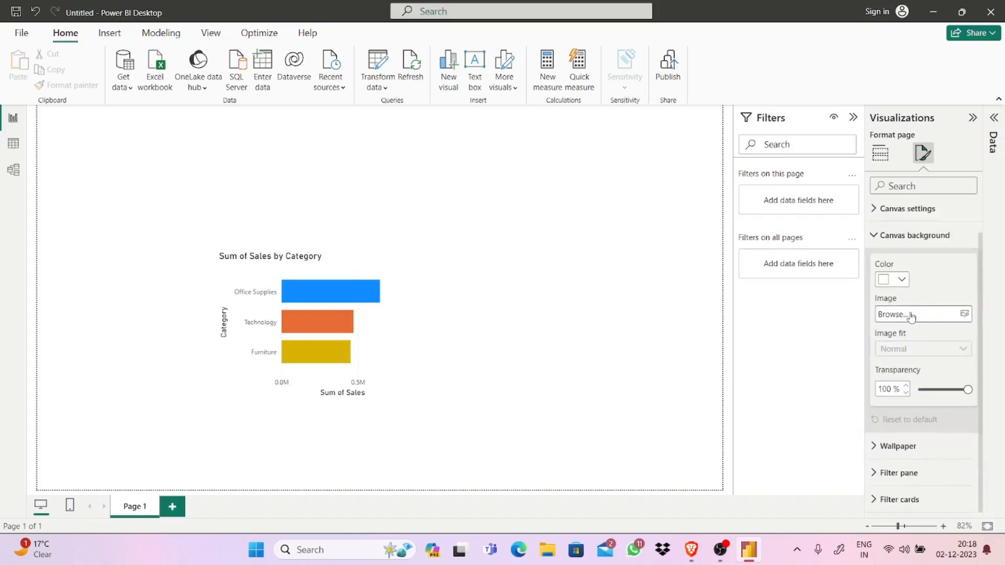
pyautogui.click(892, 281)
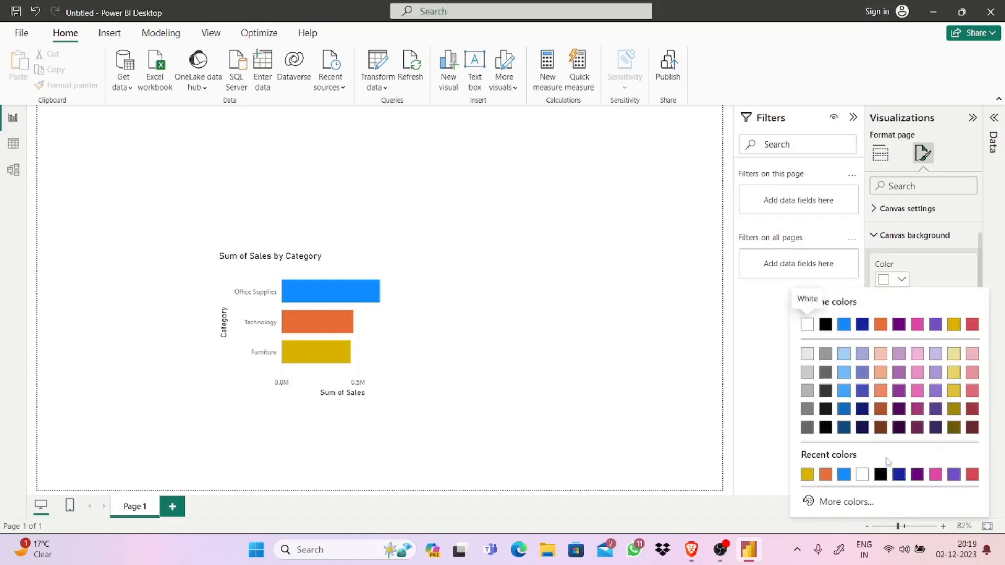
pyautogui.click(826, 474)
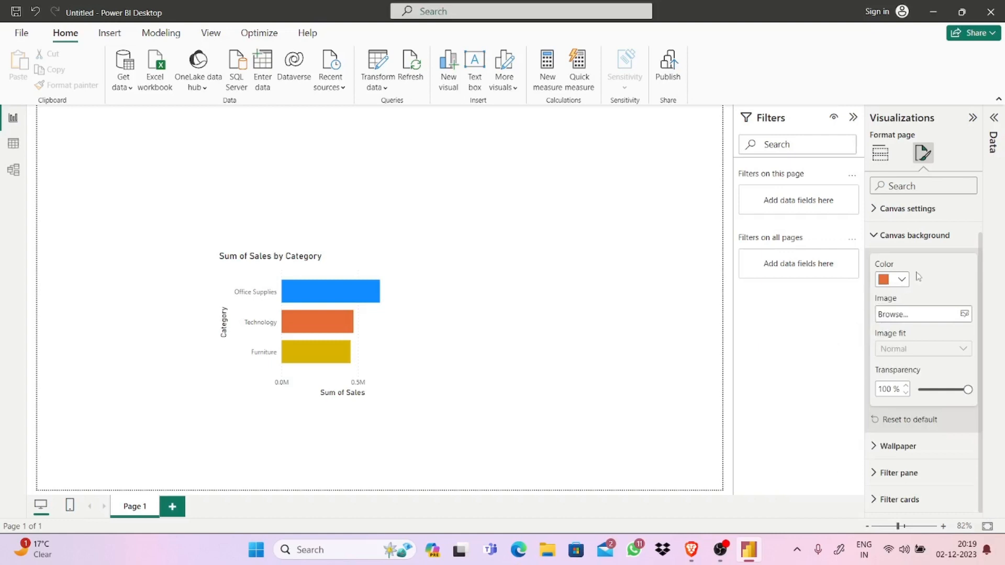
pyautogui.click(903, 281)
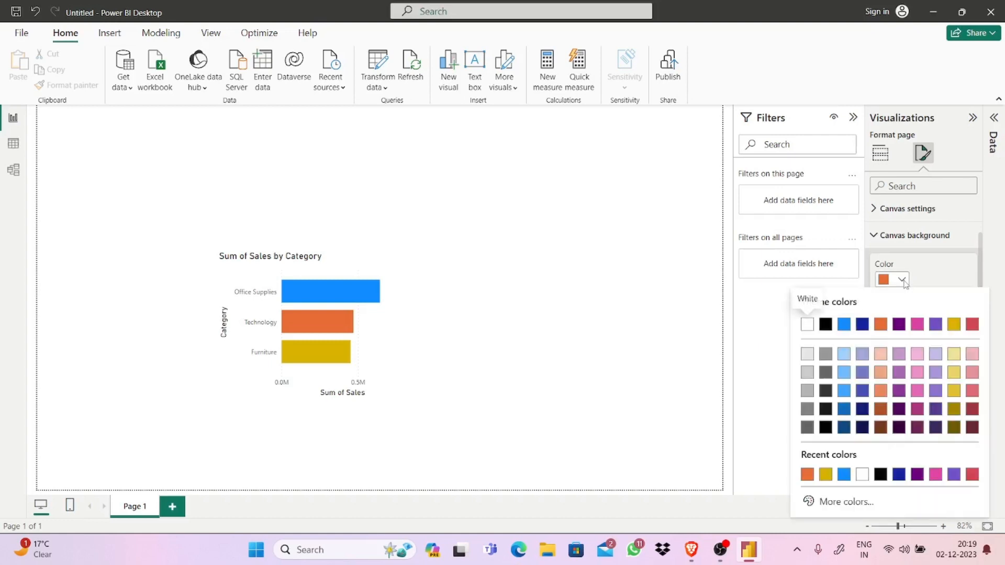
pyautogui.click(917, 409)
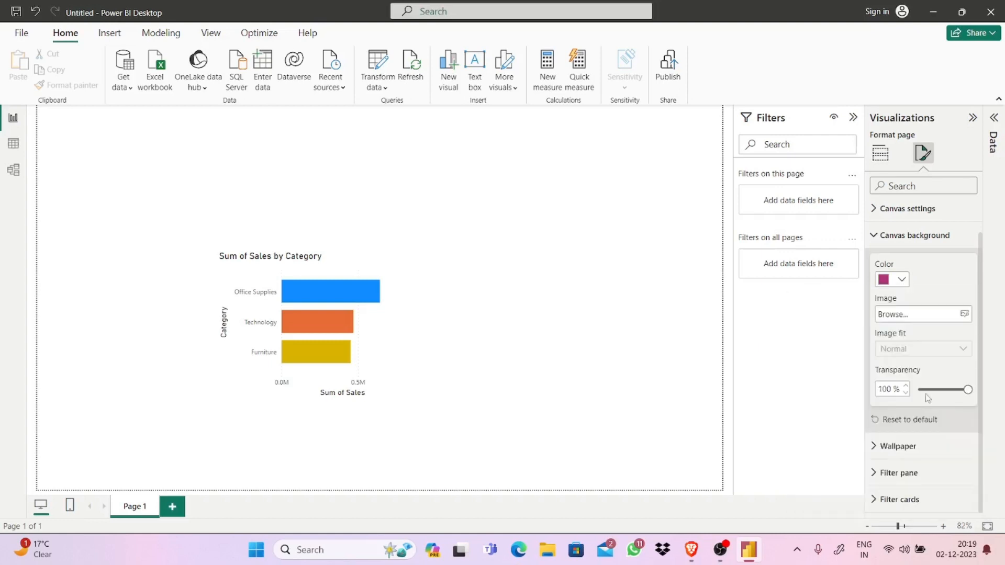
pyautogui.click(899, 281)
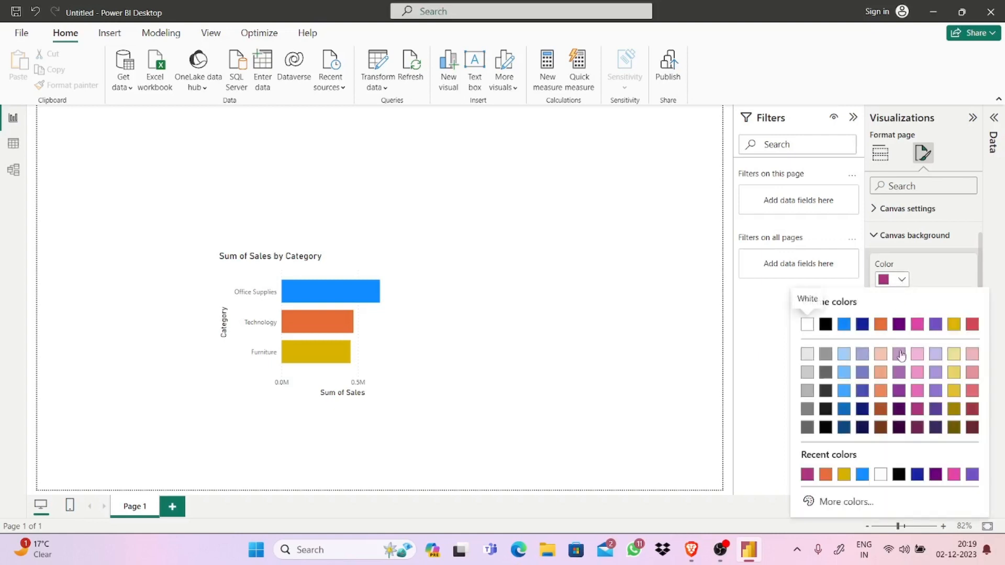
pyautogui.click(901, 353)
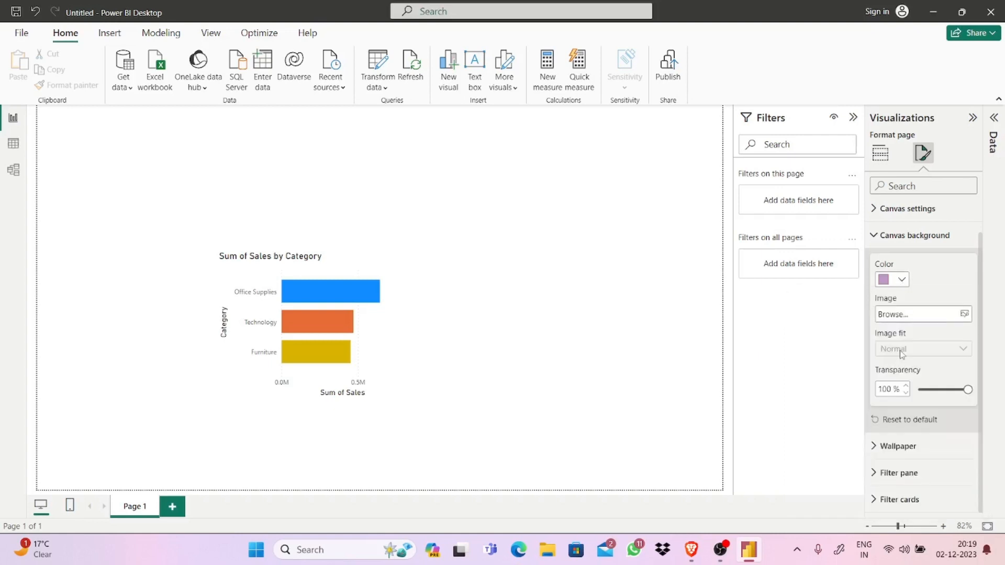
pyautogui.click(713, 341)
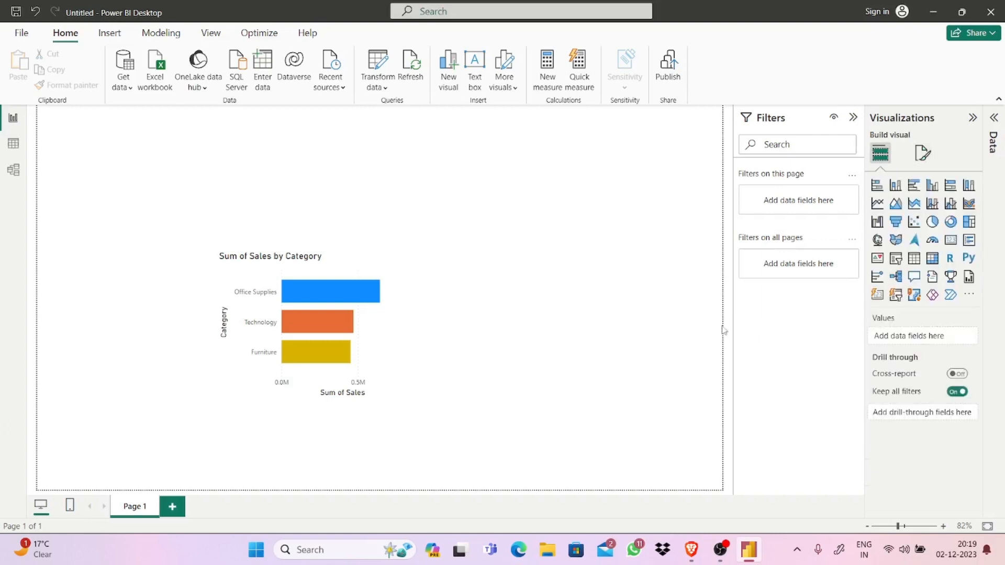
# - Set the report page's wallpaper to the blue gradient JPG image from the Desktop folder
pyautogui.click(923, 153)
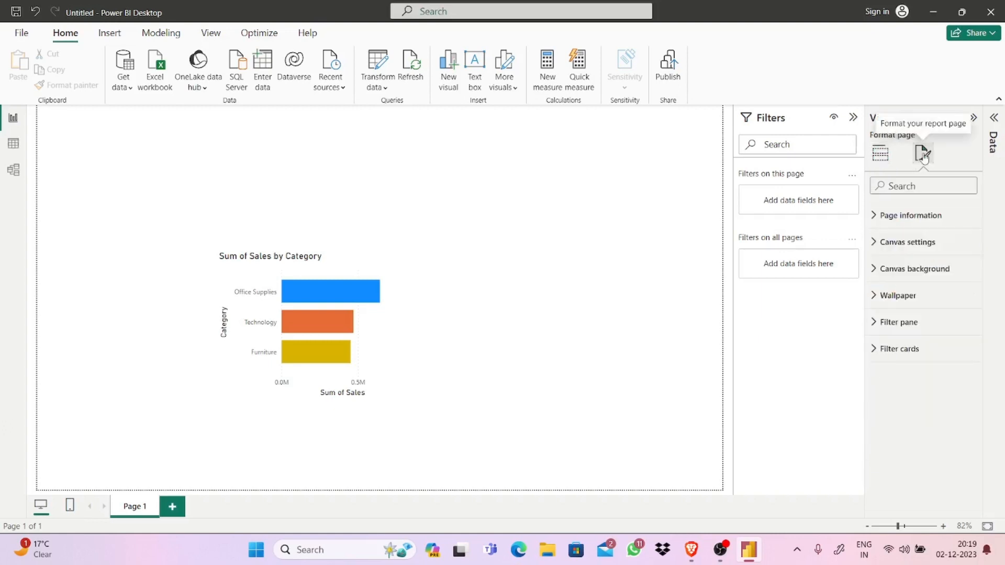
pyautogui.click(899, 293)
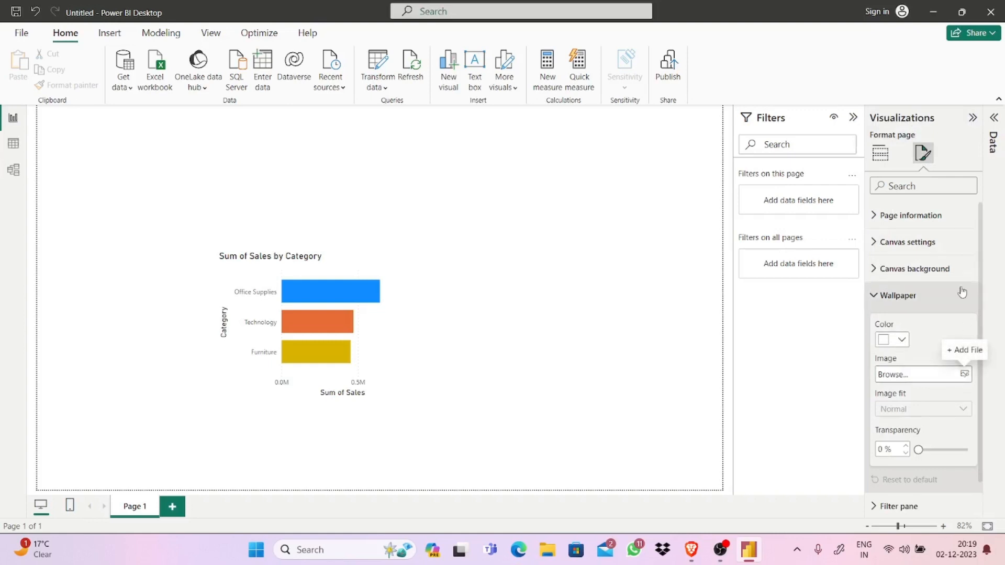
pyautogui.click(965, 375)
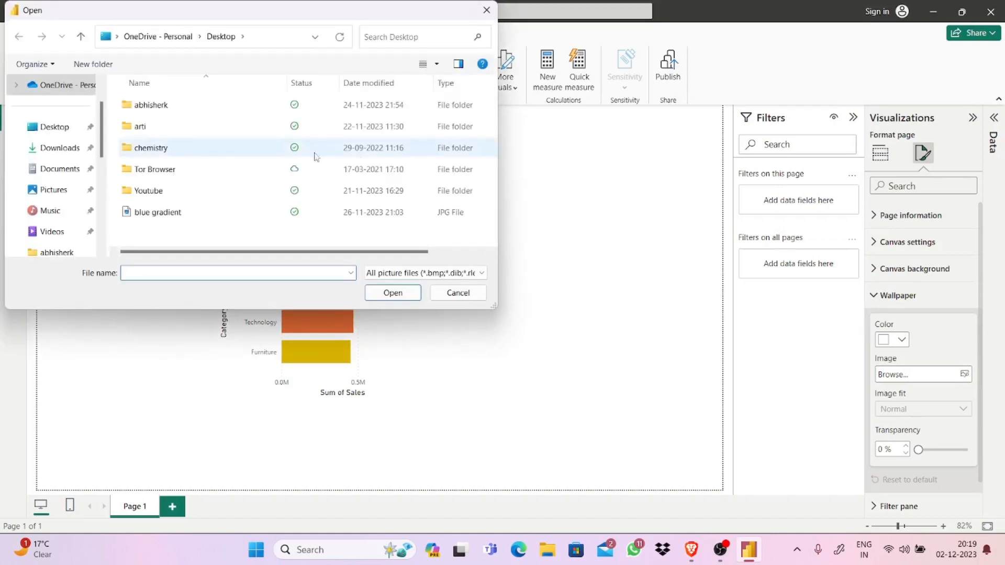
pyautogui.click(181, 215)
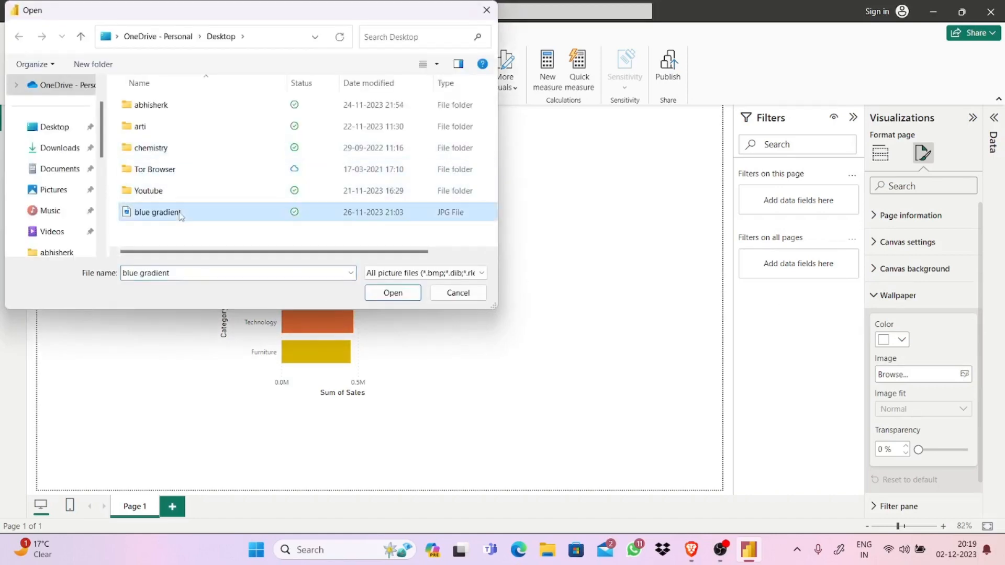
pyautogui.click(393, 294)
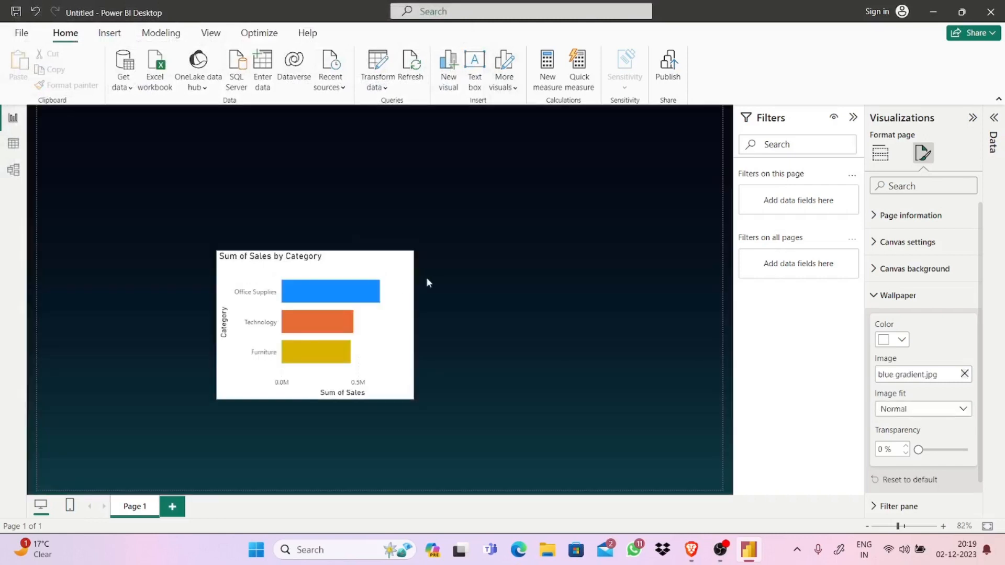
pyautogui.moveTo(369, 292)
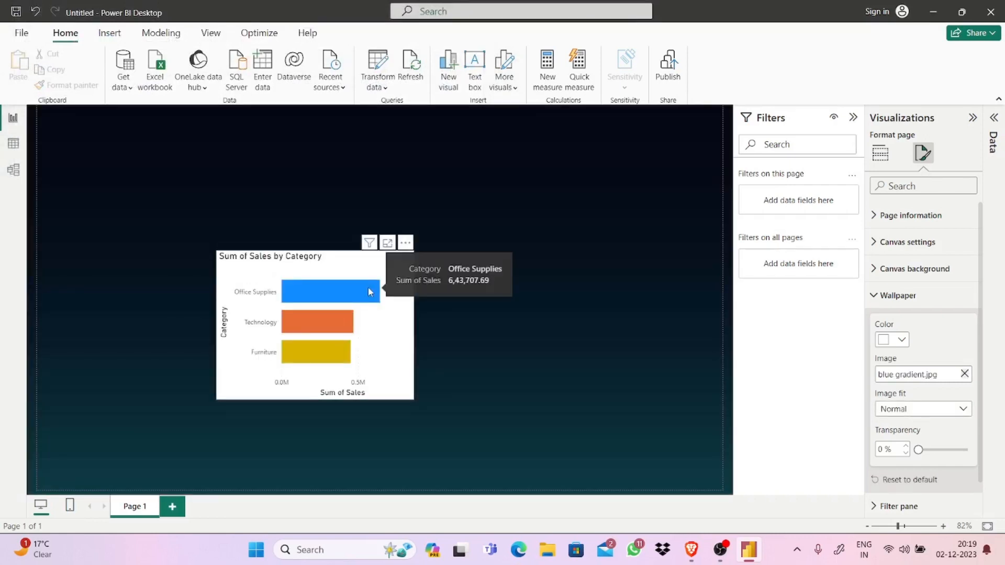
pyautogui.click(63, 391)
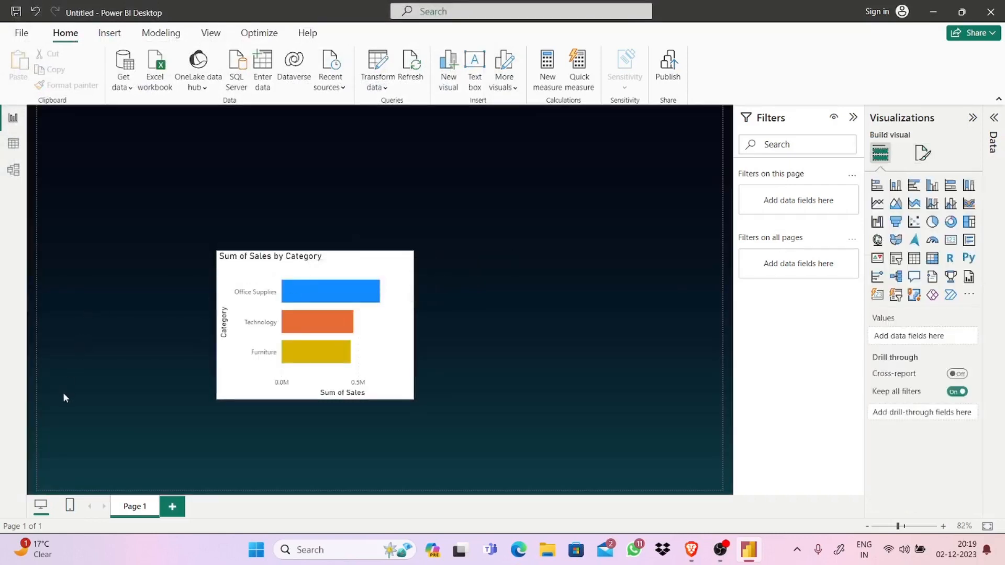
# - Move the Sum of Sales by Category chart to the upper-left area of the report page and deselect it
pyautogui.moveTo(275, 336)
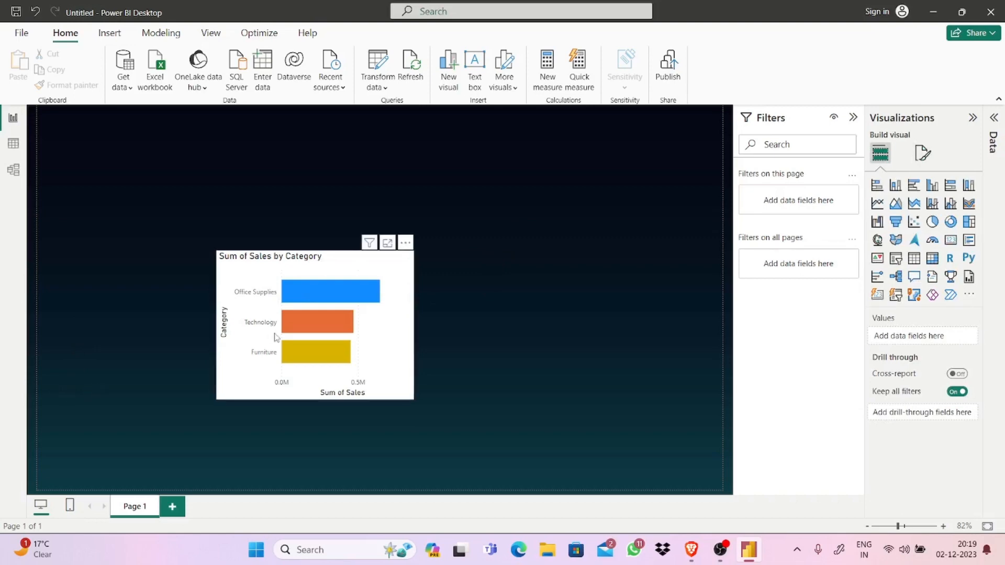
pyautogui.moveTo(348, 366); pyautogui.dragTo(272, 274)
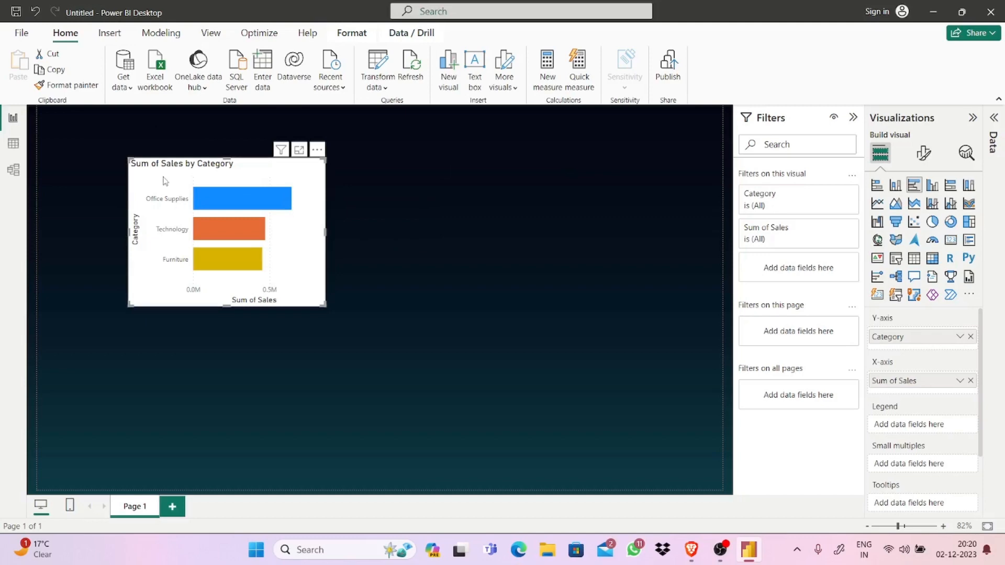
pyautogui.click(62, 172)
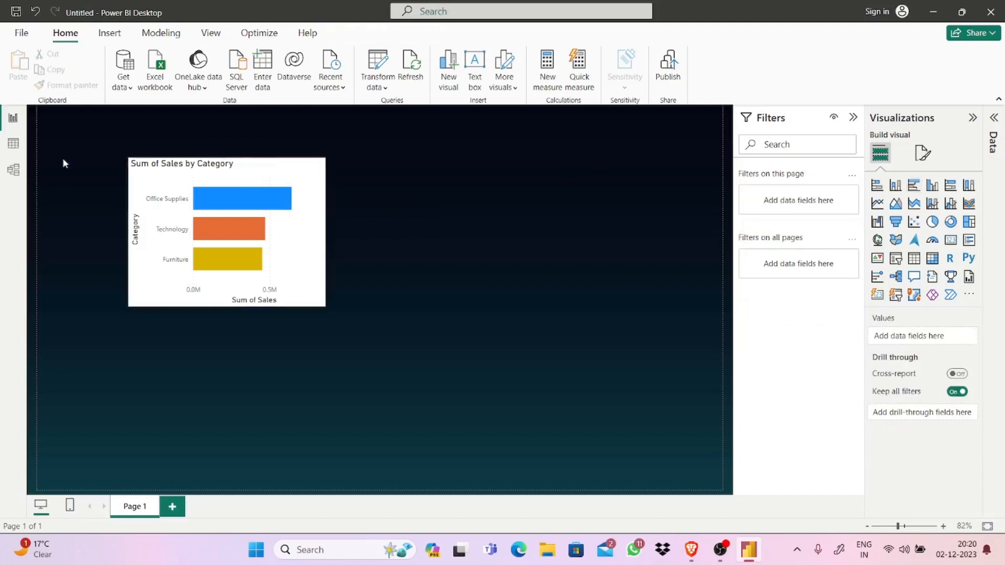
# - Try picking up the bar chart's formatting with Format painter and applying it on the same chart
pyautogui.click(159, 184)
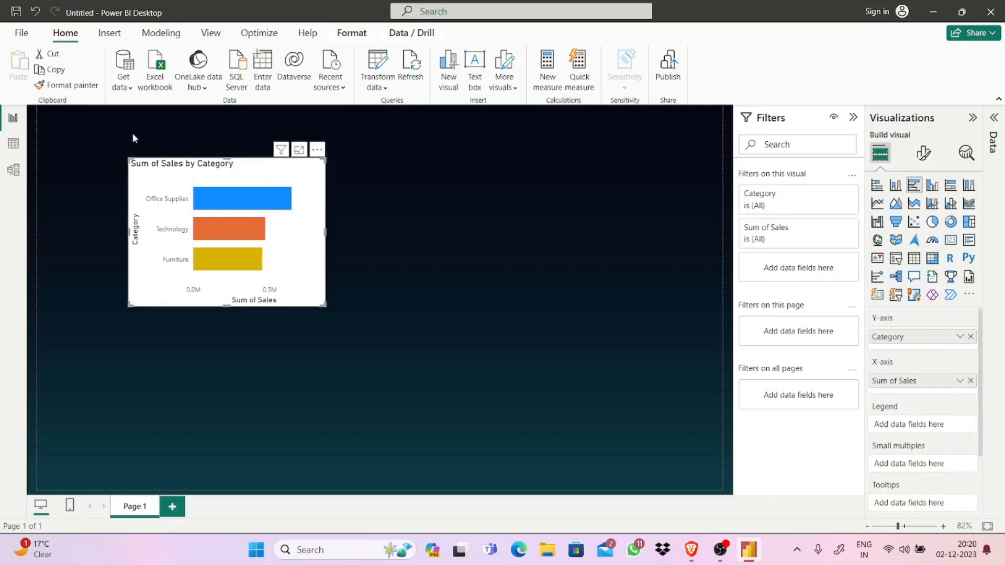
pyautogui.click(82, 86)
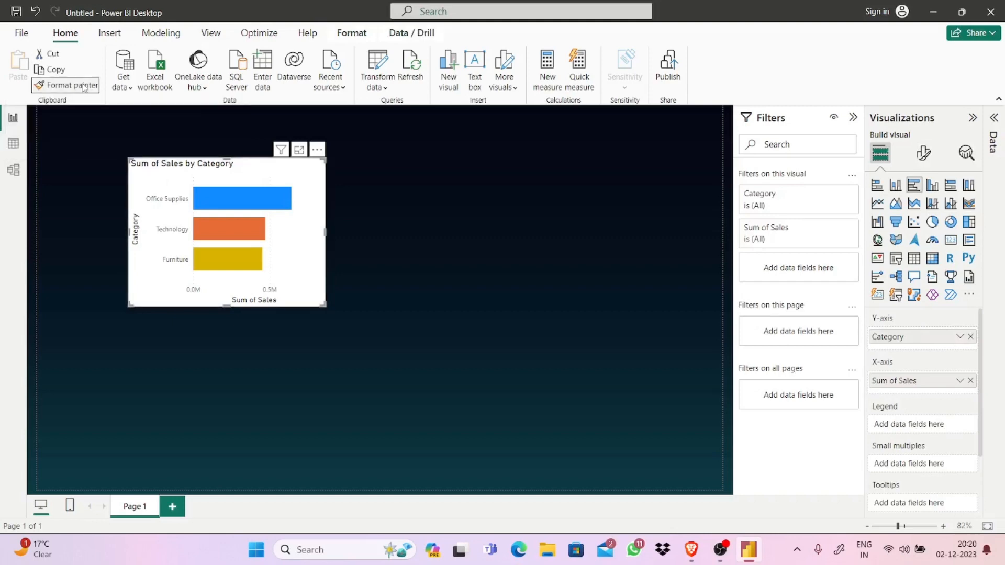
pyautogui.click(225, 167)
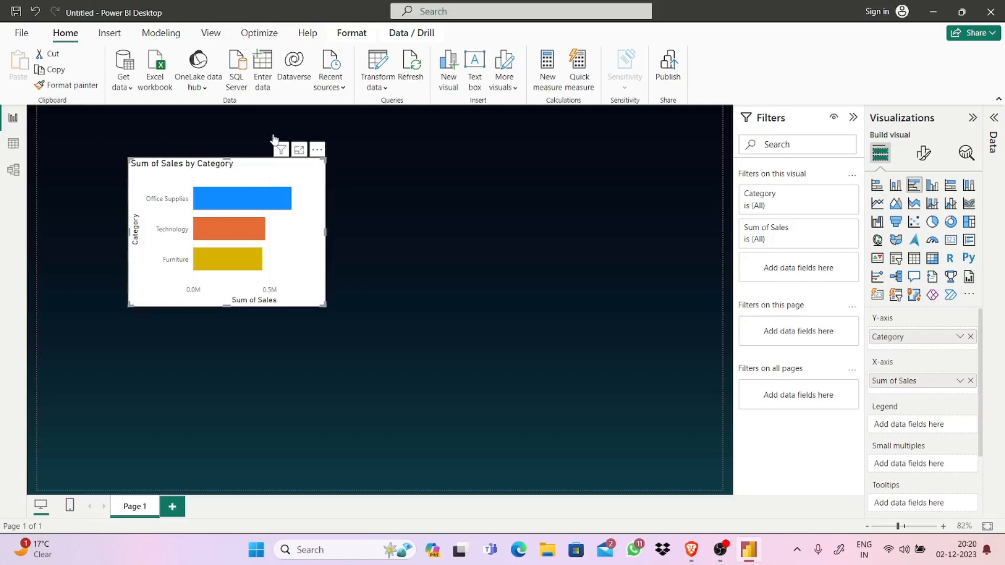
pyautogui.click(90, 87)
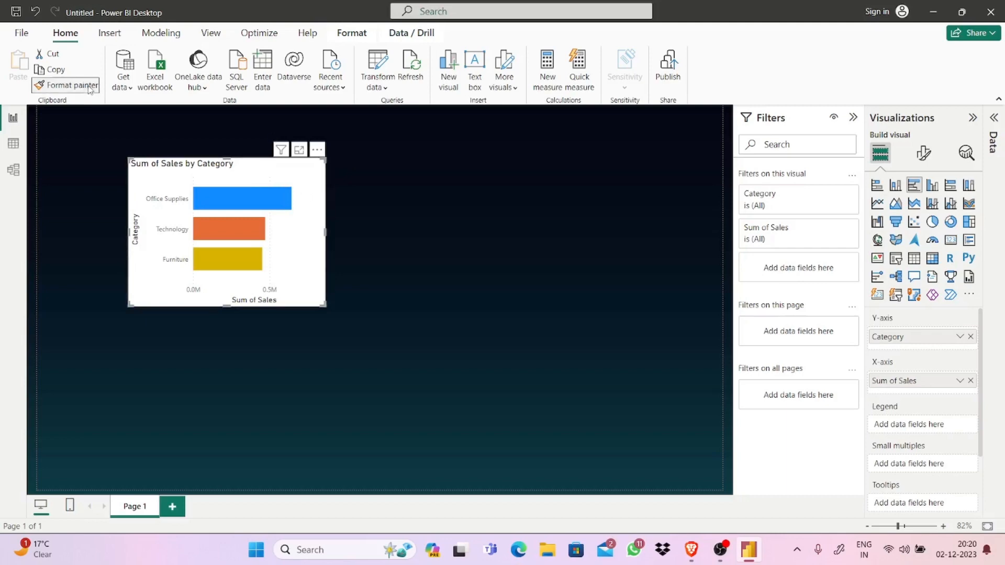
pyautogui.click(284, 178)
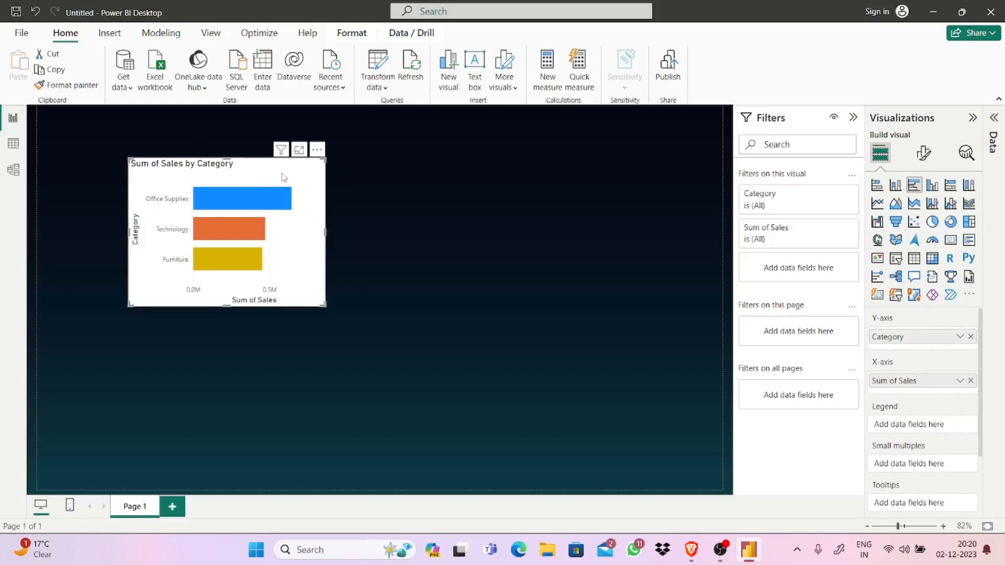
# - Reposition the Sum of Sales by Category chart near the middle of the report page
pyautogui.moveTo(283, 177); pyautogui.dragTo(313, 191)
pyautogui.click(400, 179)
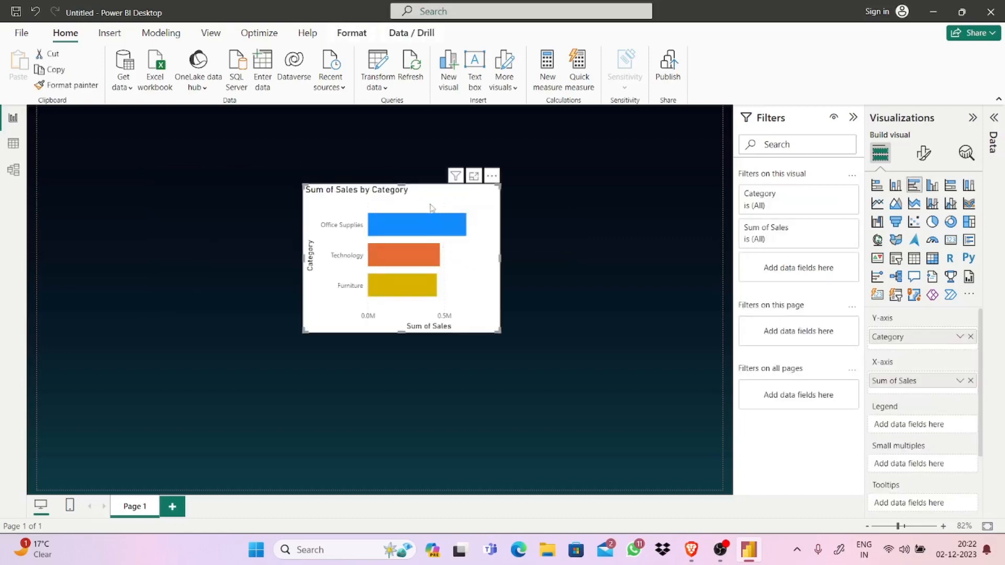
pyautogui.moveTo(437, 220); pyautogui.dragTo(443, 235)
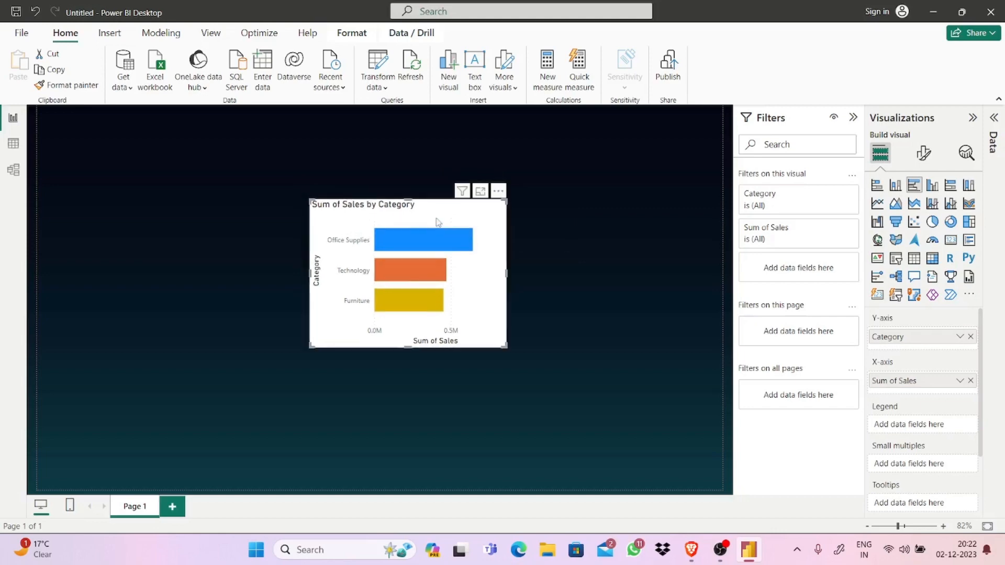
# - Set the bar chart's background color to black with 100% transparency
pyautogui.click(919, 160)
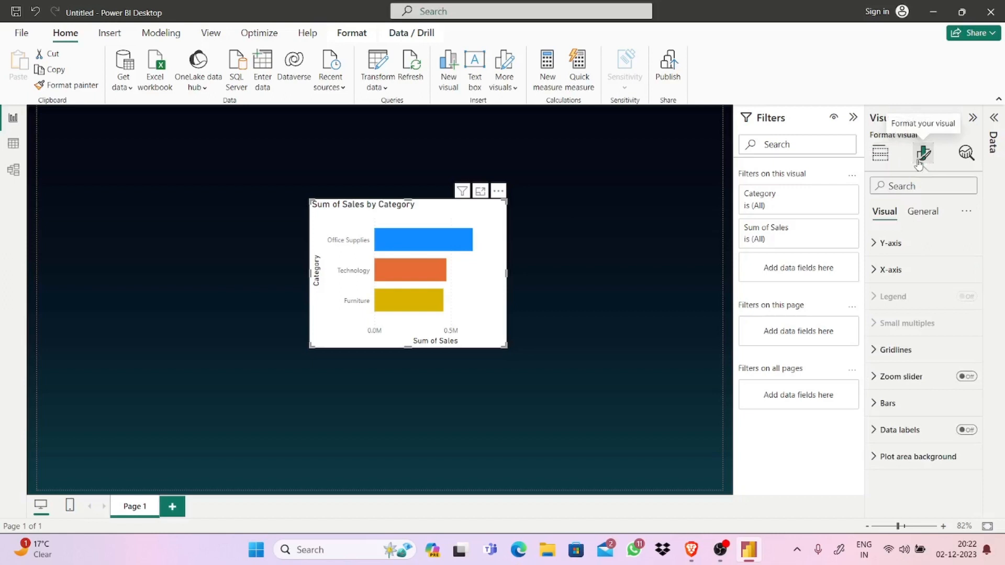
pyautogui.click(921, 213)
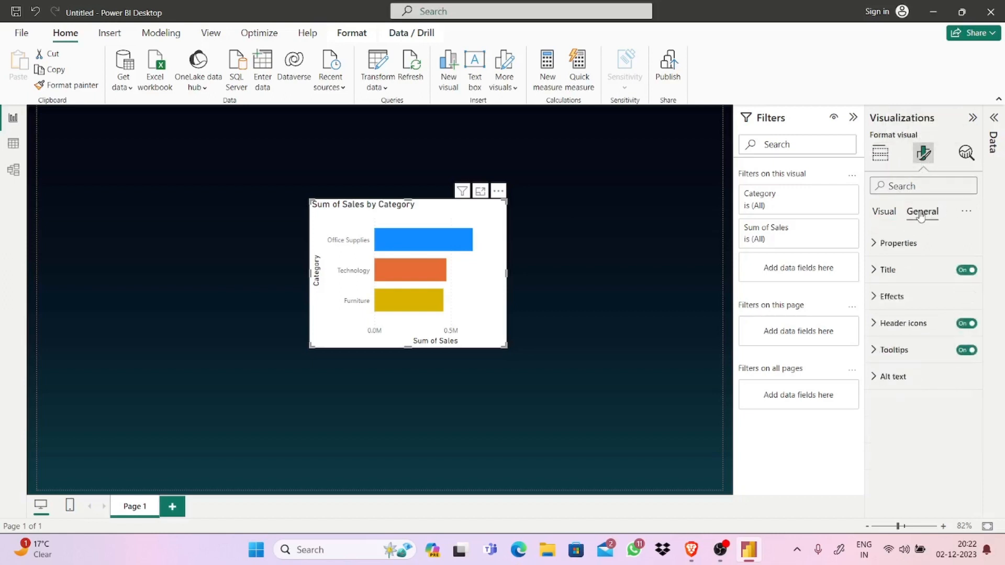
pyautogui.click(902, 298)
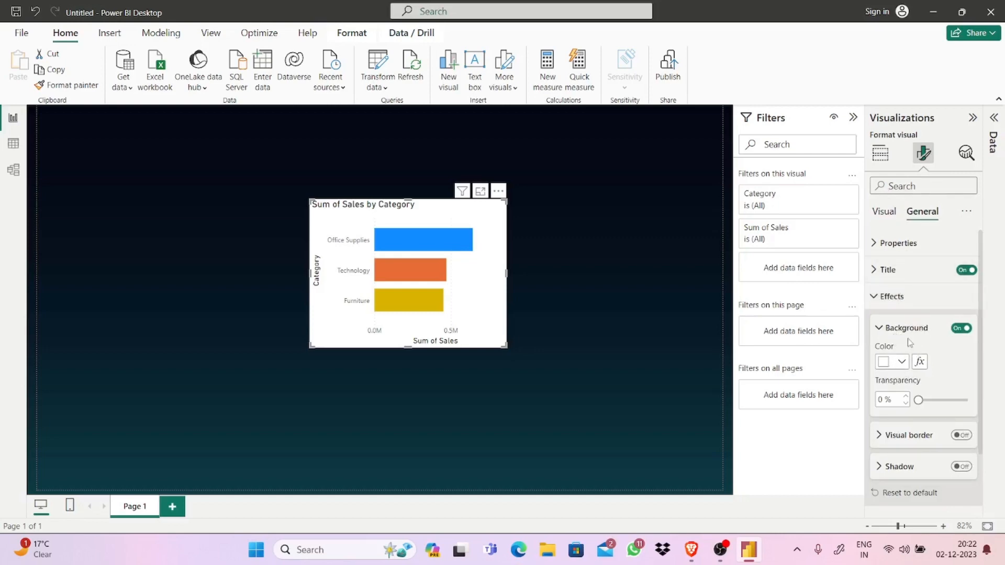
pyautogui.click(902, 362)
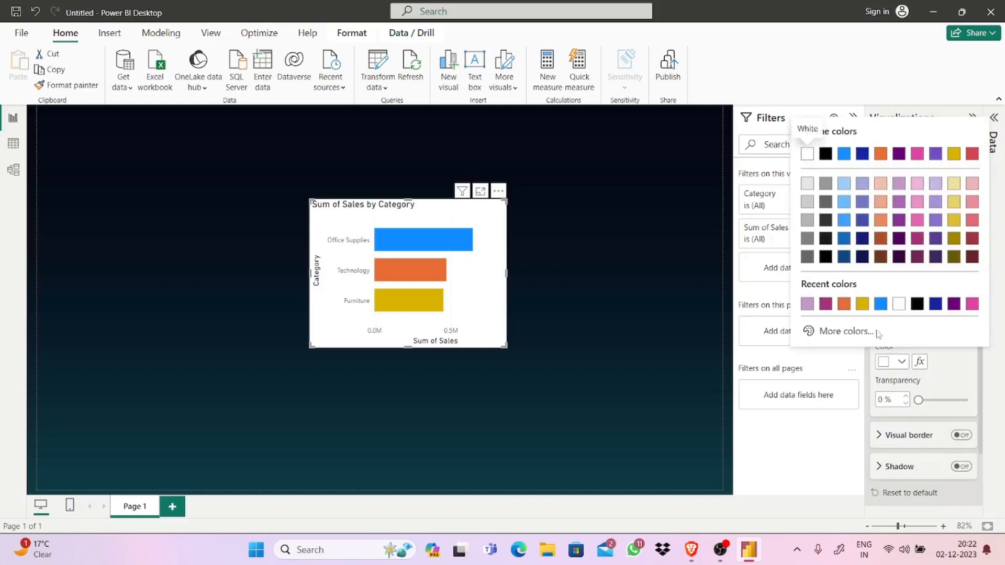
pyautogui.click(917, 304)
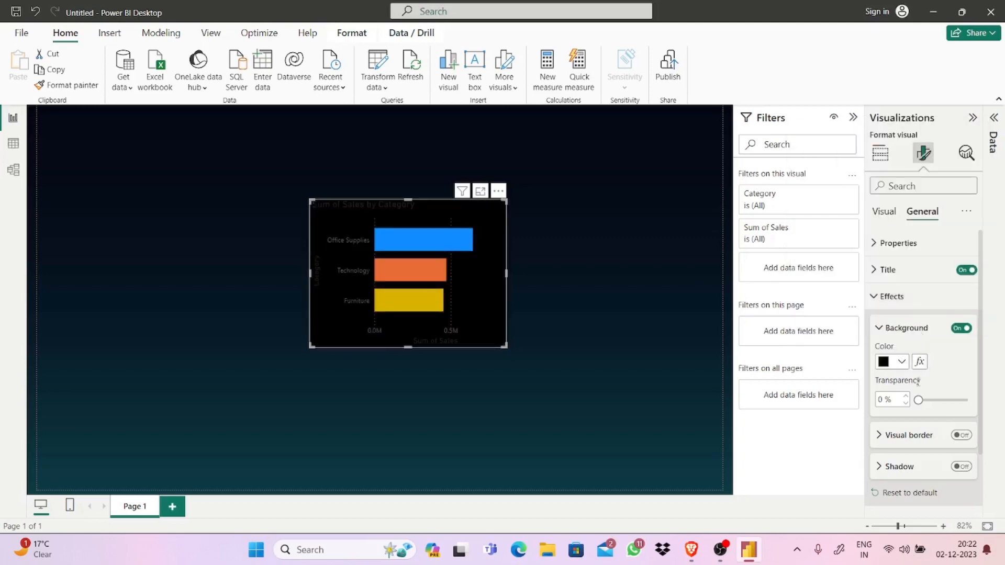
pyautogui.click(919, 400)
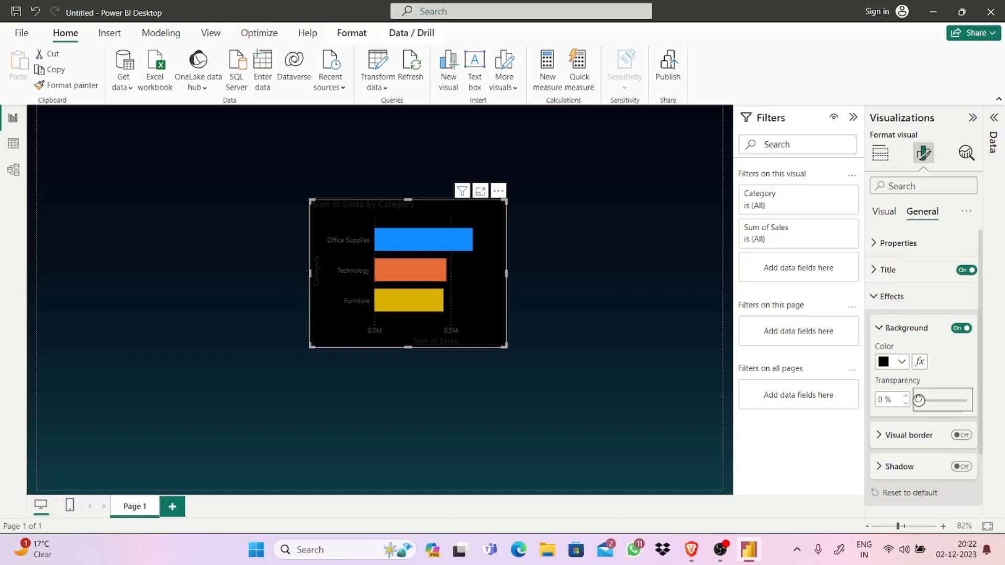
pyautogui.moveTo(927, 400); pyautogui.dragTo(974, 397)
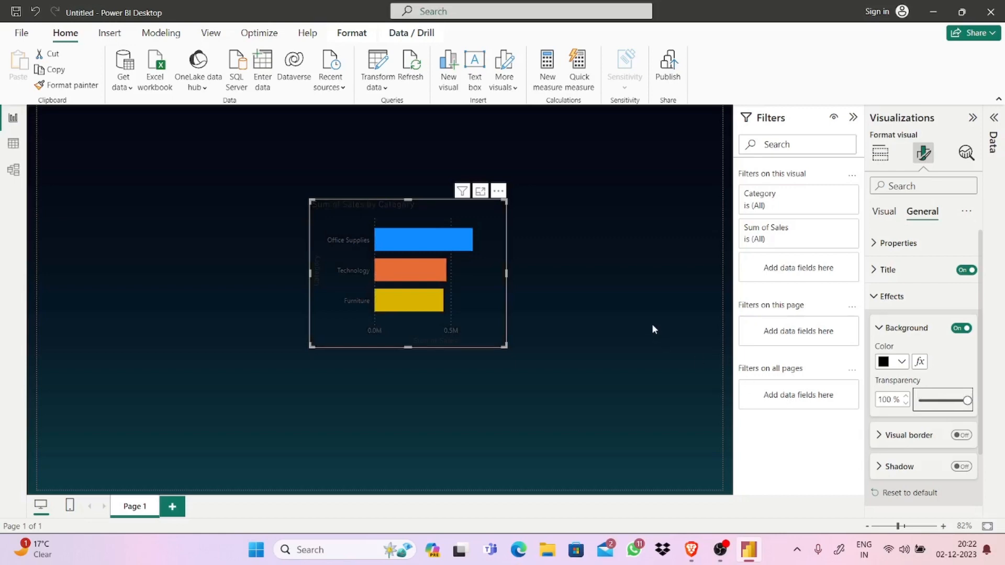
# - Move the bar chart slightly lower on the page and turn on its visual border
pyautogui.moveTo(480, 293); pyautogui.dragTo(466, 338)
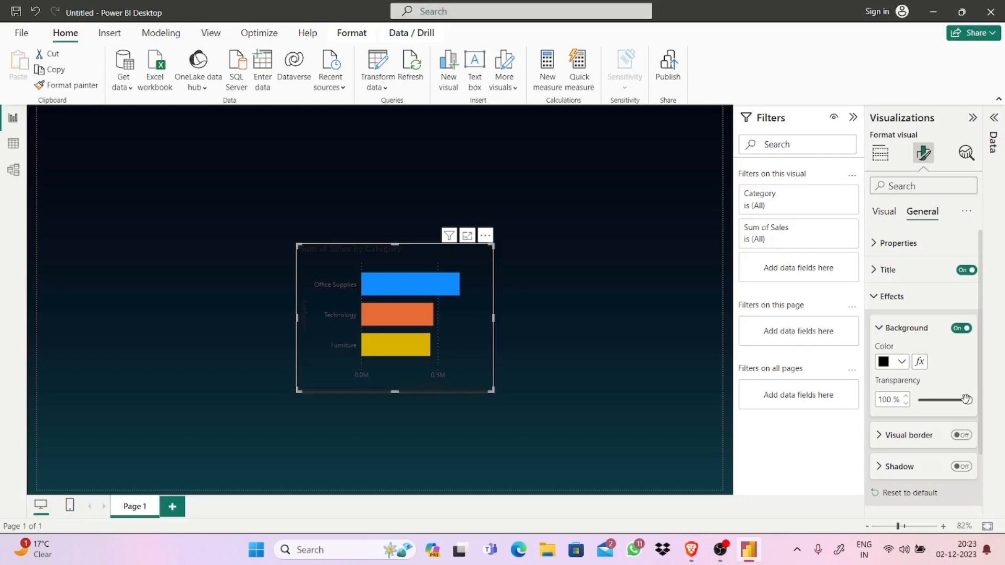
pyautogui.moveTo(965, 399); pyautogui.dragTo(968, 402)
pyautogui.scroll(-1, 985, 400)
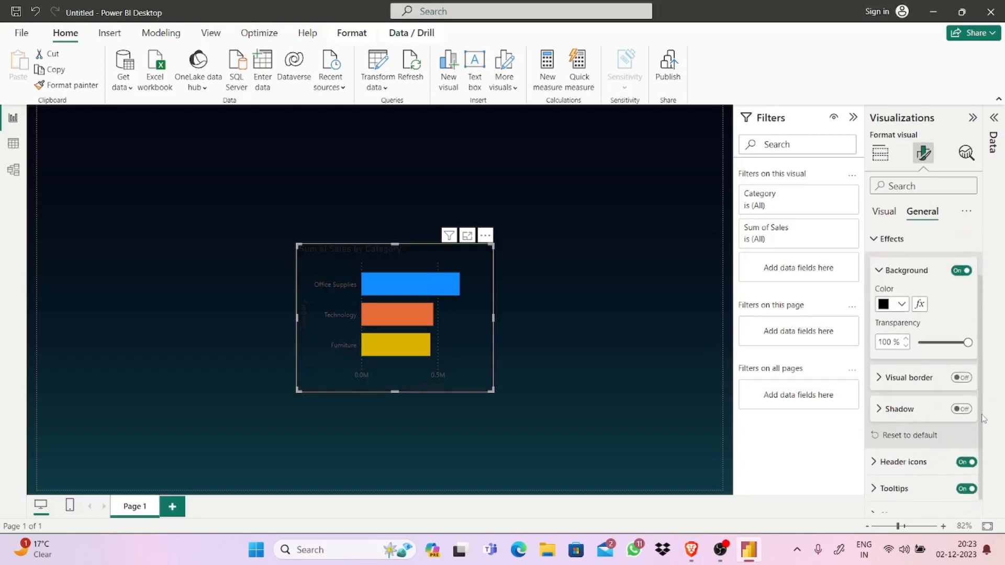
pyautogui.click(960, 378)
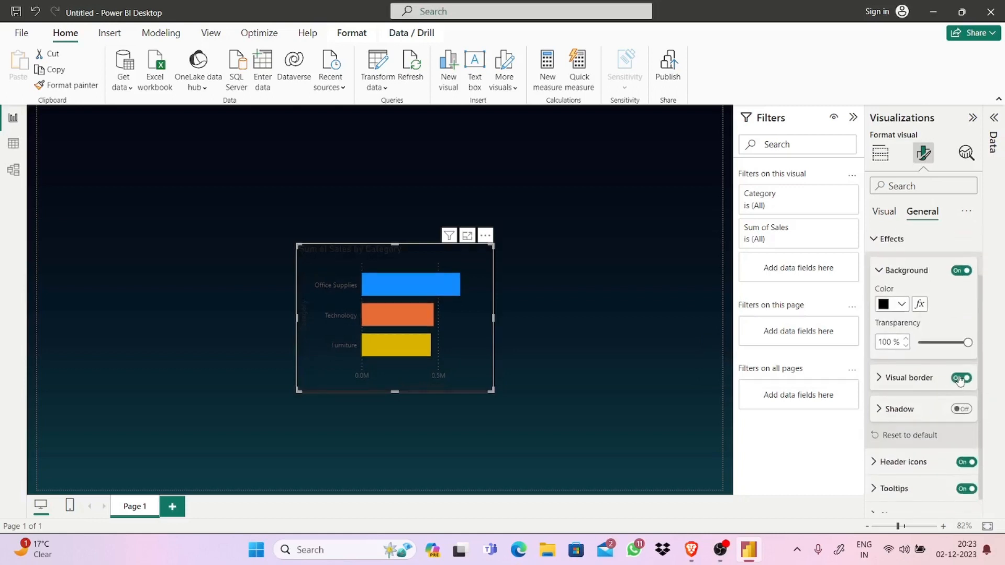
# - Toggle the bar chart's header icons, tooltips and title off and back on
pyautogui.click(966, 463)
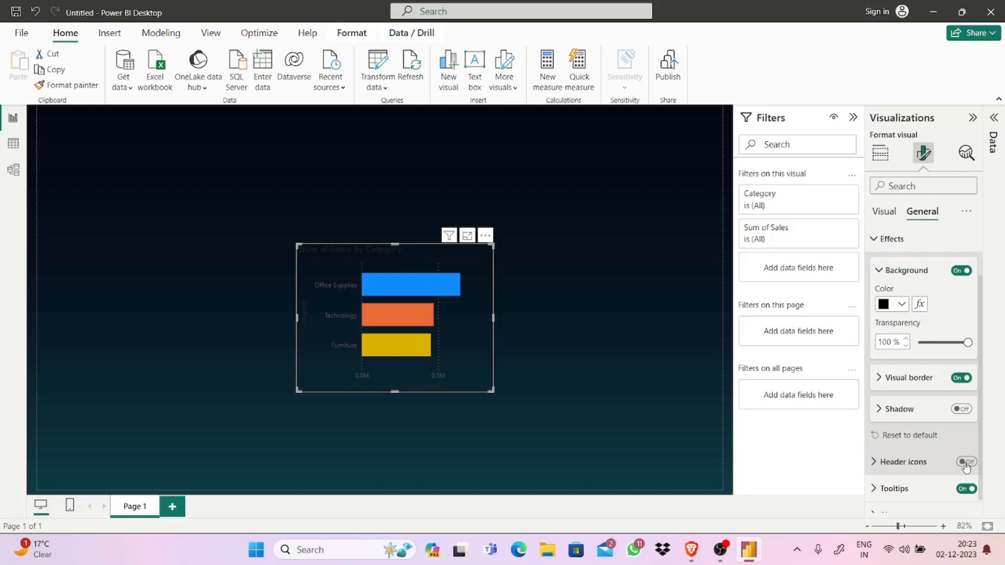
pyautogui.click(966, 463)
pyautogui.click(966, 489)
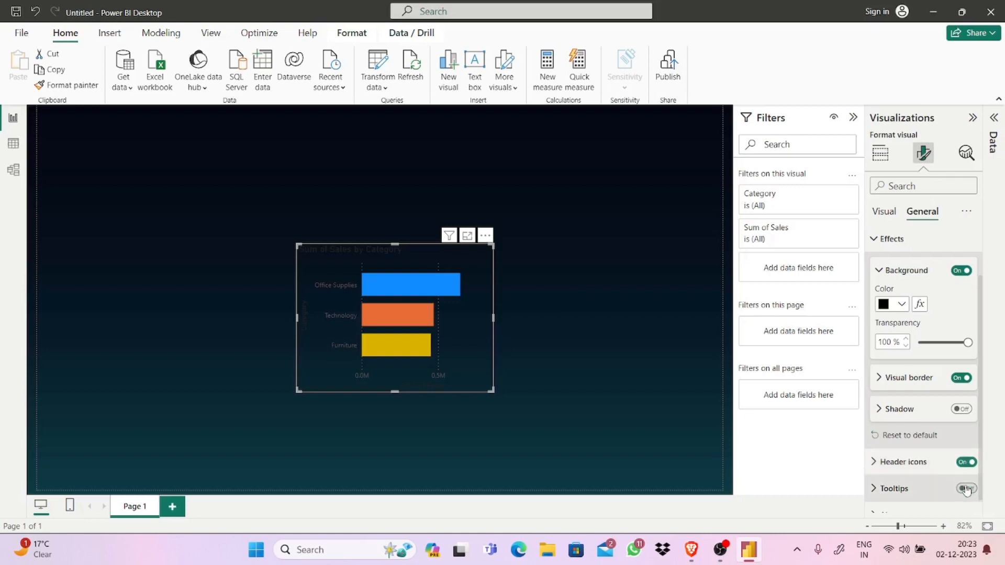
pyautogui.click(966, 490)
pyautogui.scroll(2, 980, 417)
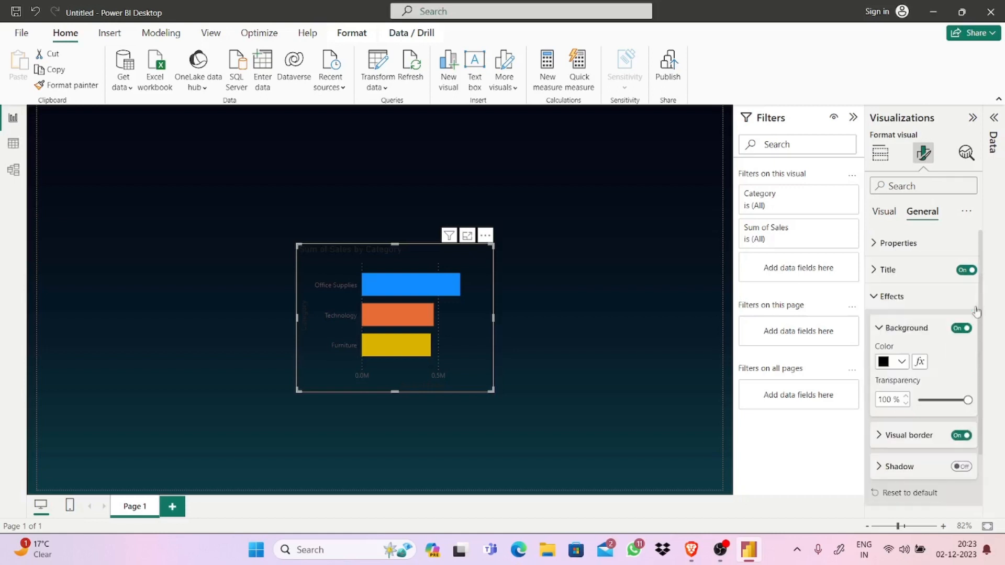
pyautogui.click(963, 271)
pyautogui.click(963, 270)
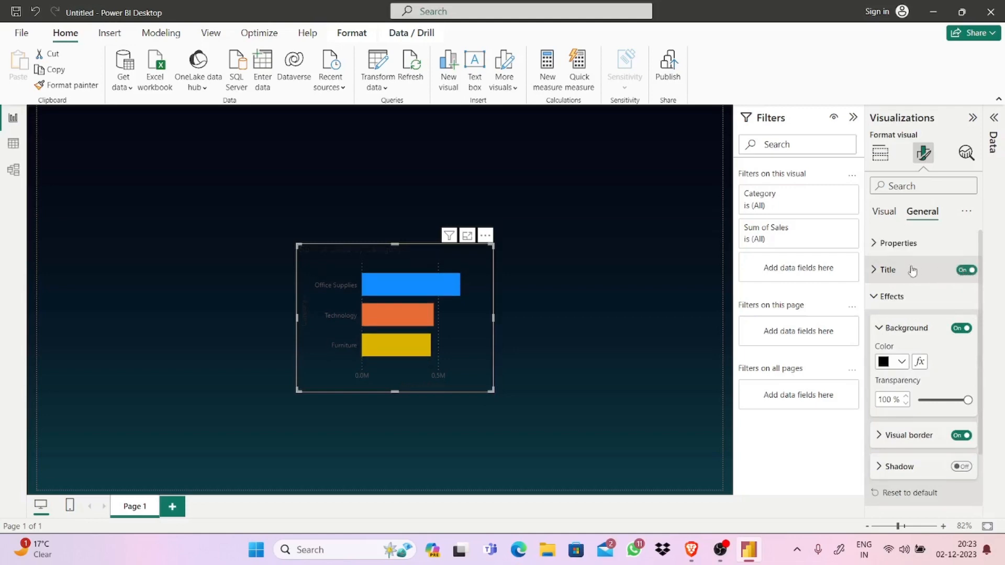
# - Set the bar chart's title text color to white and center the title horizontally
pyautogui.click(896, 270)
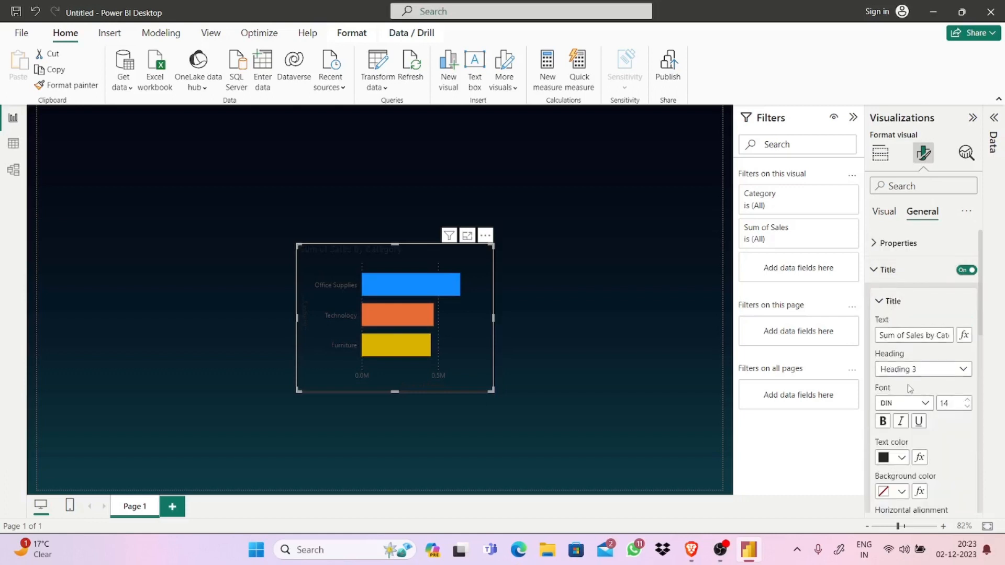
pyautogui.scroll(-1, 984, 341)
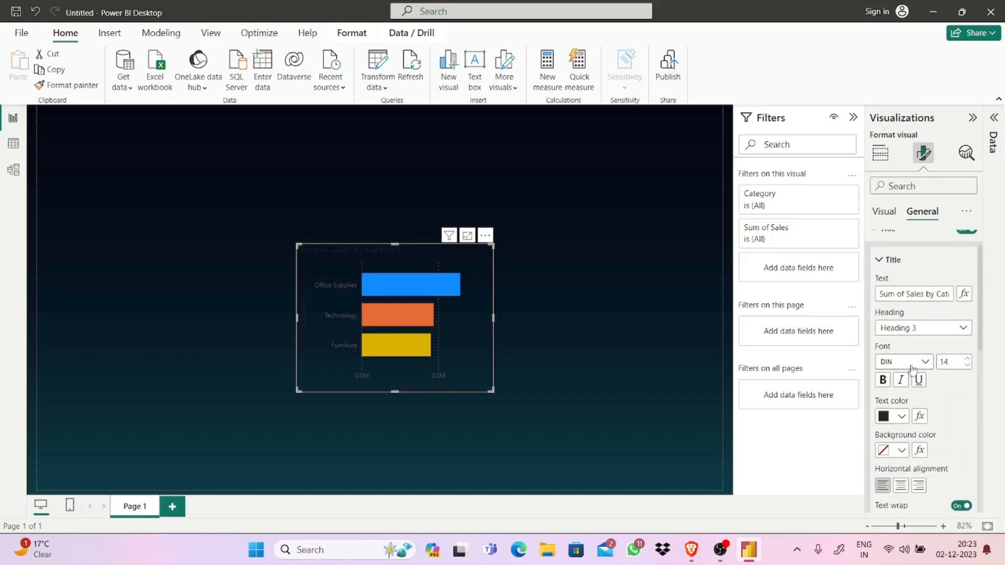
pyautogui.click(901, 416)
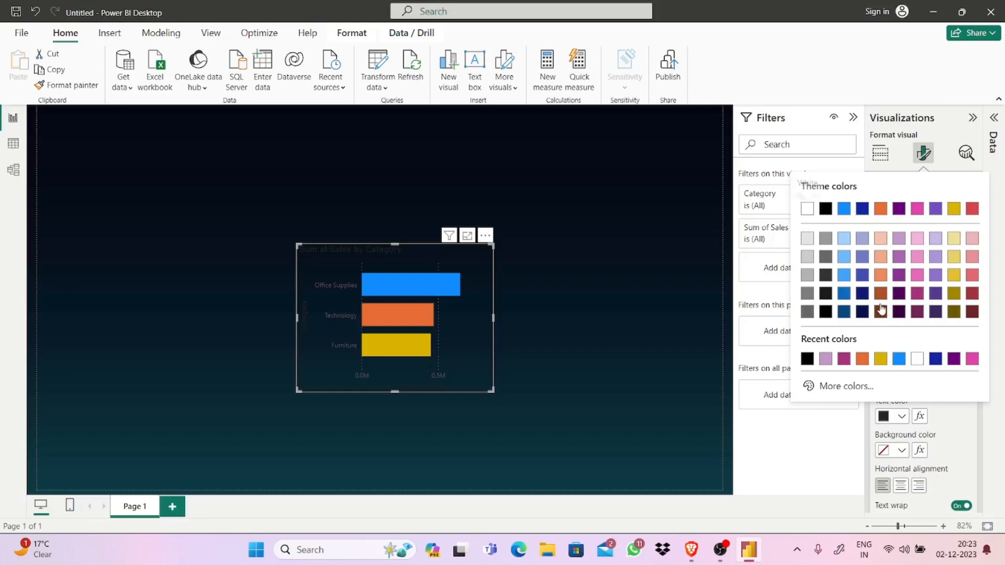
pyautogui.click(921, 362)
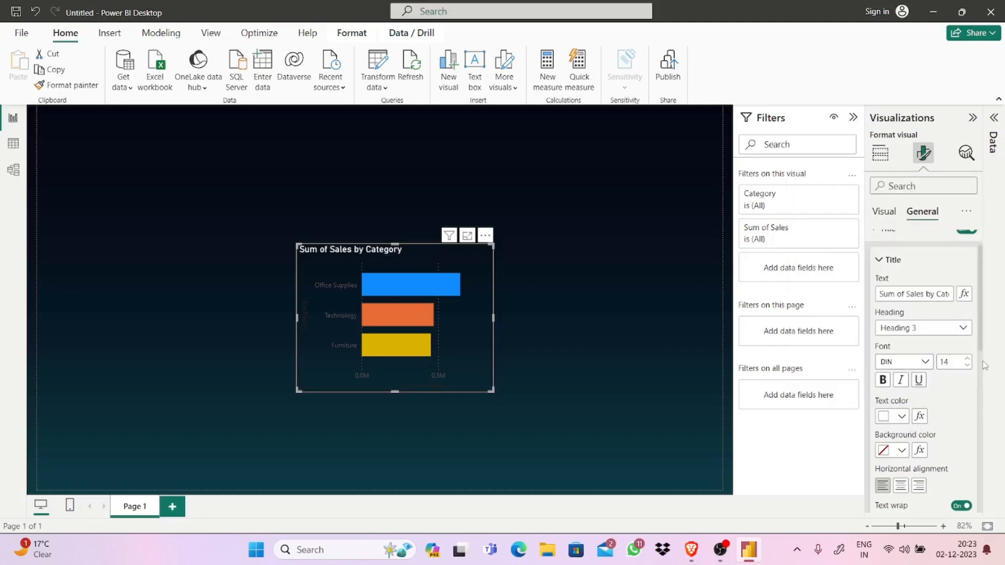
pyautogui.click(901, 486)
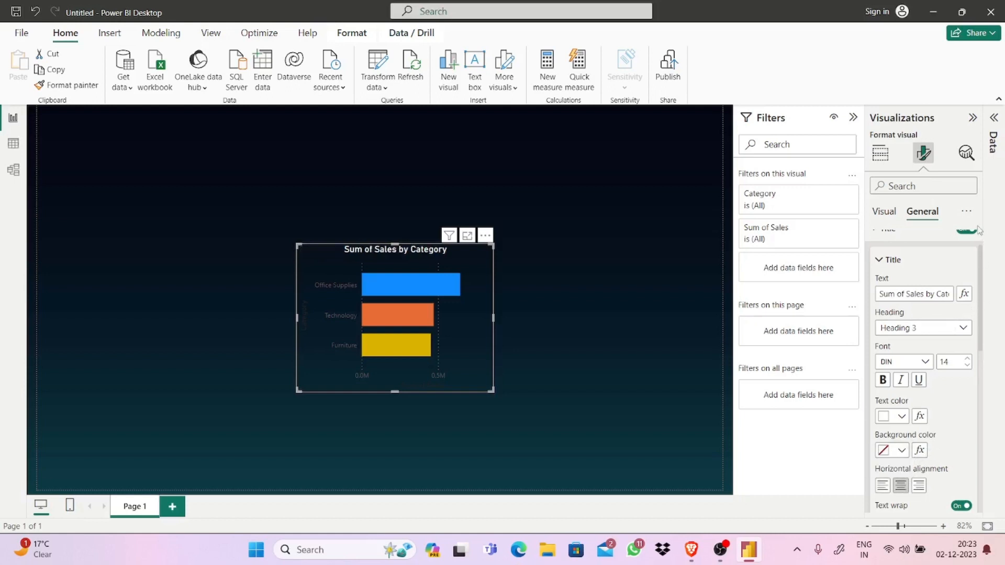
# - Turn off the X-axis title of the bar chart
pyautogui.click(884, 212)
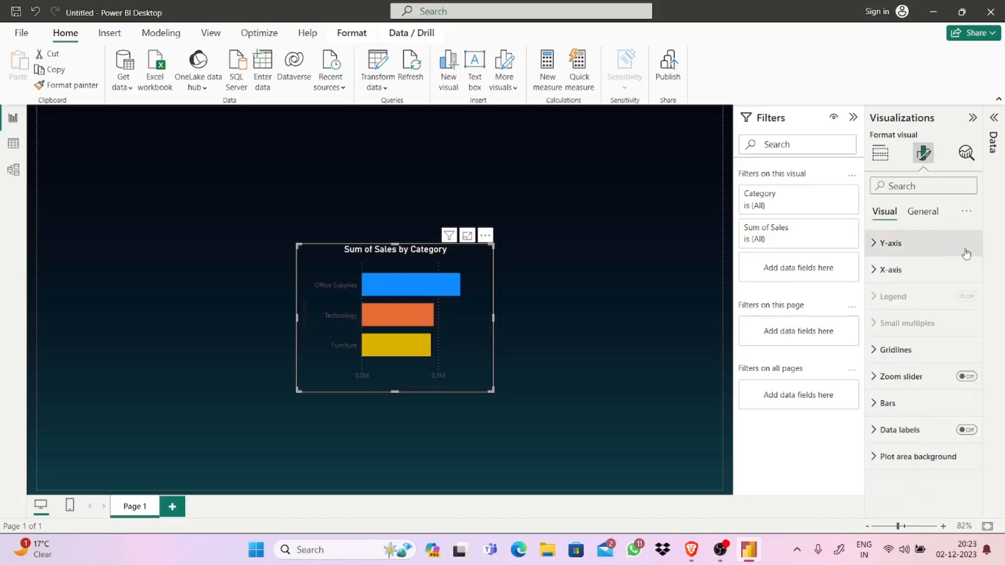
pyautogui.click(930, 271)
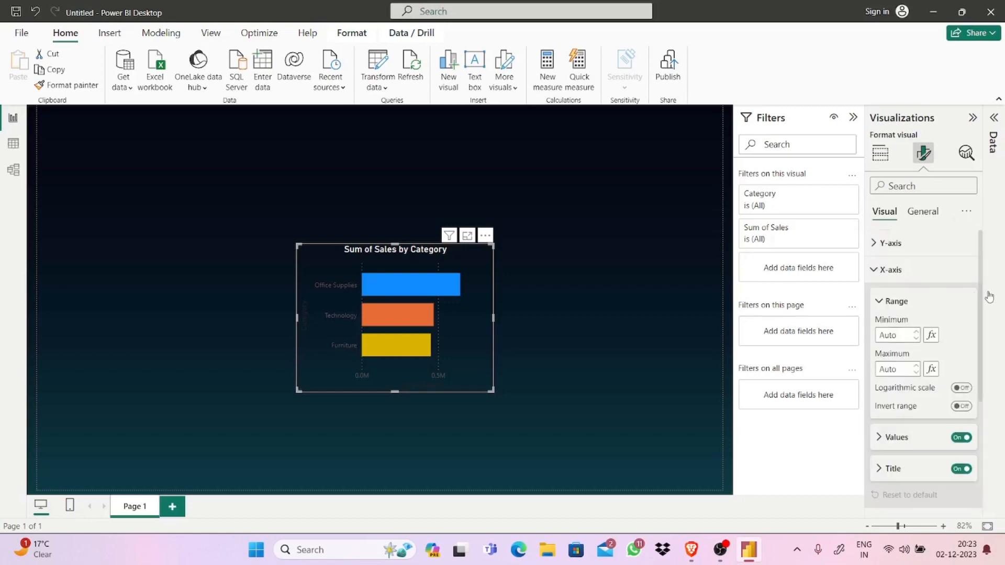
pyautogui.scroll(-1, 978, 303)
pyautogui.scroll(-3, 978, 302)
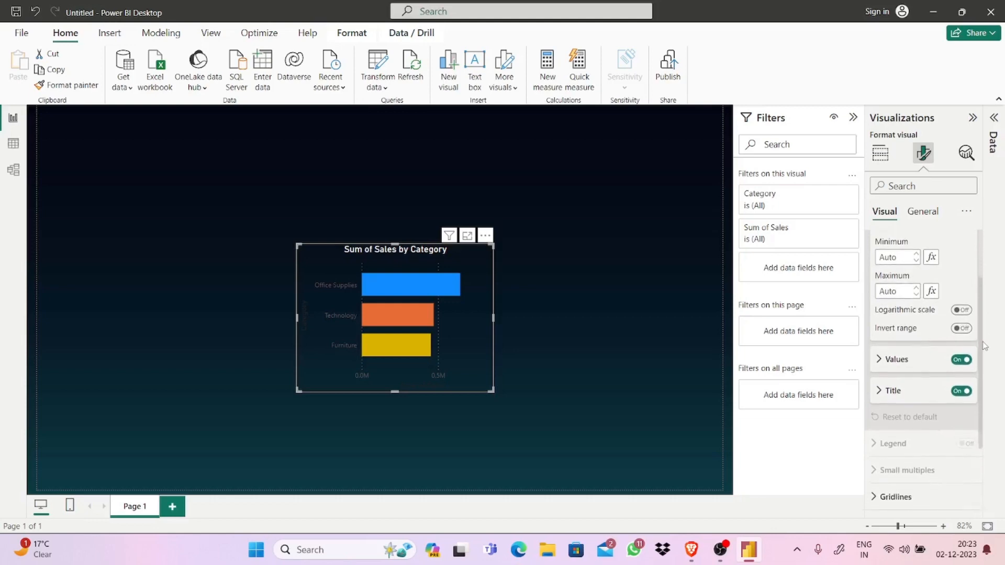
pyautogui.click(957, 382)
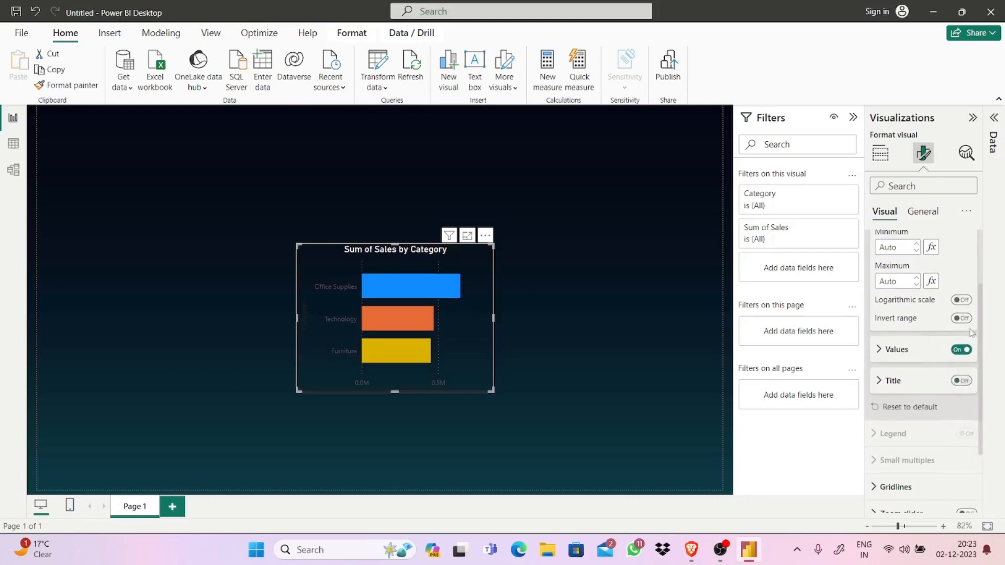
# - Turn off the Y-axis title of the bar chart
pyautogui.scroll(3, 983, 321)
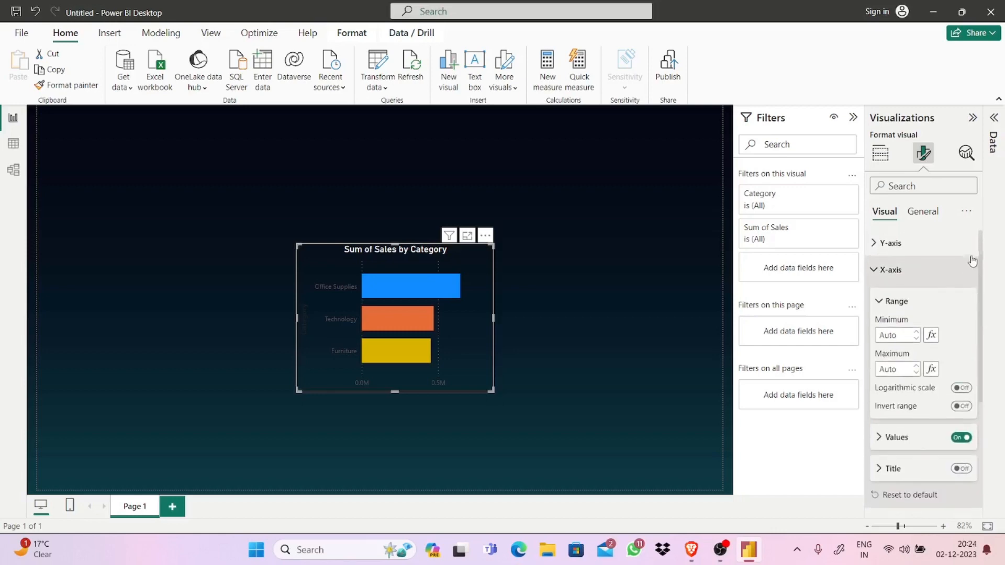
pyautogui.click(962, 250)
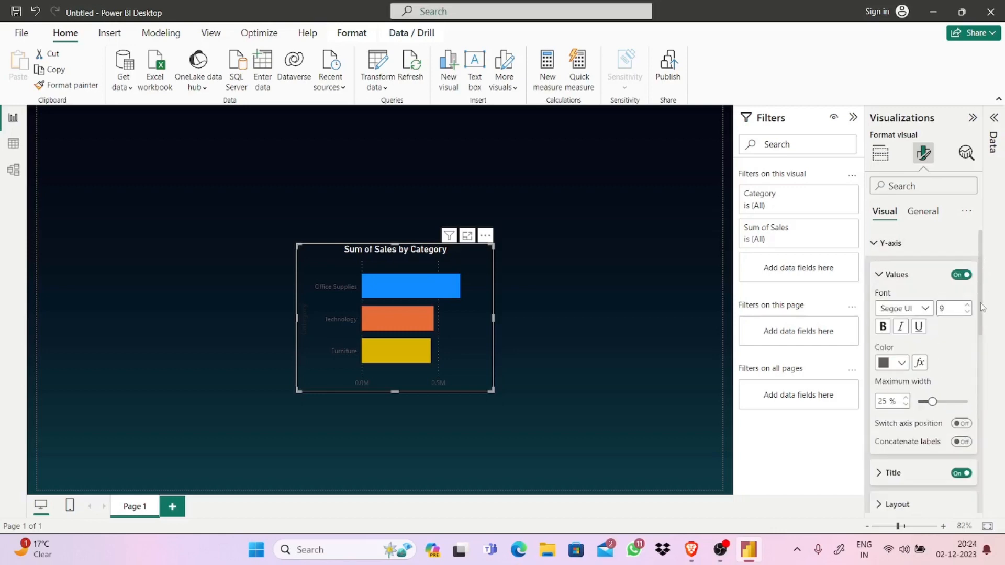
pyautogui.scroll(-3, 982, 314)
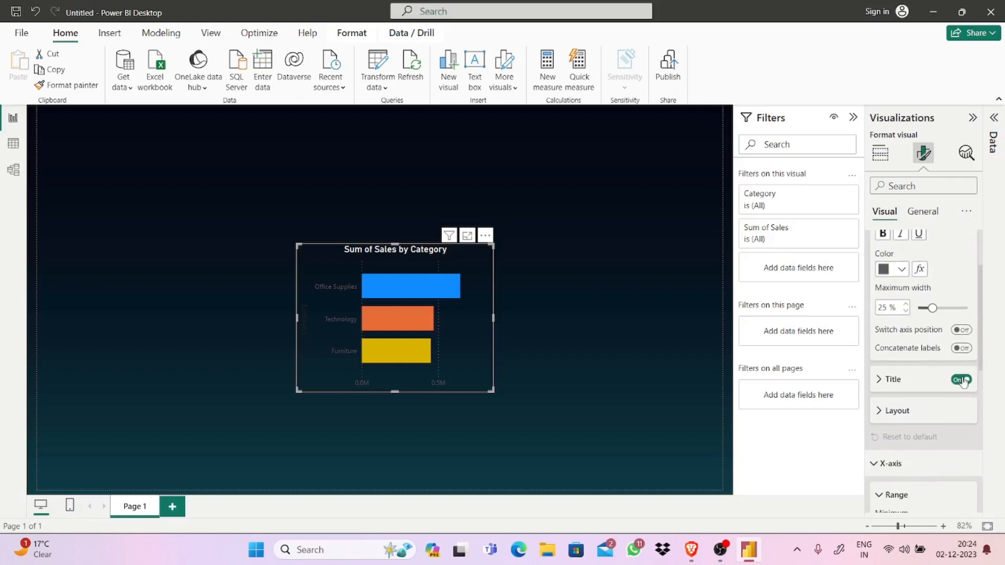
pyautogui.click(962, 380)
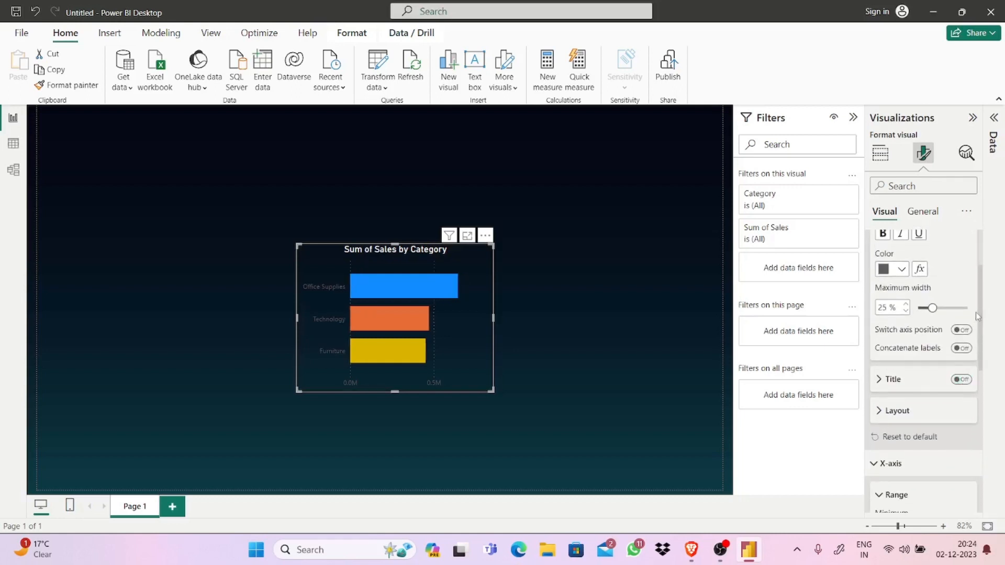
# - Set the Y-axis values' text color to white, and try font size 10 before returning it to 9
pyautogui.scroll(3, 981, 314)
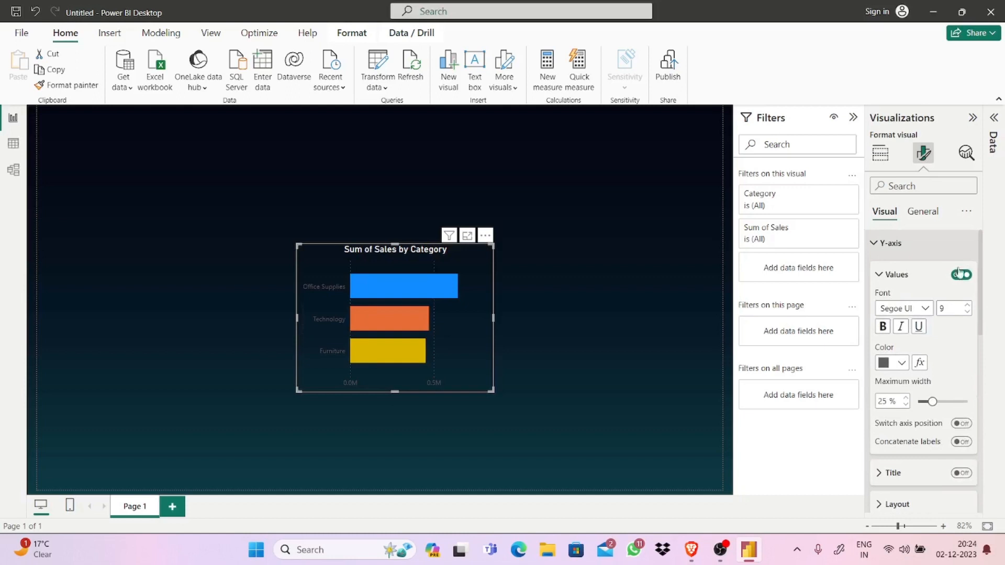
pyautogui.click(898, 368)
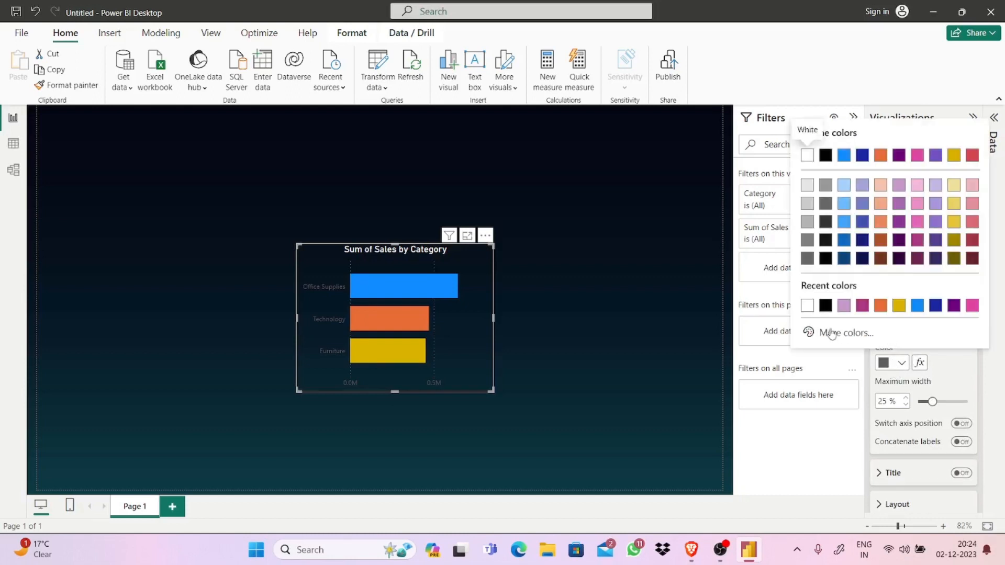
pyautogui.click(806, 307)
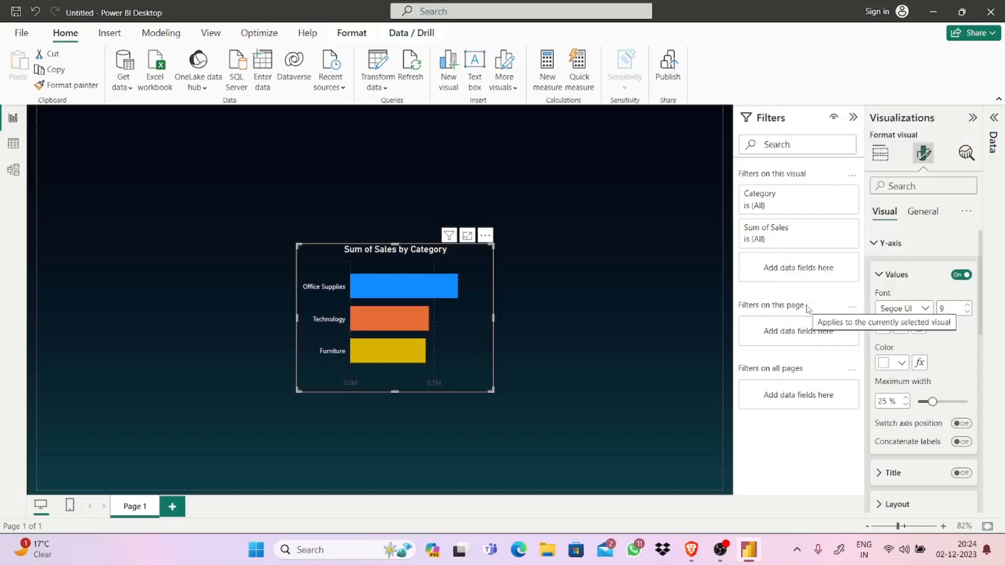
pyautogui.click(966, 306)
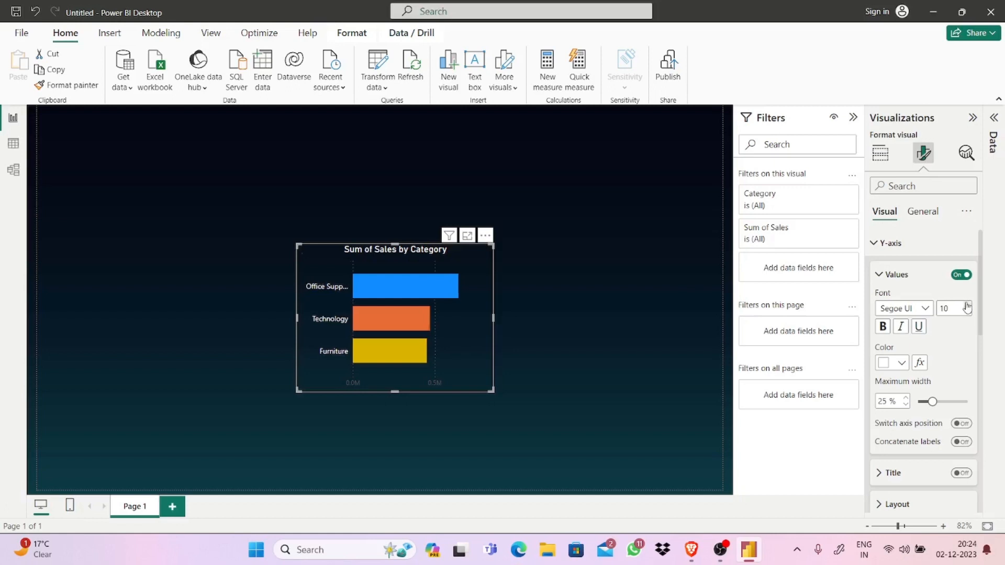
pyautogui.click(966, 313)
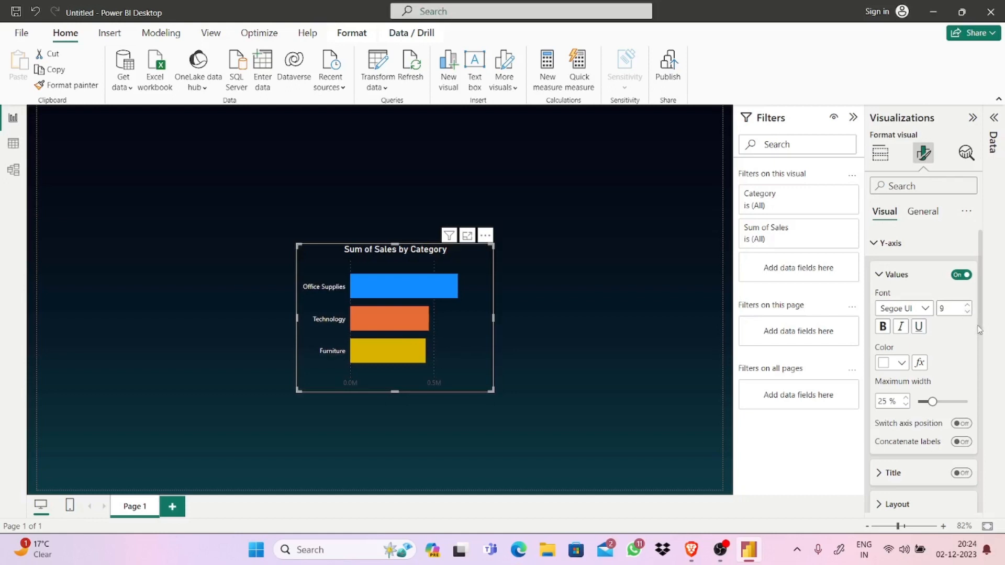
# - Reapply white as the color of the bar chart's Y-axis values
pyautogui.click(892, 246)
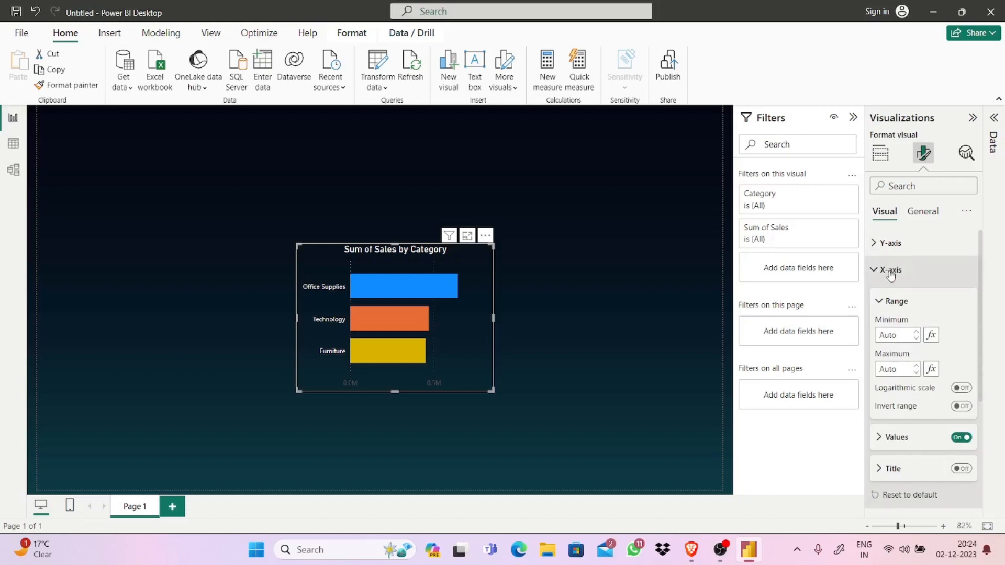
pyautogui.click(890, 271)
pyautogui.click(907, 271)
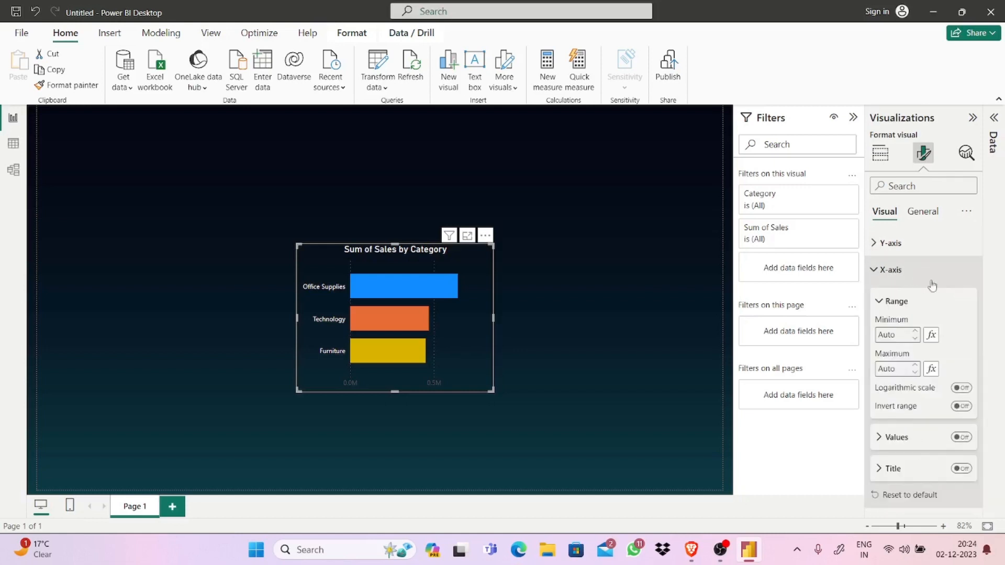
pyautogui.click(905, 253)
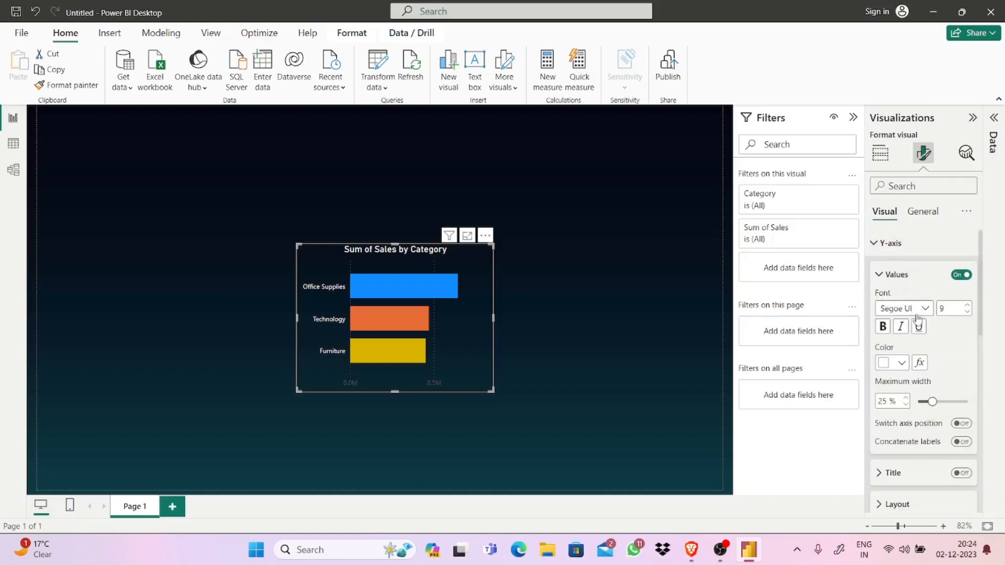
pyautogui.click(901, 363)
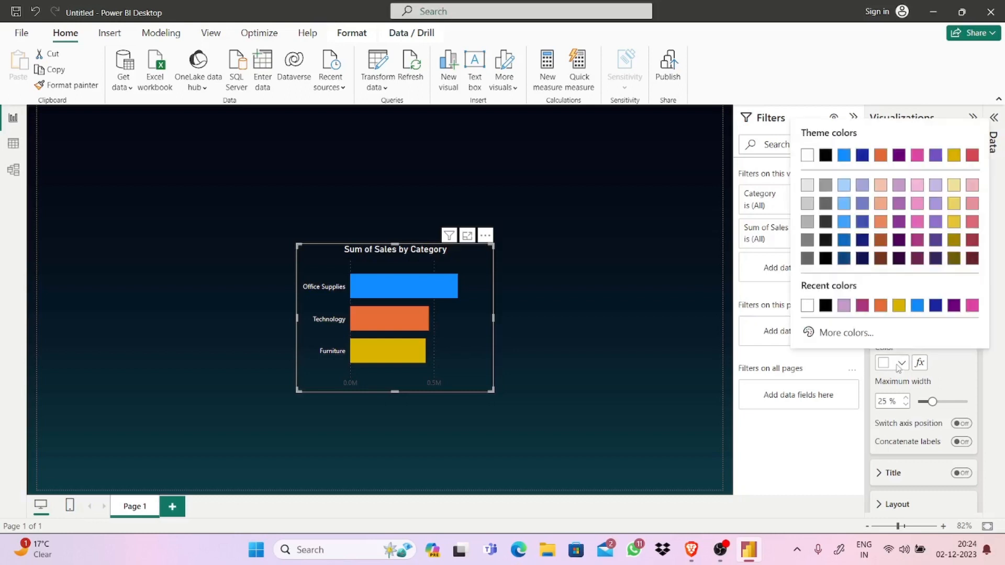
pyautogui.click(806, 306)
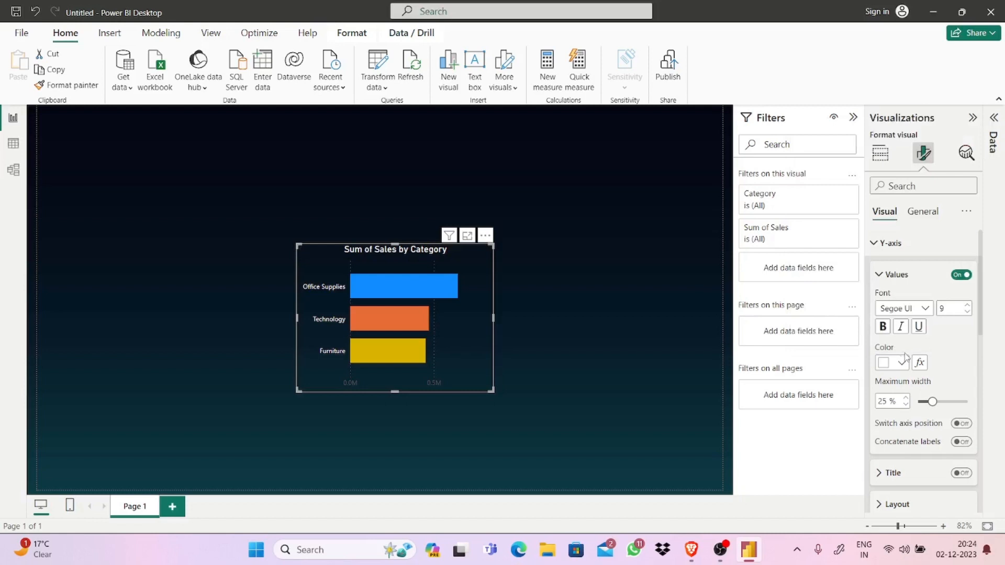
# - Set the text color of the bar chart's X-axis values to white
pyautogui.click(904, 281)
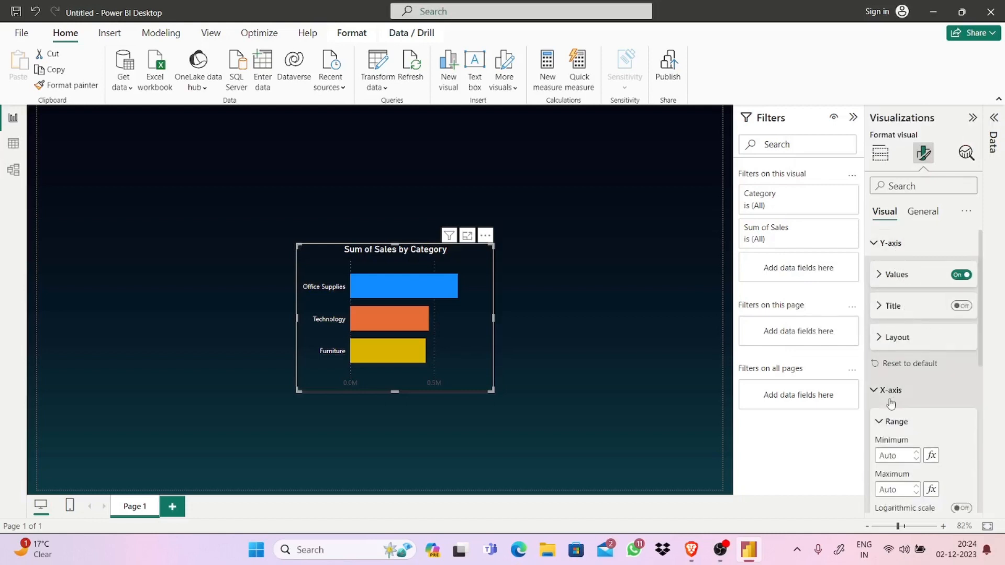
pyautogui.scroll(-2, 983, 349)
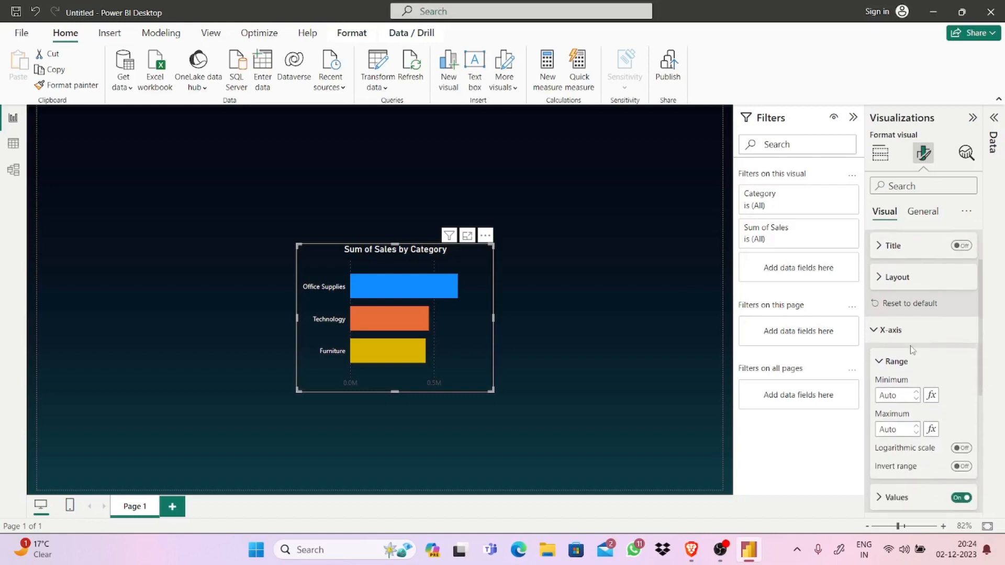
pyautogui.click(891, 330)
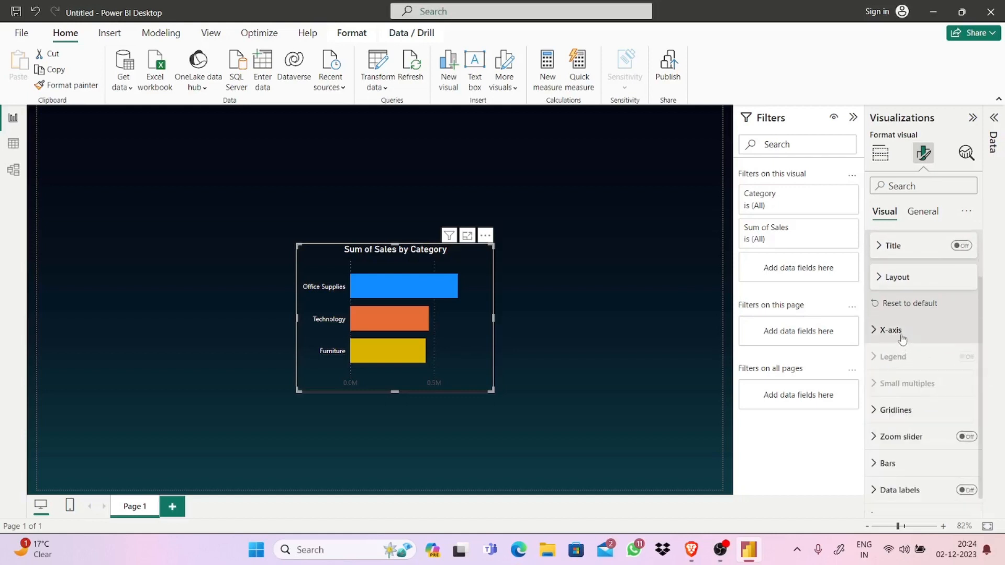
pyautogui.click(901, 337)
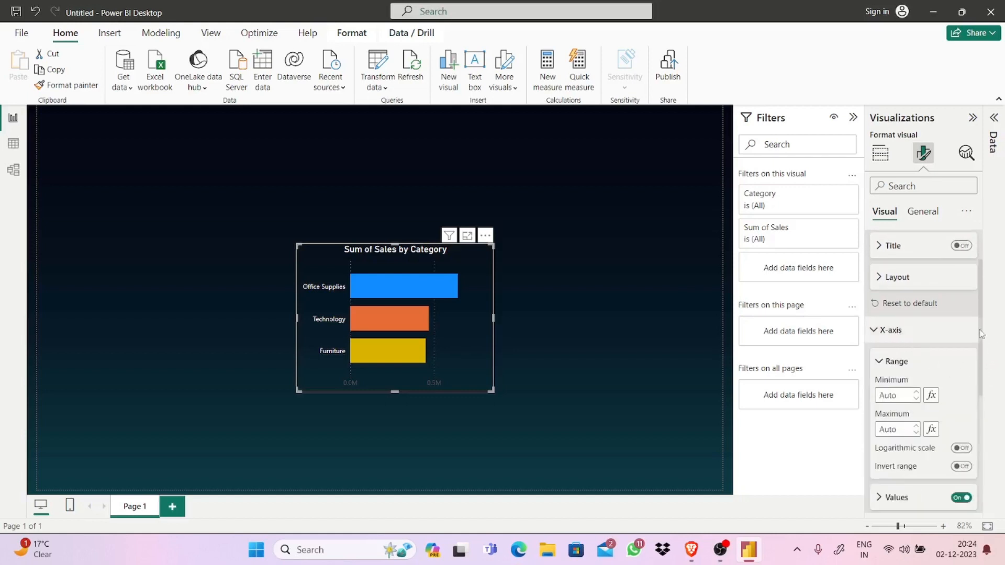
pyautogui.moveTo(981, 333); pyautogui.dragTo(975, 270)
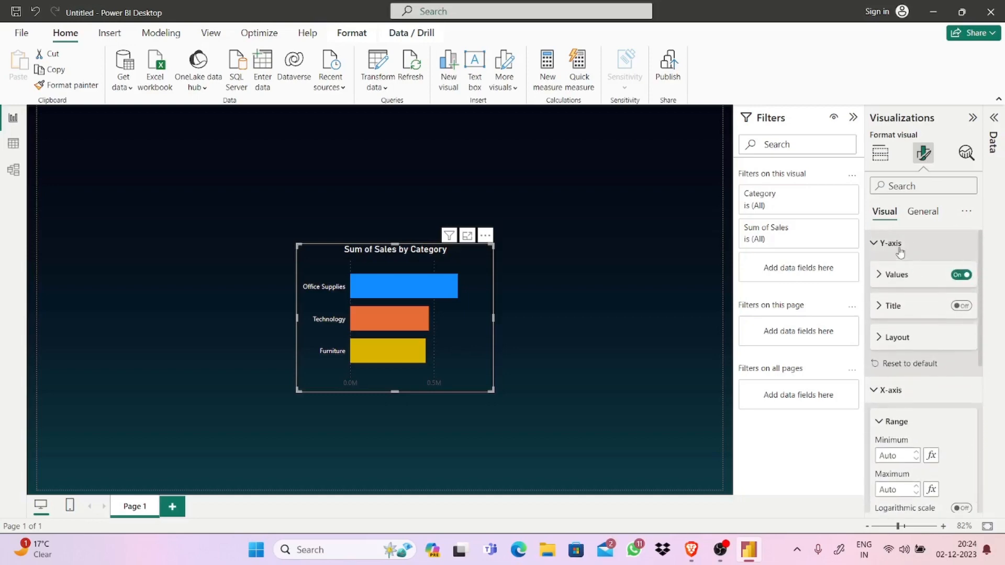
pyautogui.click(896, 246)
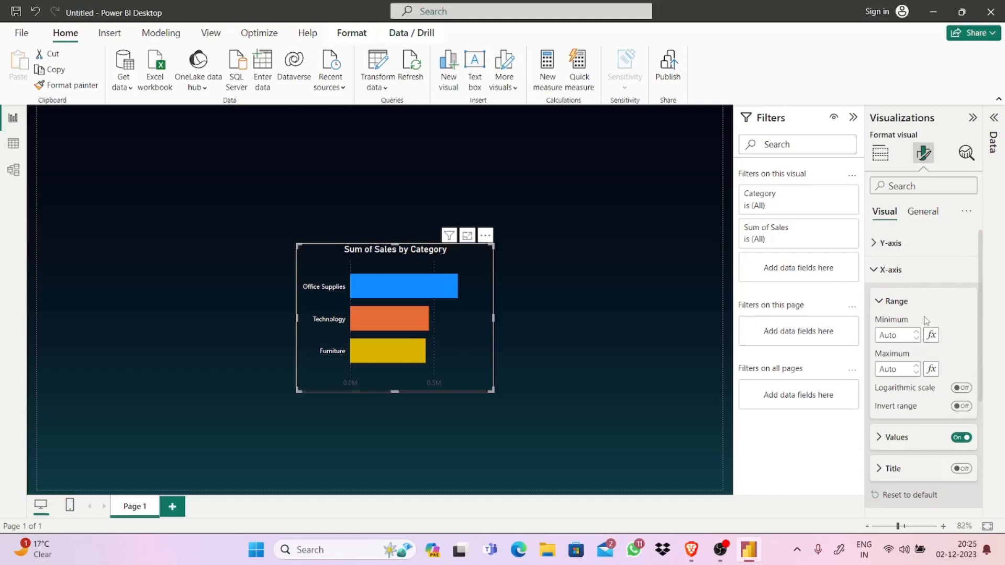
pyautogui.click(896, 437)
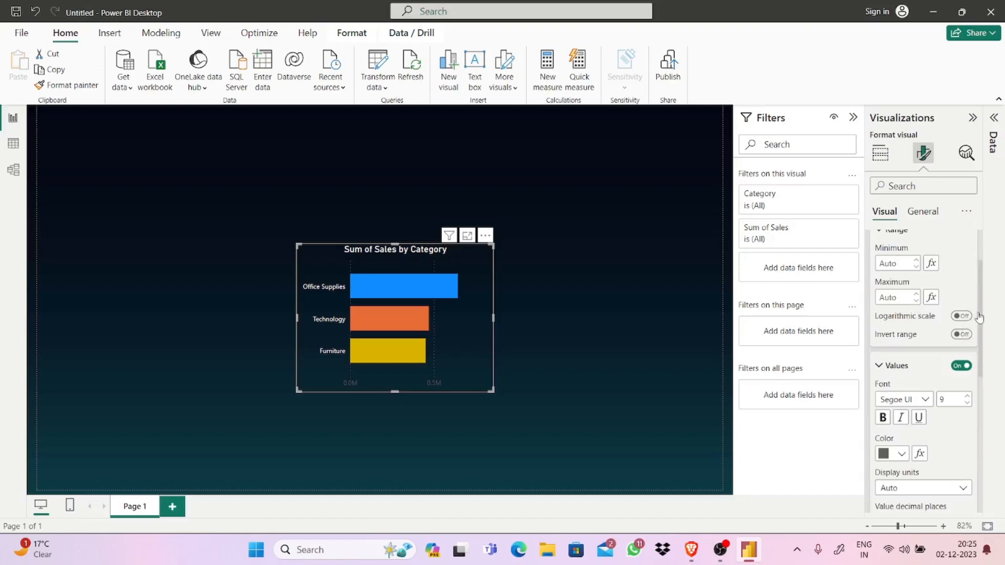
pyautogui.moveTo(981, 316); pyautogui.dragTo(981, 341)
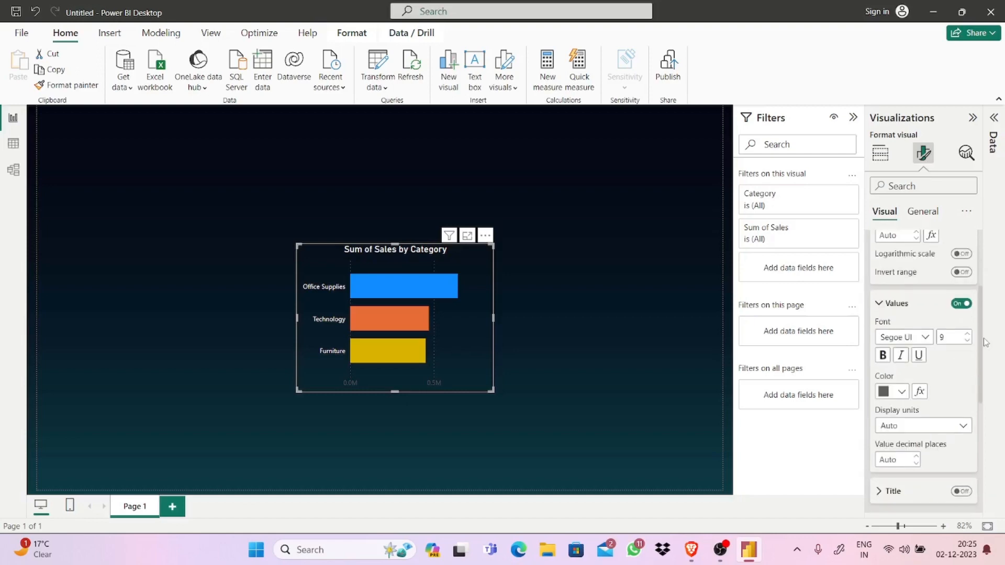
pyautogui.click(902, 393)
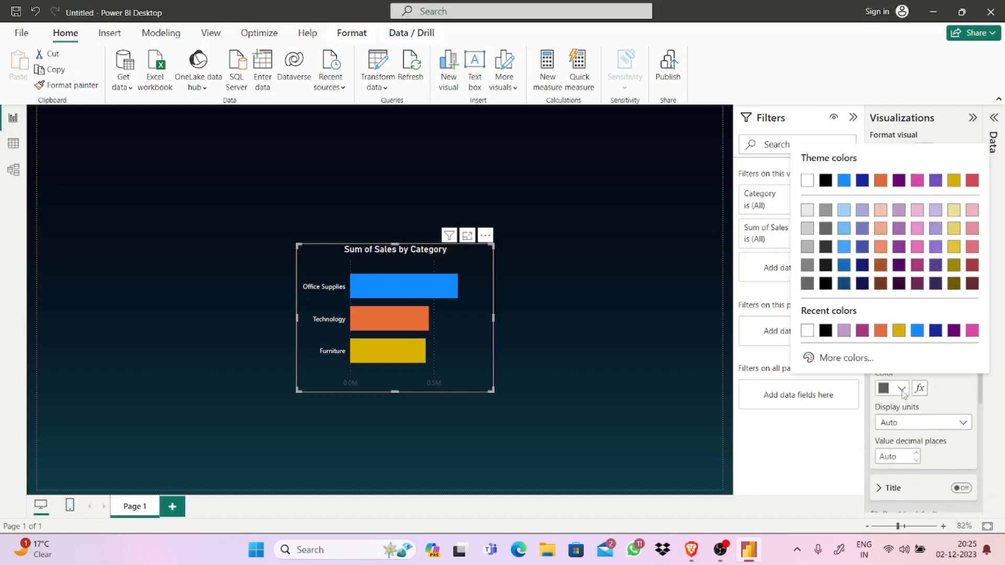
pyautogui.click(807, 330)
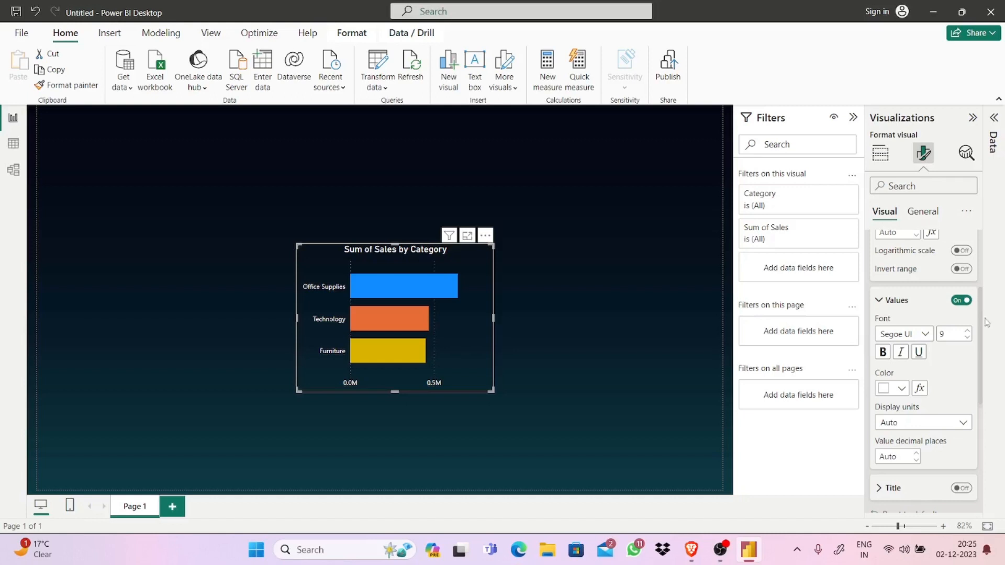
# - Turn off the bar chart's vertical gridlines and move the chart toward the upper left of the report page
pyautogui.scroll(-3, 984, 322)
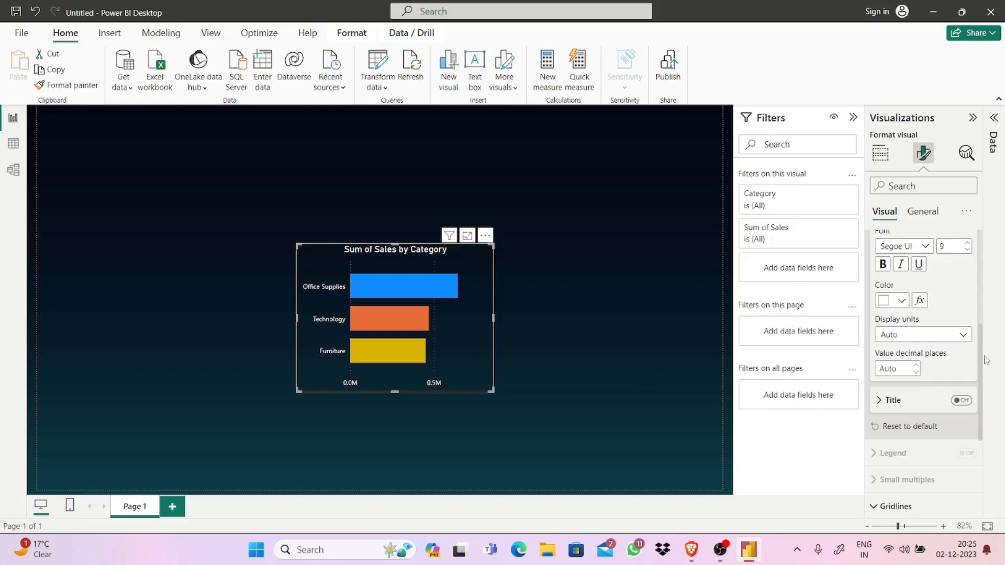
pyautogui.moveTo(982, 363); pyautogui.dragTo(981, 439)
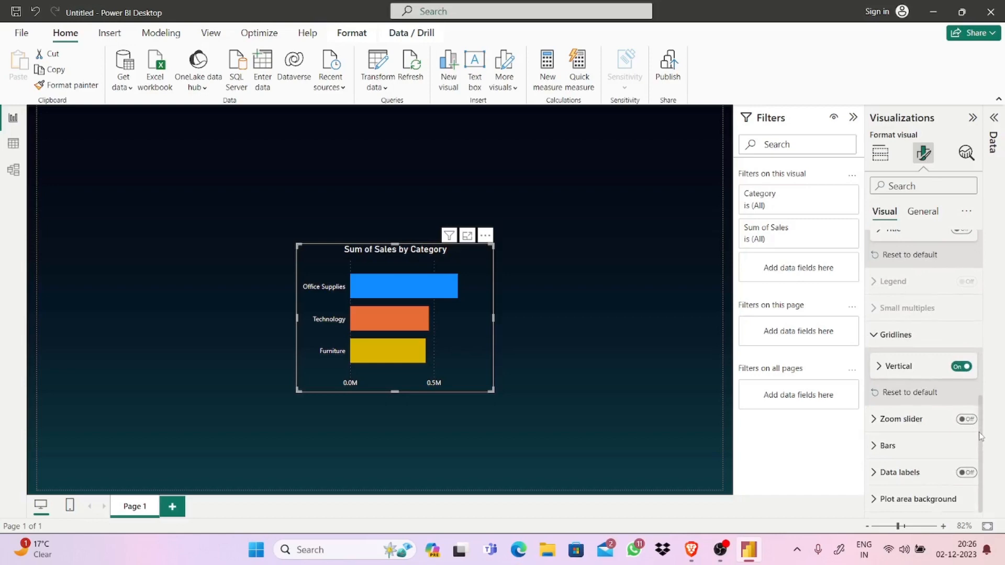
pyautogui.click(885, 371)
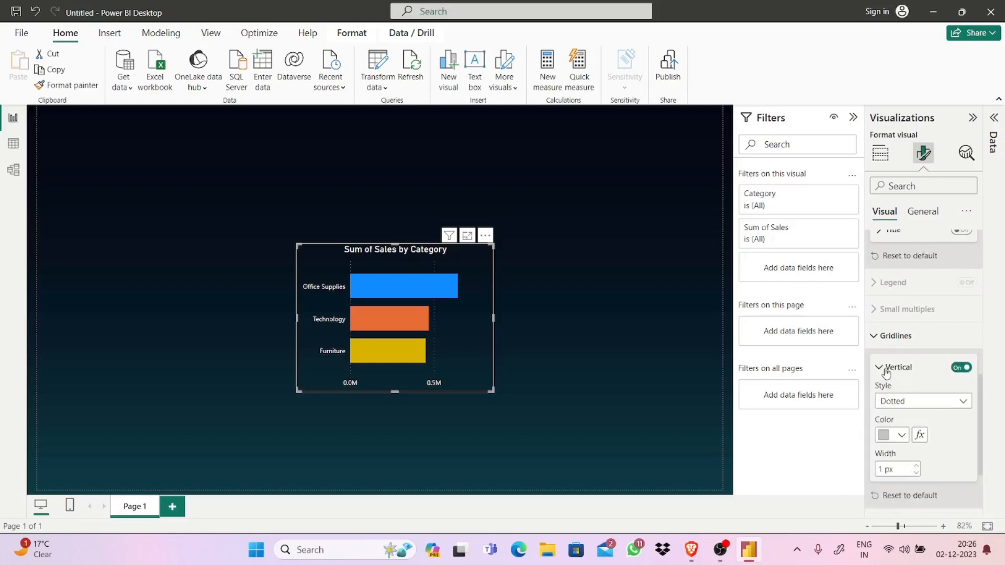
pyautogui.click(958, 370)
pyautogui.moveTo(983, 403); pyautogui.dragTo(977, 424)
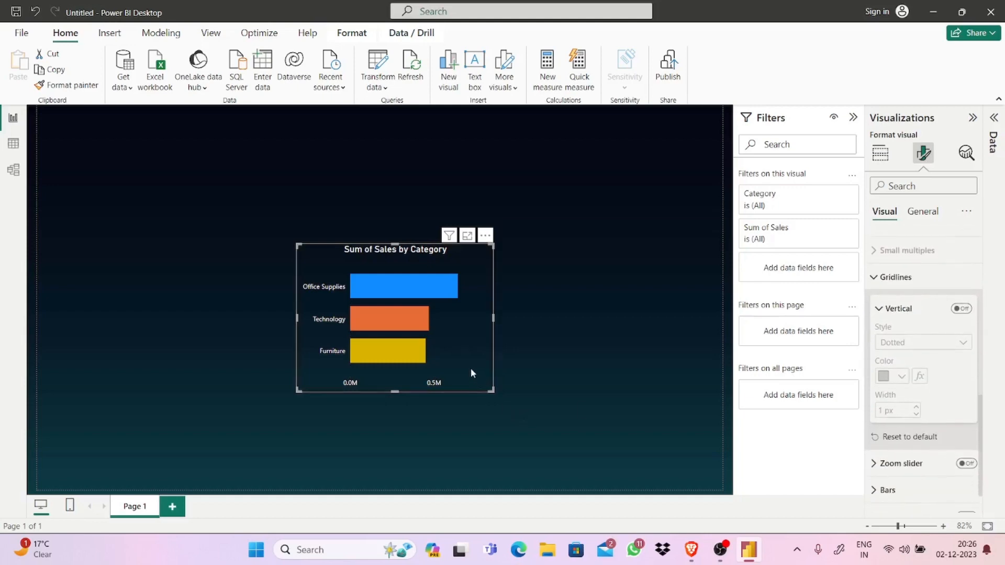
pyautogui.moveTo(470, 368); pyautogui.dragTo(414, 316)
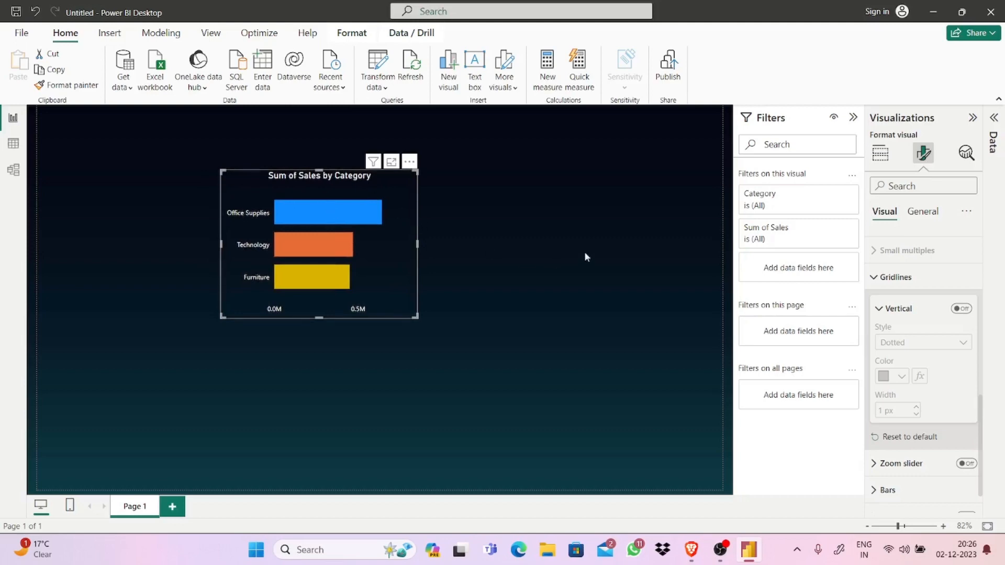
pyautogui.click(878, 308)
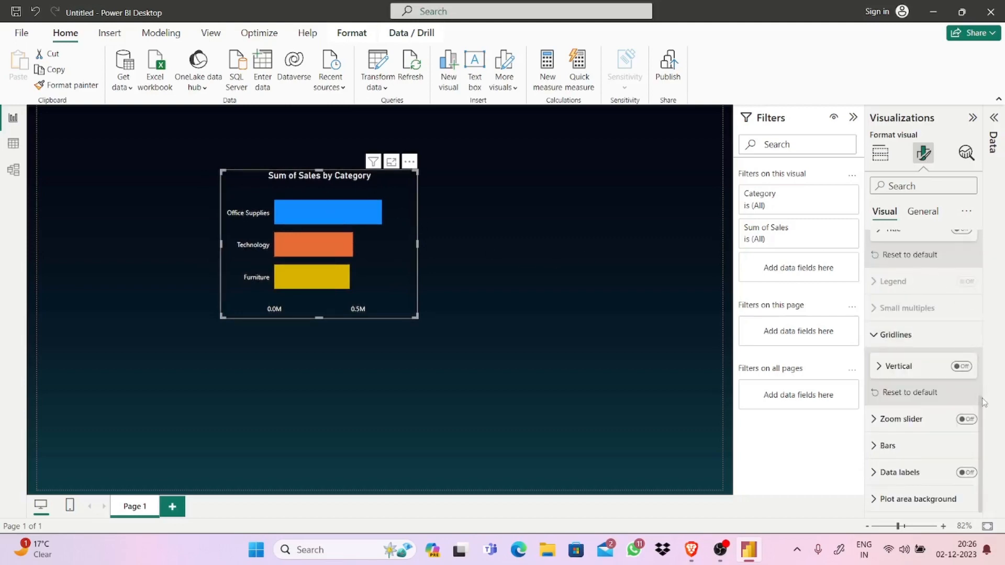
pyautogui.scroll(5, 982, 263)
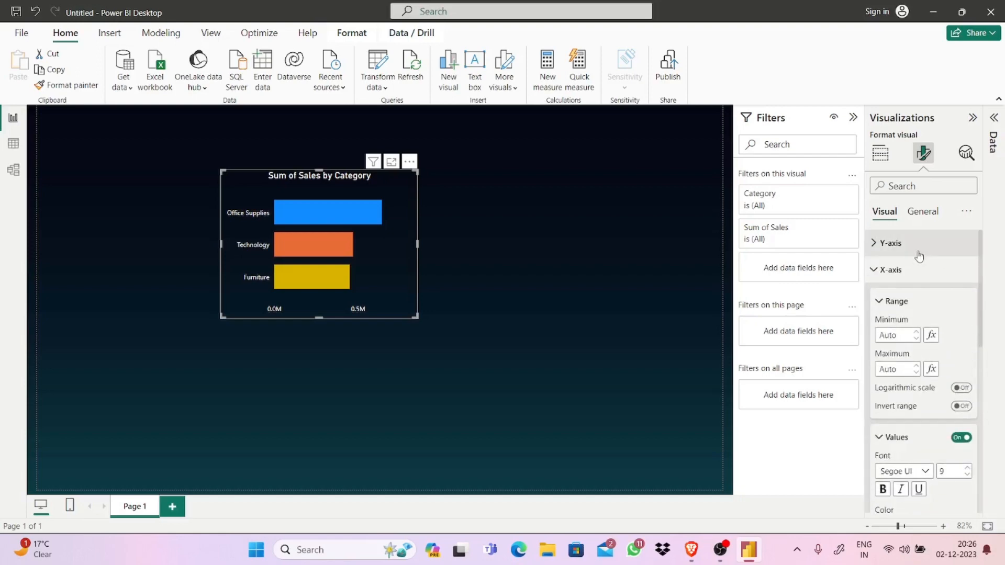
pyautogui.click(892, 243)
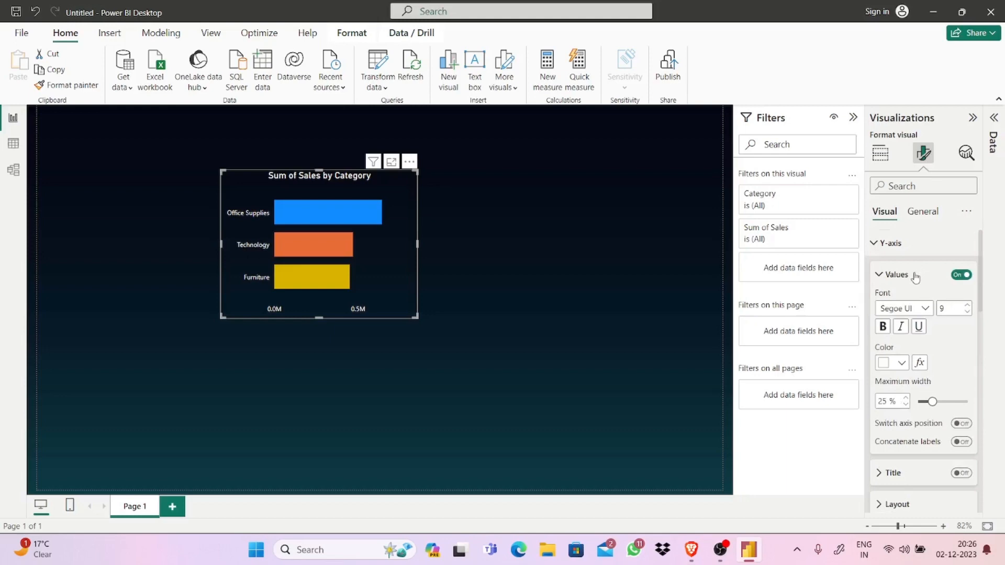
pyautogui.click(916, 277)
# - Change the bar chart's title text to "Sum of Sales" and make the title bold
pyautogui.click(915, 214)
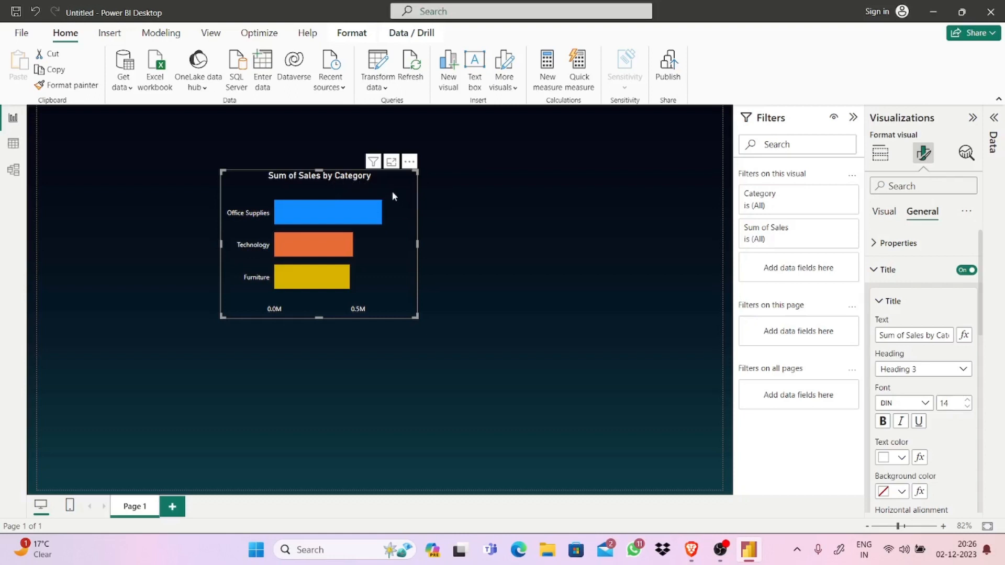
pyautogui.click(921, 341)
pyautogui.click(934, 338)
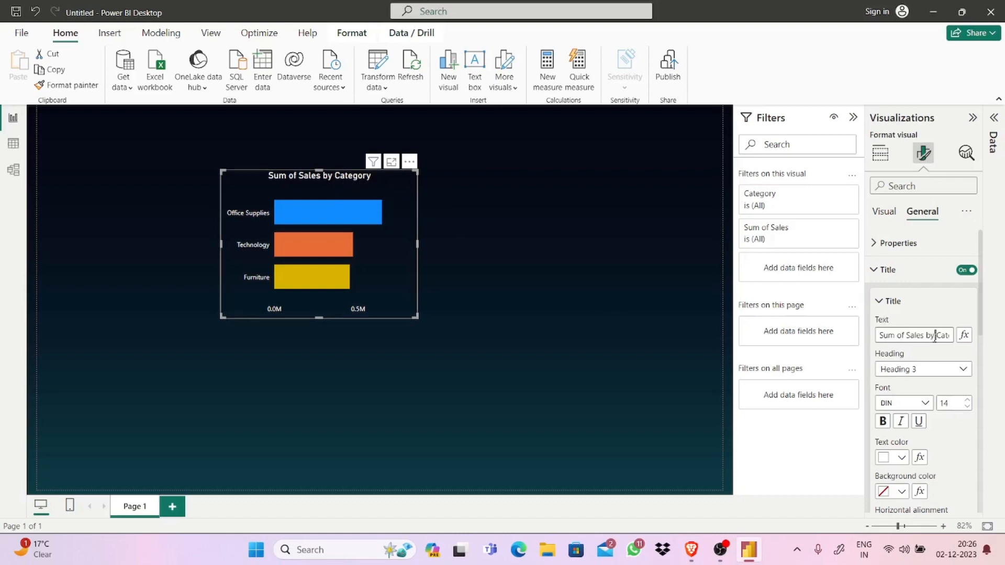
pyautogui.press('BackSpace')
pyautogui.press('BackSpace')
pyautogui.press('BackSpace')
pyautogui.press('BackSpace')
pyautogui.press('BackSpace')
pyautogui.press('BackSpace')
pyautogui.press('BackSpace')
pyautogui.press('BackSpace')
pyautogui.press('BackSpace')
pyautogui.press('BackSpace')
pyautogui.press('BackSpace')
pyautogui.press('BackSpace')
pyautogui.press('BackSpace')
pyautogui.press('BackSpace')
pyautogui.press('BackSpace')
pyautogui.press('BackSpace')
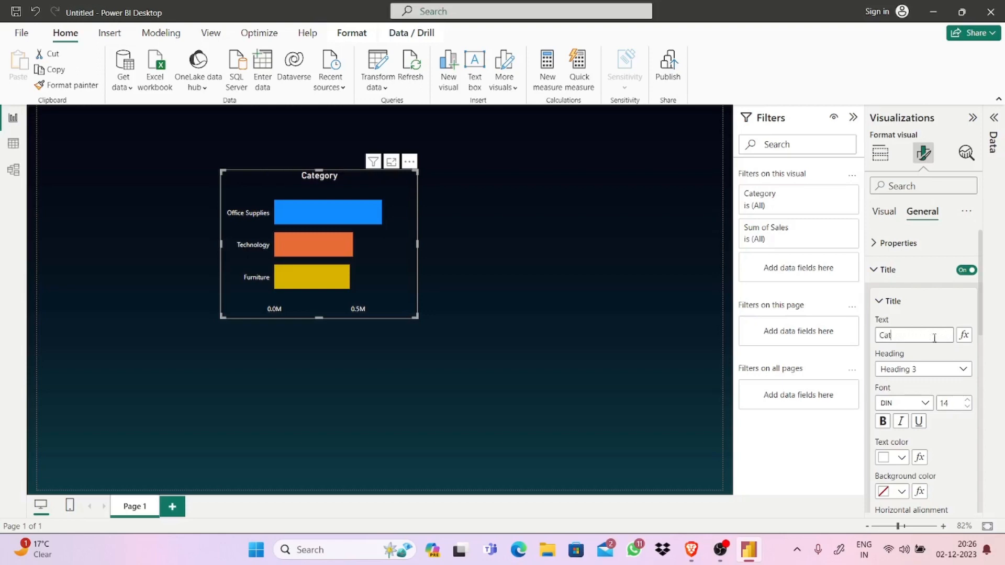
pyautogui.write('Sum')
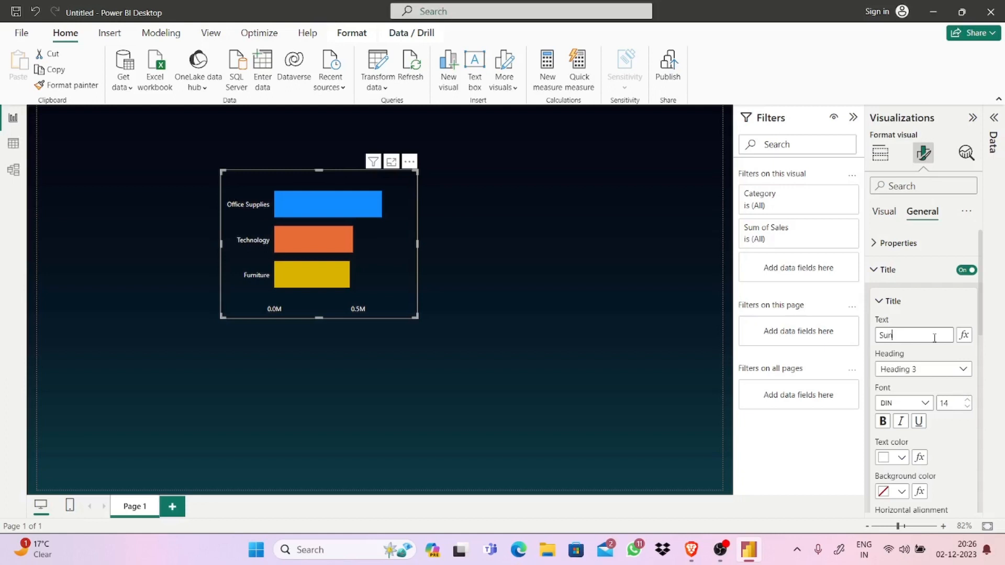
pyautogui.write('r')
pyautogui.press('BackSpace')
pyautogui.press('BackSpace')
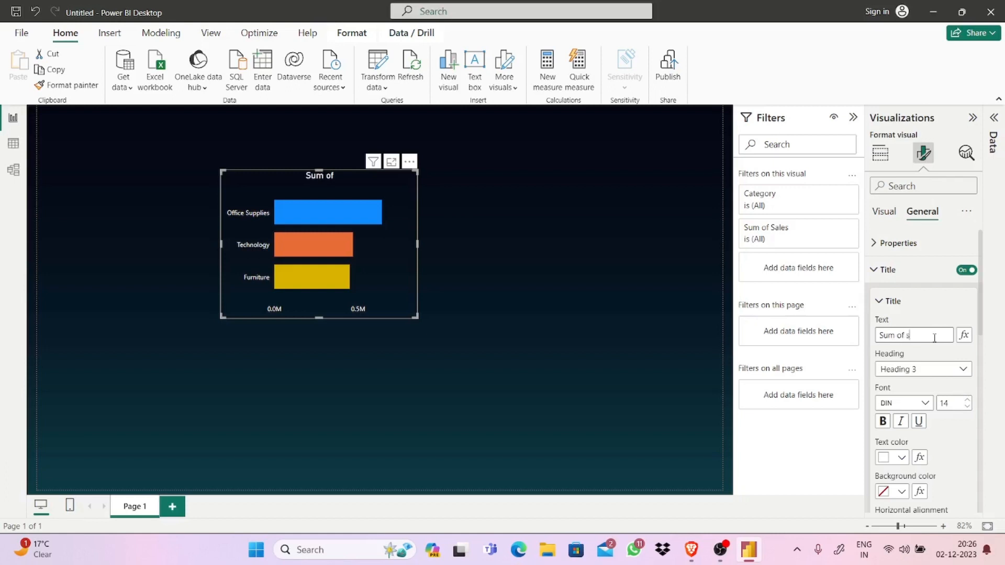
pyautogui.press('BackSpace')
pyautogui.press('BackSpace')
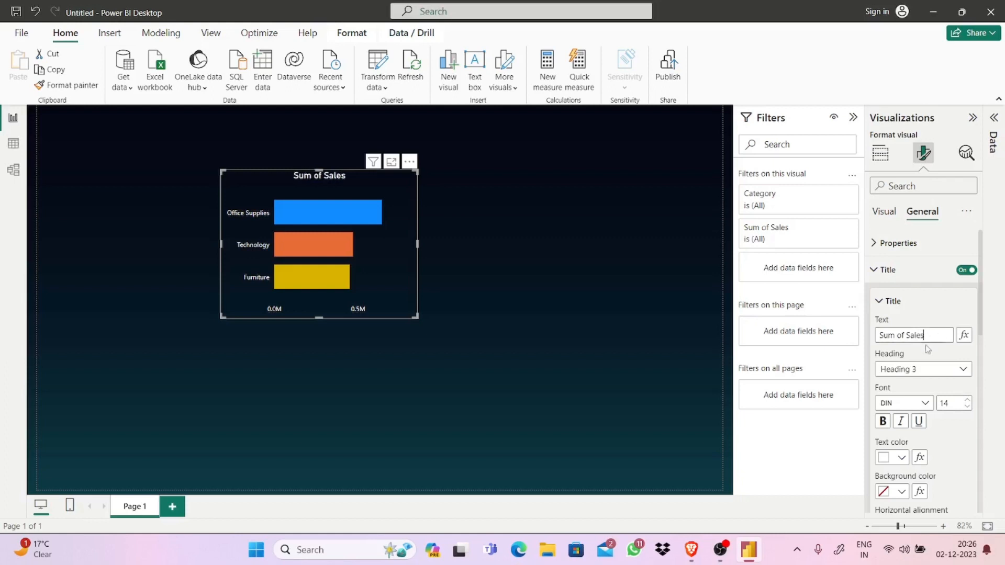
pyautogui.click(889, 425)
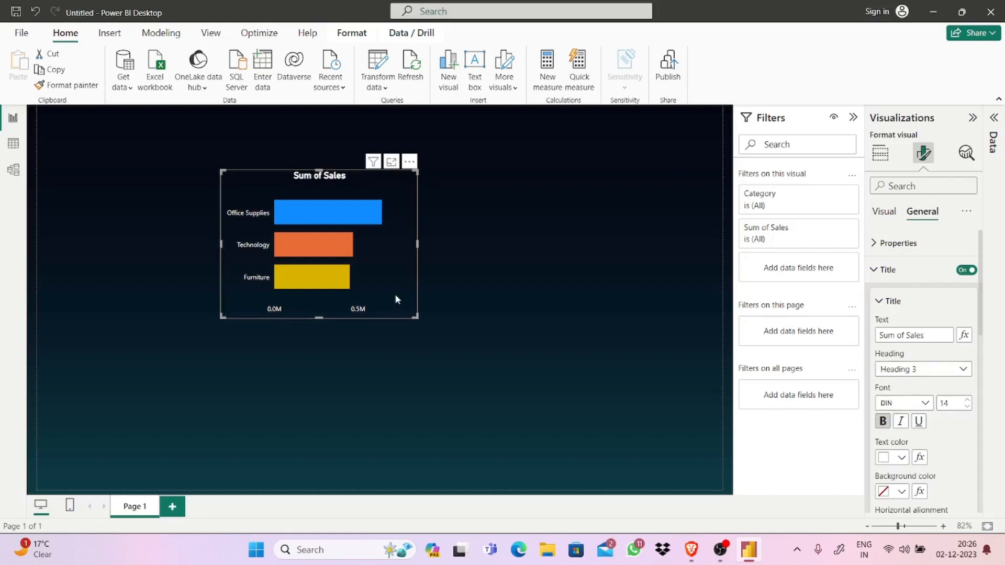
# - Move the bar chart toward the upper-left area of the report page and adjust its size
pyautogui.moveTo(394, 293); pyautogui.dragTo(323, 285)
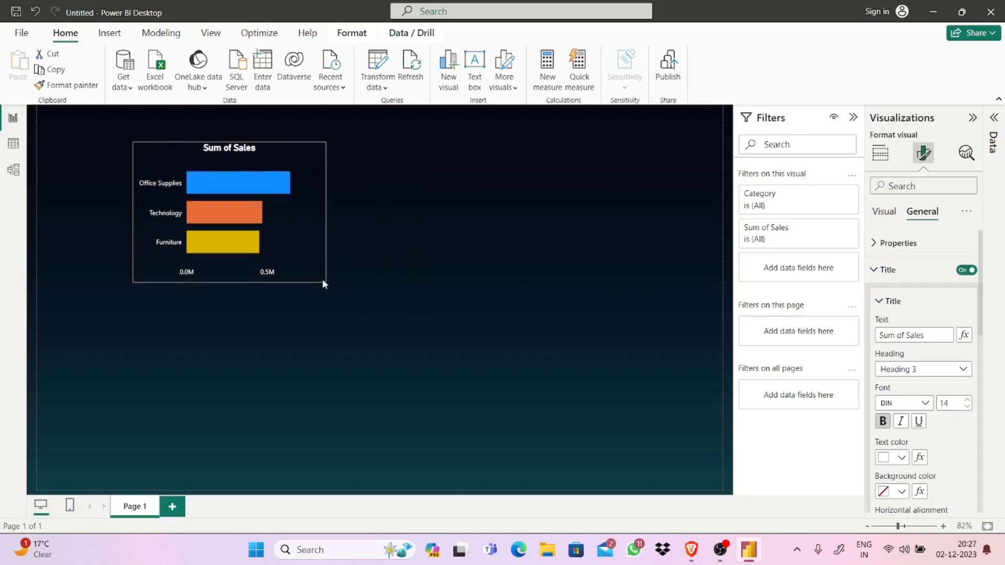
pyautogui.moveTo(323, 284); pyautogui.dragTo(264, 280)
pyautogui.moveTo(261, 273); pyautogui.dragTo(322, 291)
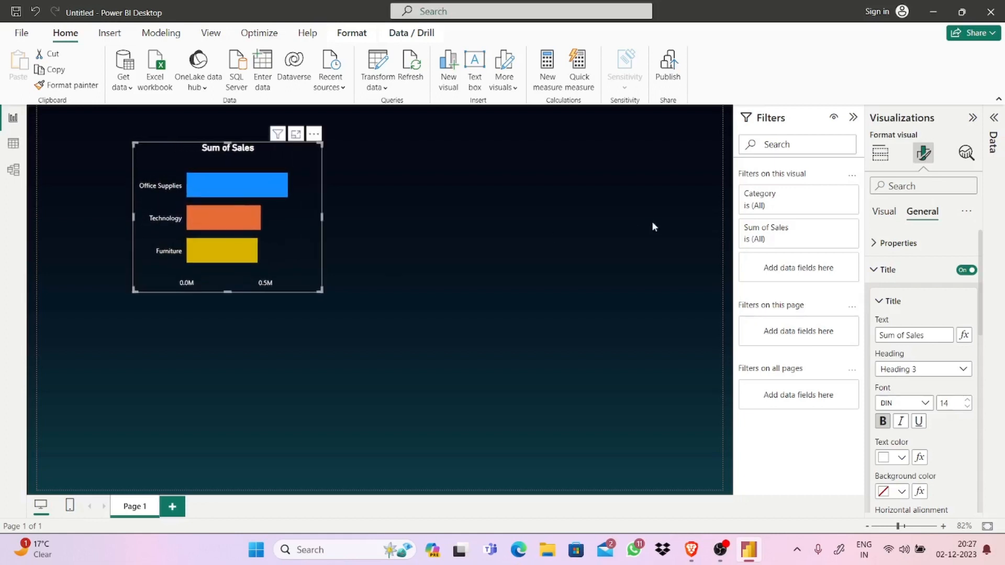
# - Set the font size of the bar chart's Y-axis values to 8
pyautogui.click(884, 215)
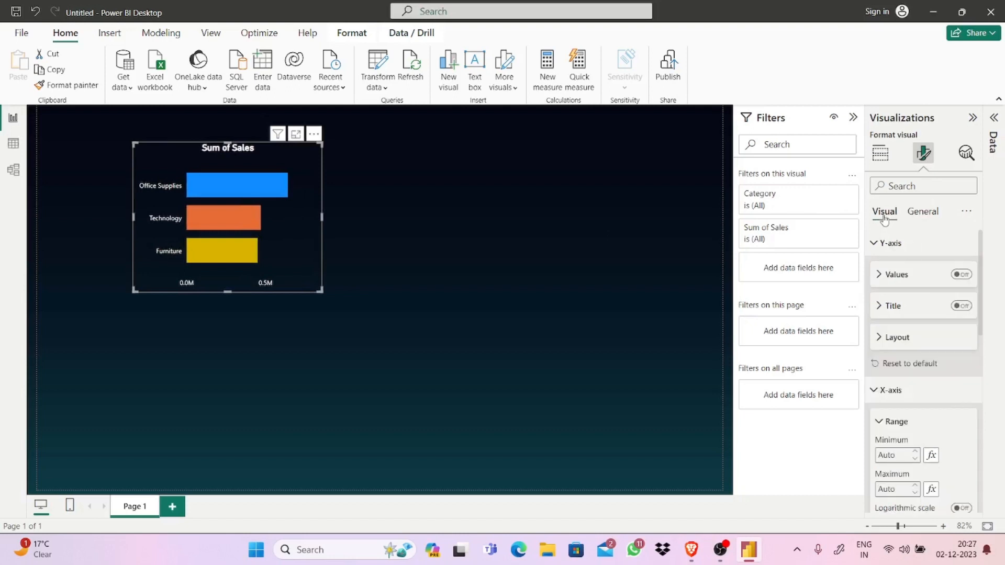
pyautogui.click(895, 275)
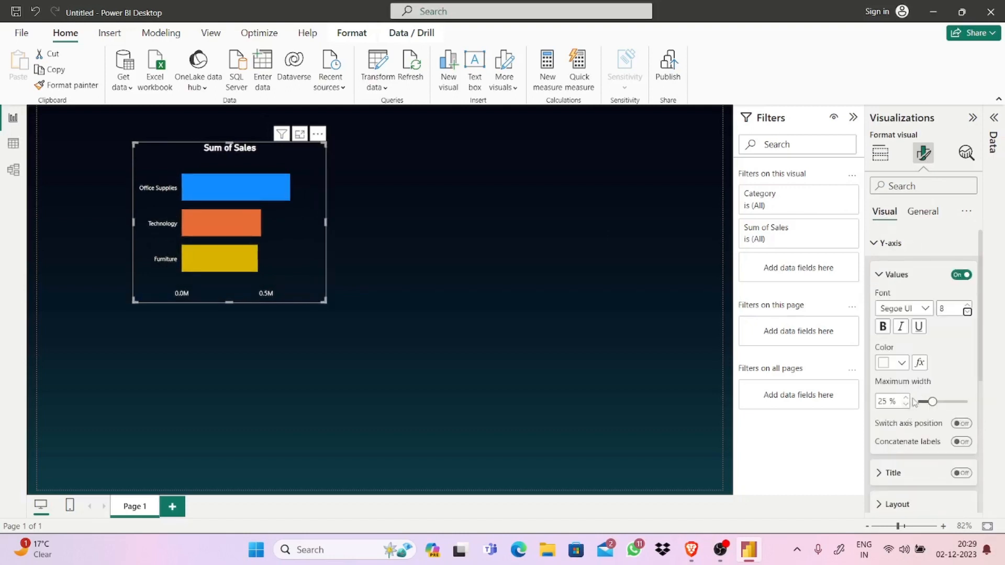
# - Try reducing the maximum width of the Y-axis values to 18%, and return it to 25%
pyautogui.click(907, 406)
pyautogui.click(907, 405)
pyautogui.click(907, 405)
pyautogui.click(907, 405)
pyautogui.click(907, 405)
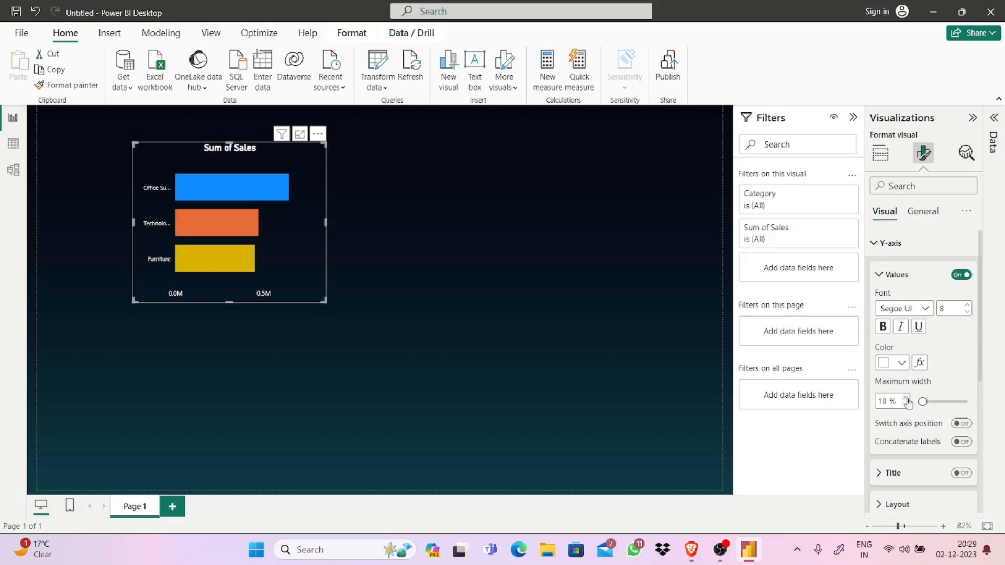
pyautogui.click(907, 400)
pyautogui.click(907, 400)
pyautogui.click(907, 400)
pyautogui.click(907, 400)
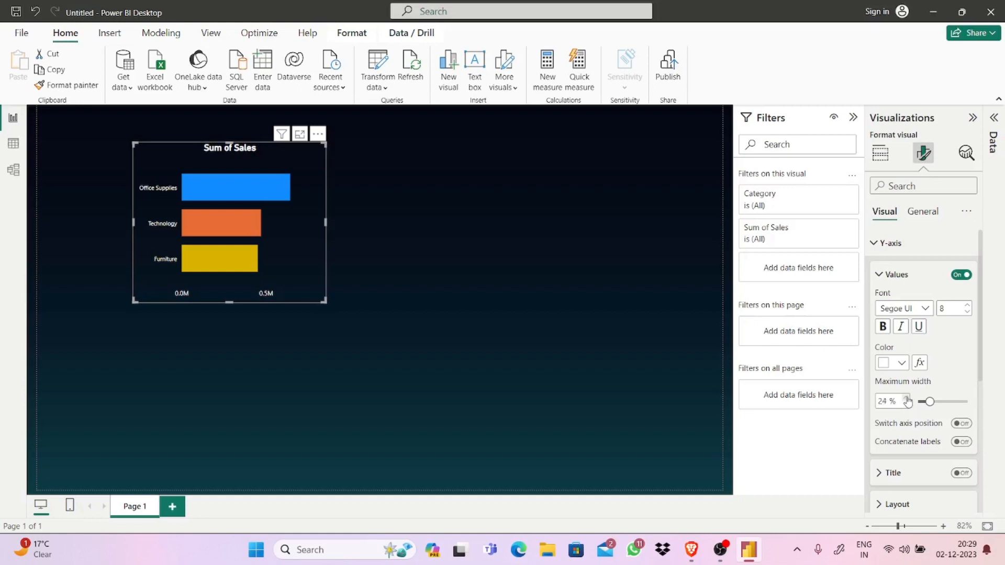
pyautogui.click(907, 399)
pyautogui.click(907, 399)
pyautogui.click(906, 404)
pyautogui.click(905, 404)
pyautogui.click(905, 404)
pyautogui.click(906, 404)
# - Shrink the bar chart into the report page's upper-left corner, with the Y-axis values' maximum width set to 31%
pyautogui.moveTo(979, 346); pyautogui.dragTo(980, 368)
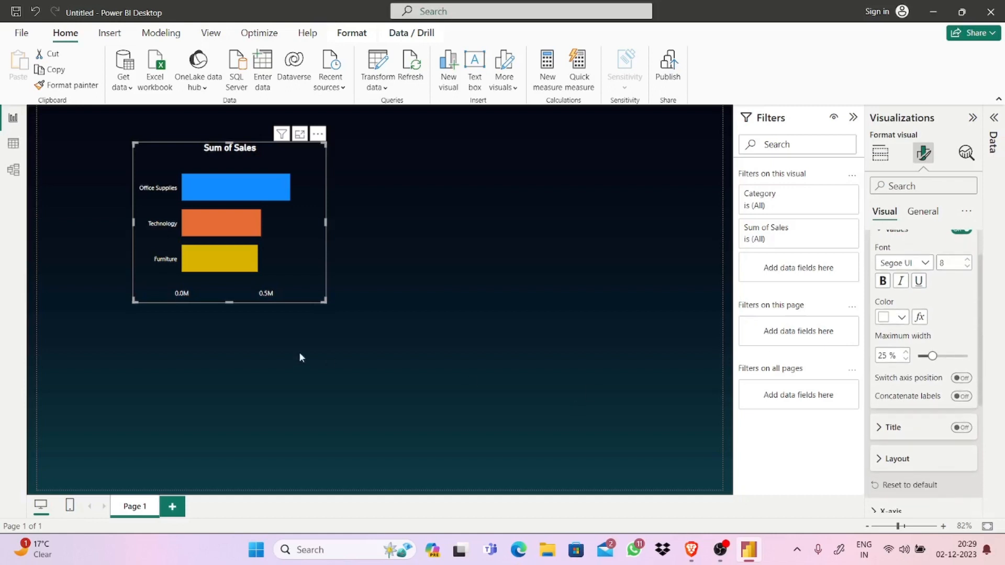
pyautogui.moveTo(323, 300); pyautogui.dragTo(296, 288)
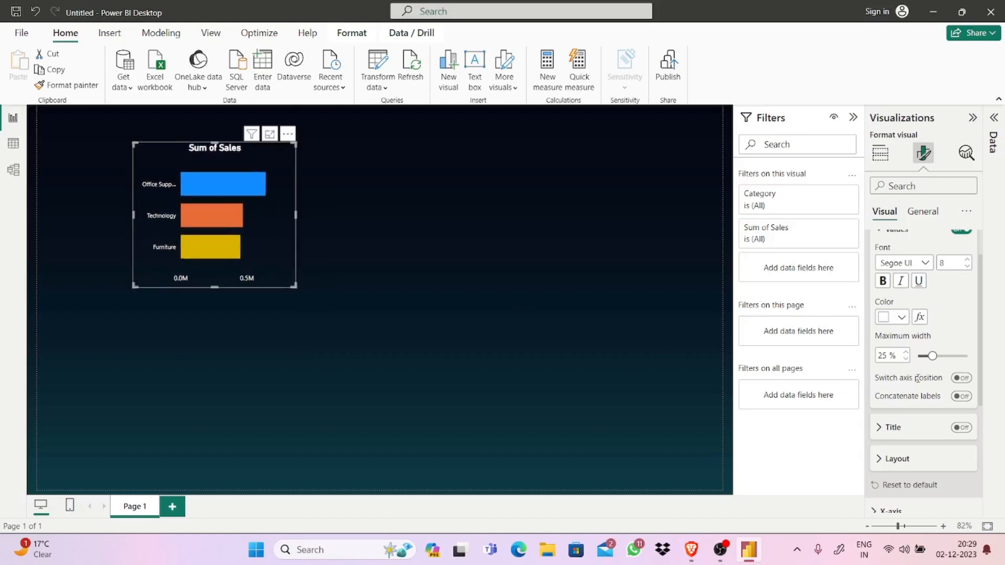
pyautogui.click(906, 353)
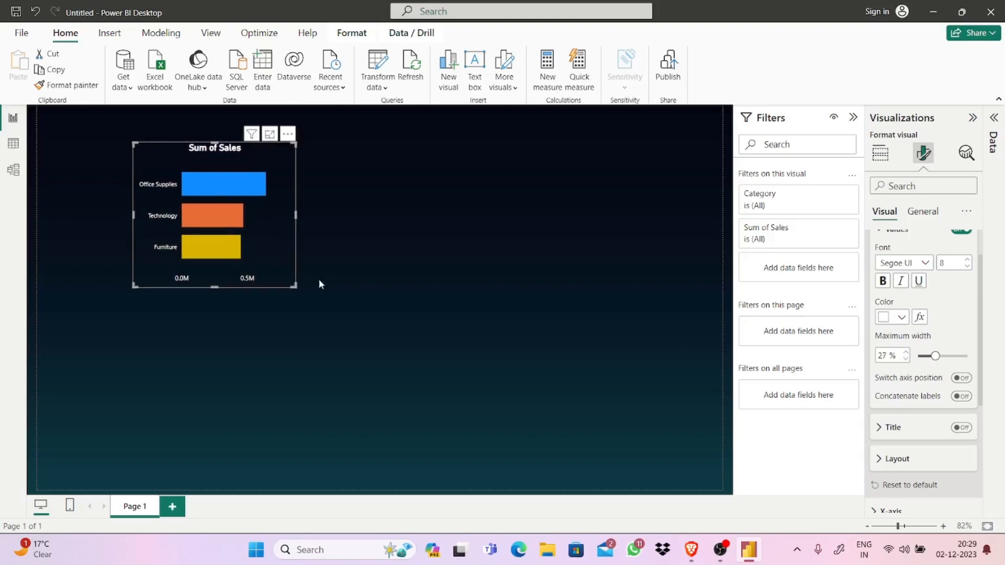
pyautogui.moveTo(292, 283); pyautogui.dragTo(273, 273)
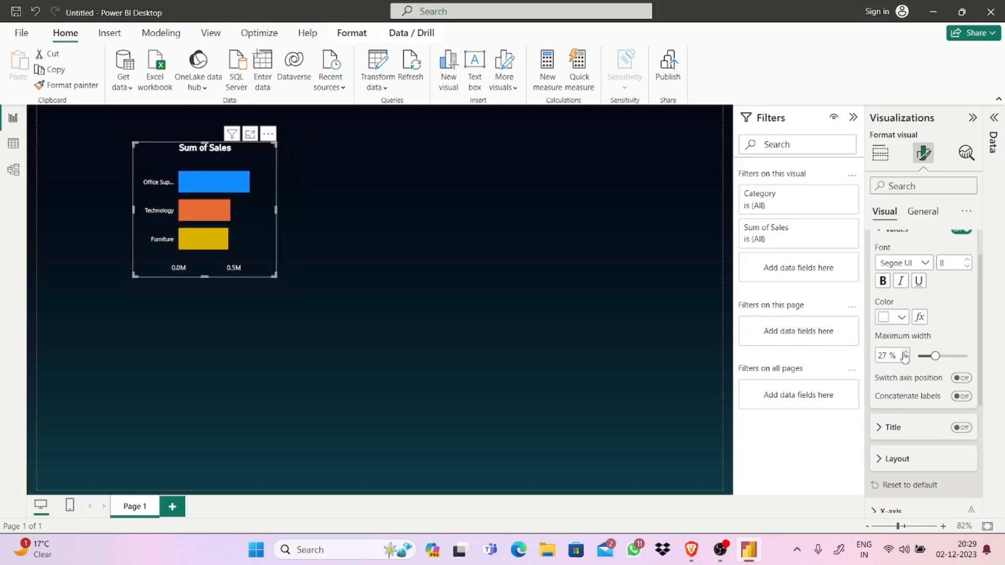
pyautogui.click(905, 352)
pyautogui.click(905, 352)
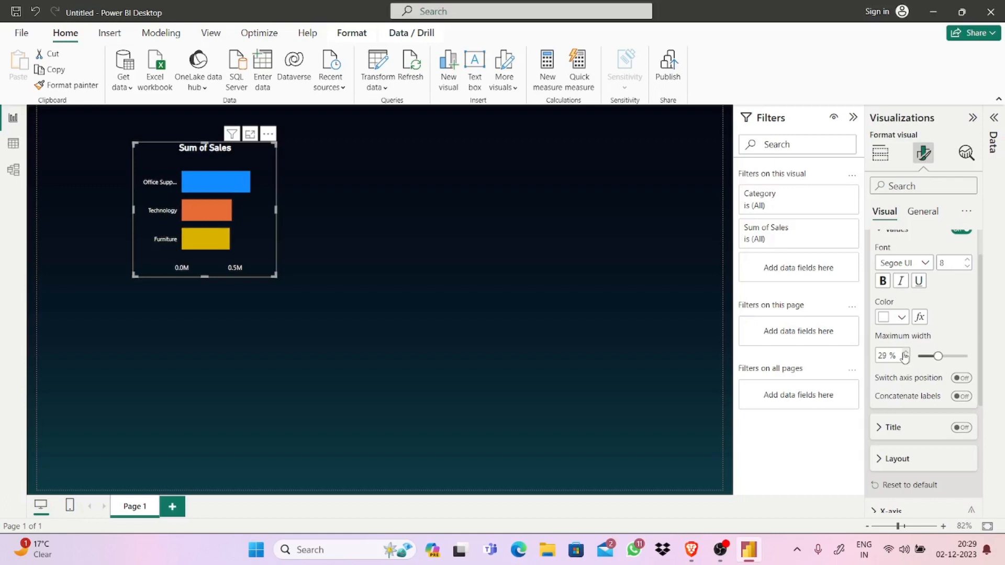
pyautogui.click(904, 353)
pyautogui.click(904, 353)
pyautogui.moveTo(254, 230); pyautogui.dragTo(227, 224)
pyautogui.moveTo(244, 266); pyautogui.dragTo(248, 267)
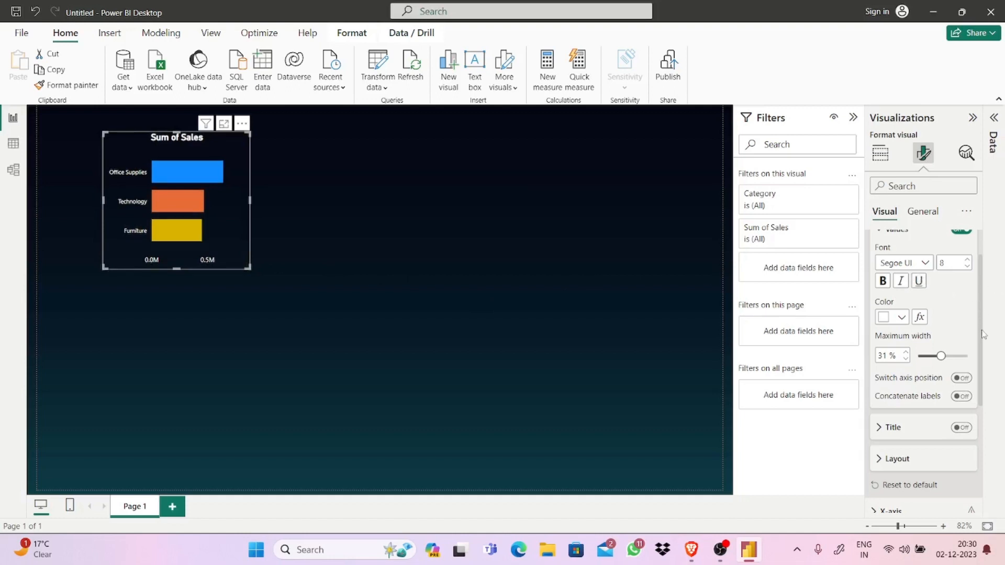
# - Turn on data labels for the bar chart and expand their settings
pyautogui.scroll(-3, 984, 366)
pyautogui.scroll(-5, 984, 378)
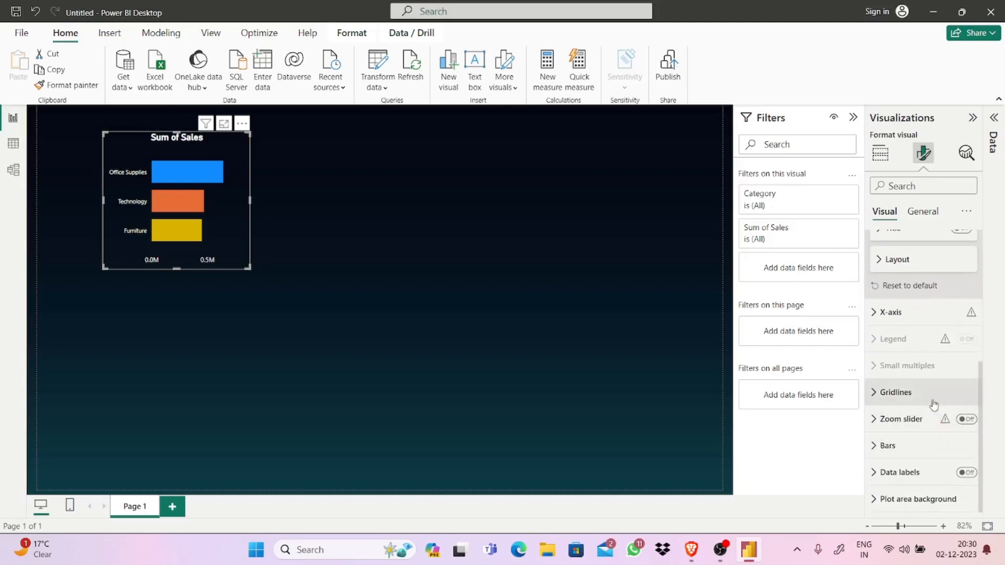
pyautogui.click(969, 473)
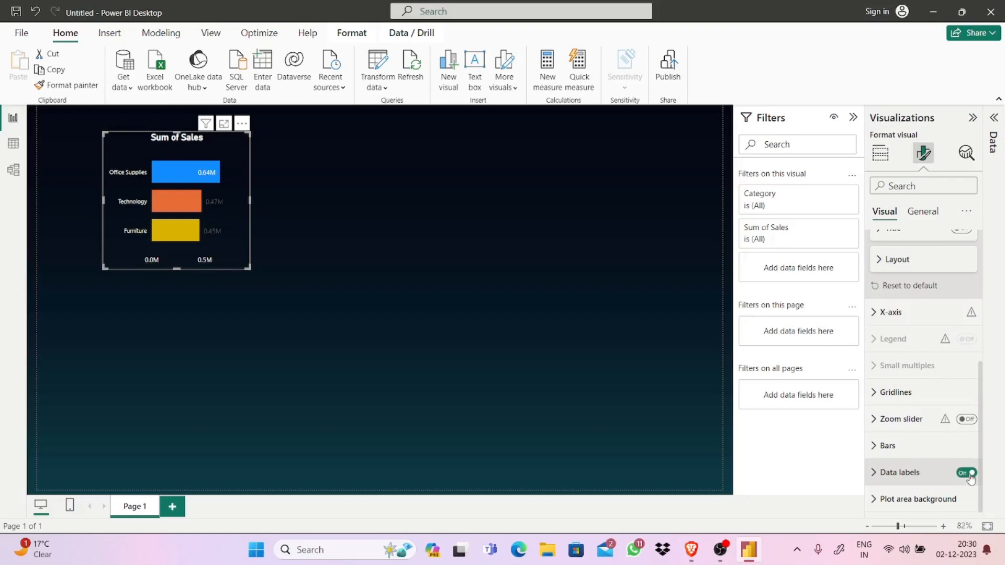
pyautogui.click(923, 478)
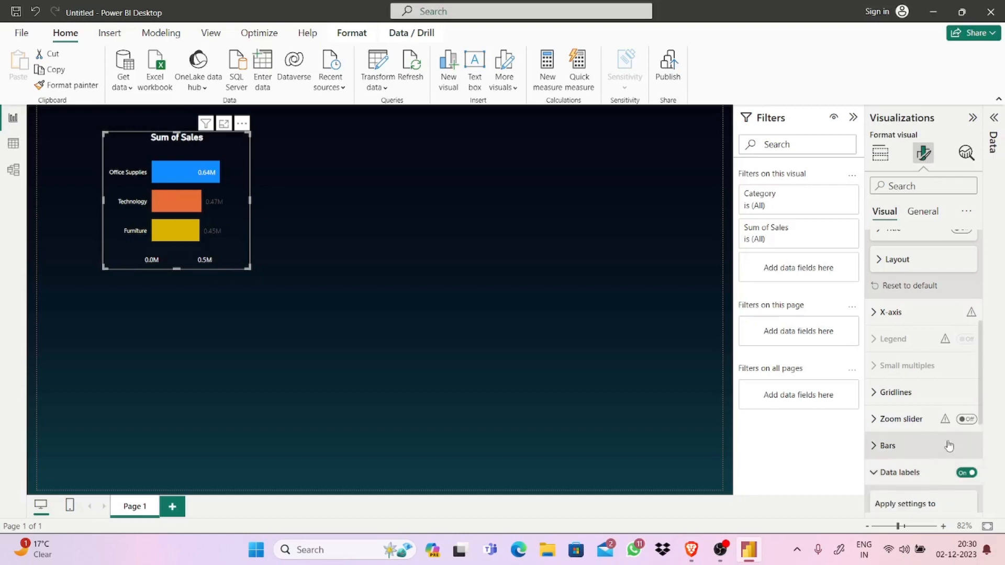
pyautogui.moveTo(983, 396); pyautogui.dragTo(981, 443)
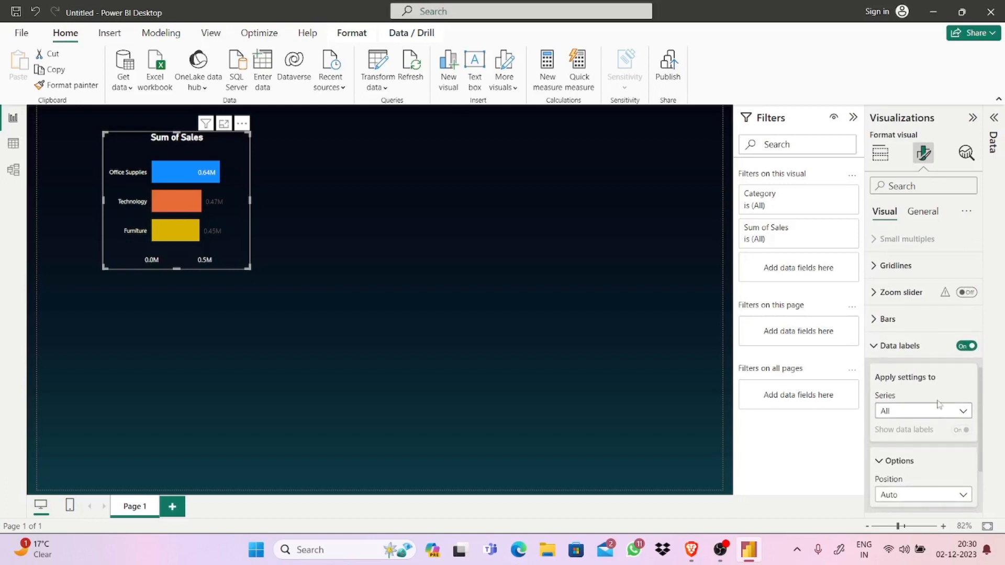
# - Turn off the values on the bar chart's X-axis
pyautogui.moveTo(982, 406); pyautogui.dragTo(986, 250)
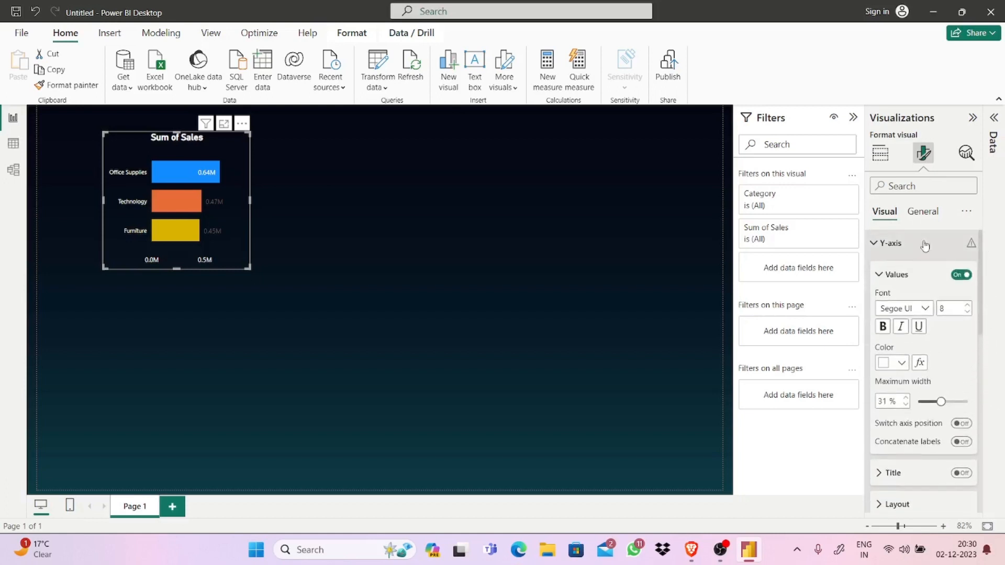
pyautogui.click(888, 278)
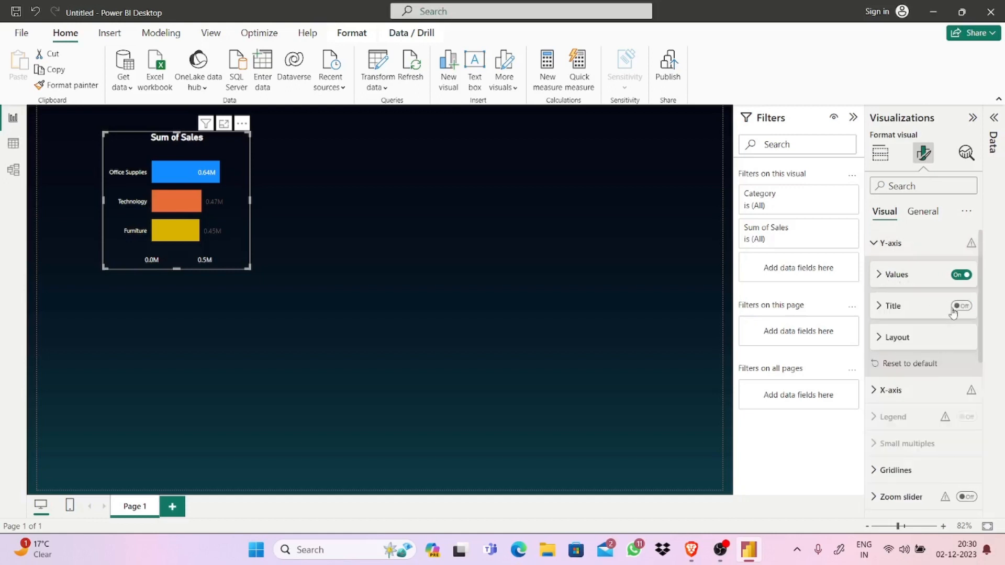
pyautogui.click(892, 243)
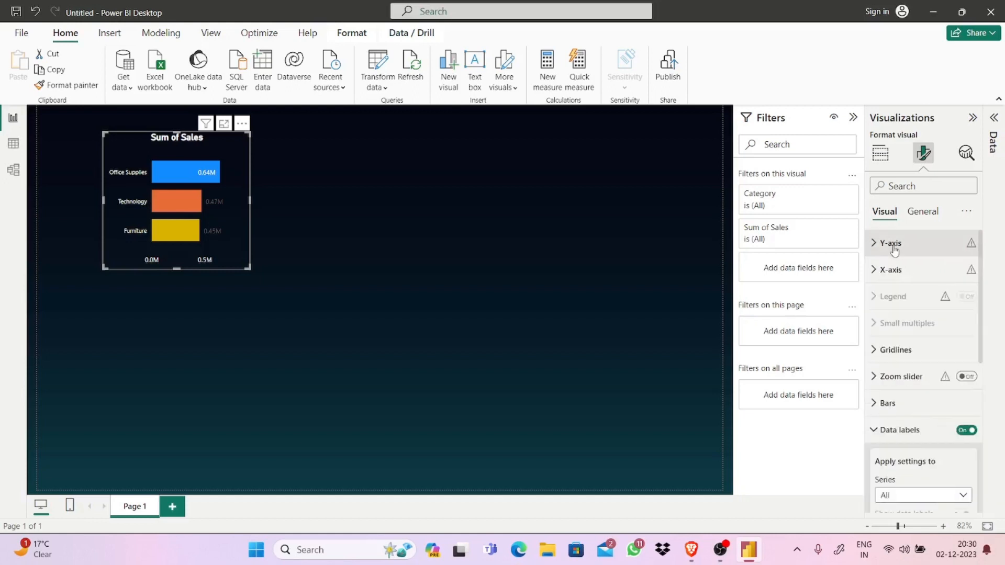
pyautogui.click(907, 270)
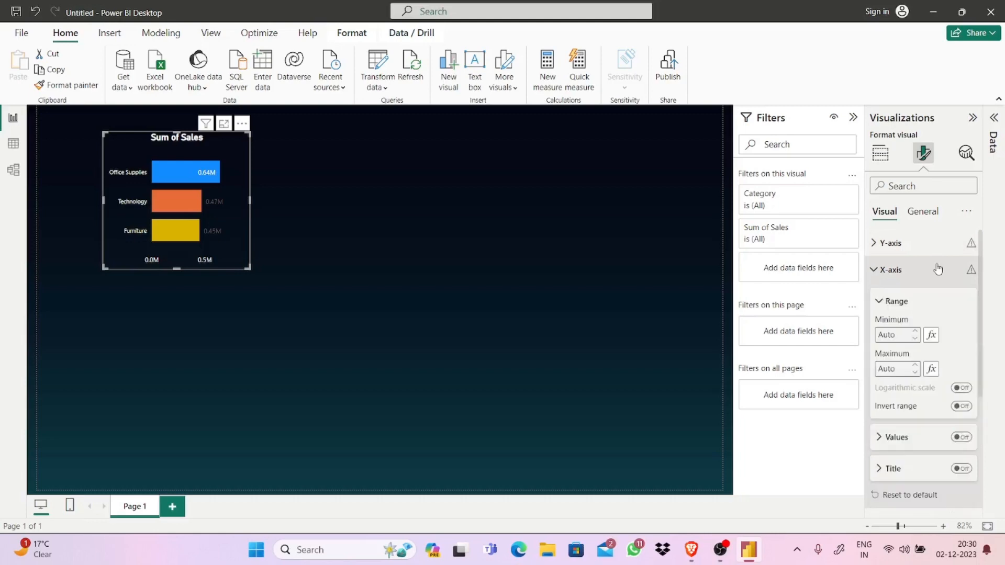
pyautogui.click(960, 438)
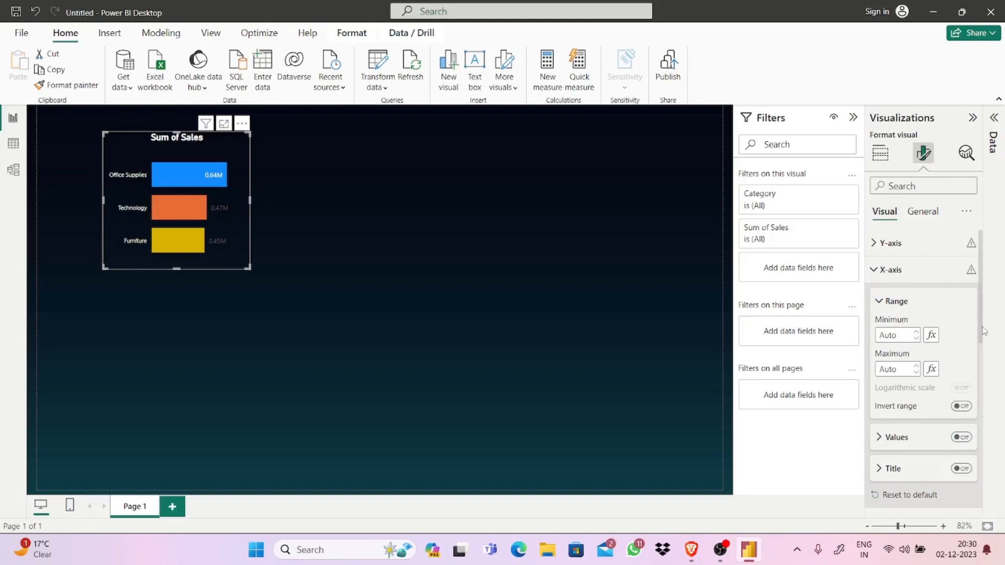
# - Set the bar chart's data label values to white and bold
pyautogui.moveTo(982, 332); pyautogui.dragTo(986, 530)
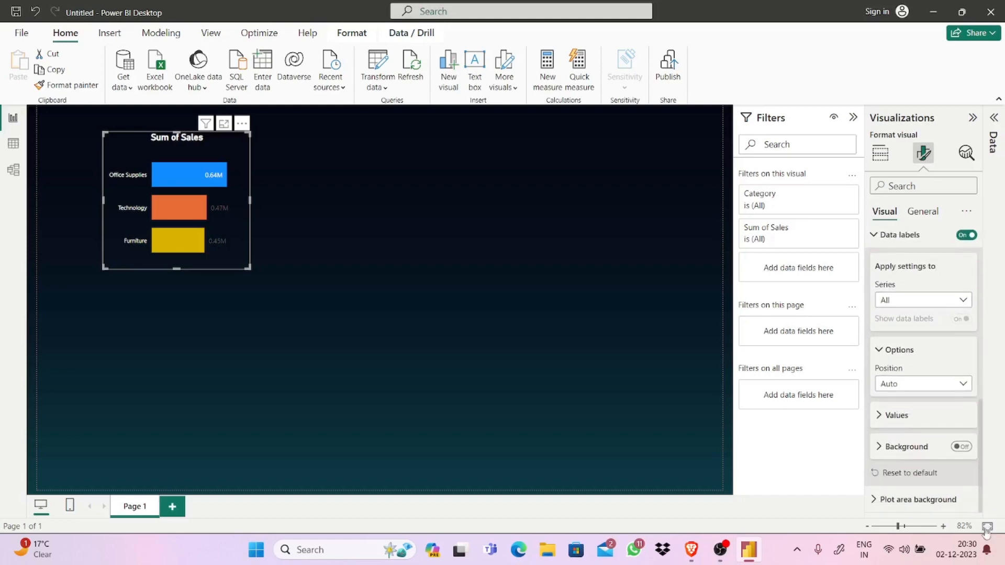
pyautogui.click(935, 416)
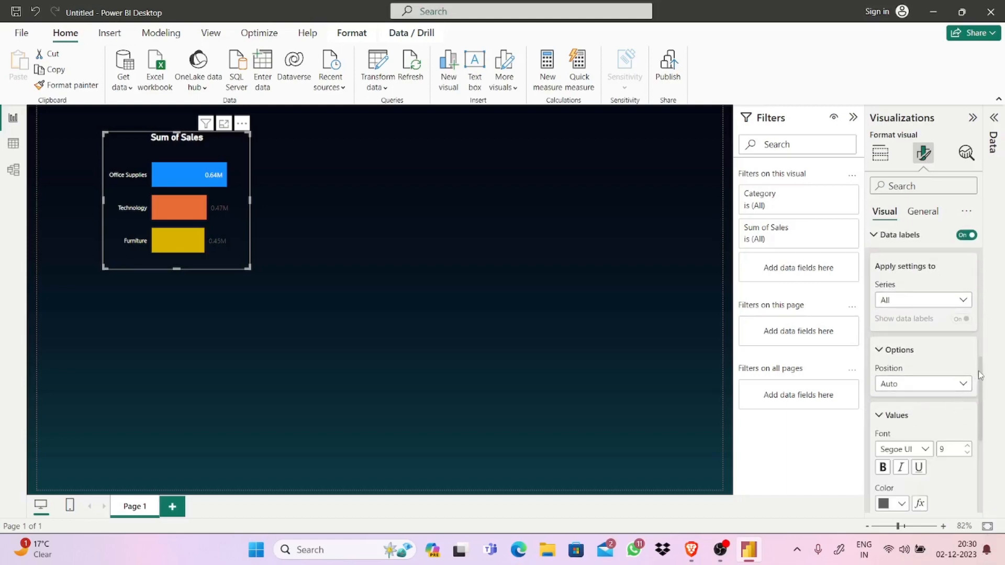
pyautogui.moveTo(978, 371); pyautogui.dragTo(978, 401)
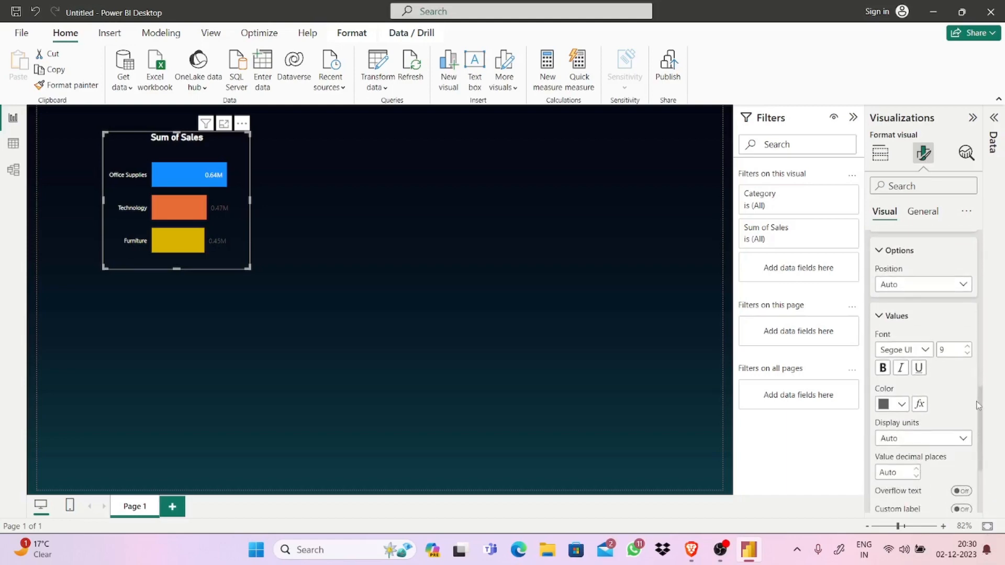
pyautogui.click(897, 405)
pyautogui.click(804, 347)
pyautogui.click(885, 369)
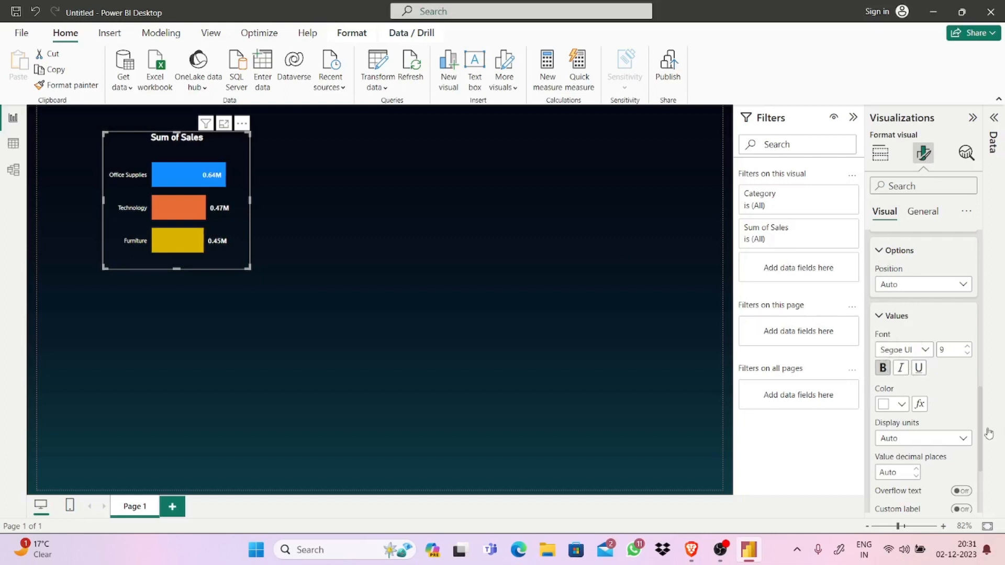
pyautogui.moveTo(979, 428); pyautogui.dragTo(979, 388)
pyautogui.scroll(3, 929, 352)
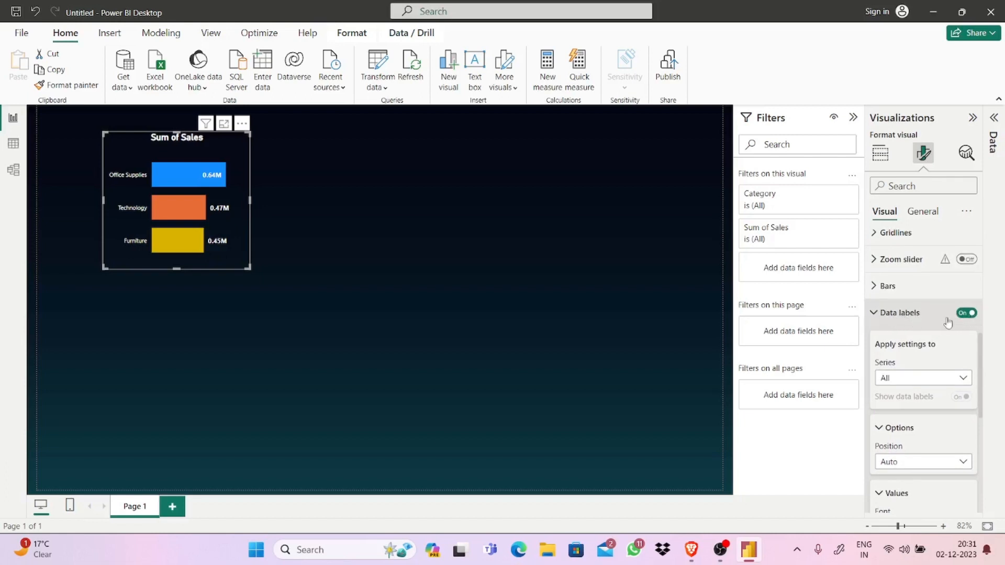
pyautogui.moveTo(980, 350); pyautogui.dragTo(970, 402)
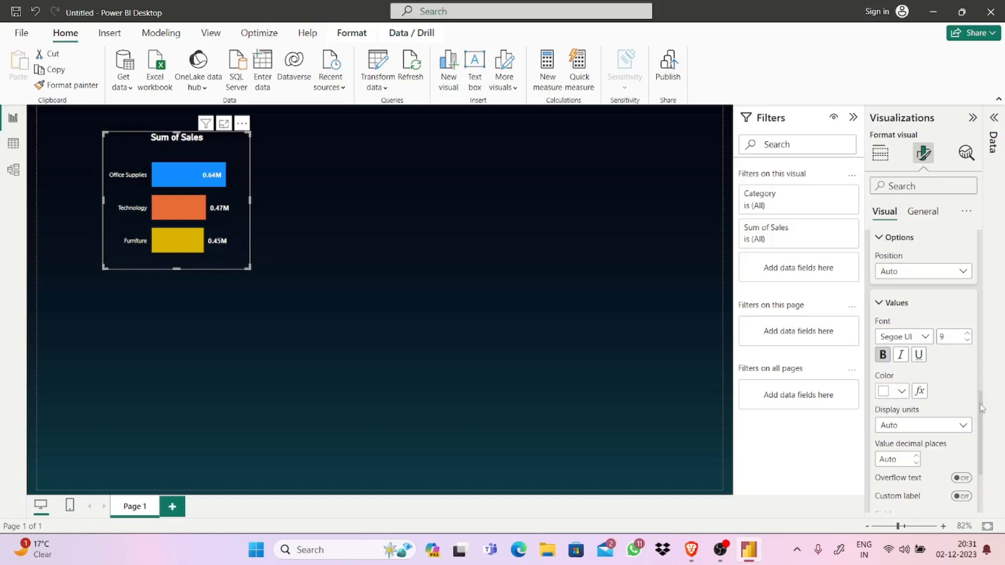
pyautogui.moveTo(985, 405); pyautogui.dragTo(981, 225)
pyautogui.click(939, 213)
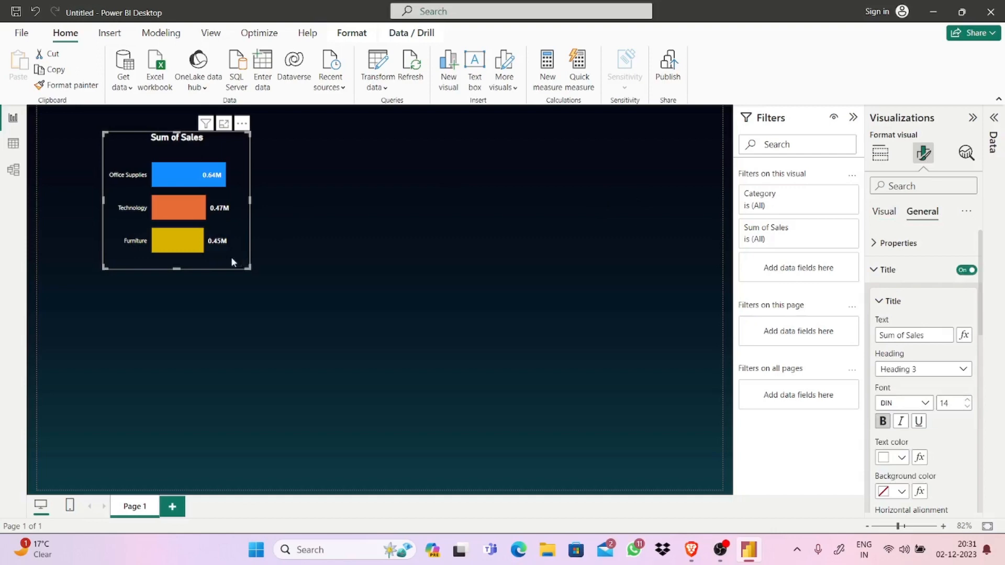
# - Widen the Sum of Sales bar chart slightly and reduce its height a little
pyautogui.moveTo(231, 260); pyautogui.dragTo(256, 262)
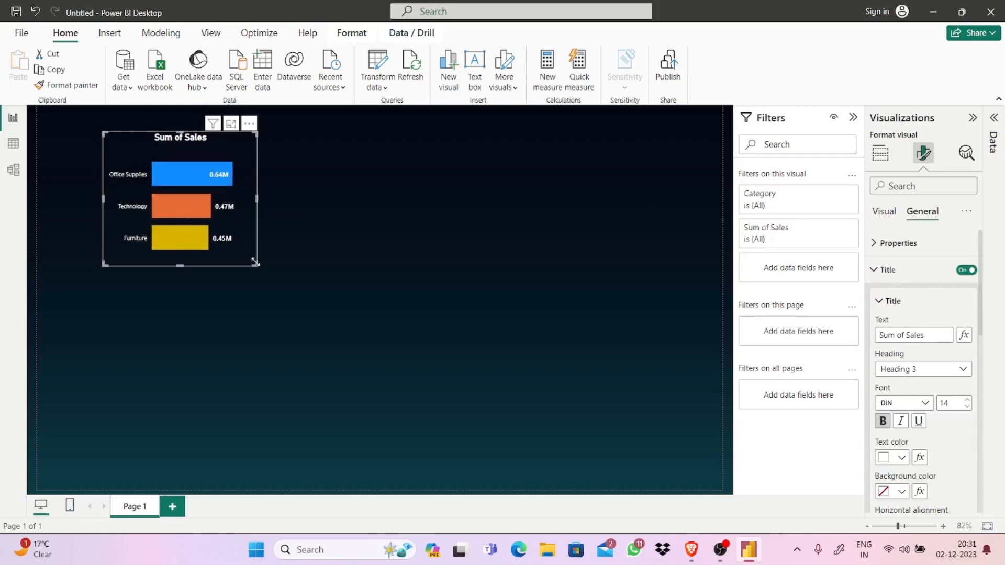
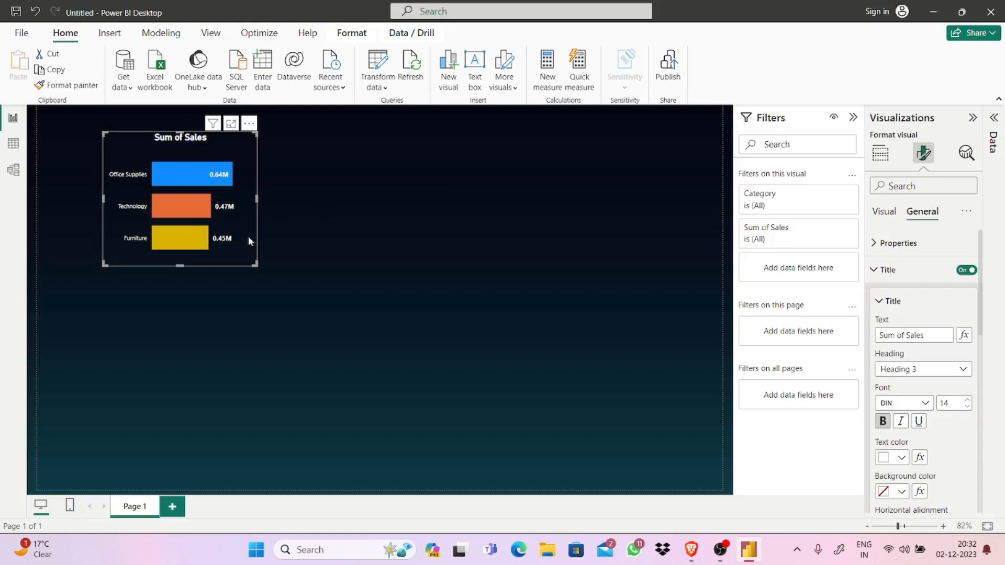
# - Duplicate the Sum of Sales bar chart and place the copy beside the original at the same height
pyautogui.hotkey('ctrl', 'c')
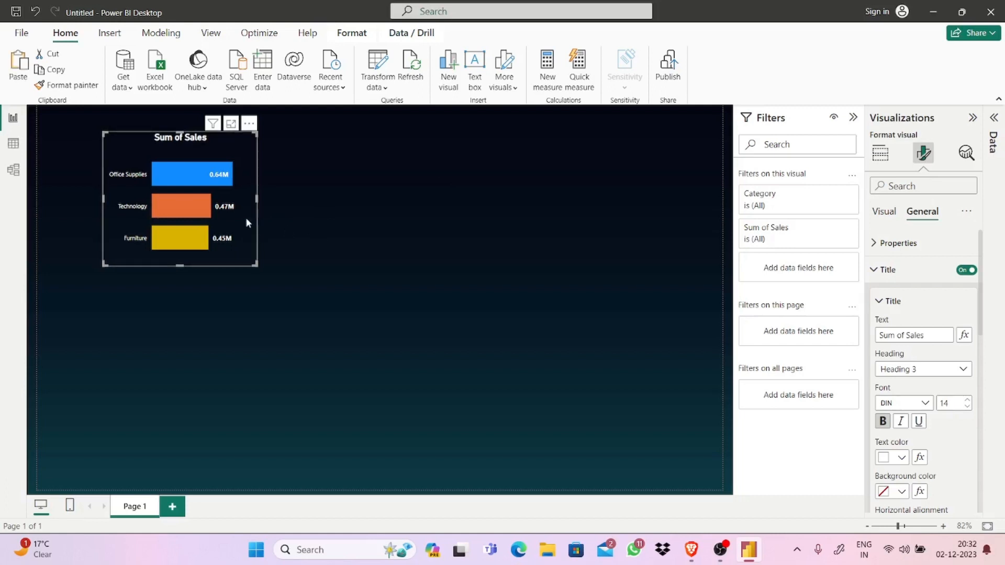
pyautogui.hotkey('ctrl', 'v')
pyautogui.click(256, 230)
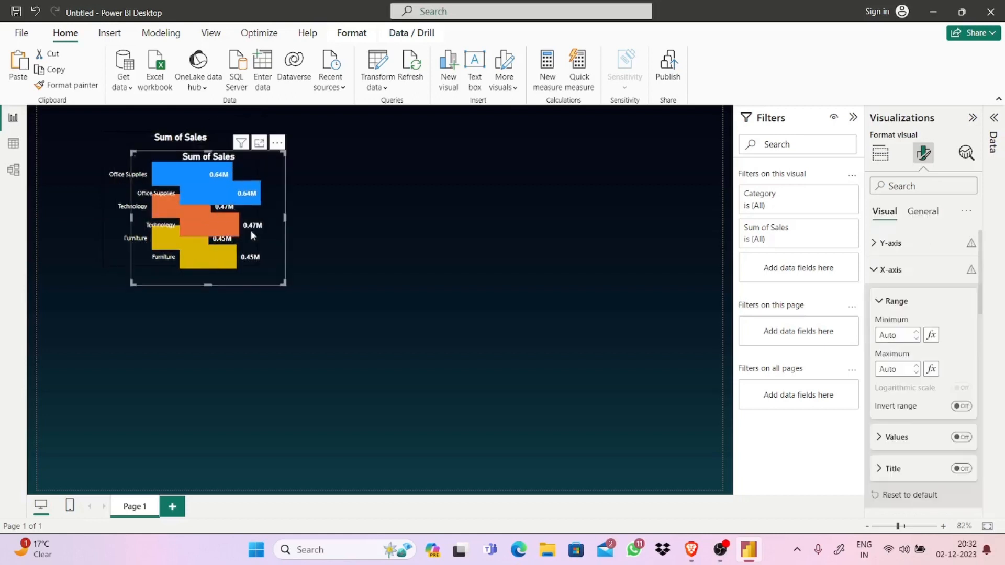
pyautogui.moveTo(250, 231); pyautogui.dragTo(439, 212)
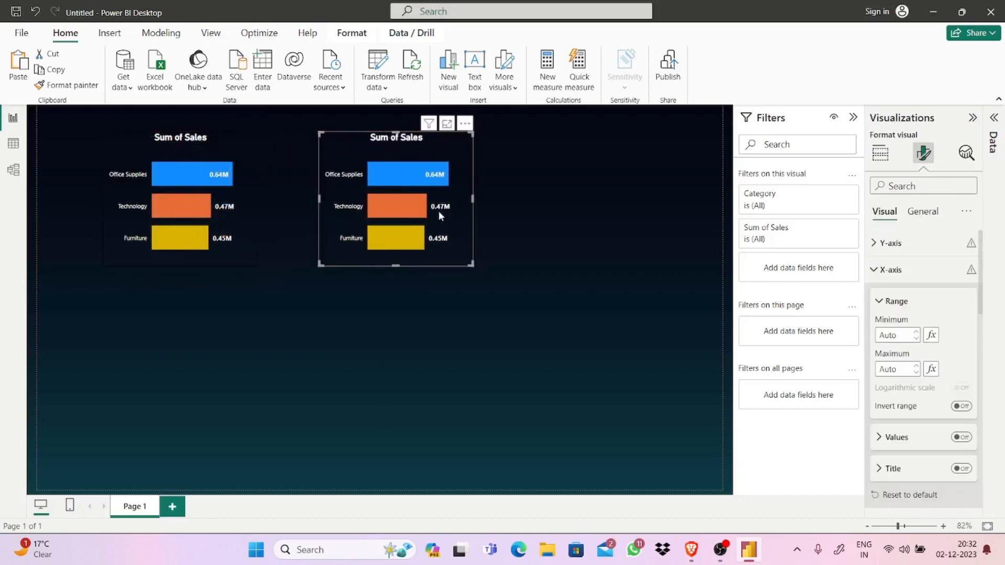
# - Highlight Technology in the original bar chart to test the interaction, and remove the duplicate chart from the page
pyautogui.click(270, 206)
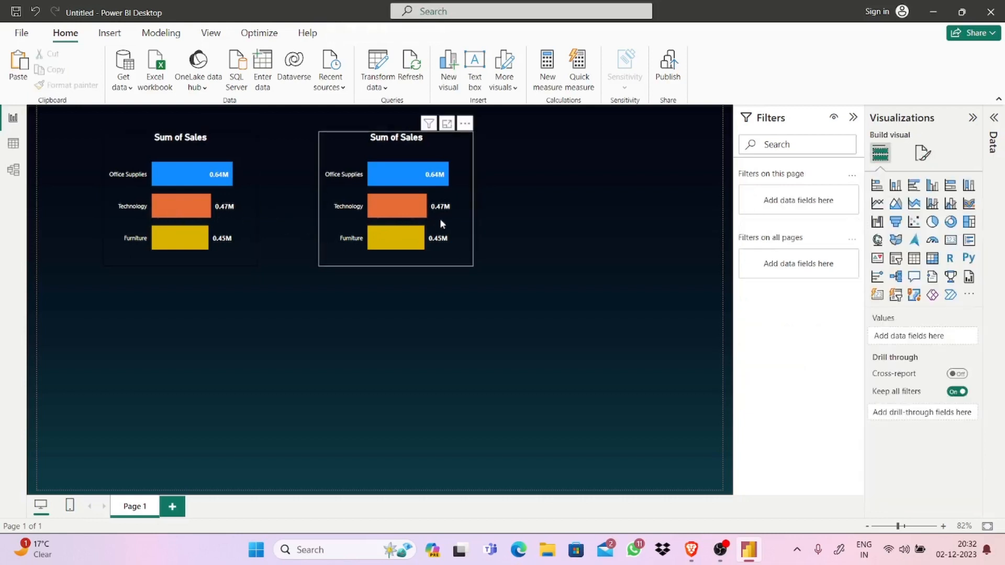
pyautogui.moveTo(440, 219); pyautogui.dragTo(444, 226)
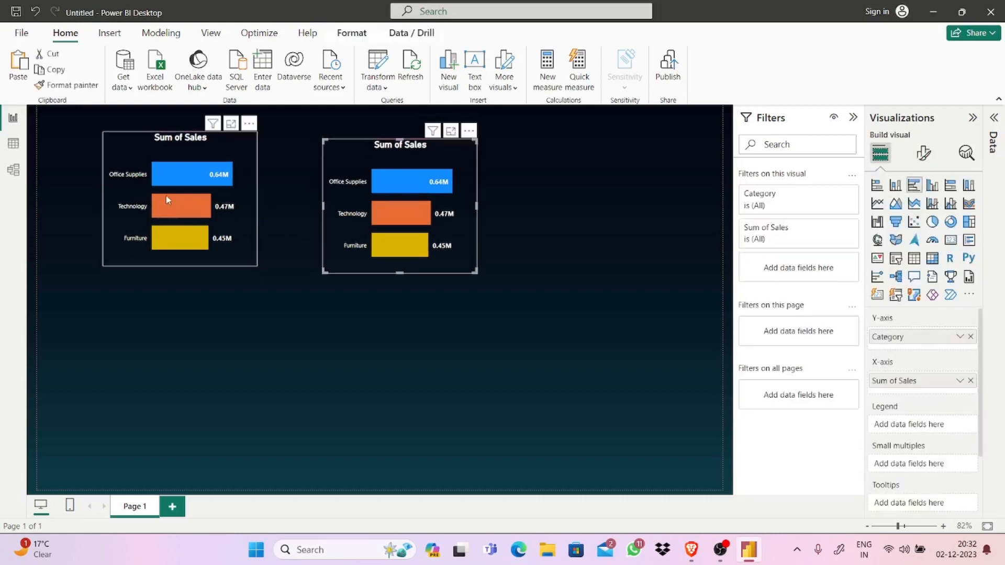
pyautogui.click(165, 195)
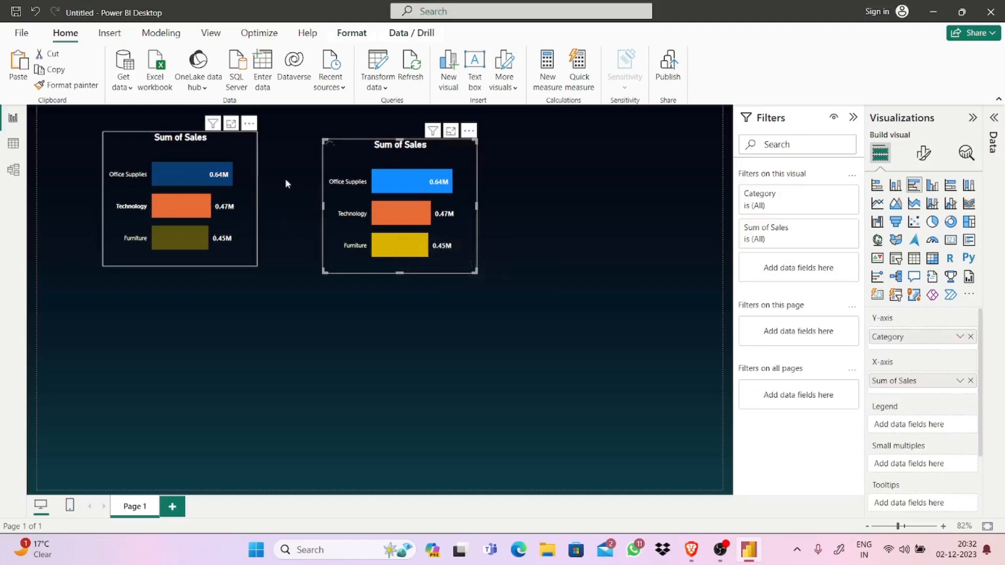
pyautogui.click(468, 132)
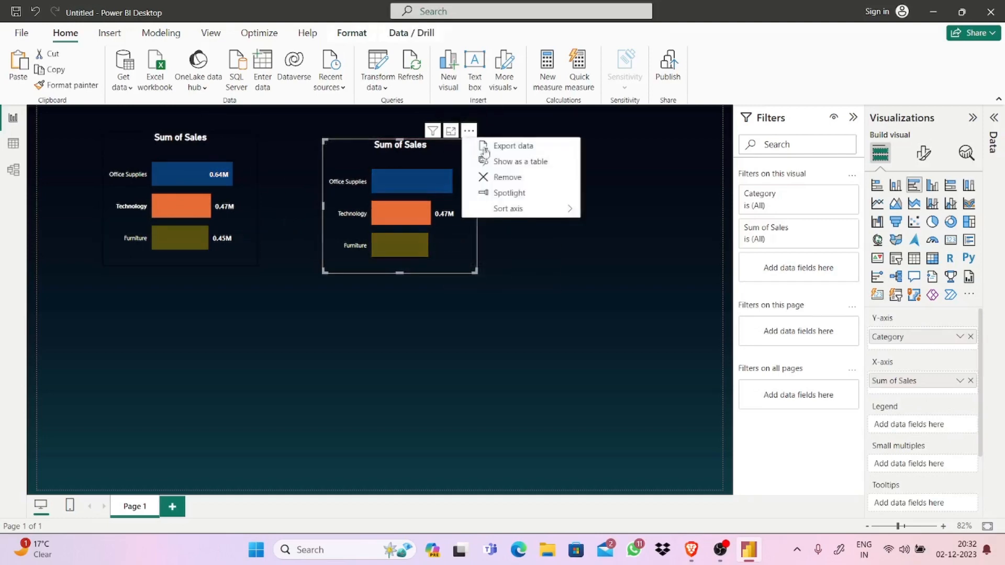
pyautogui.click(506, 180)
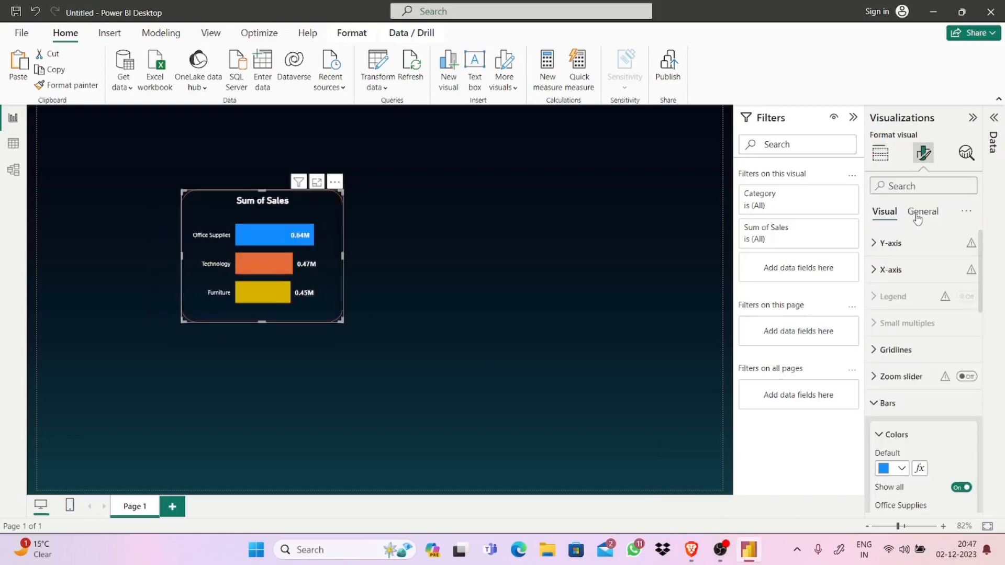
# - Set the rounded corners of the bar chart's visual border to 27 px
pyautogui.click(916, 215)
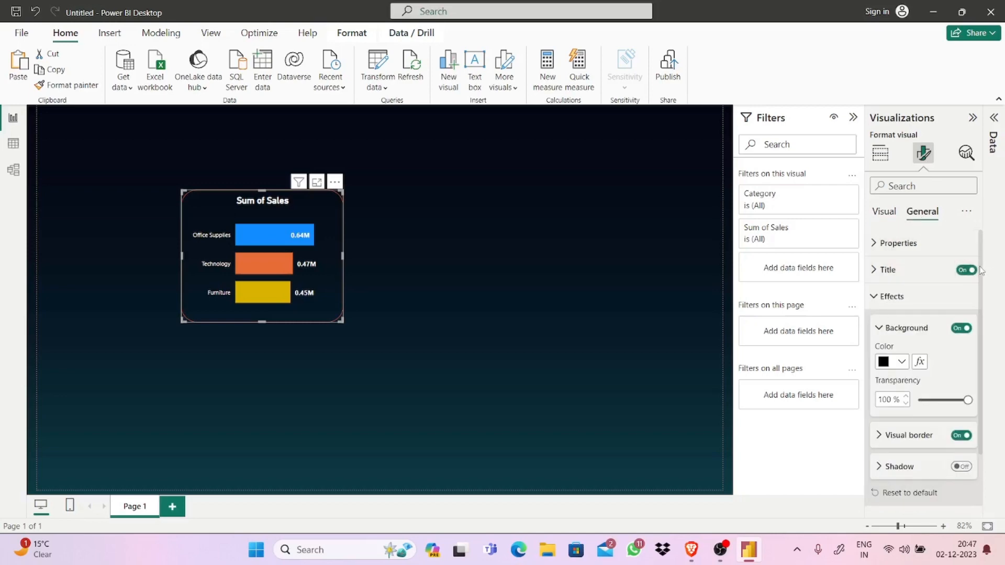
pyautogui.scroll(-1, 981, 269)
pyautogui.scroll(1, 978, 266)
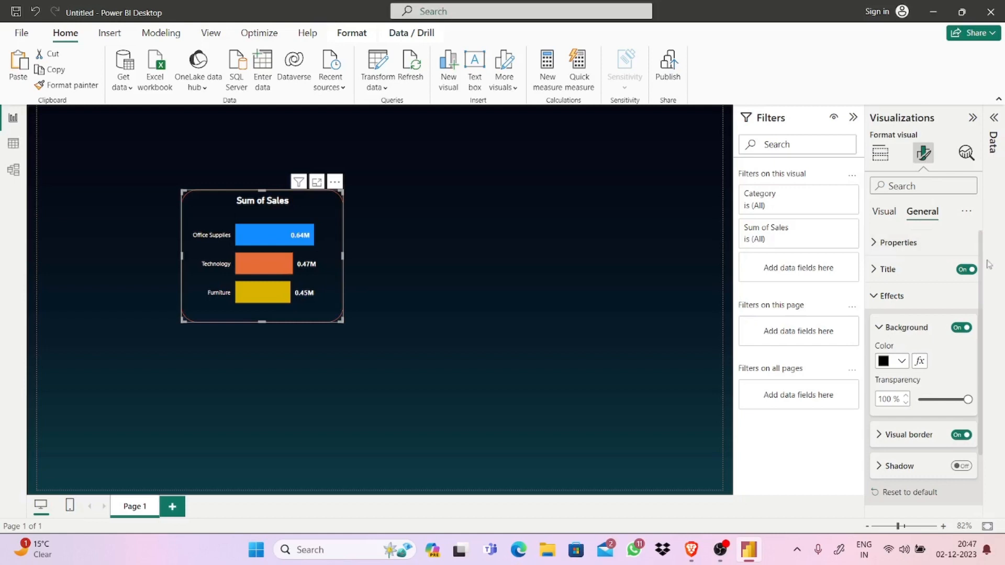
pyautogui.scroll(-5, 982, 338)
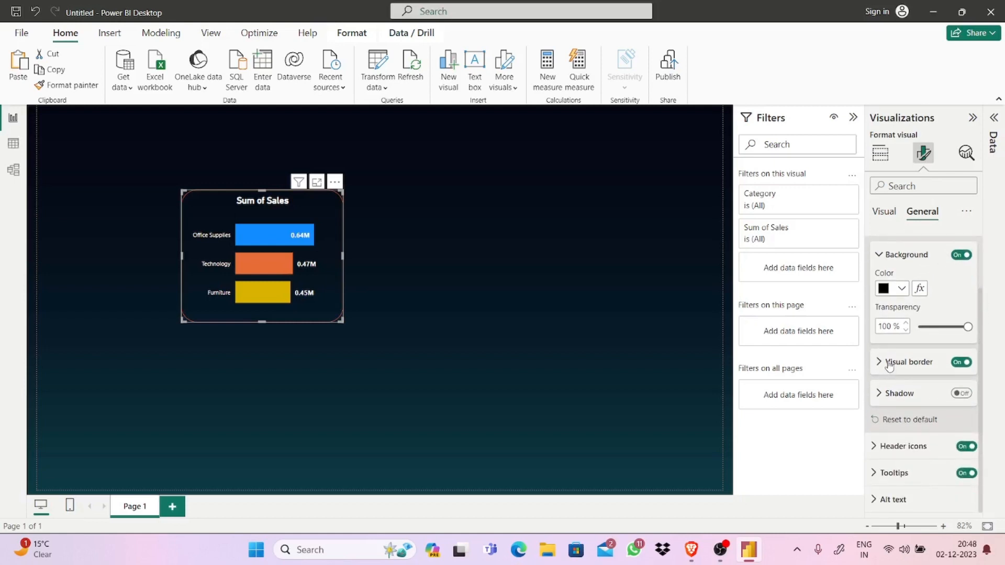
pyautogui.click(888, 364)
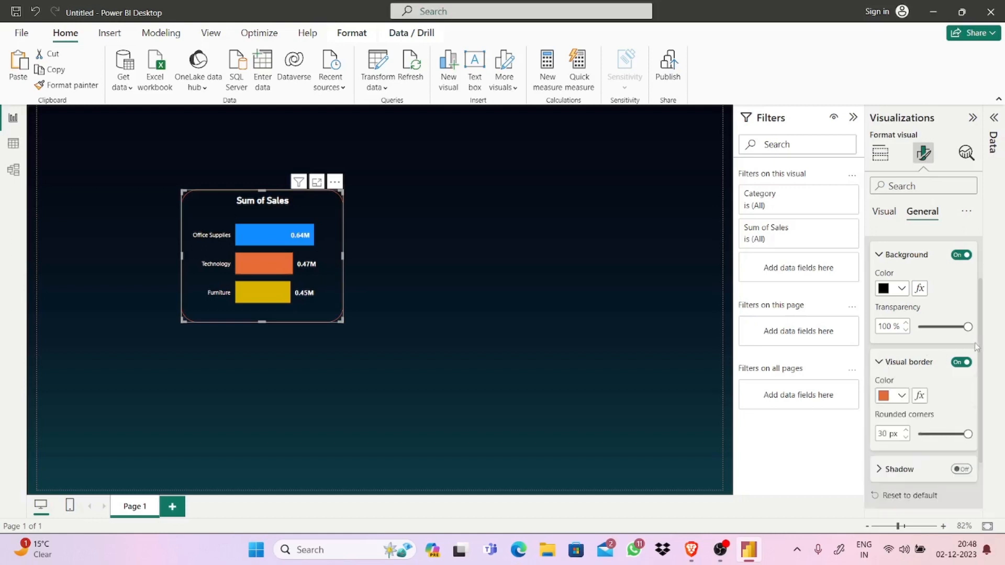
pyautogui.scroll(-1, 981, 356)
pyautogui.scroll(-1, 980, 359)
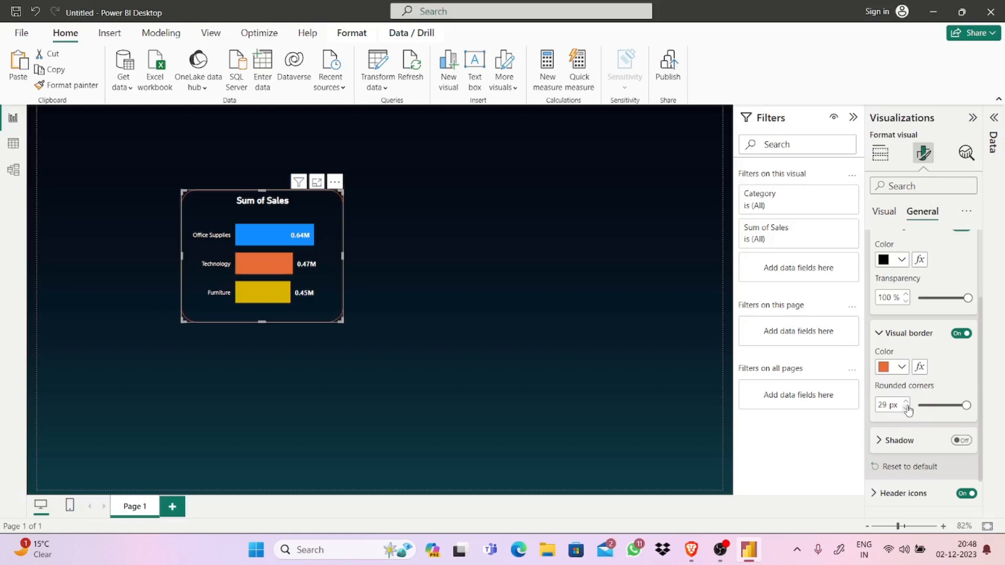
pyautogui.click(906, 409)
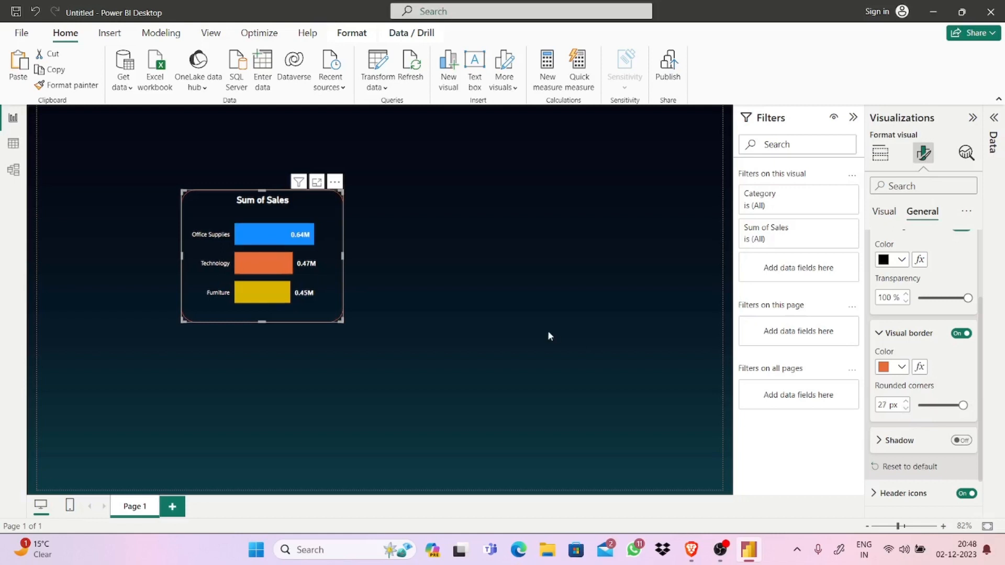
pyautogui.click(530, 322)
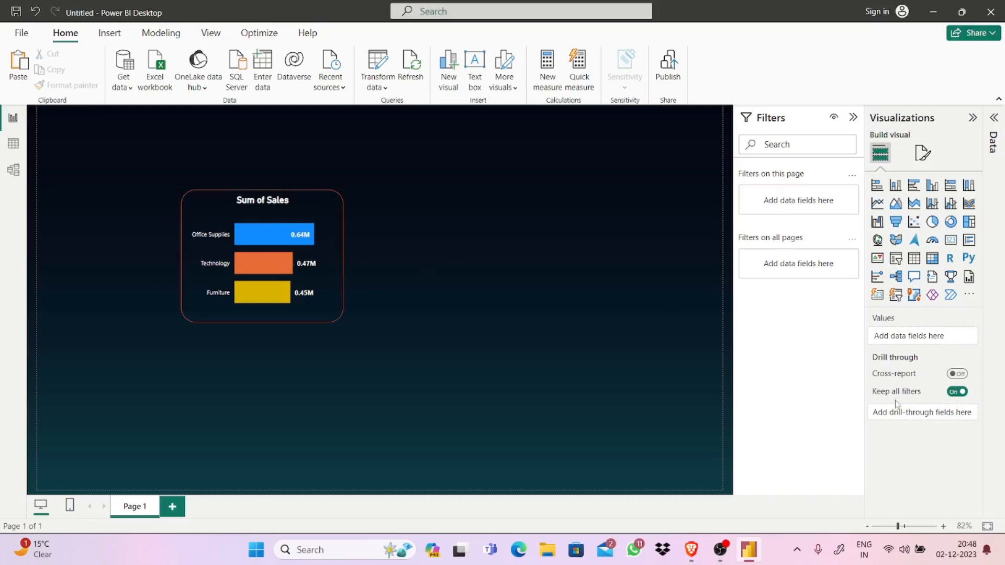
# - Set the bar chart's visual border color to the recently used orange
pyautogui.click(334, 293)
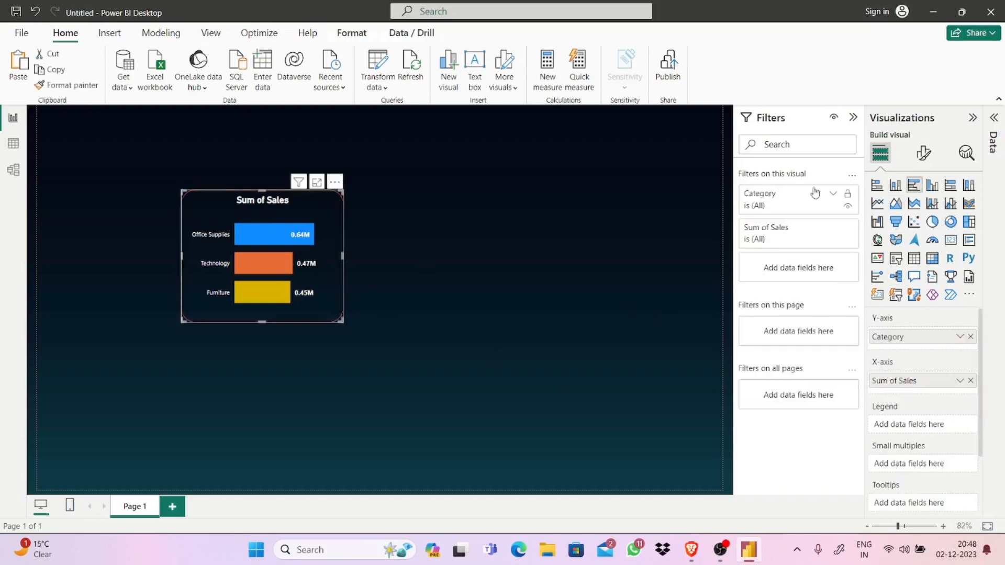
pyautogui.click(923, 157)
pyautogui.click(918, 213)
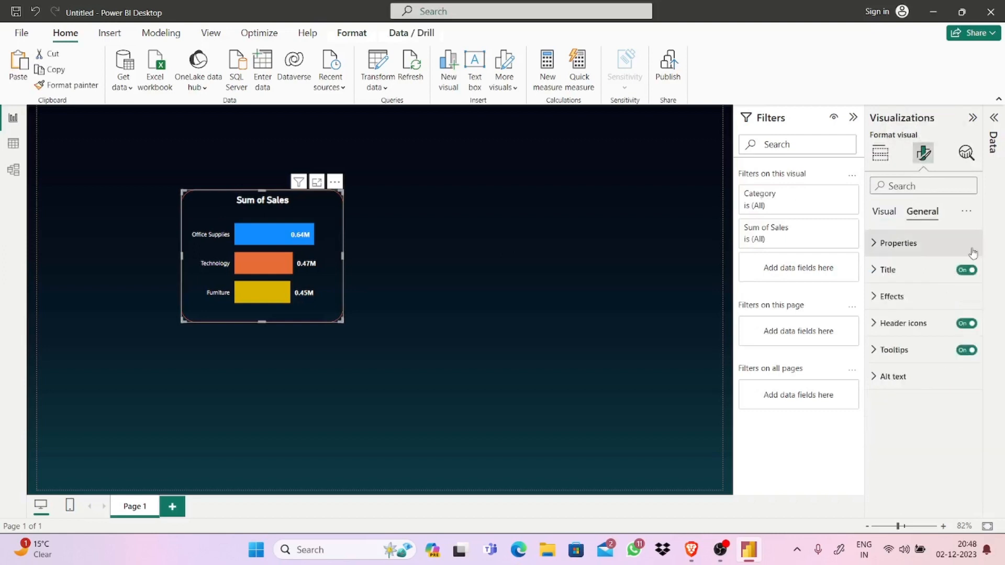
pyautogui.click(895, 296)
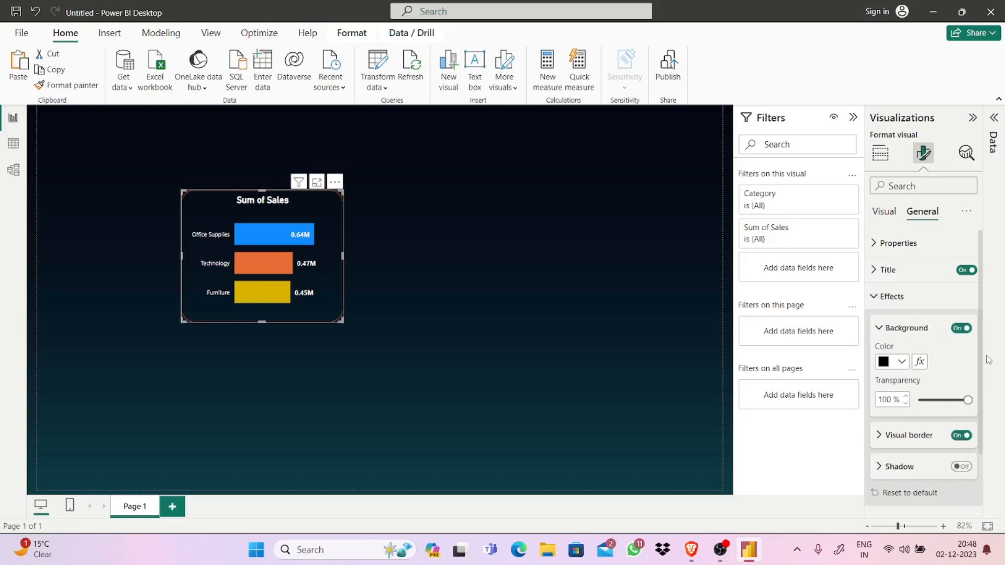
pyautogui.click(908, 439)
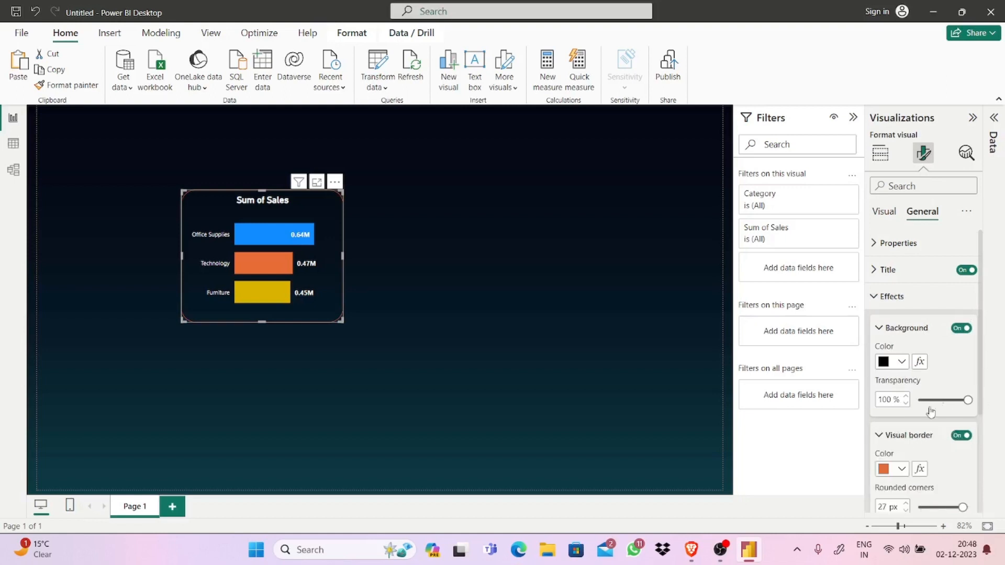
pyautogui.moveTo(980, 354); pyautogui.dragTo(983, 430)
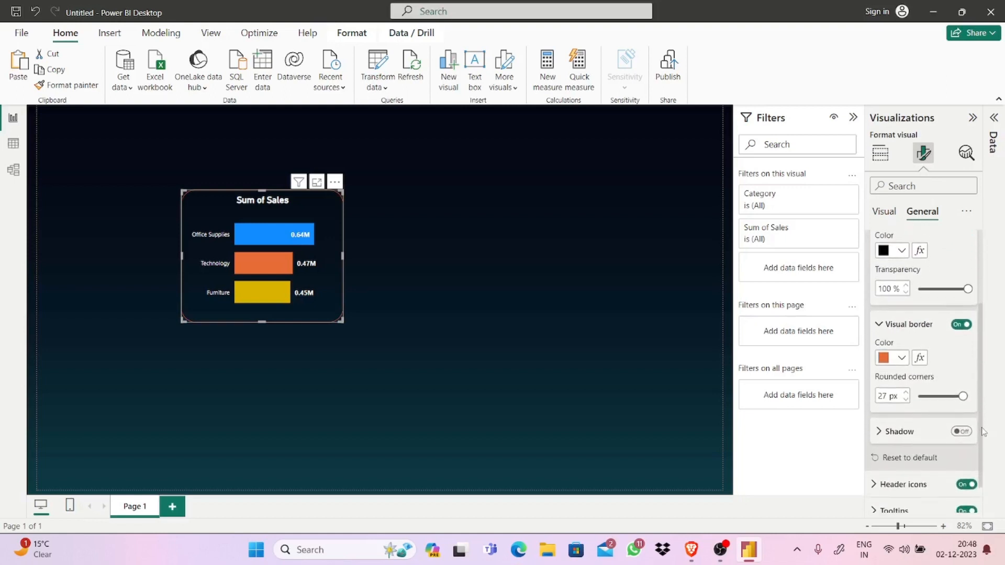
pyautogui.click(902, 358)
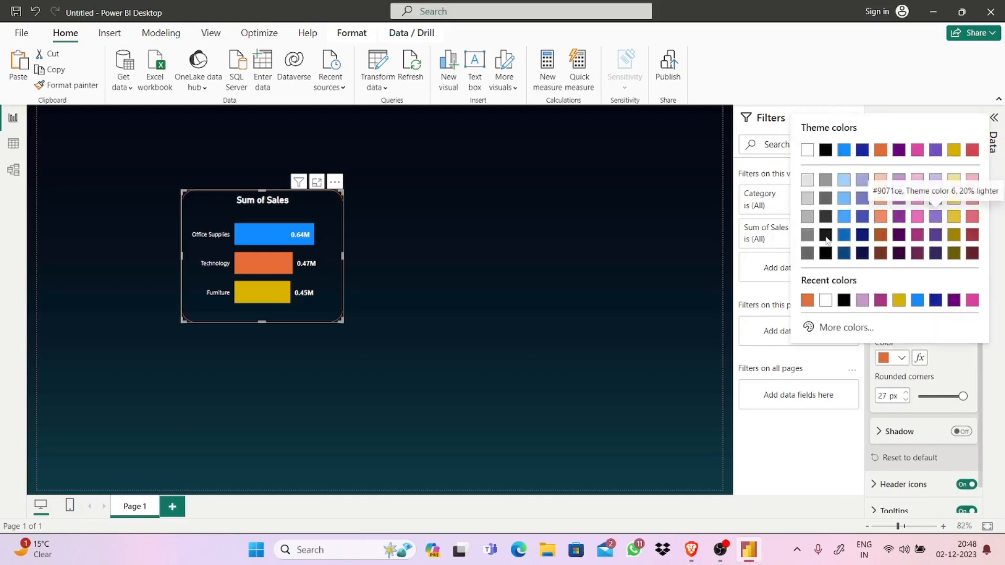
pyautogui.click(807, 301)
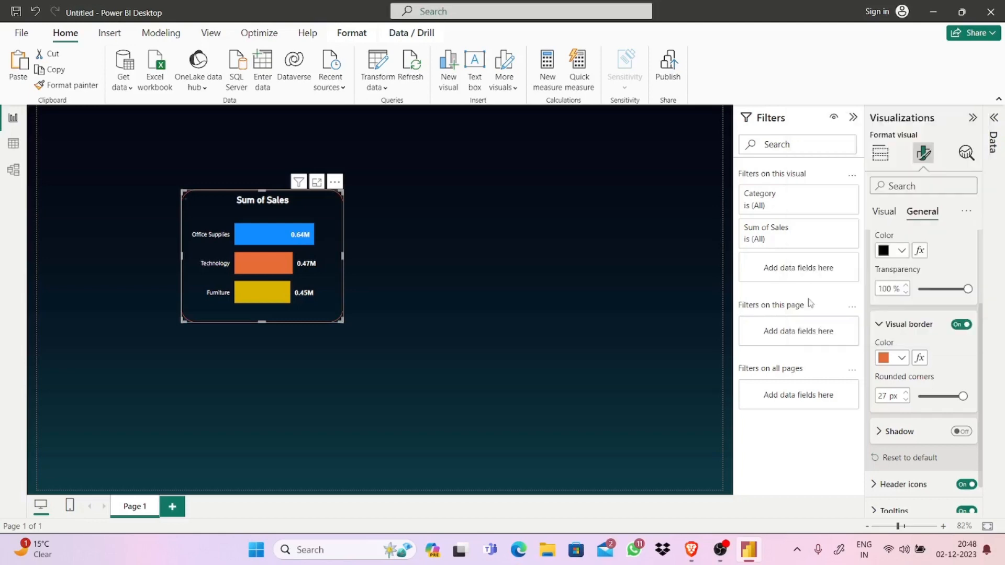
pyautogui.click(573, 336)
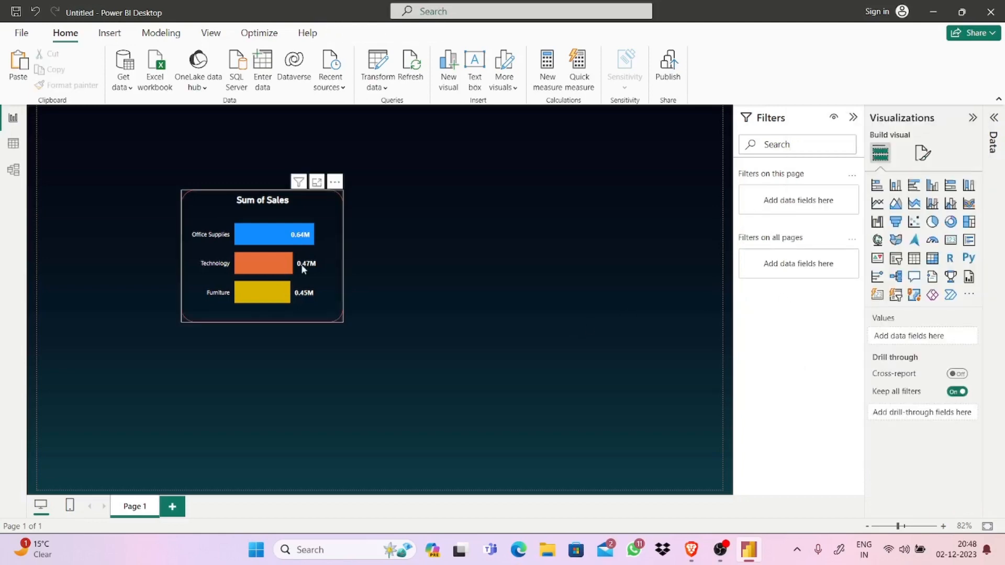
# - Move the bar chart slightly lower, duplicate it, and align the copy beside it at the same height
pyautogui.click(299, 296)
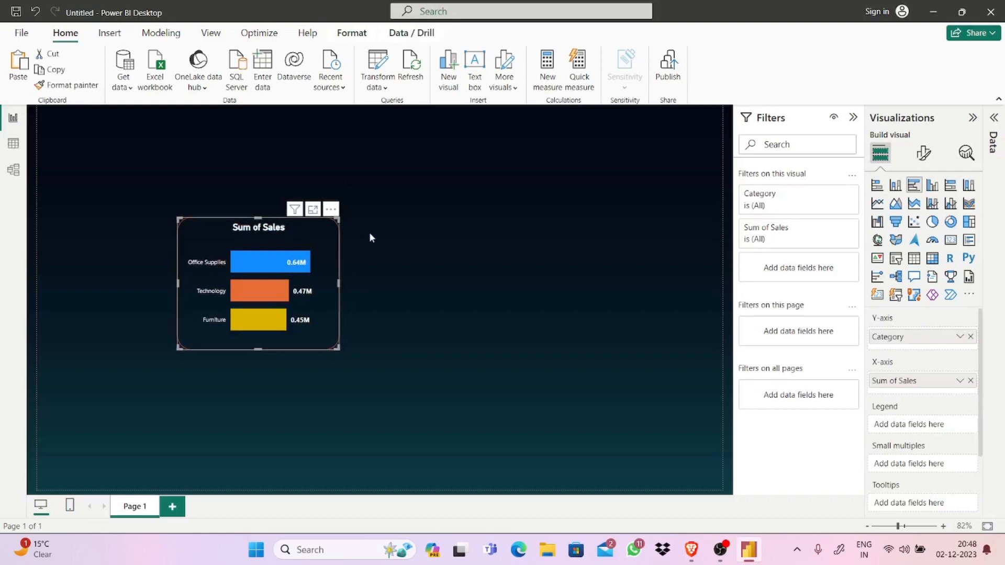
pyautogui.hotkey('ctrl', 'c')
pyautogui.hotkey('ctrl', 'v')
pyautogui.moveTo(316, 255); pyautogui.dragTo(513, 283)
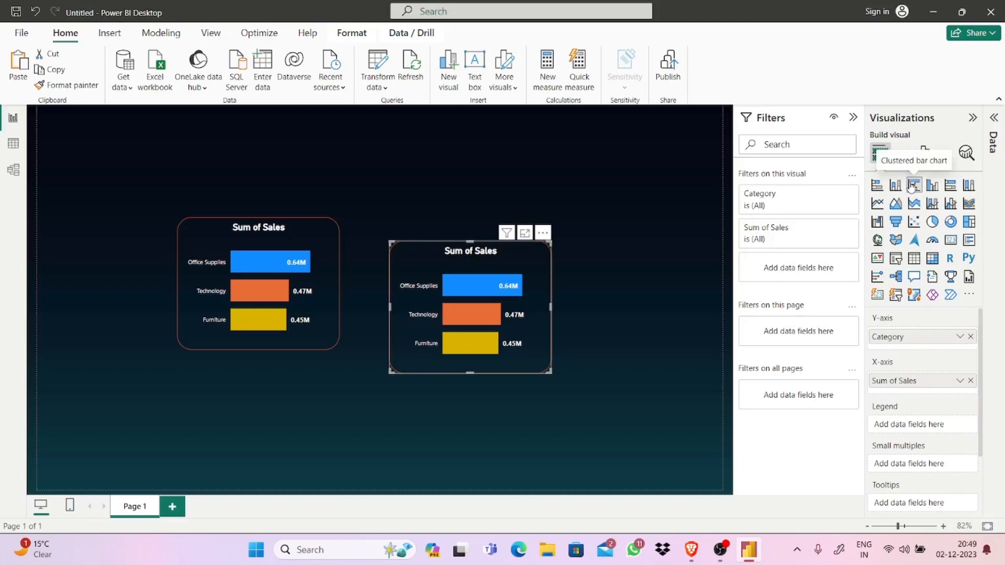
pyautogui.moveTo(531, 258); pyautogui.dragTo(552, 235)
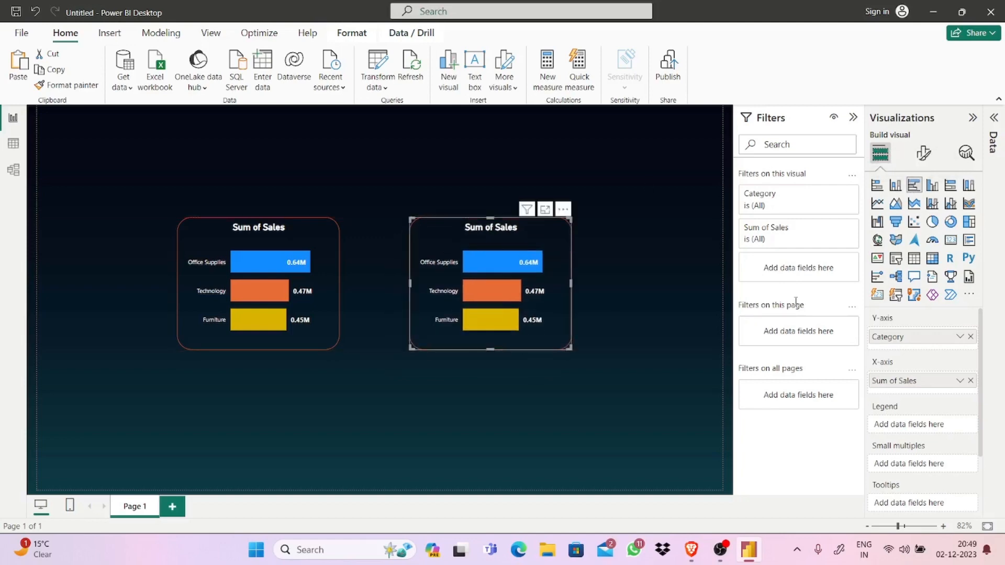
# - Show the list of data fields and hide the filters, with the report page zoomed to 68%
pyautogui.click(993, 118)
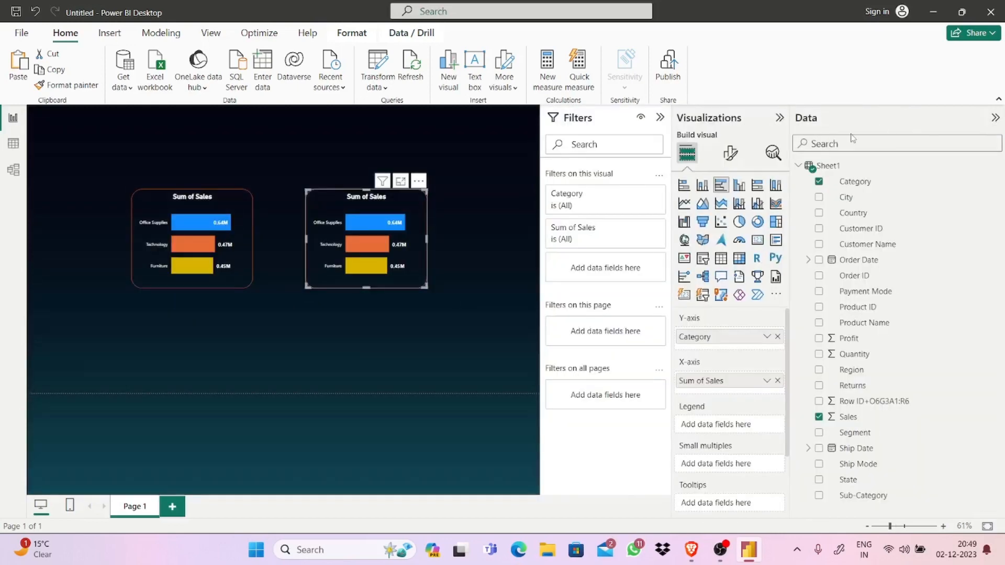
pyautogui.click(884, 527)
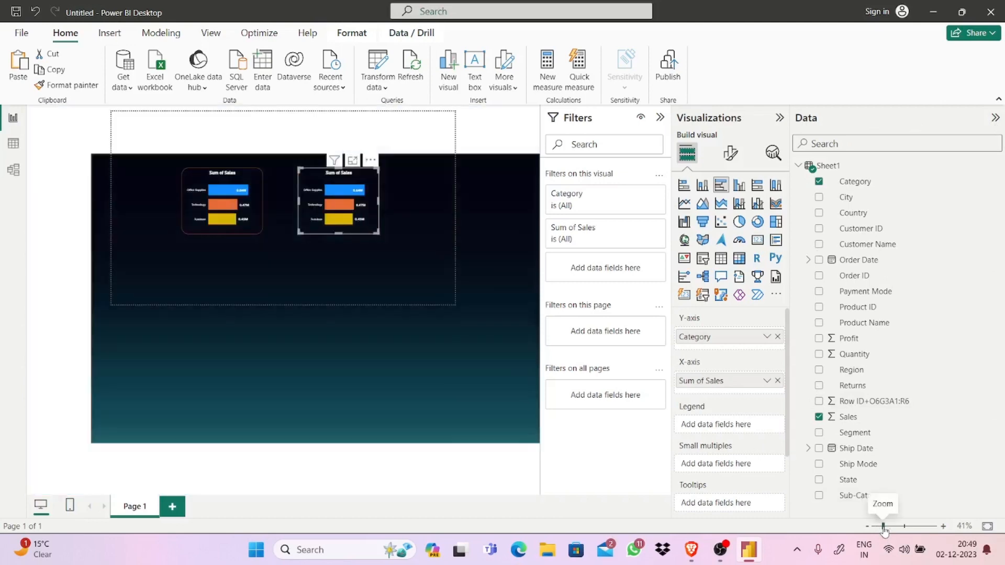
pyautogui.moveTo(884, 526)
pyautogui.mouseDown()
pyautogui.moveTo(907, 526)
pyautogui.moveTo(891, 527)
pyautogui.mouseUp()
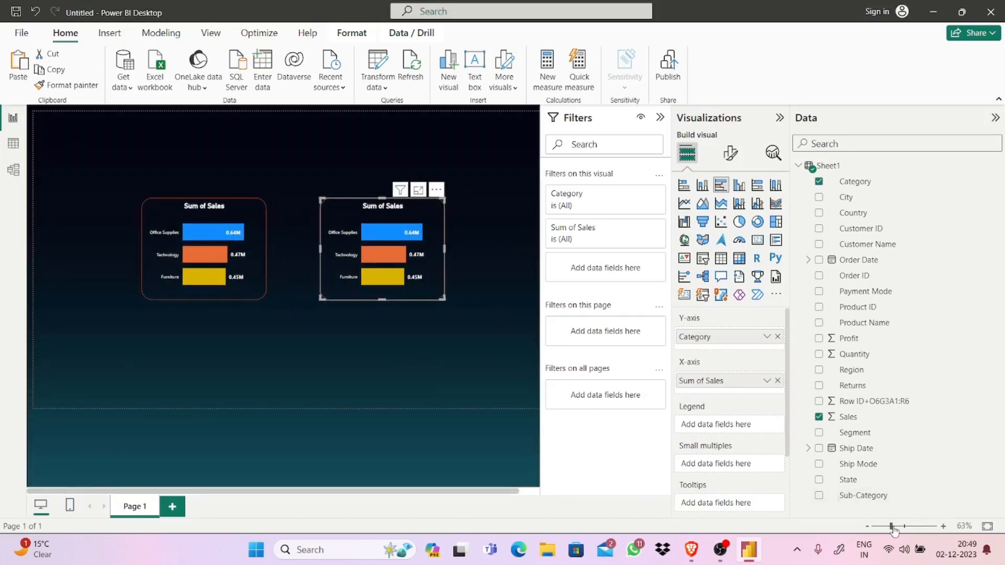
pyautogui.moveTo(891, 528); pyautogui.dragTo(894, 527)
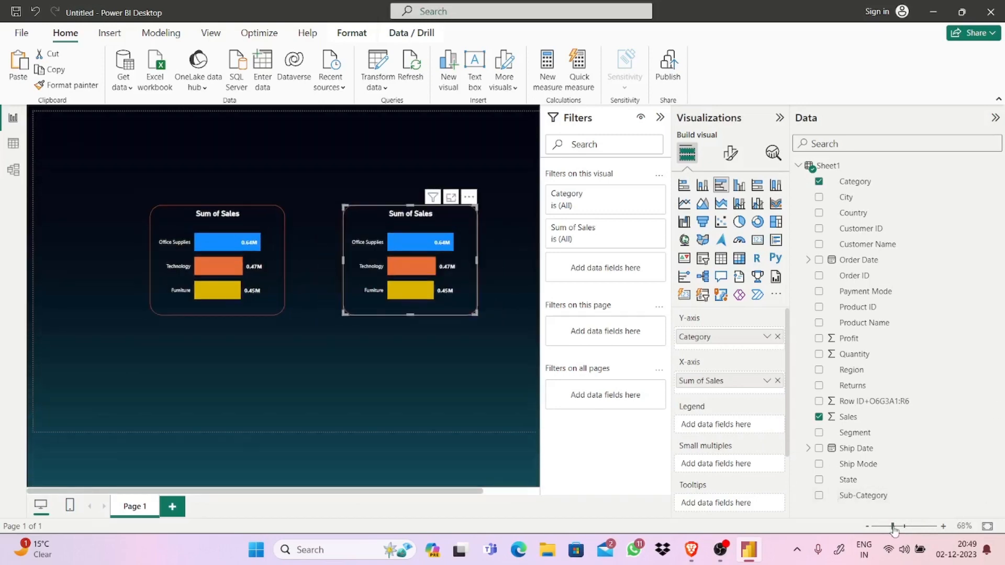
pyautogui.click(659, 117)
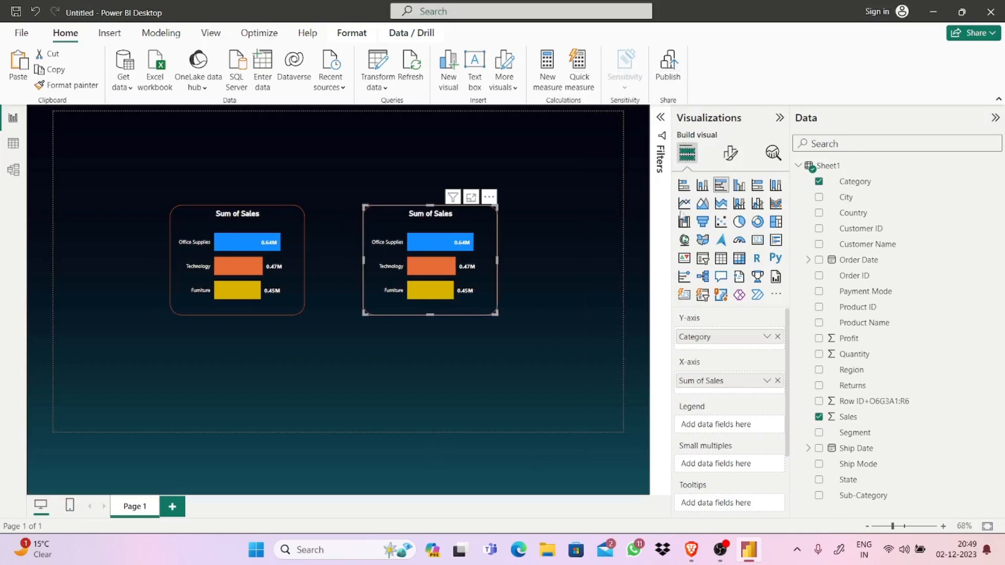
pyautogui.click(436, 432)
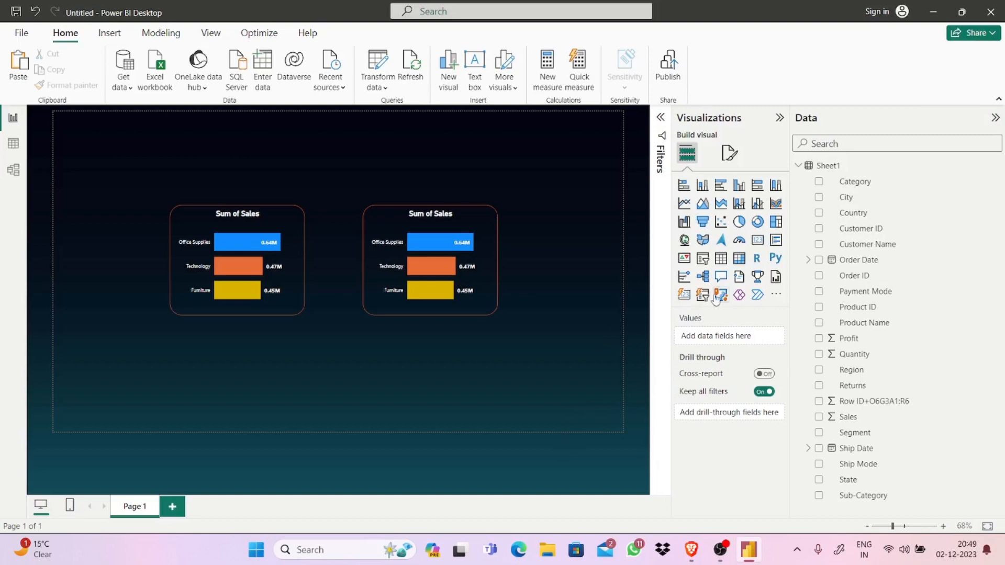
pyautogui.click(731, 152)
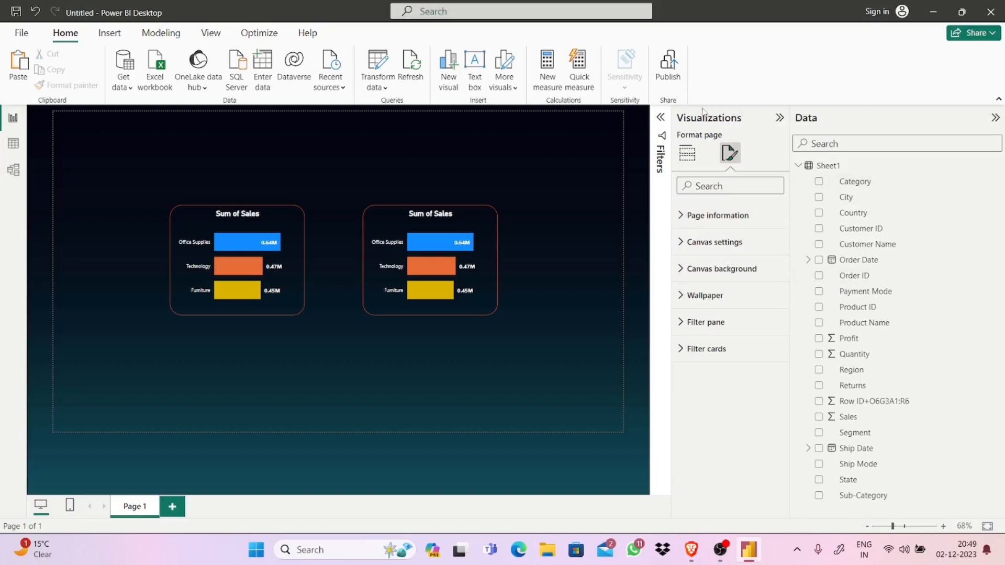
pyautogui.click(692, 157)
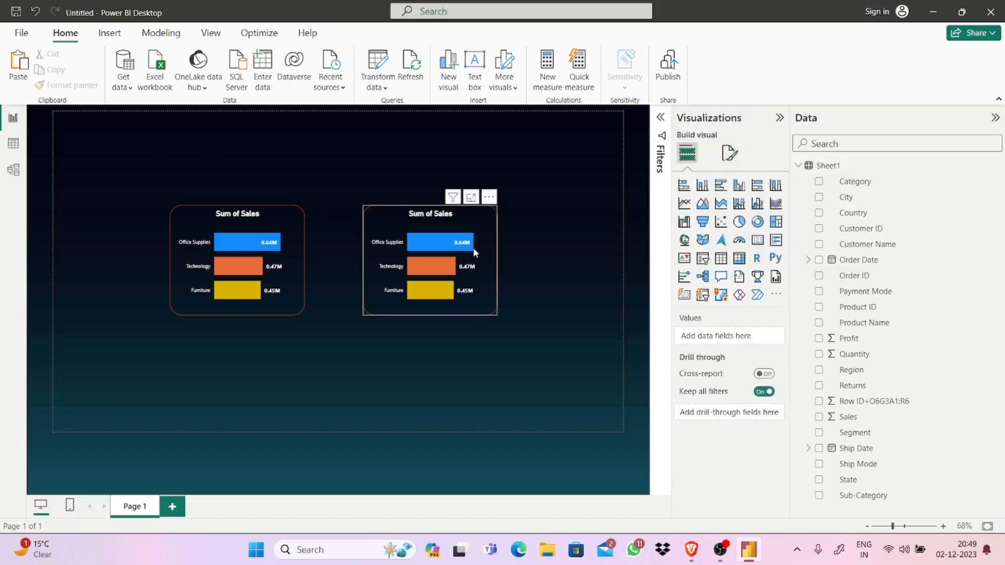
# - Select the duplicate Sum of Sales chart and move it slightly lower on the page
pyautogui.moveTo(474, 247)
pyautogui.moveTo(475, 270); pyautogui.dragTo(474, 287)
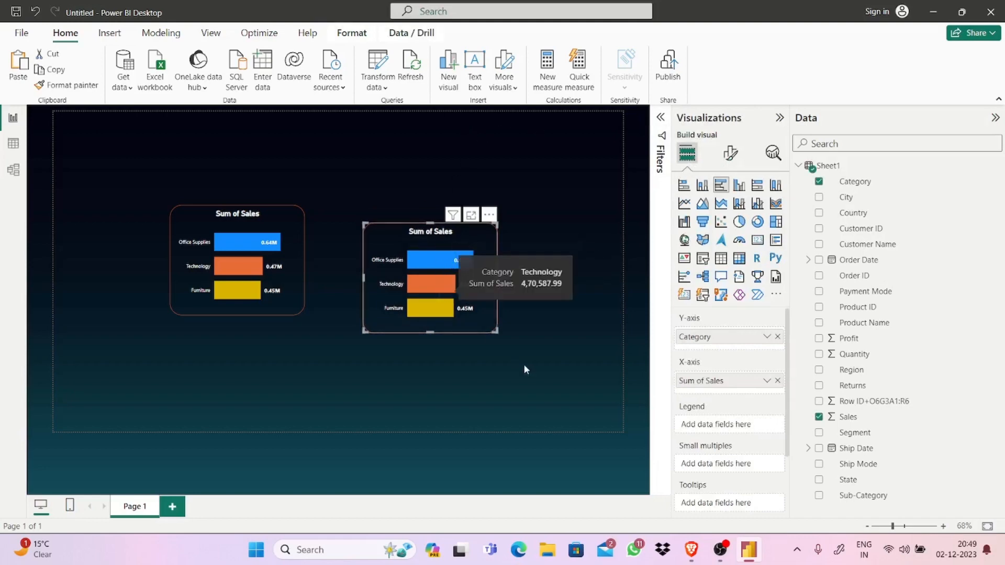
# - Move the duplicated Sum of Sales chart farther away from the original chart on the page
pyautogui.moveTo(471, 307)
pyautogui.moveTo(471, 308); pyautogui.dragTo(473, 326)
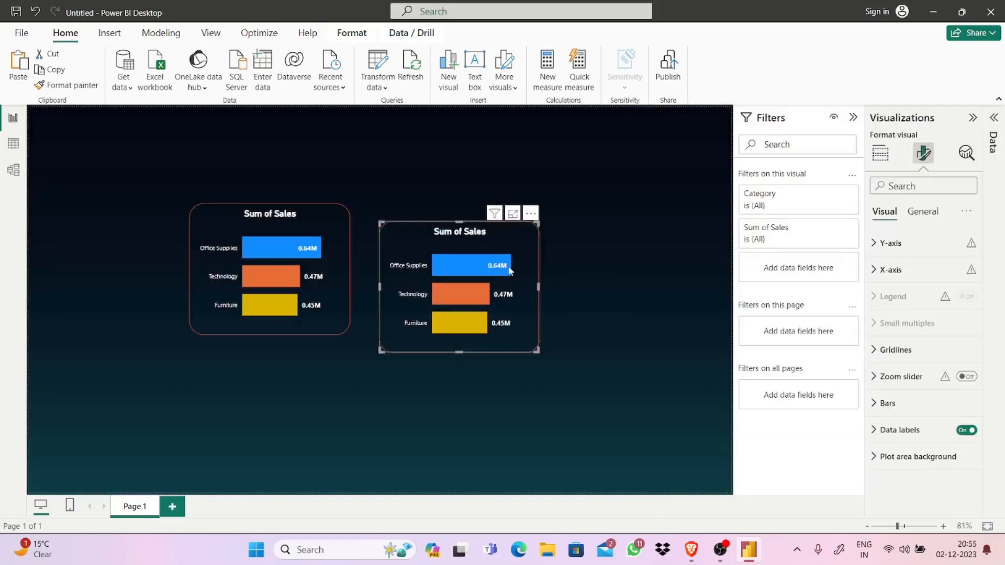
pyautogui.moveTo(514, 264); pyautogui.dragTo(550, 243)
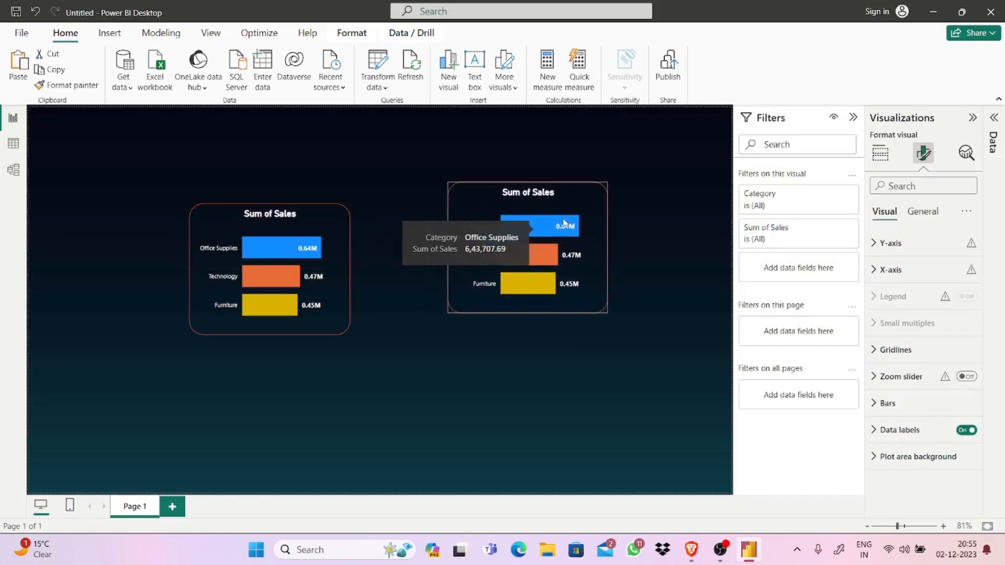
# - Replace Category with Sub-Category on the Y-axis of the duplicated Sum of Sales chart
pyautogui.click(904, 250)
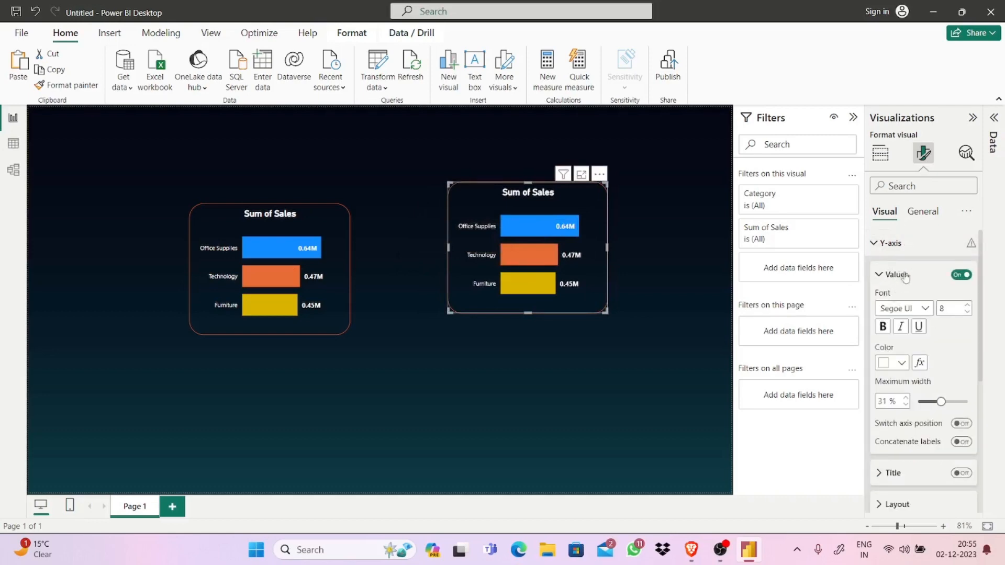
pyautogui.click(910, 248)
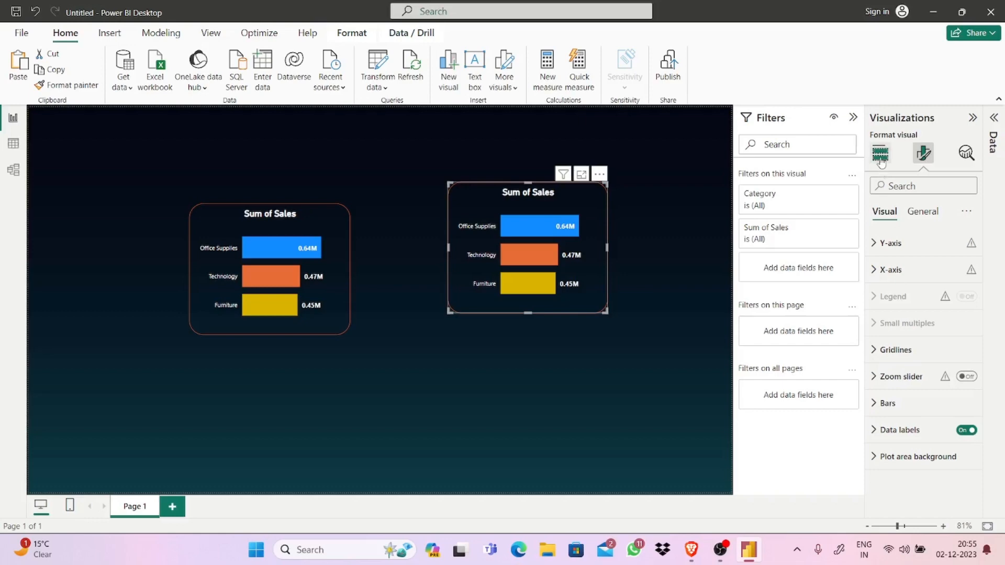
pyautogui.click(880, 157)
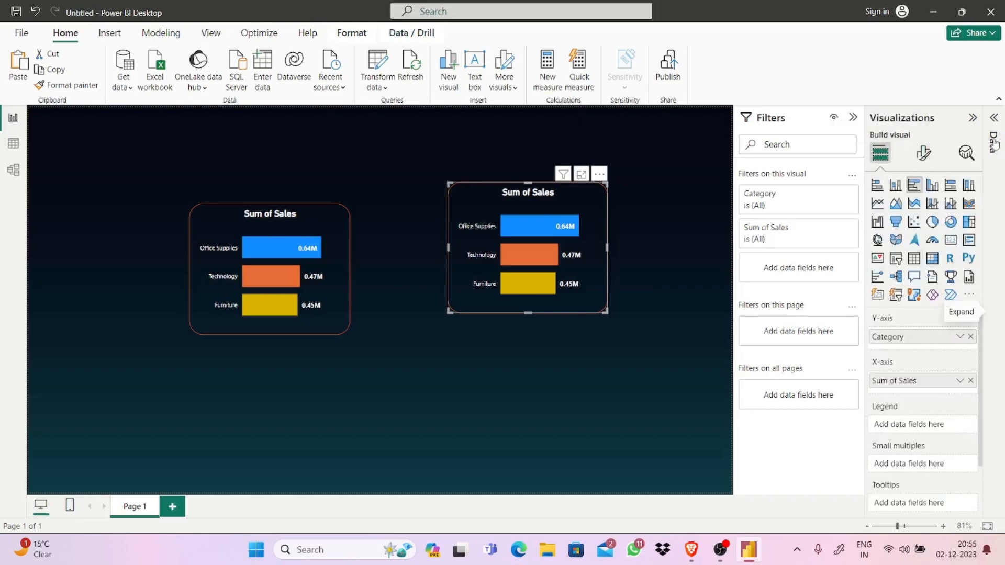
pyautogui.click(993, 121)
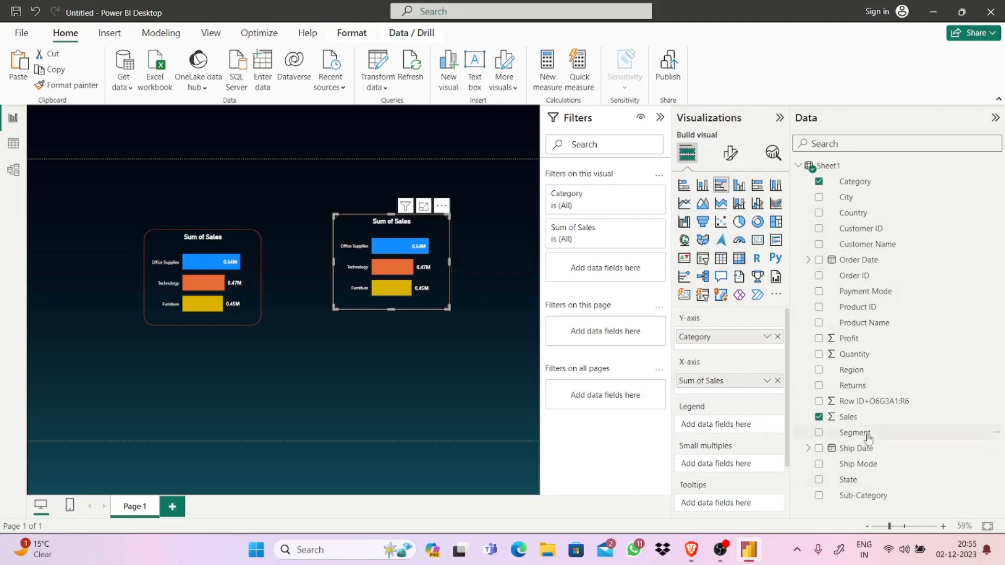
pyautogui.moveTo(854, 496); pyautogui.dragTo(726, 343)
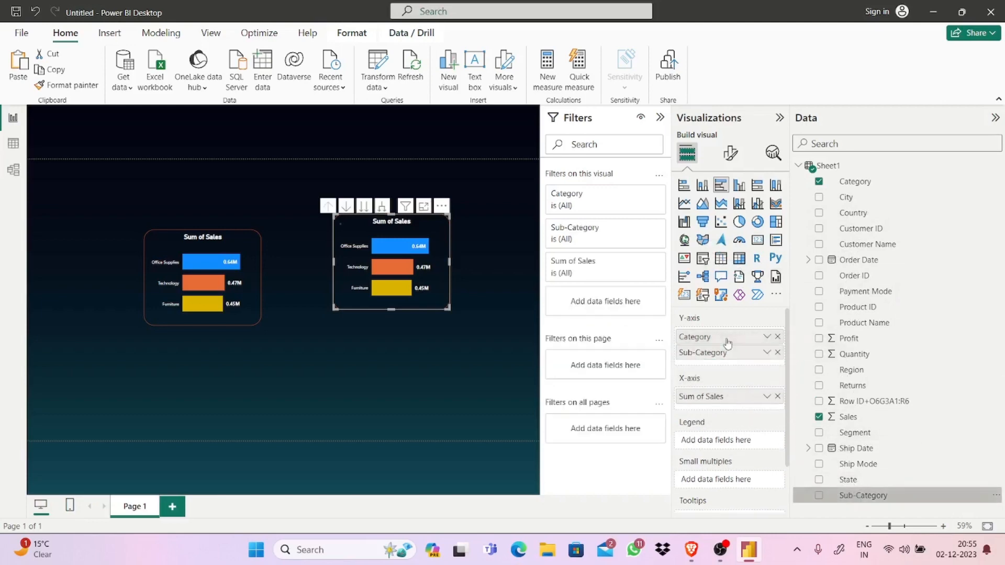
pyautogui.click(779, 338)
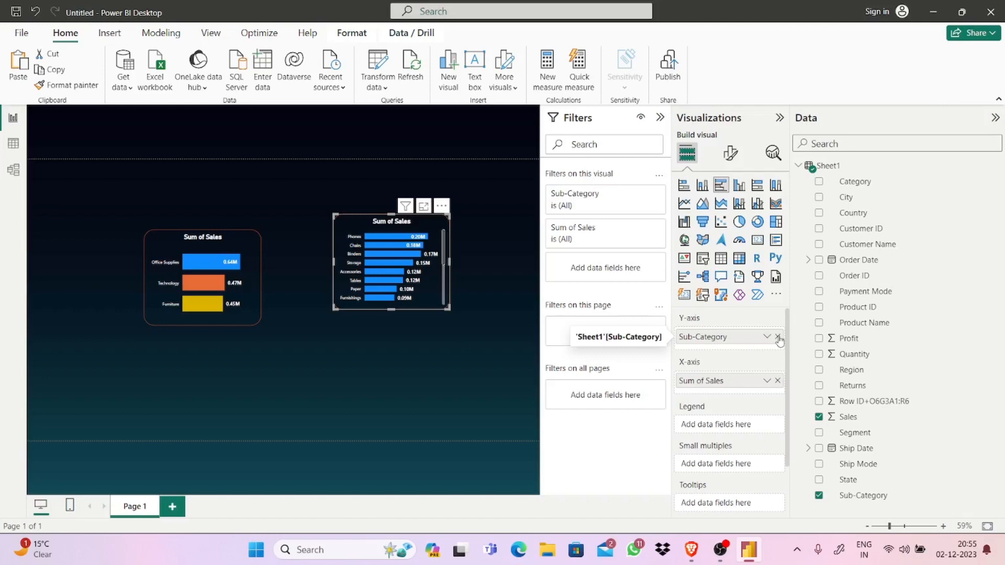
# - Move the sub-category chart higher on the page and enlarge it so more bars fit
pyautogui.moveTo(413, 282); pyautogui.dragTo(408, 321)
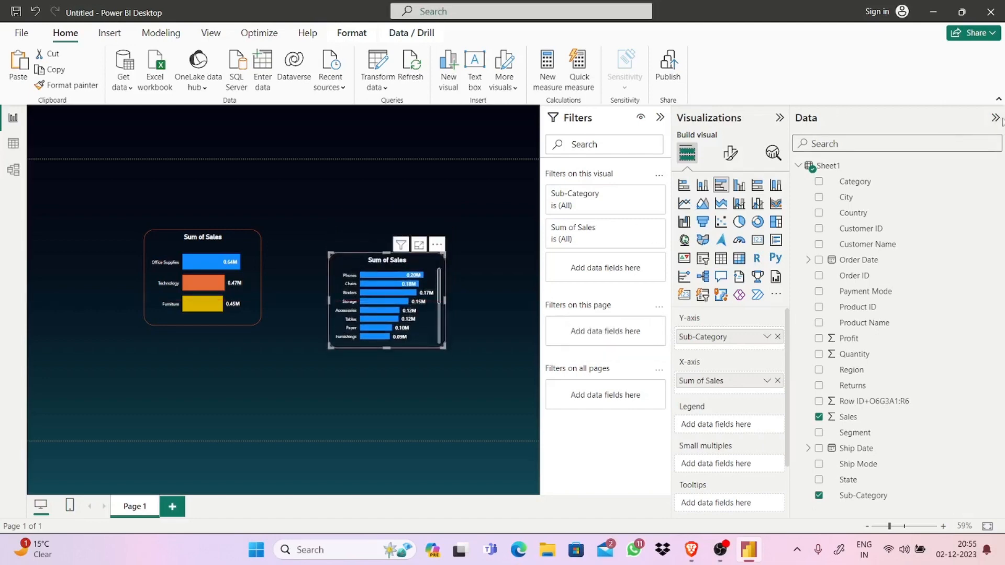
pyautogui.click(995, 118)
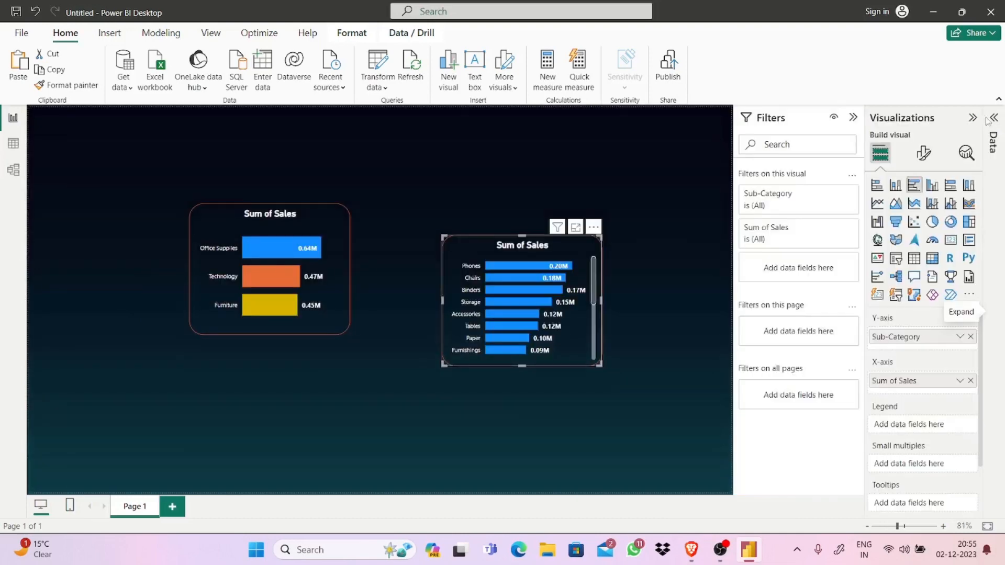
pyautogui.moveTo(574, 299); pyautogui.dragTo(549, 233)
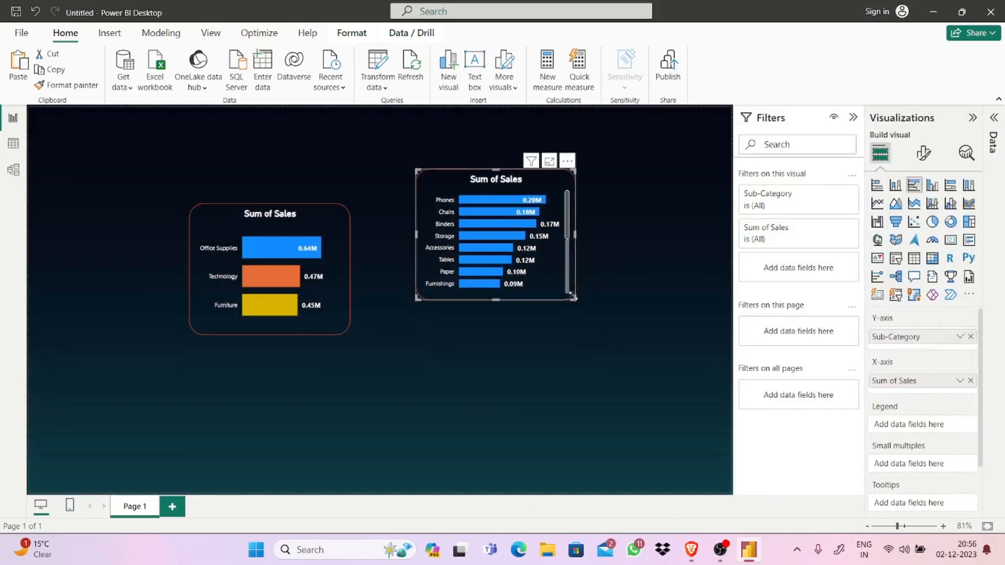
pyautogui.moveTo(574, 299); pyautogui.dragTo(657, 335)
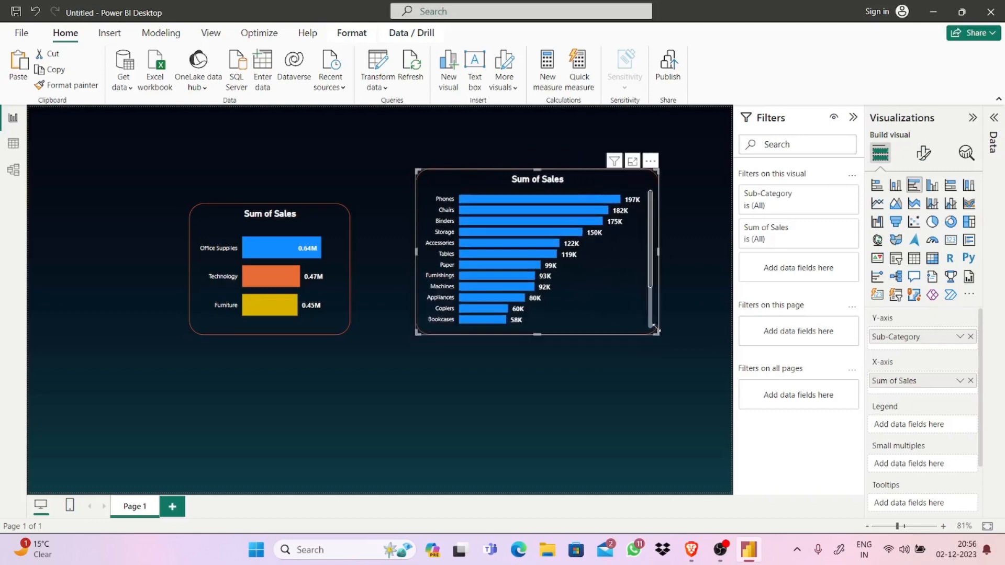
pyautogui.moveTo(649, 274); pyautogui.dragTo(649, 239)
# - Examine the Sub-Category and Sum of Sales filter options and the filter sorting choices for the sub-category chart
pyautogui.click(793, 204)
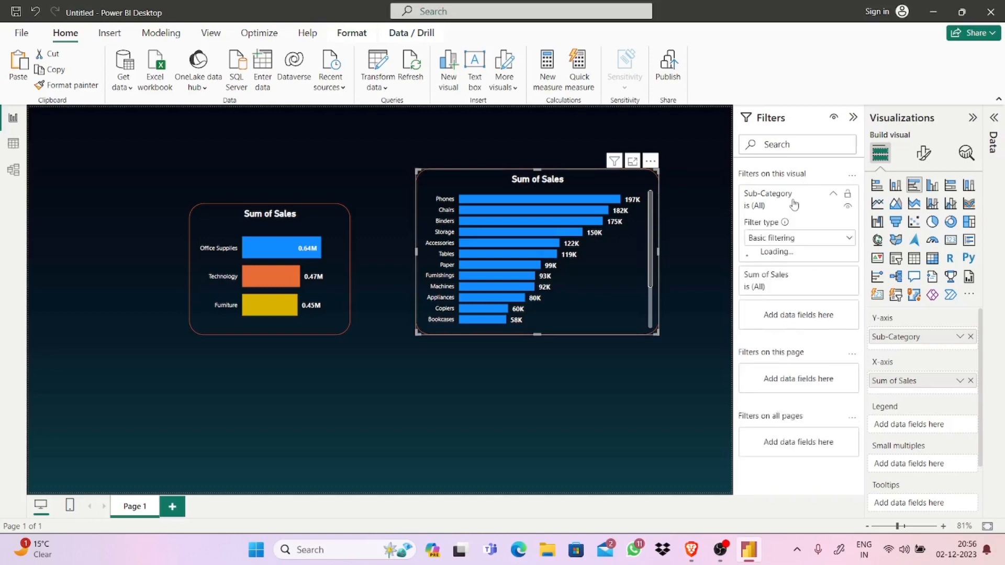
pyautogui.click(831, 197)
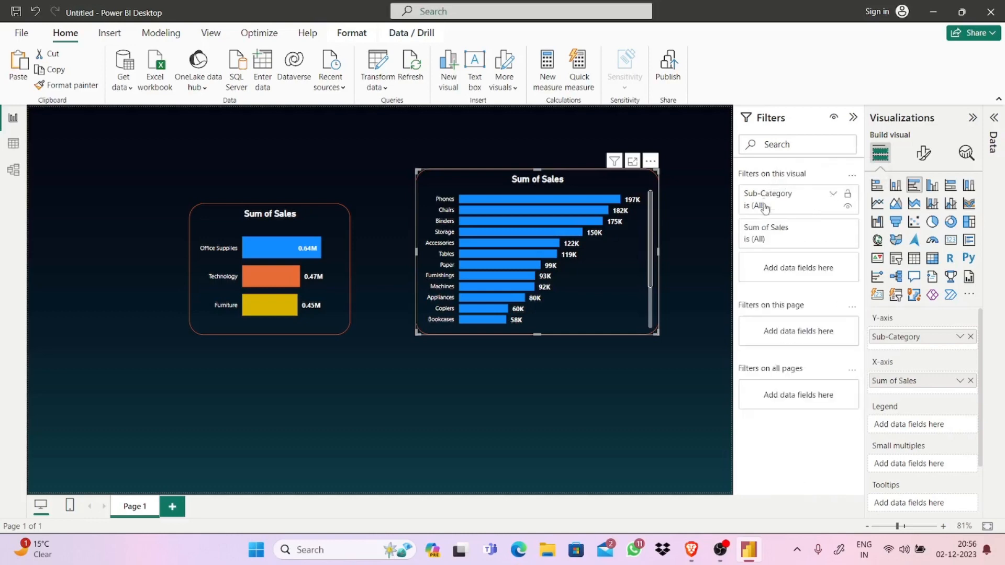
pyautogui.click(779, 234)
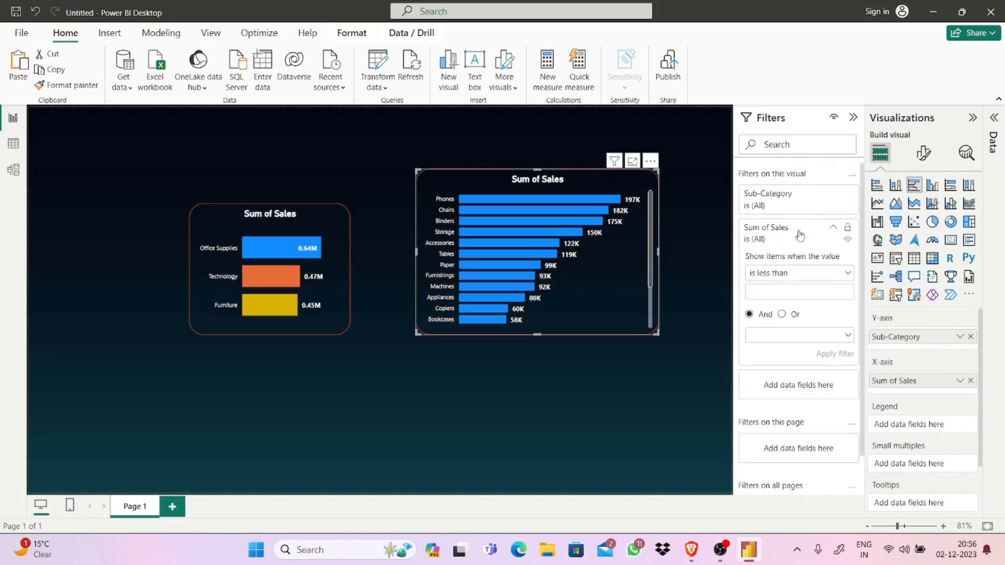
pyautogui.click(848, 274)
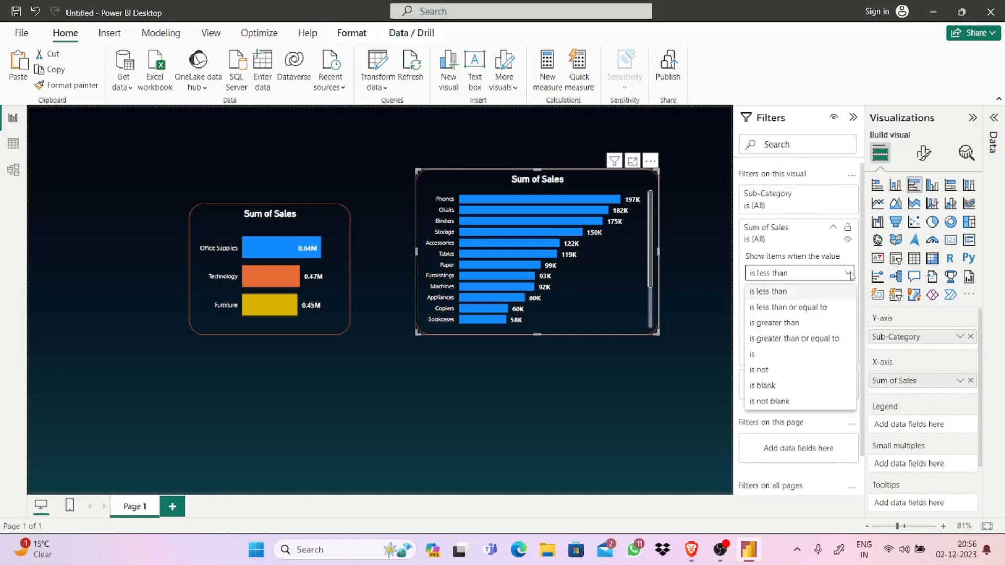
pyautogui.click(849, 275)
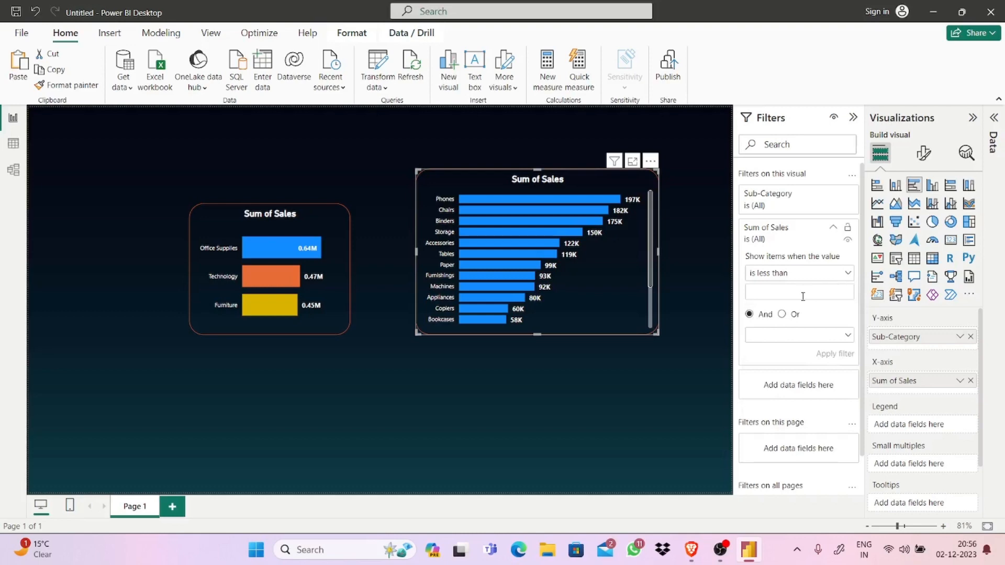
pyautogui.click(833, 231)
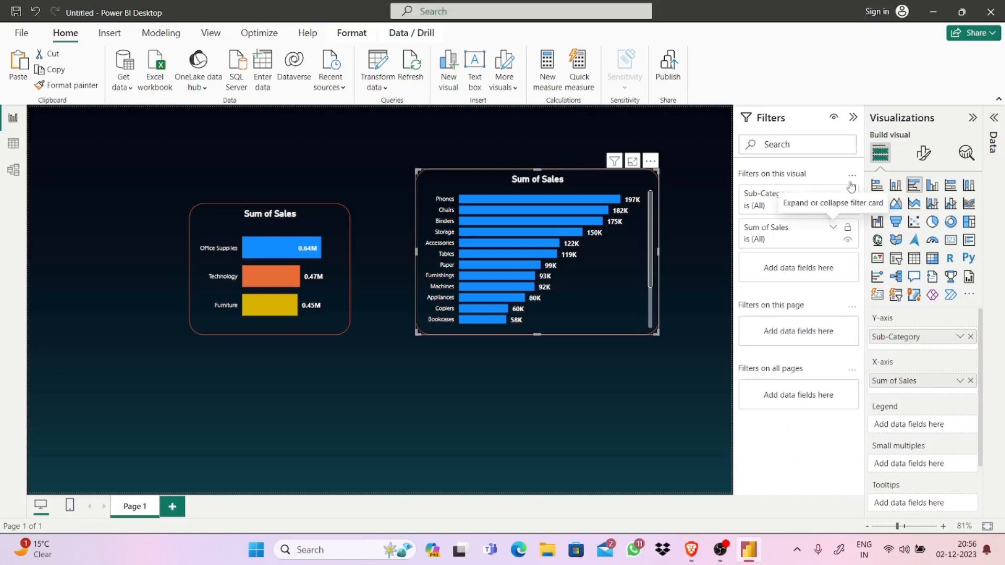
pyautogui.click(851, 176)
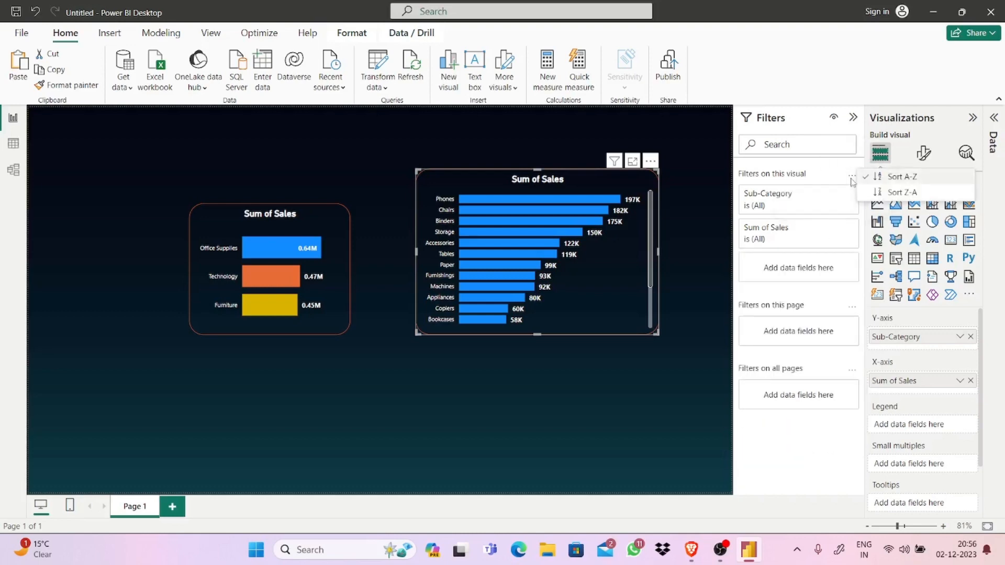
pyautogui.click(801, 207)
pyautogui.click(800, 207)
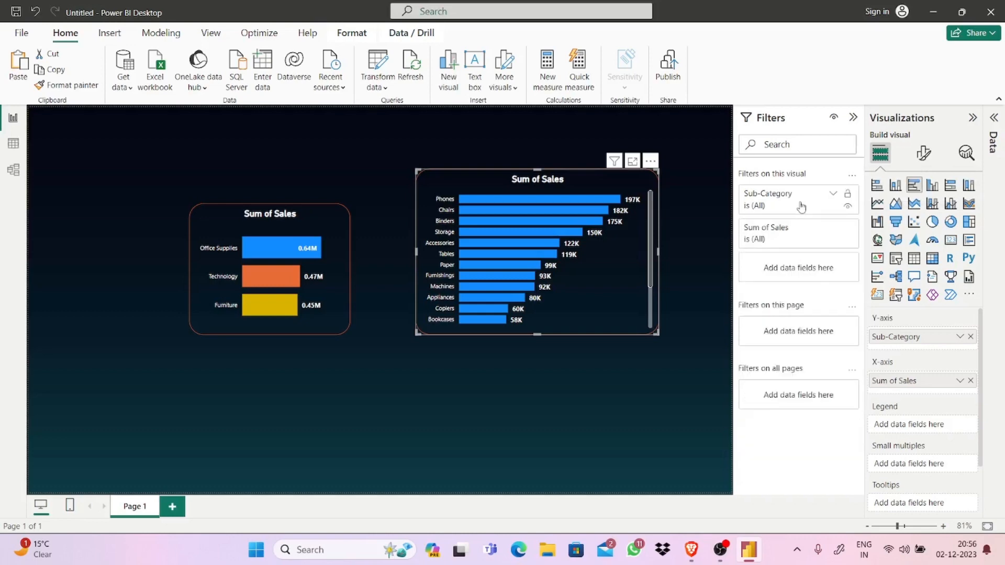
# - Set up a Top N filter on Sub-Category to show the top 5 items by Sum of Sales
pyautogui.click(801, 207)
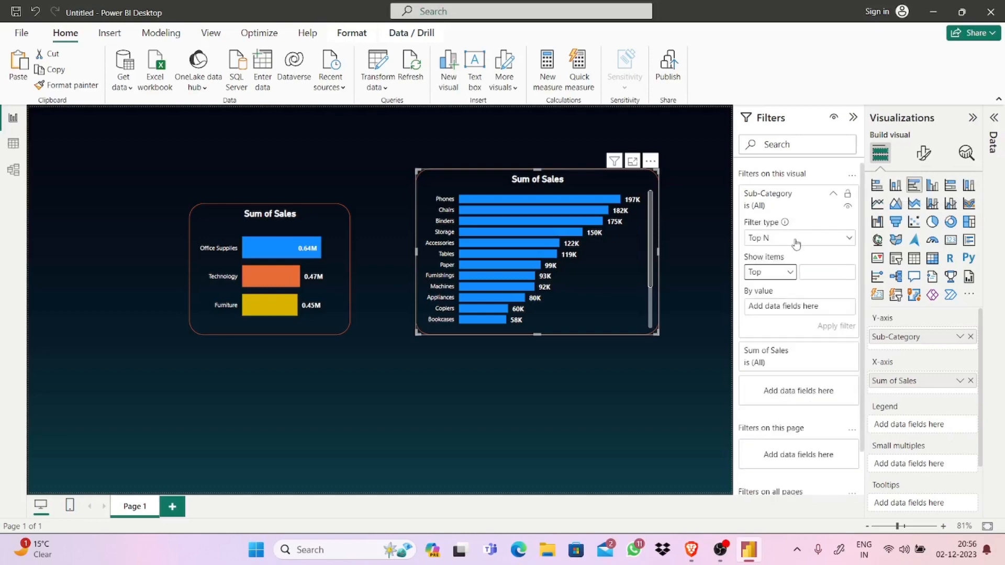
pyautogui.click(796, 242)
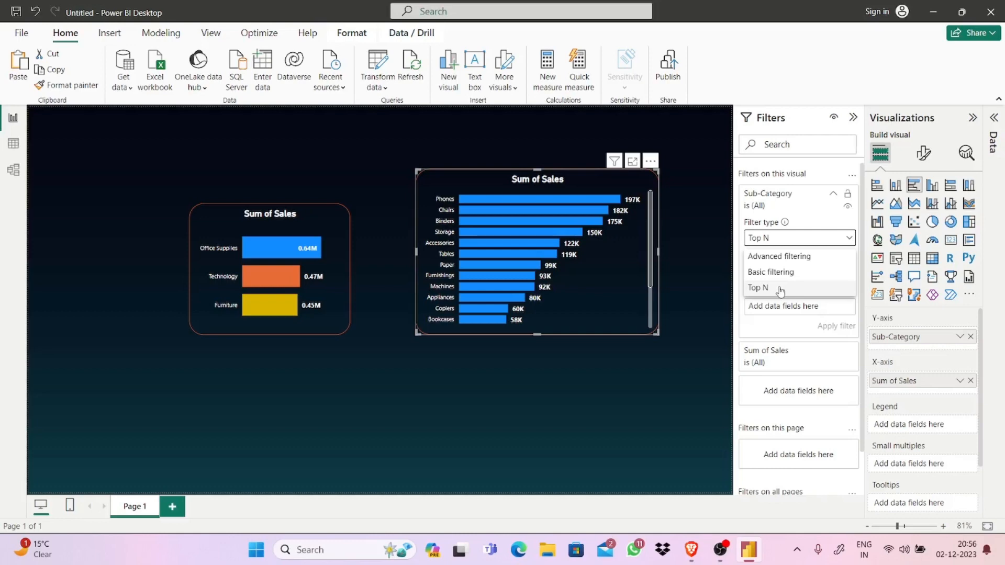
pyautogui.click(780, 289)
pyautogui.click(814, 271)
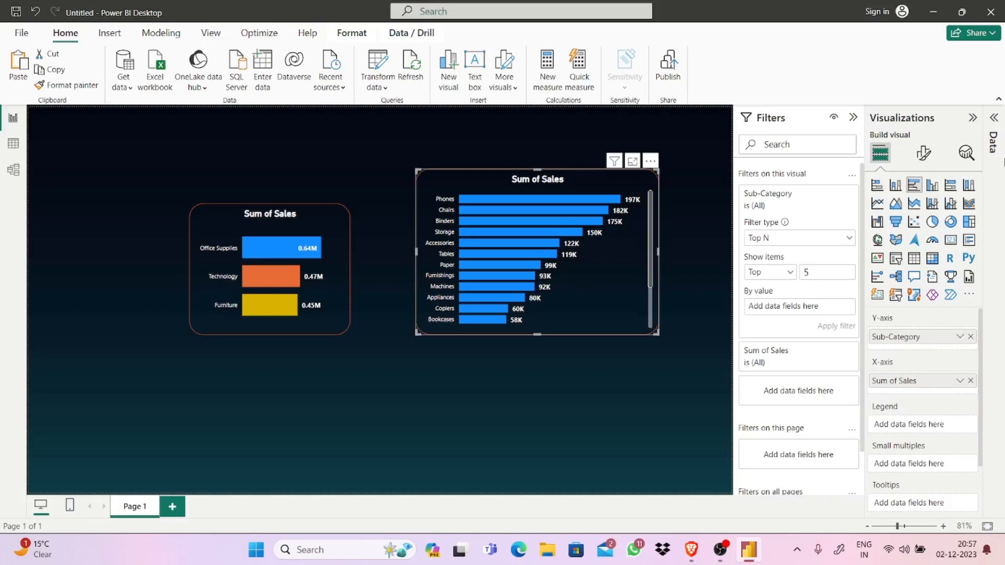
pyautogui.click(995, 119)
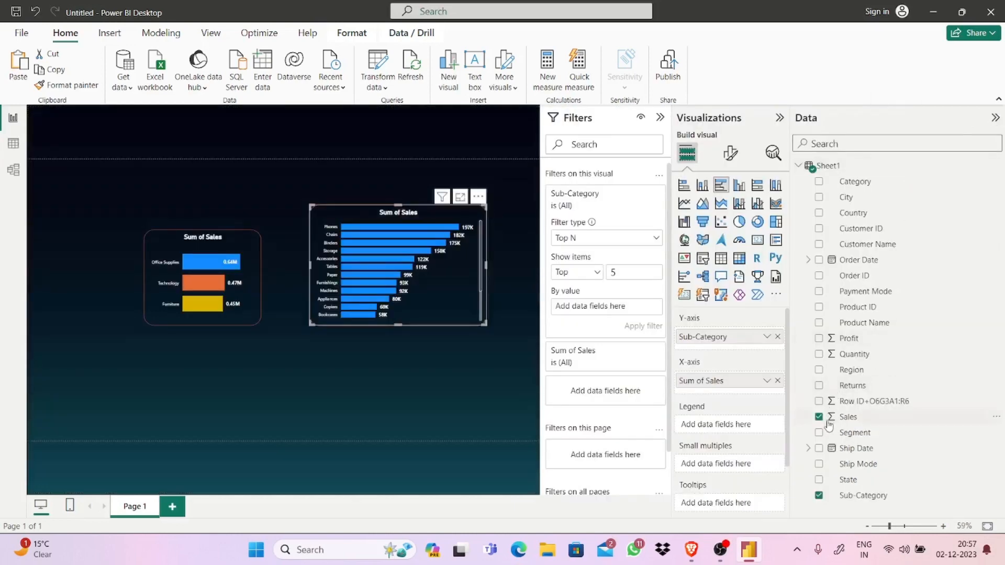
pyautogui.moveTo(838, 417); pyautogui.dragTo(616, 314)
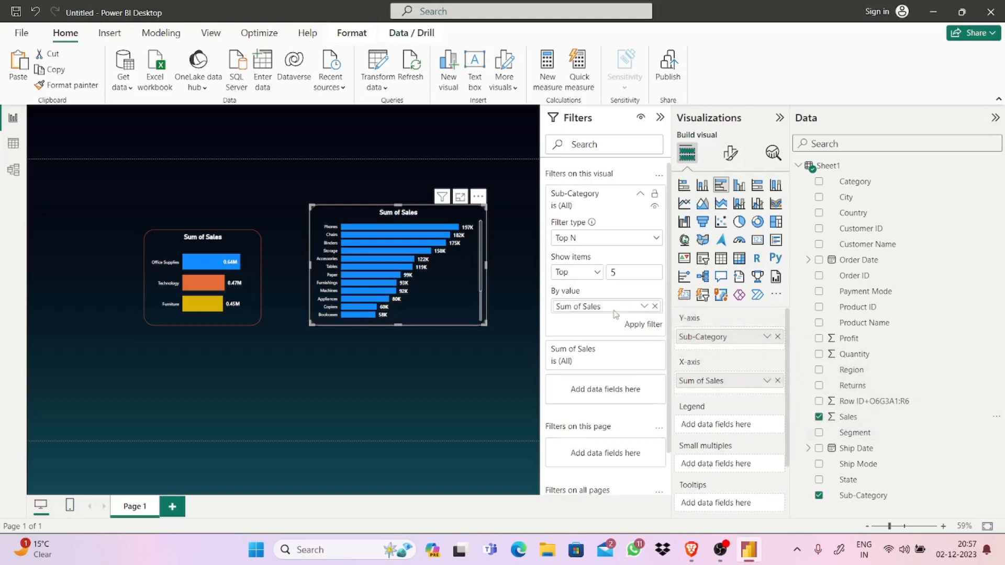
# - Try Average and Count as the Sales aggregation in the Top N filter, and return it to Sum
pyautogui.click(648, 309)
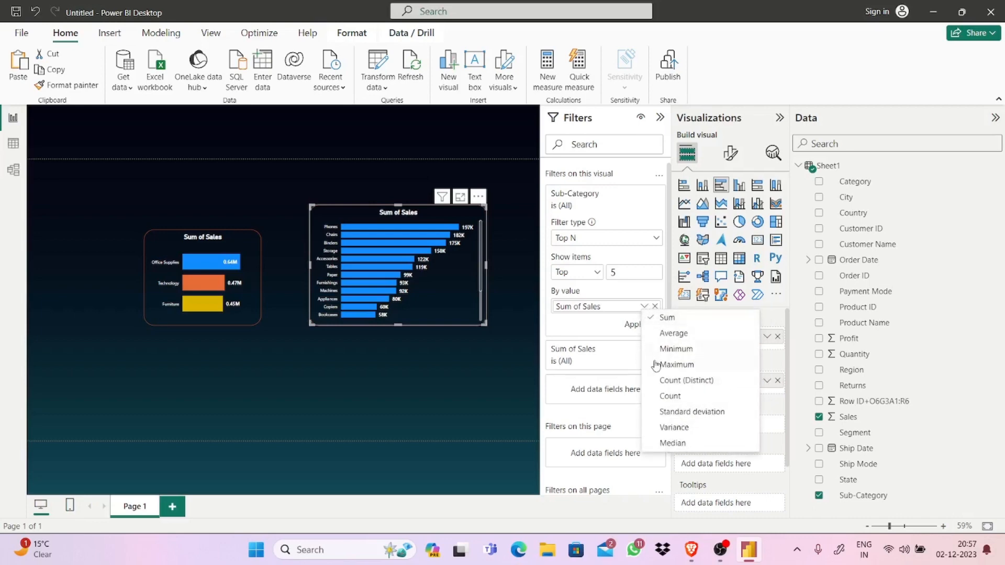
pyautogui.click(666, 334)
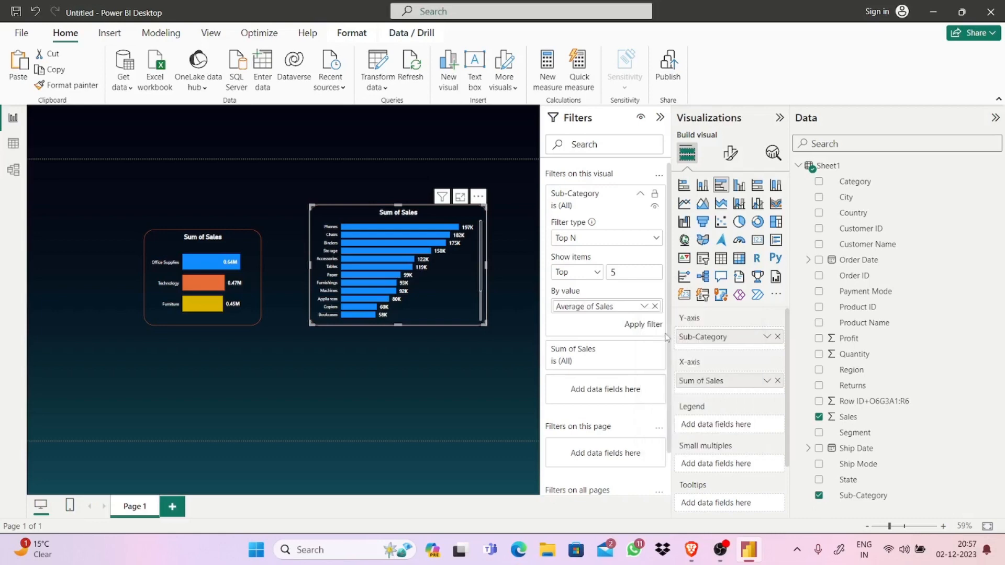
pyautogui.click(644, 307)
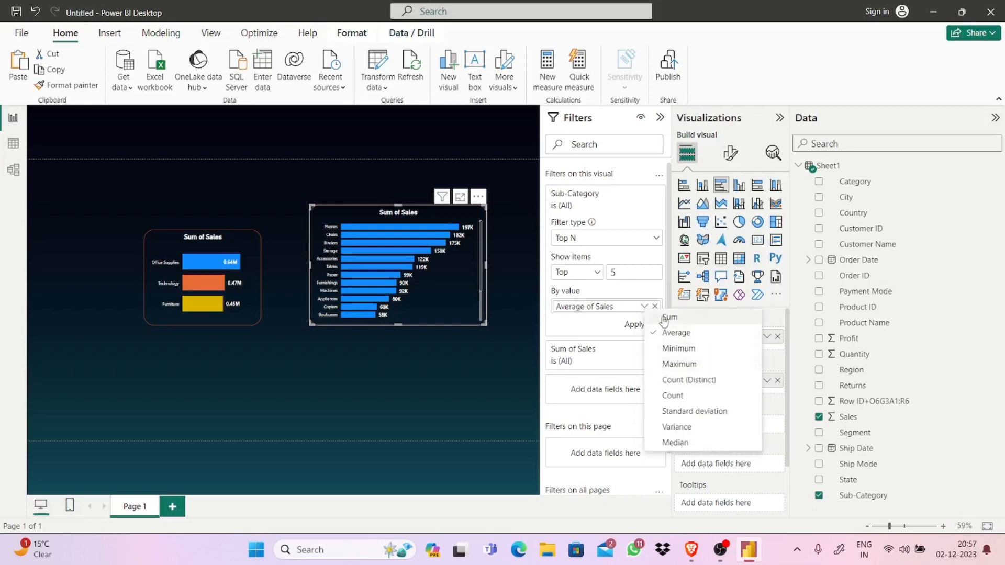
pyautogui.click(664, 318)
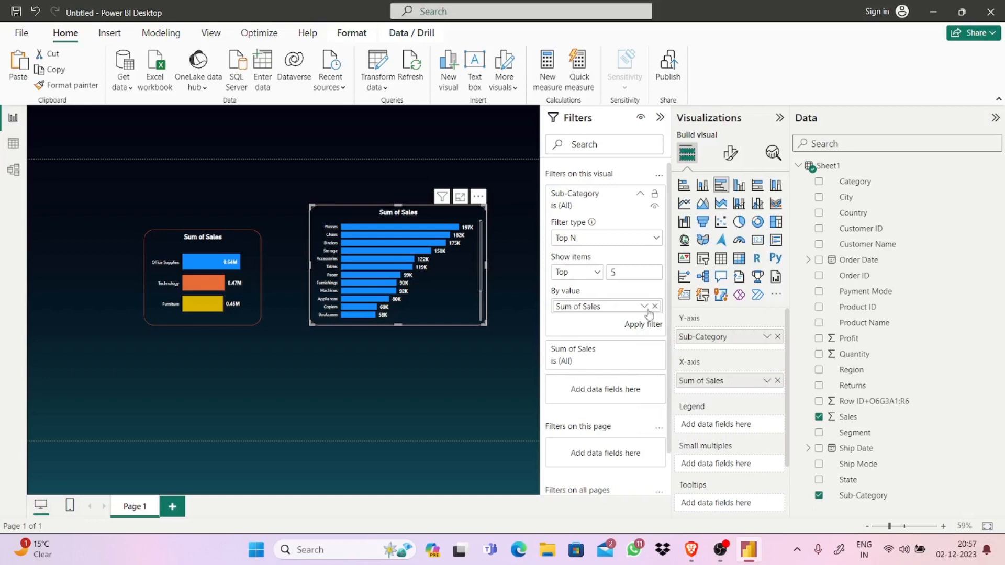
pyautogui.click(644, 308)
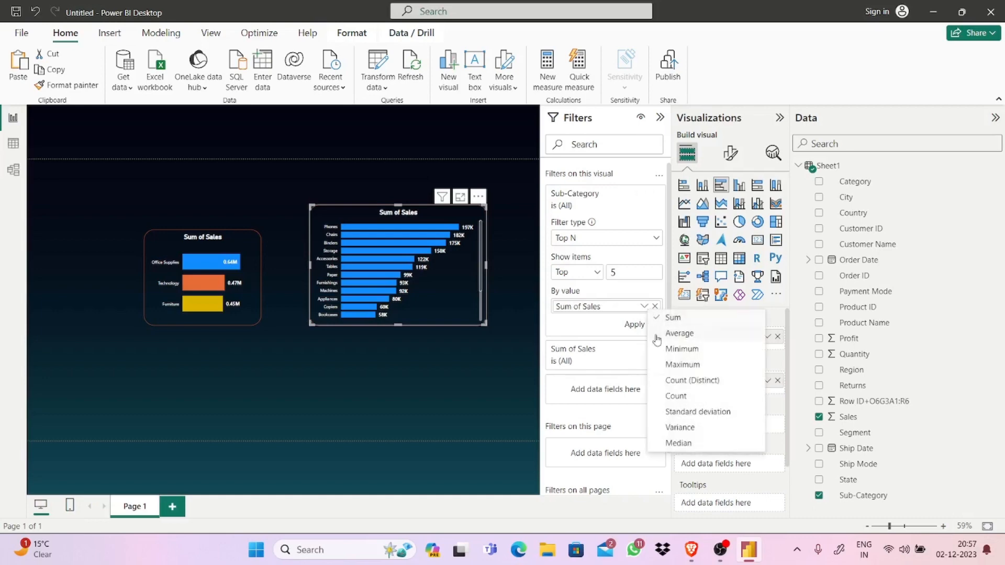
pyautogui.click(679, 398)
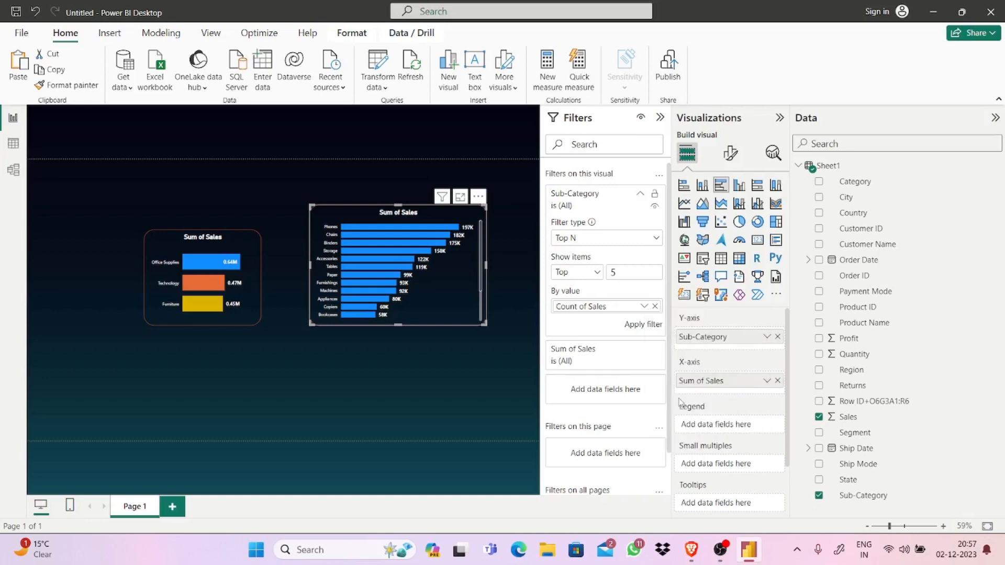
pyautogui.click(643, 310)
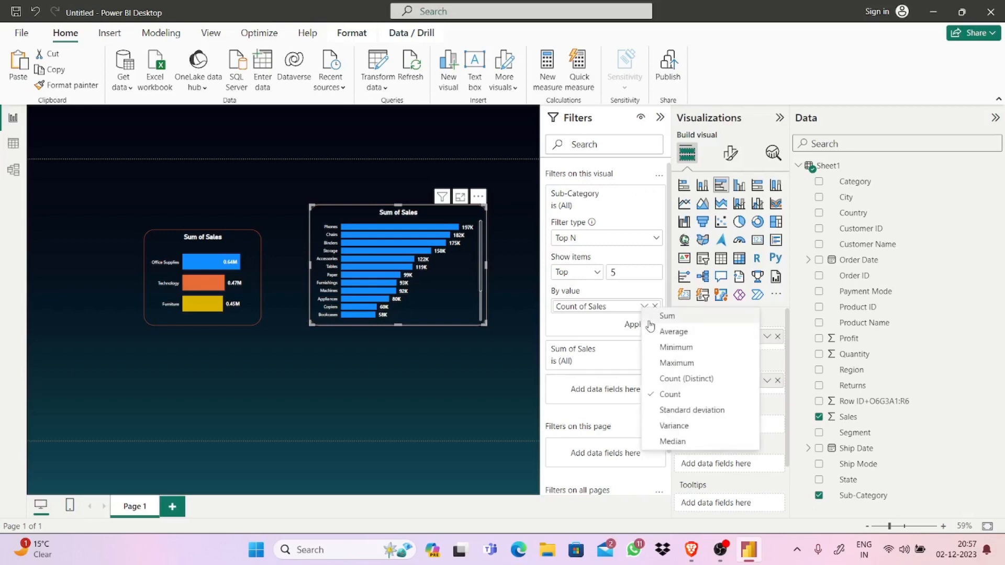
pyautogui.click(660, 316)
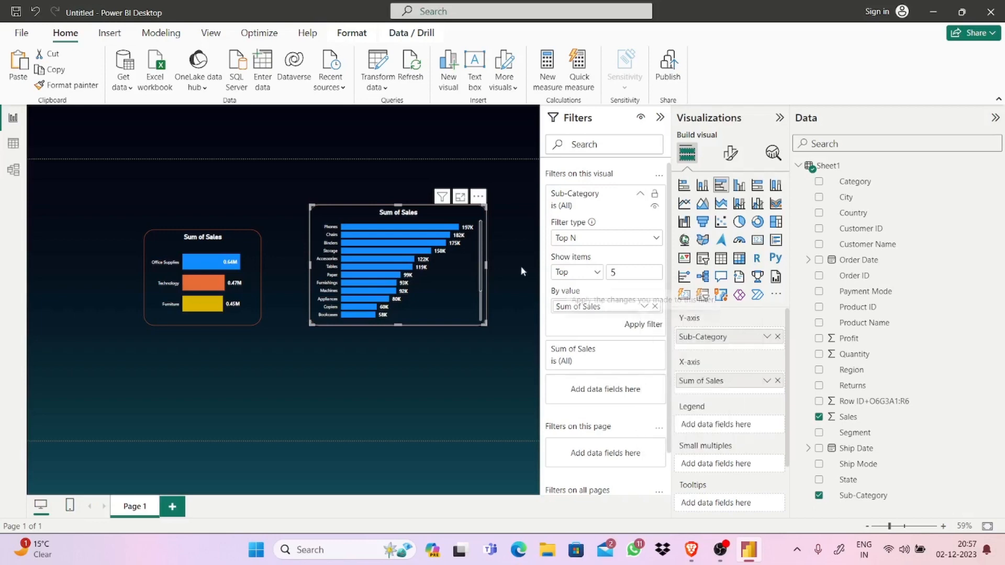
pyautogui.scroll(-2, 481, 283)
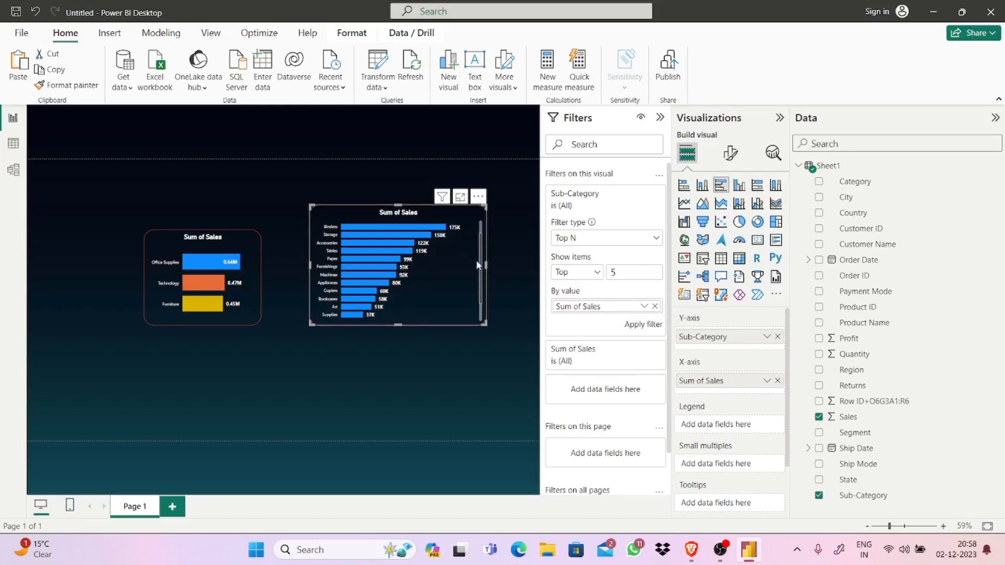
pyautogui.scroll(2, 481, 263)
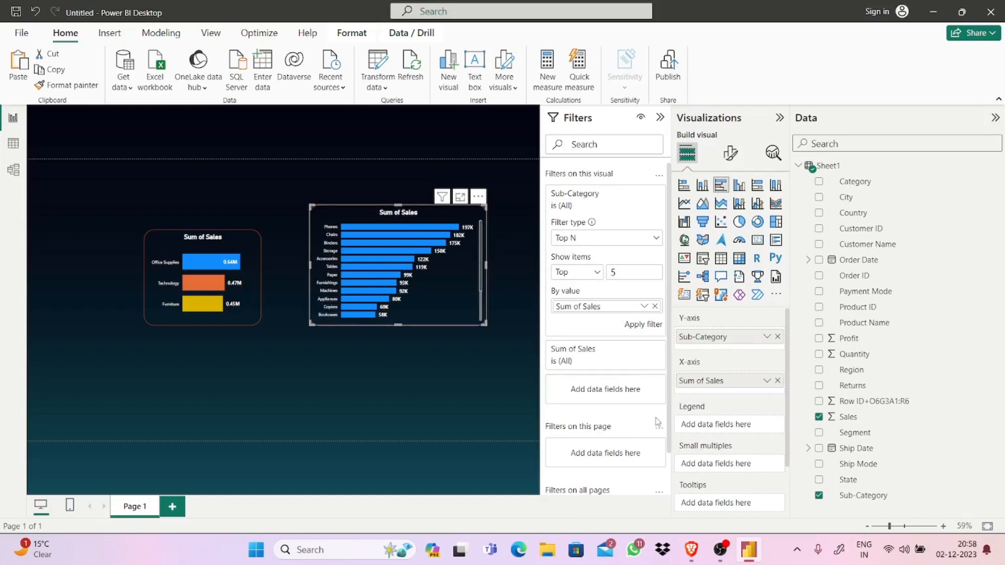
# - Apply the Top 5 Sub-Category filter, and move and enlarge the sub-category chart slightly so its lower edge aligns with the category chart
pyautogui.scroll(-1, 670, 383)
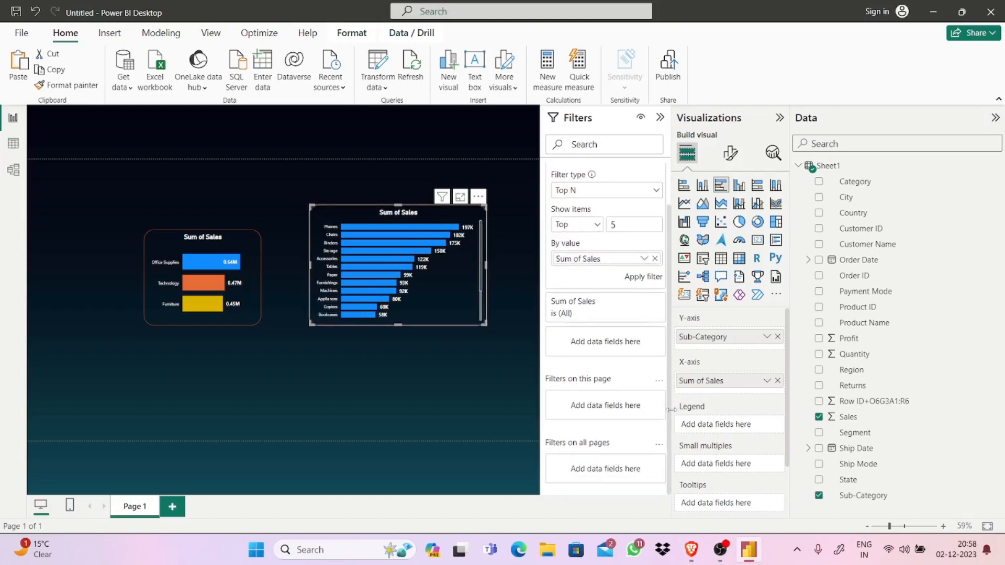
pyautogui.scroll(1, 665, 439)
pyautogui.scroll(-1, 666, 438)
pyautogui.click(652, 282)
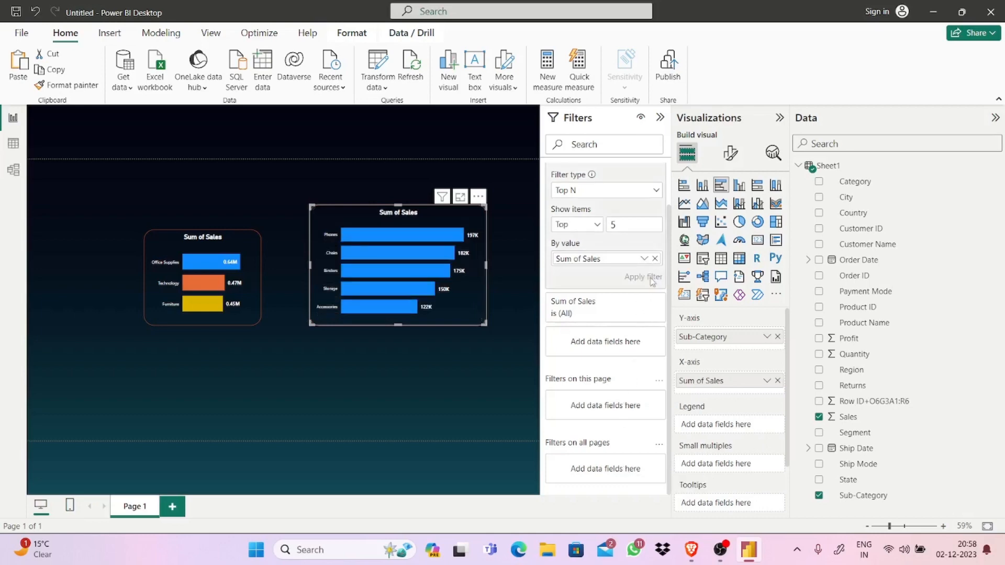
pyautogui.moveTo(457, 290)
pyautogui.mouseDown()
pyautogui.moveTo(457, 307)
pyautogui.moveTo(448, 282)
pyautogui.mouseUp()
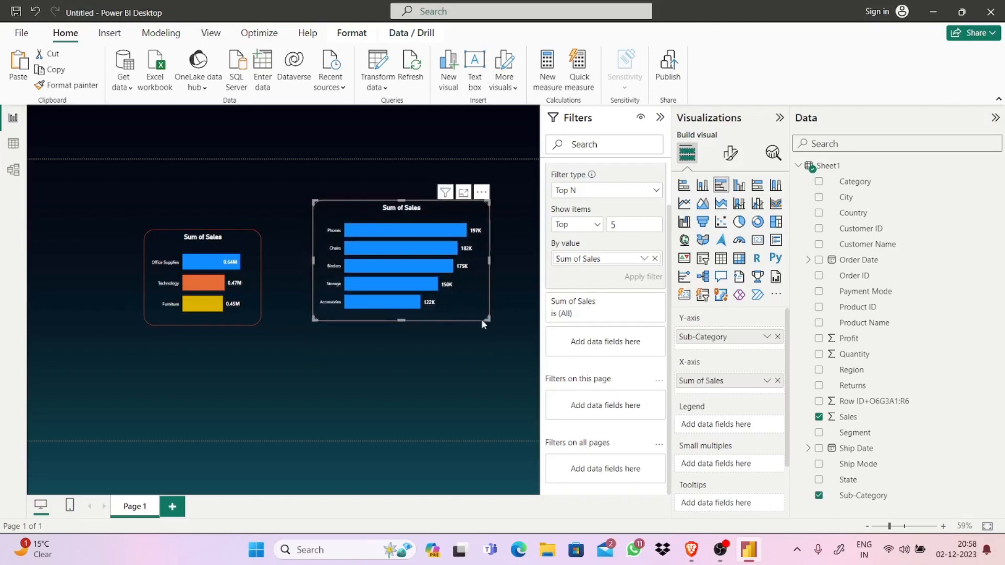
pyautogui.moveTo(482, 323); pyautogui.dragTo(492, 326)
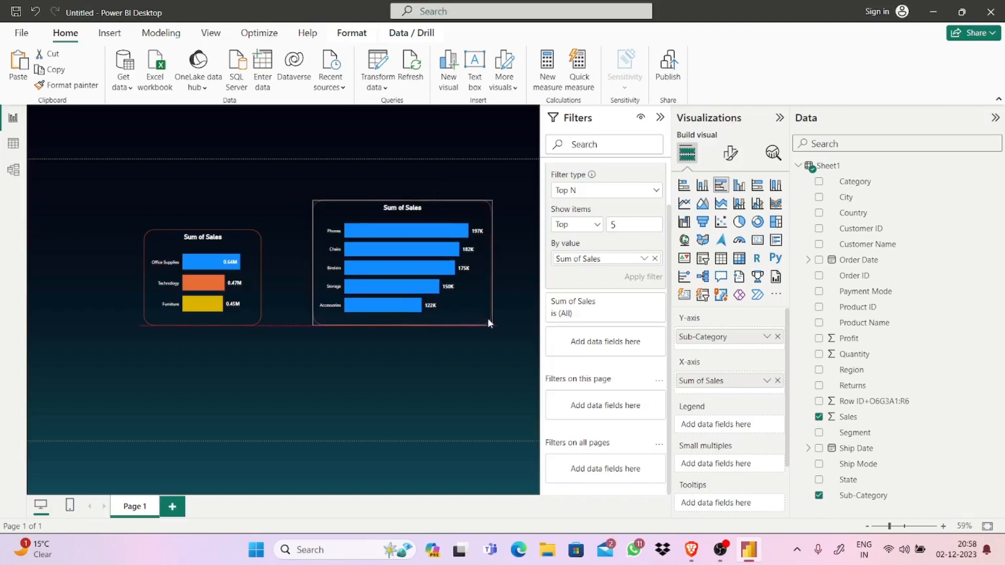
# - Set the Sub-Category Top N filter to show the top 3 items and apply it
pyautogui.click(622, 223)
pyautogui.write('3')
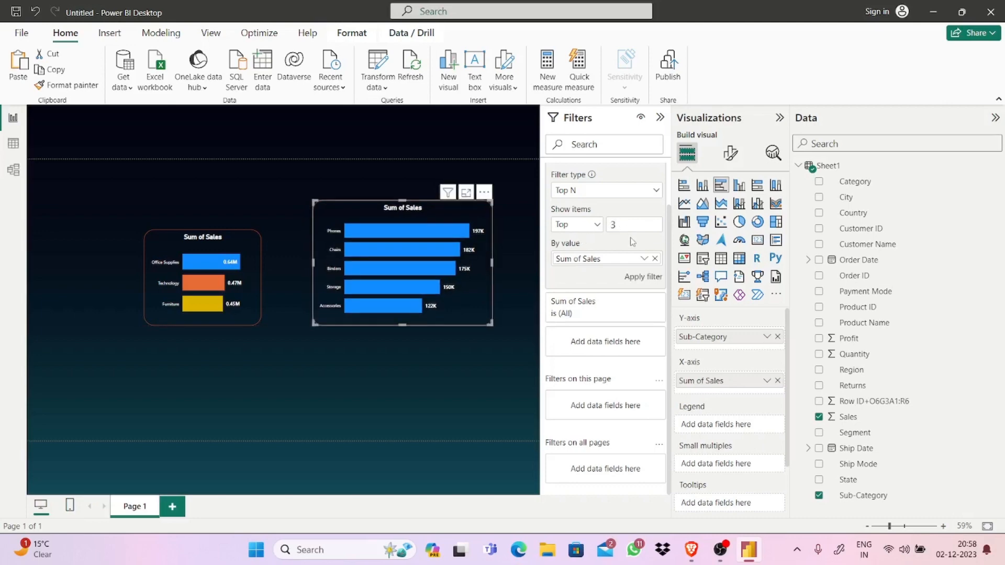
pyautogui.click(643, 278)
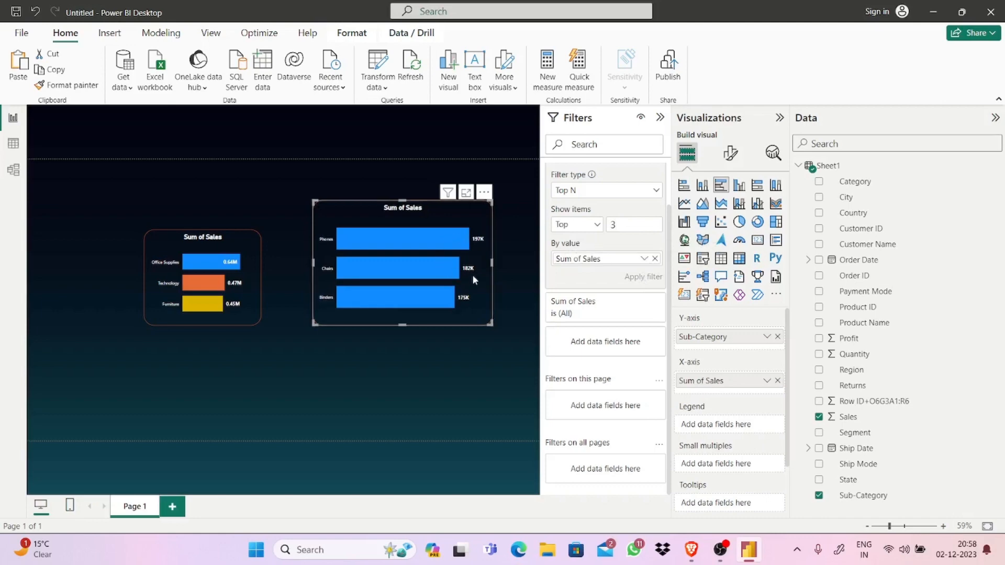
# - Move the sub-category chart slightly lower, and widen the canvas by collapsing the Filters pane and narrowing the Data pane
pyautogui.moveTo(476, 274); pyautogui.dragTo(479, 287)
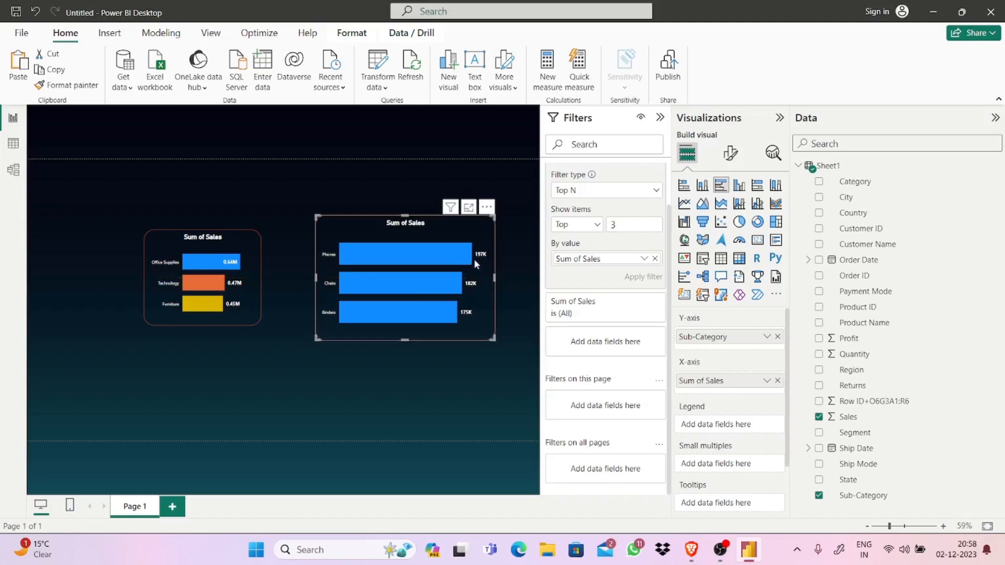
pyautogui.click(660, 116)
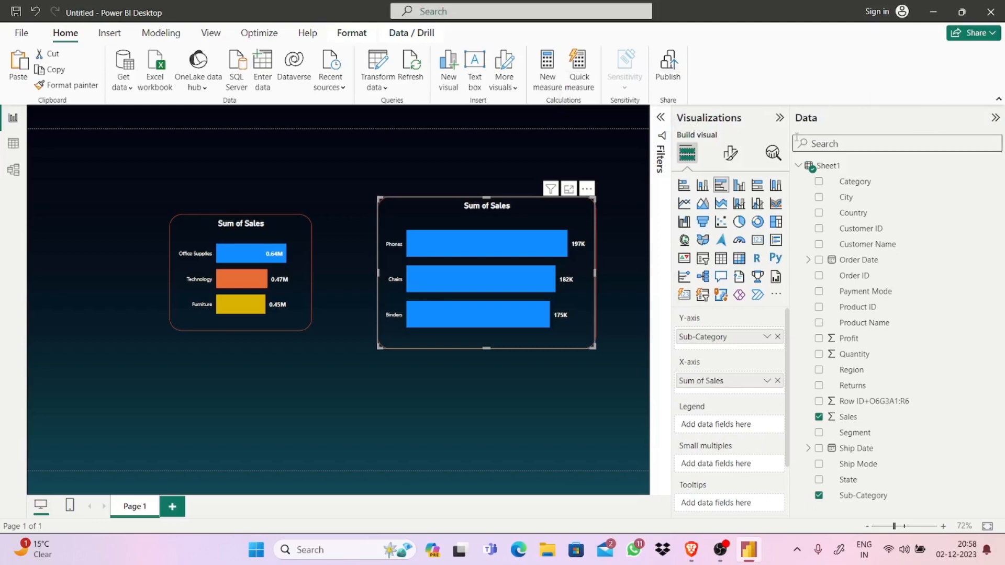
pyautogui.moveTo(793, 134); pyautogui.dragTo(873, 142)
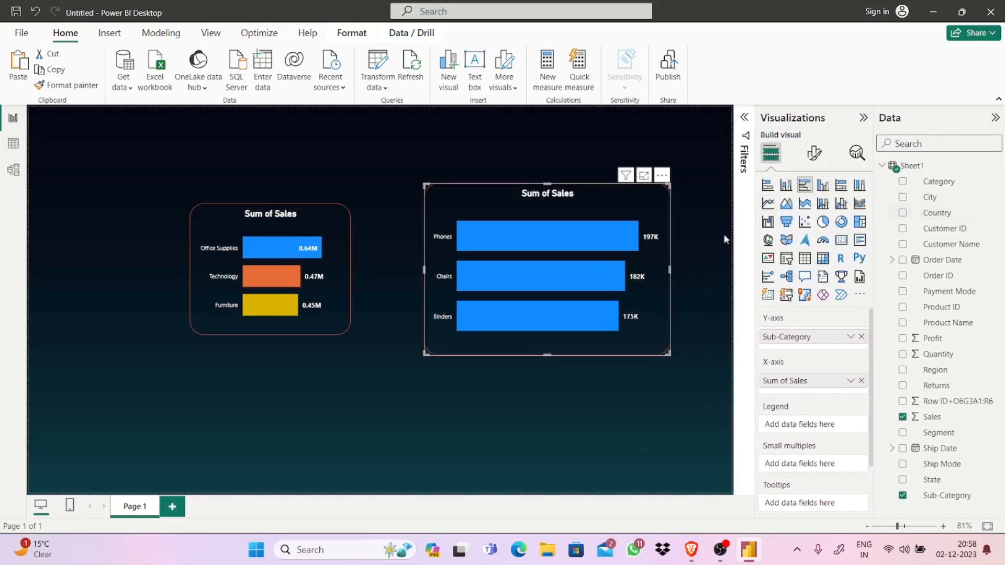
# - Set the Phones bar colour in the sub-category chart to the recently used gold
pyautogui.click(812, 152)
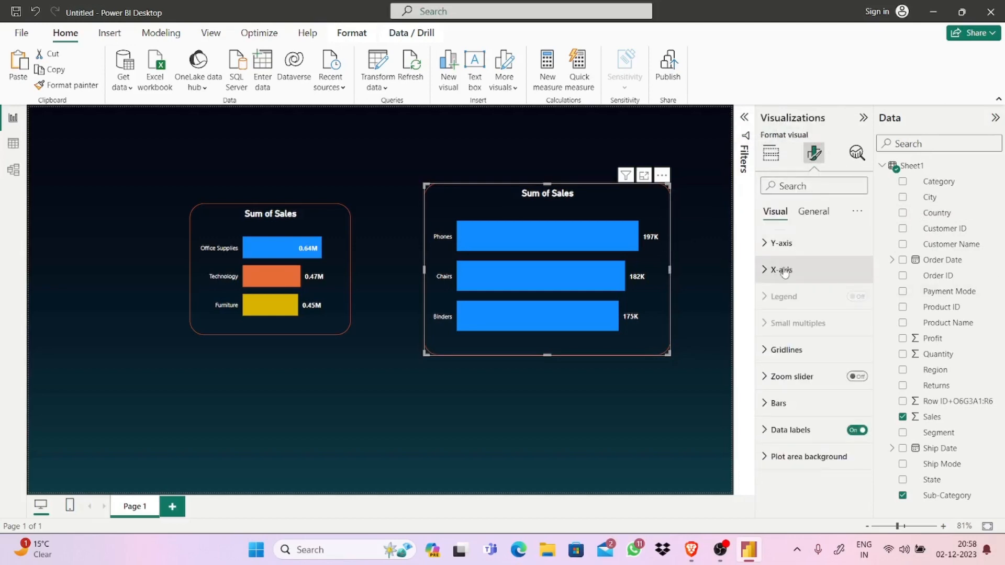
pyautogui.click(800, 360)
pyautogui.click(798, 357)
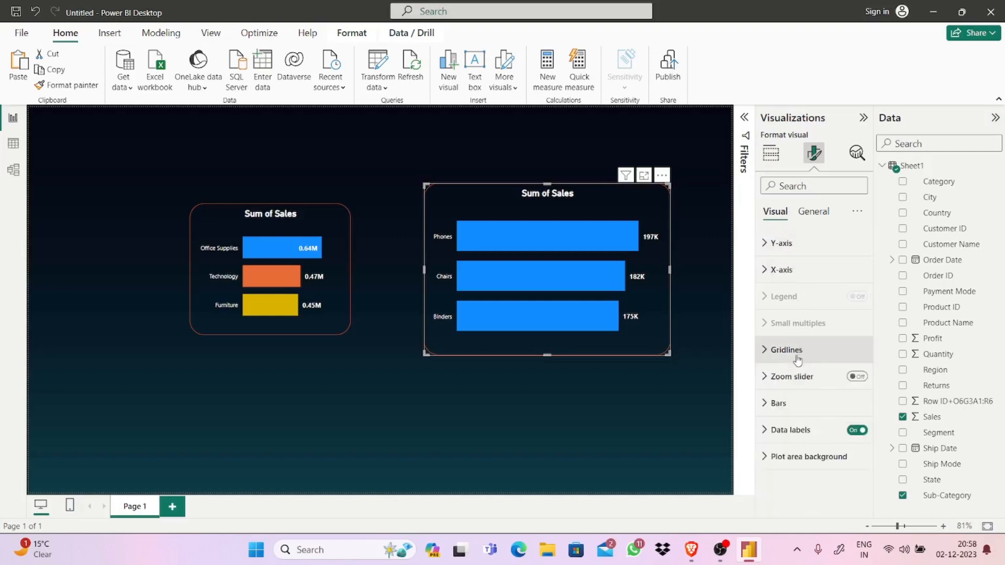
pyautogui.click(793, 403)
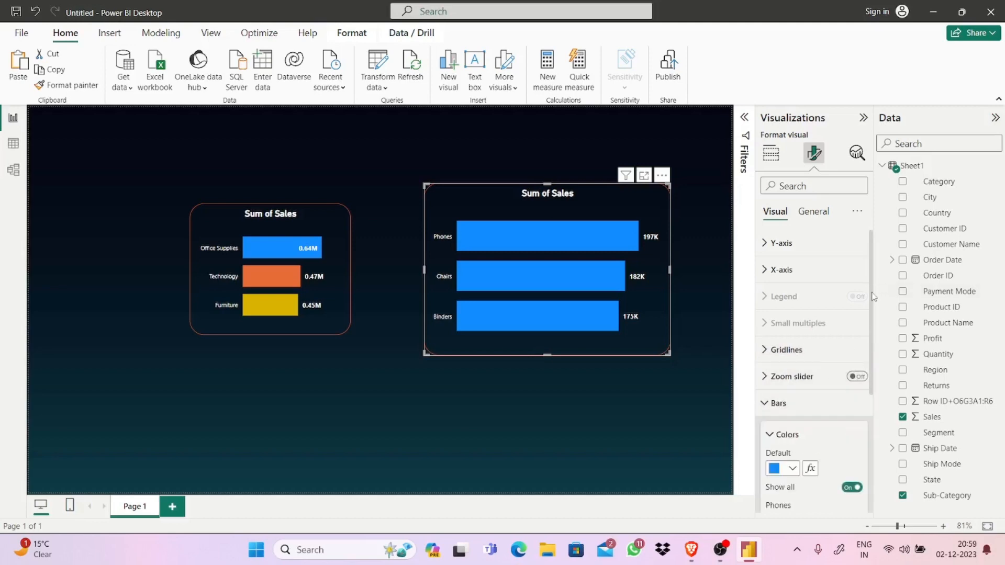
pyautogui.moveTo(873, 296); pyautogui.dragTo(872, 381)
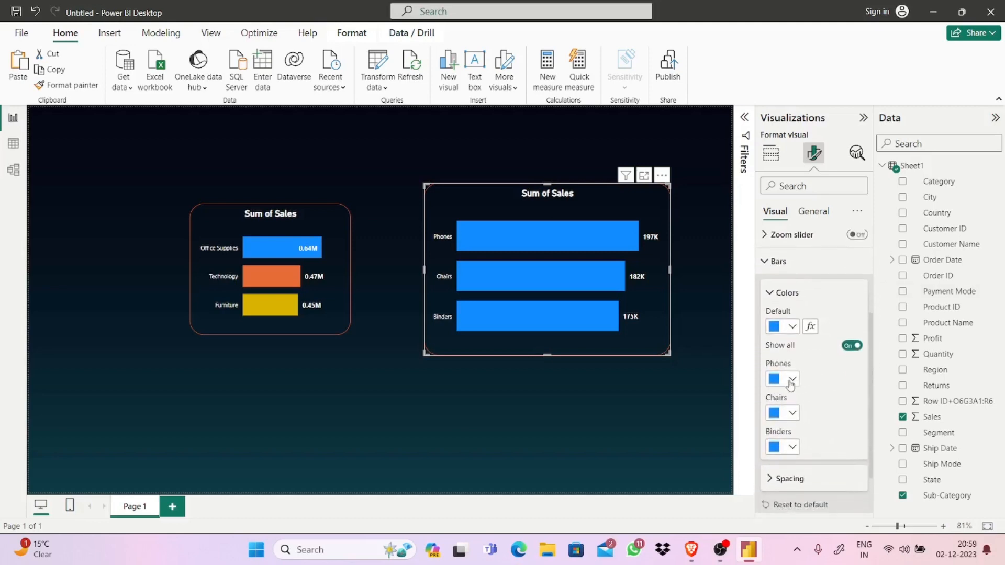
pyautogui.click(791, 384)
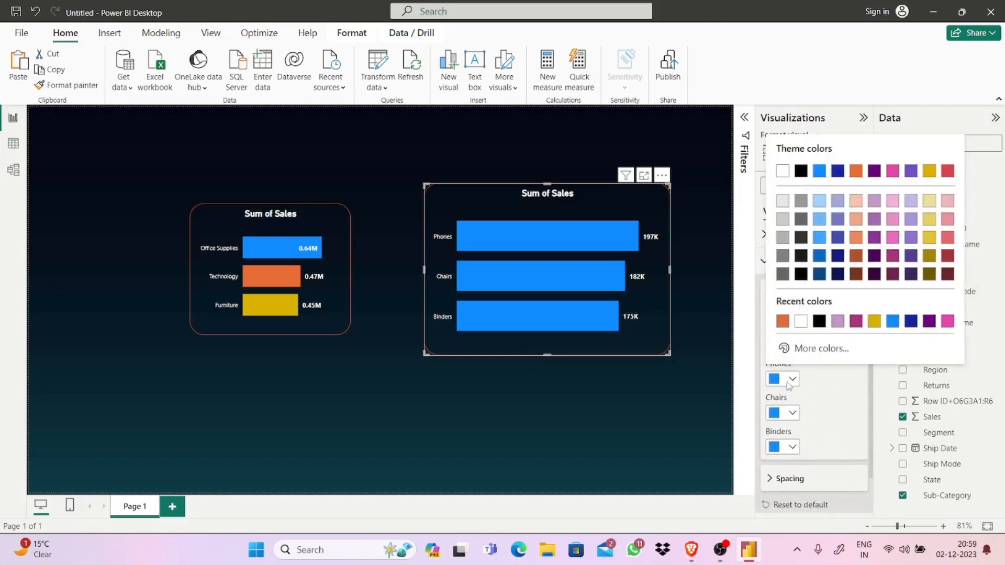
pyautogui.click(874, 321)
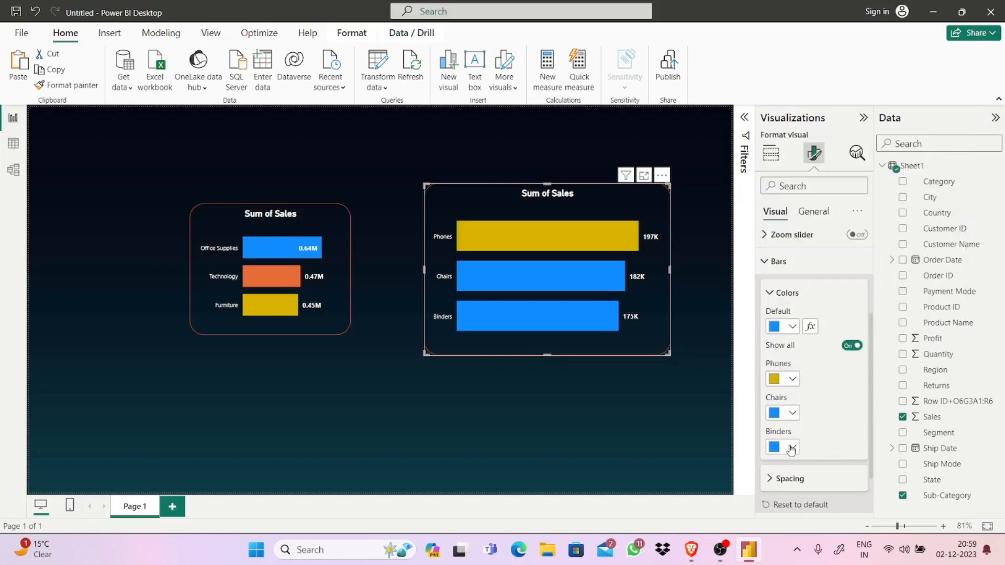
# - Set the Binders bar to the custom magenta colour #FF10EB
pyautogui.click(791, 448)
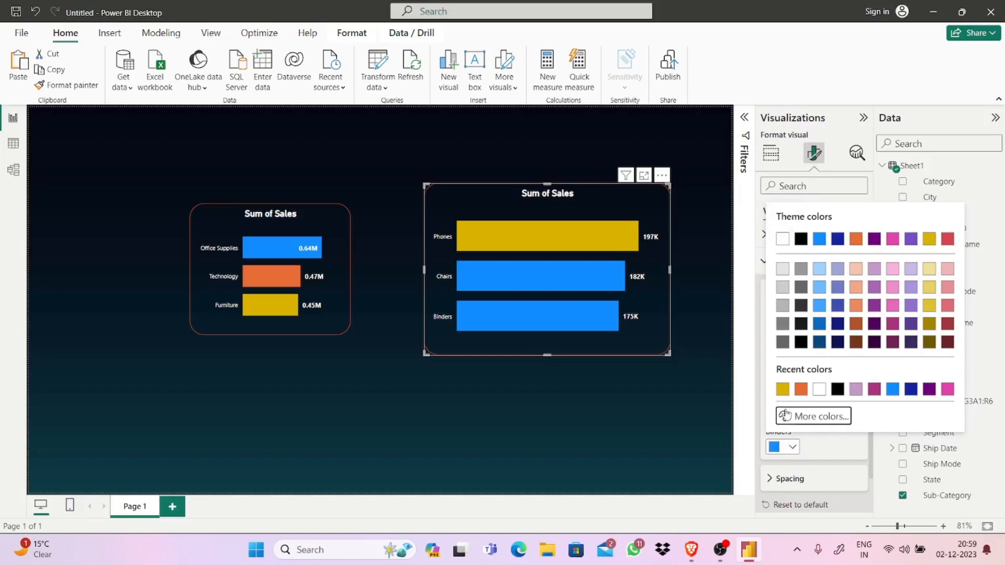
pyautogui.click(786, 416)
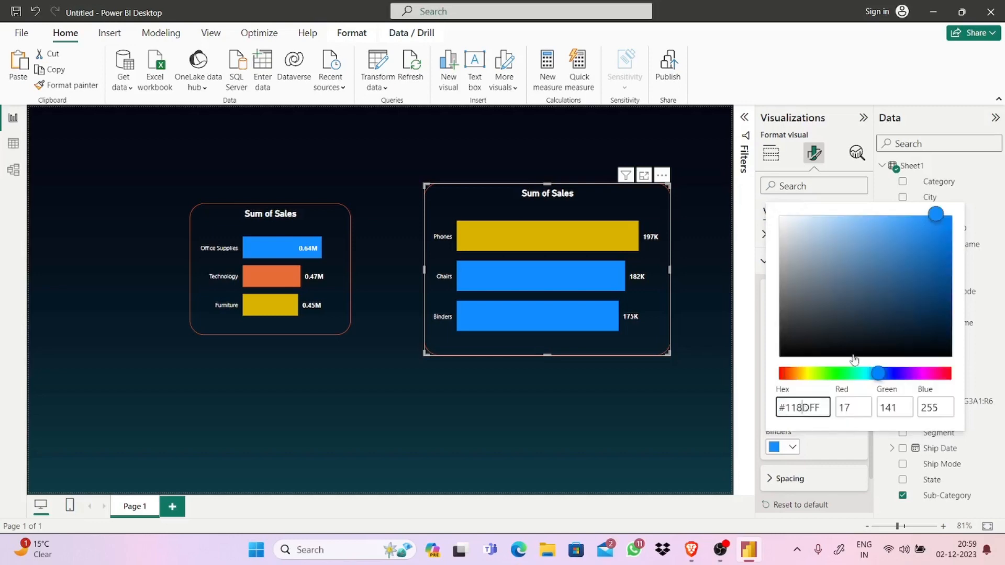
pyautogui.click(924, 374)
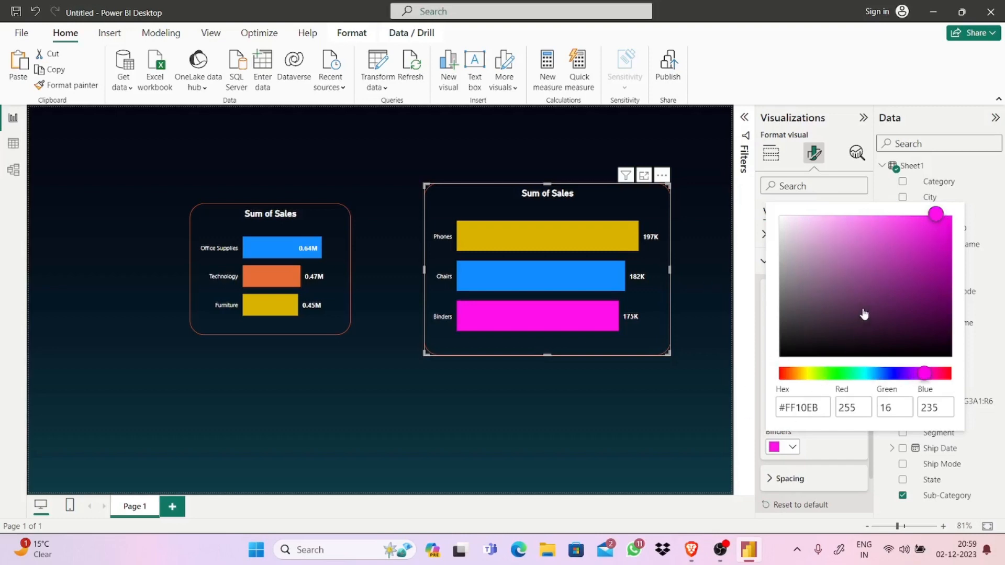
pyautogui.click(887, 190)
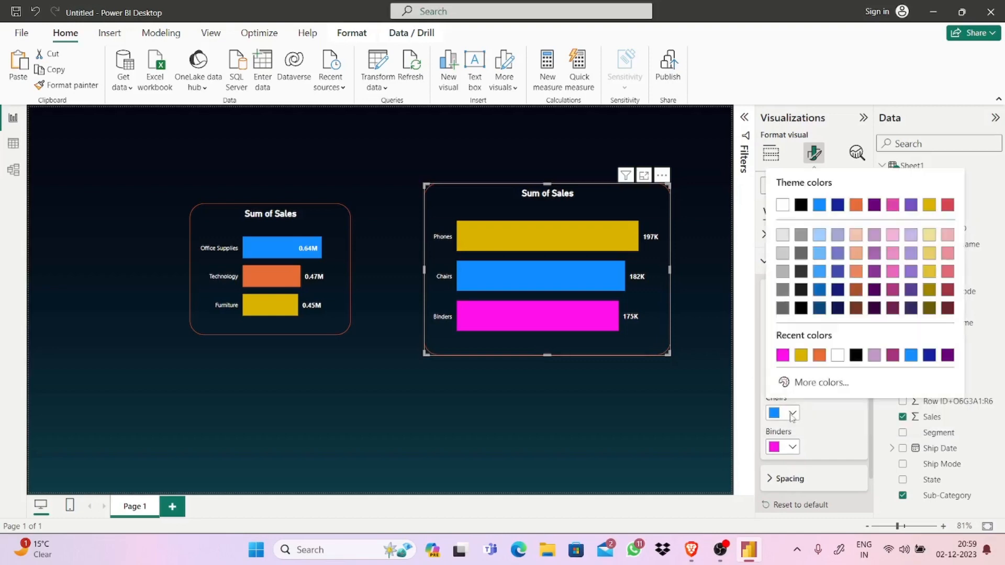
# - Set the Chairs bar to the custom red colour #FF3410
pyautogui.click(792, 413)
pyautogui.click(806, 383)
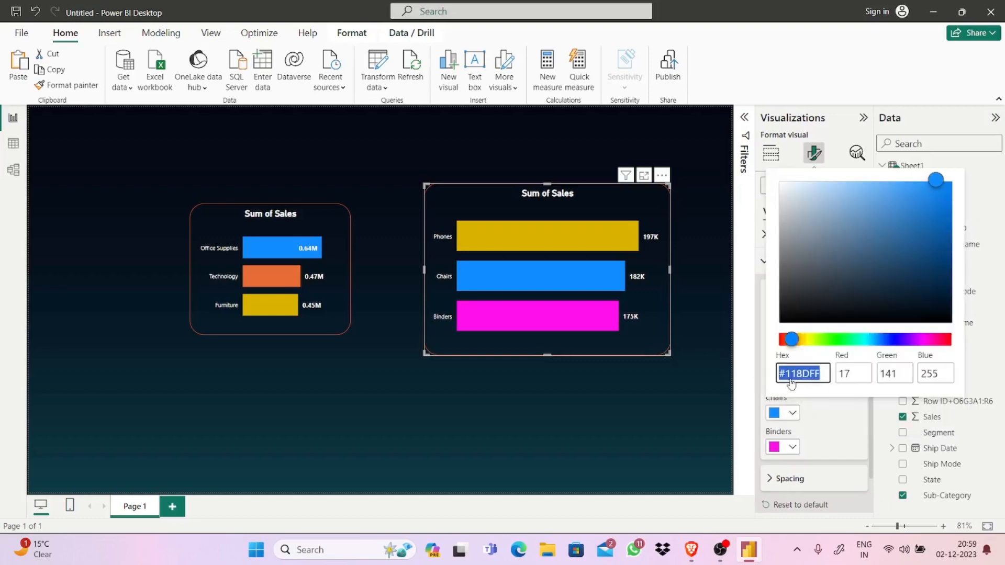
pyautogui.click(782, 339)
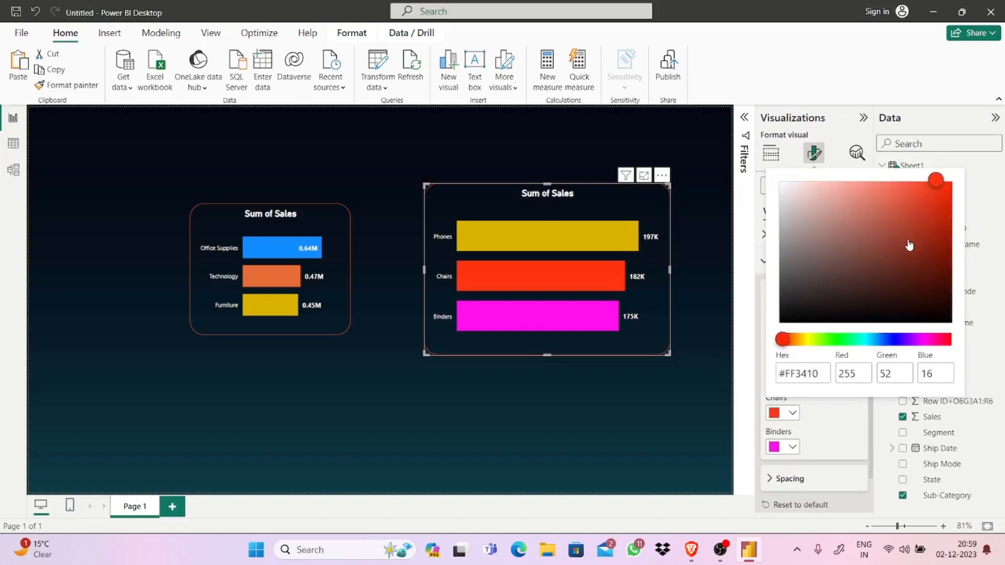
pyautogui.click(847, 119)
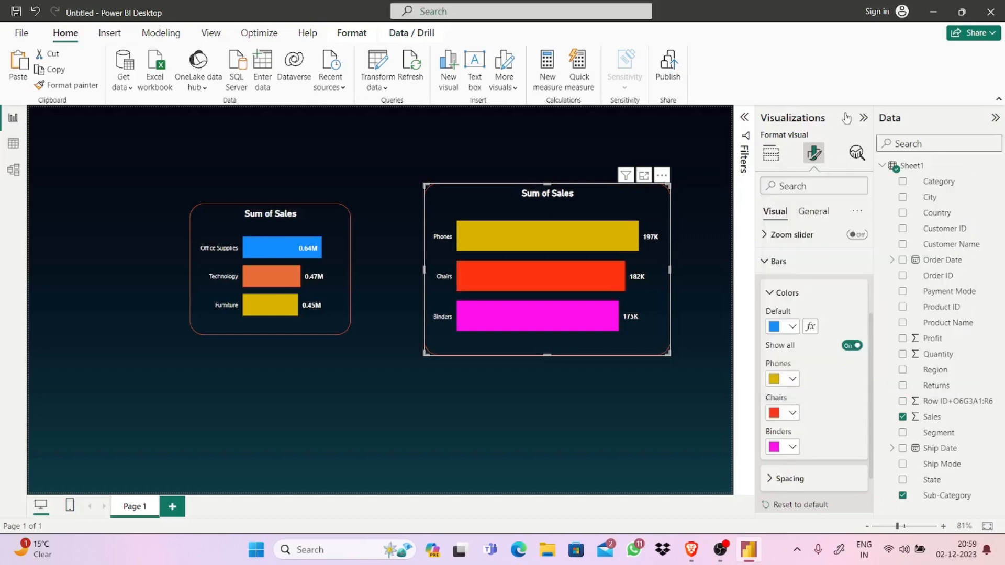
# - Shrink the sub-category chart and place it directly beside the category chart, matching its height and nearly its width
pyautogui.moveTo(667, 352); pyautogui.dragTo(588, 333)
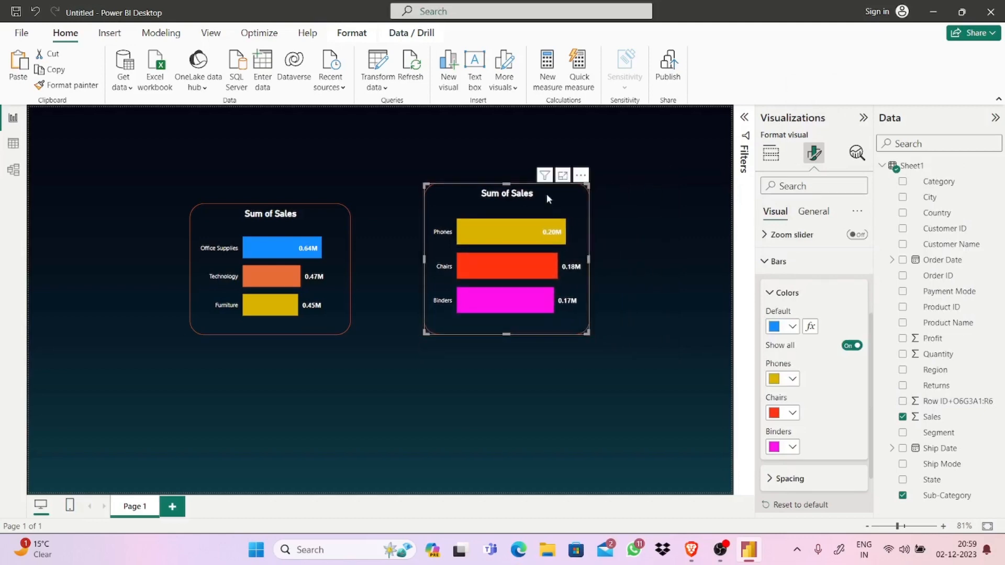
pyautogui.moveTo(548, 198); pyautogui.dragTo(470, 208)
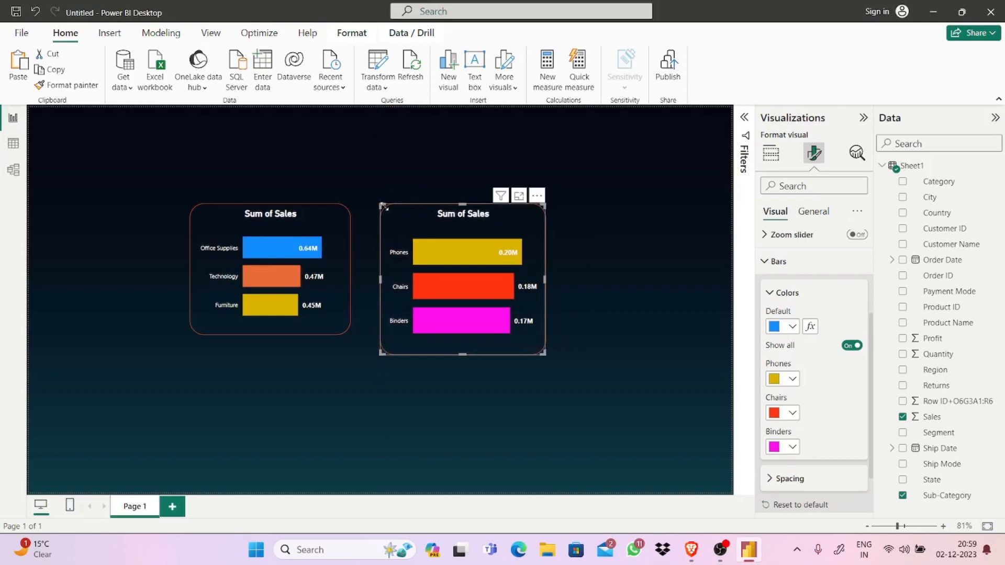
pyautogui.click(379, 341)
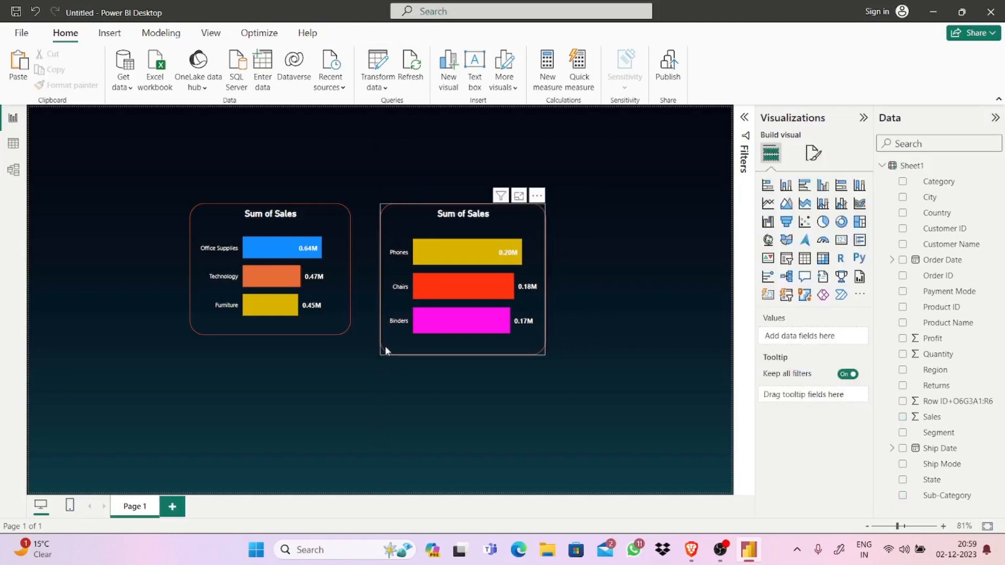
pyautogui.click(379, 350)
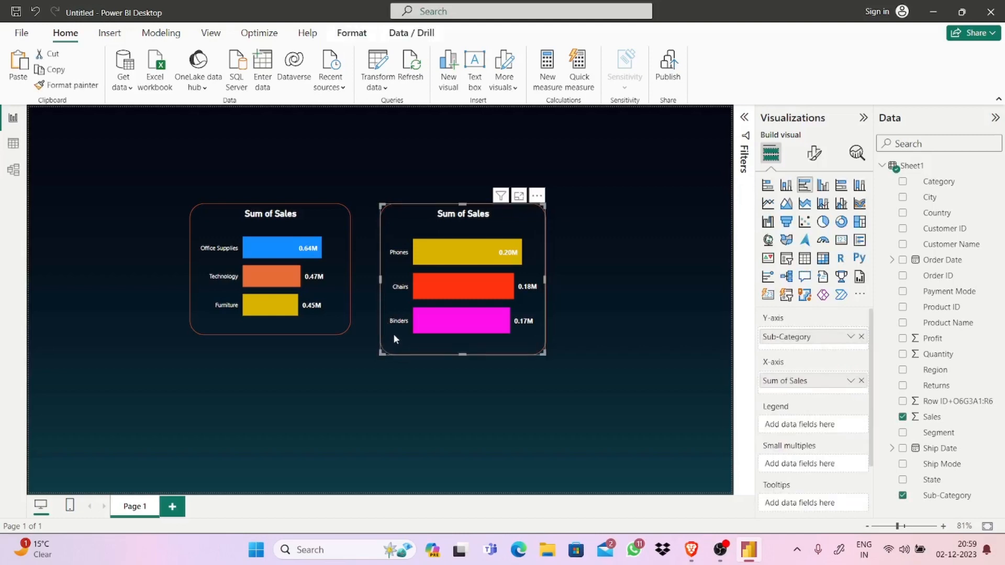
pyautogui.click(381, 357)
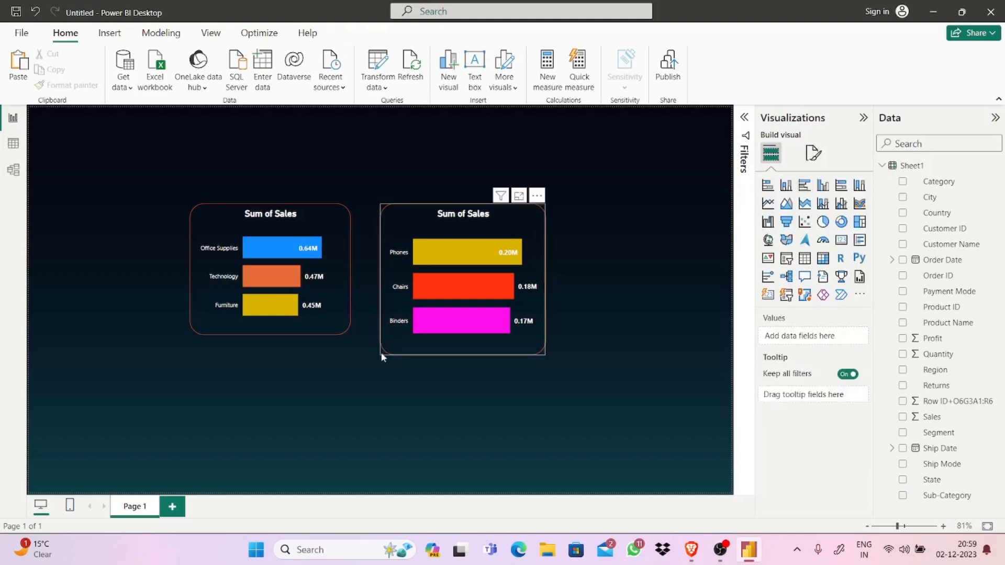
pyautogui.moveTo(394, 341); pyautogui.dragTo(411, 330)
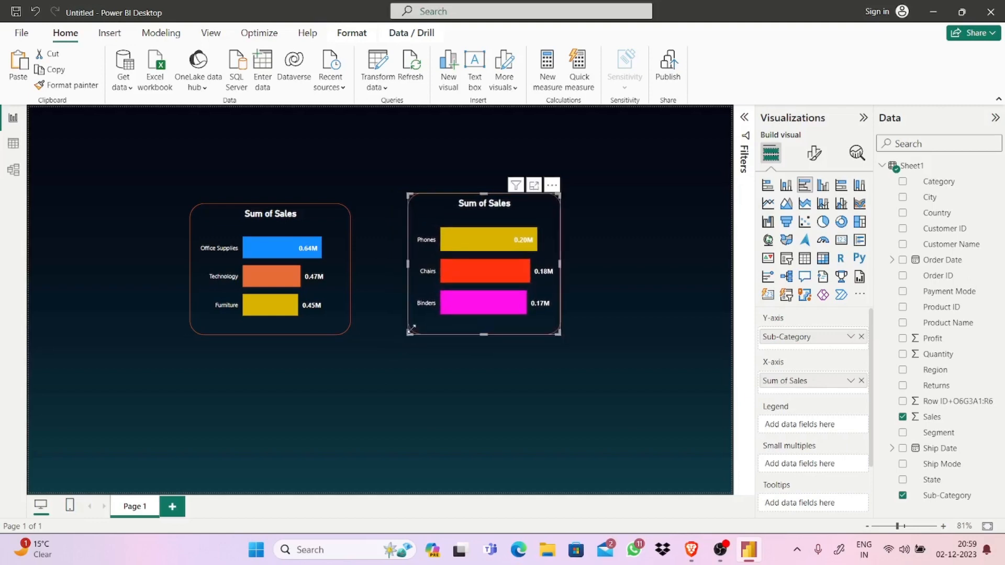
pyautogui.moveTo(558, 194); pyautogui.dragTo(473, 222)
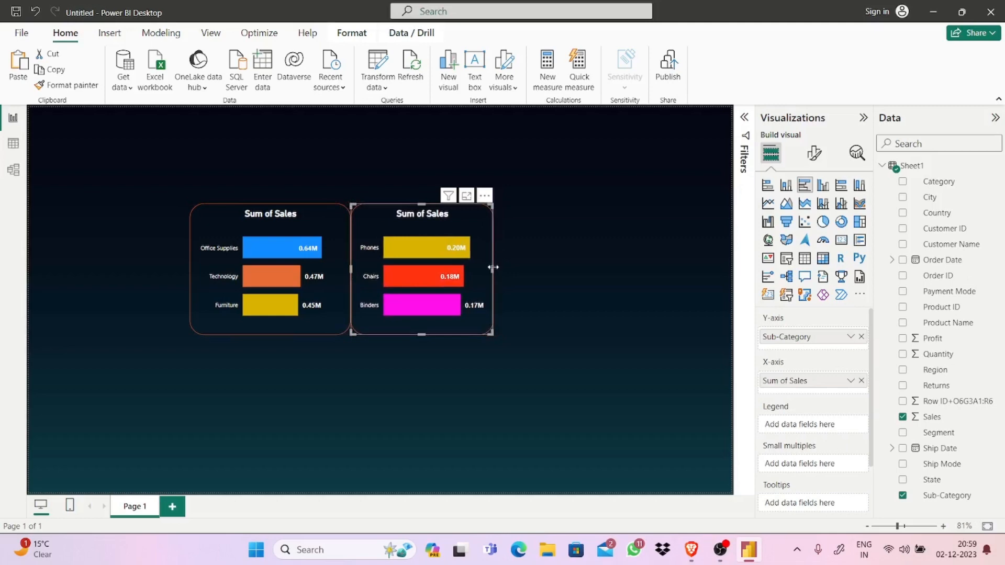
pyautogui.moveTo(493, 267); pyautogui.dragTo(507, 268)
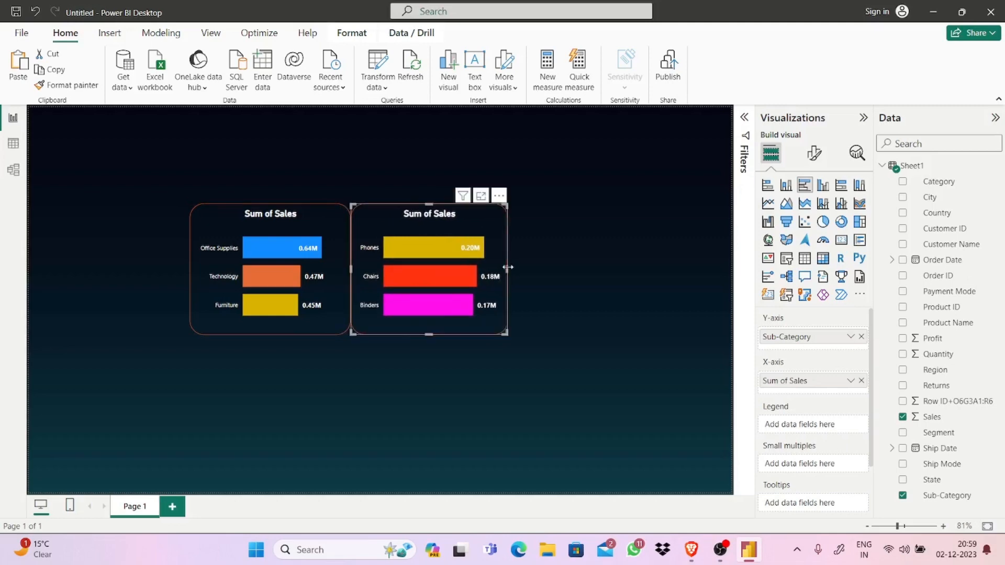
pyautogui.click(541, 229)
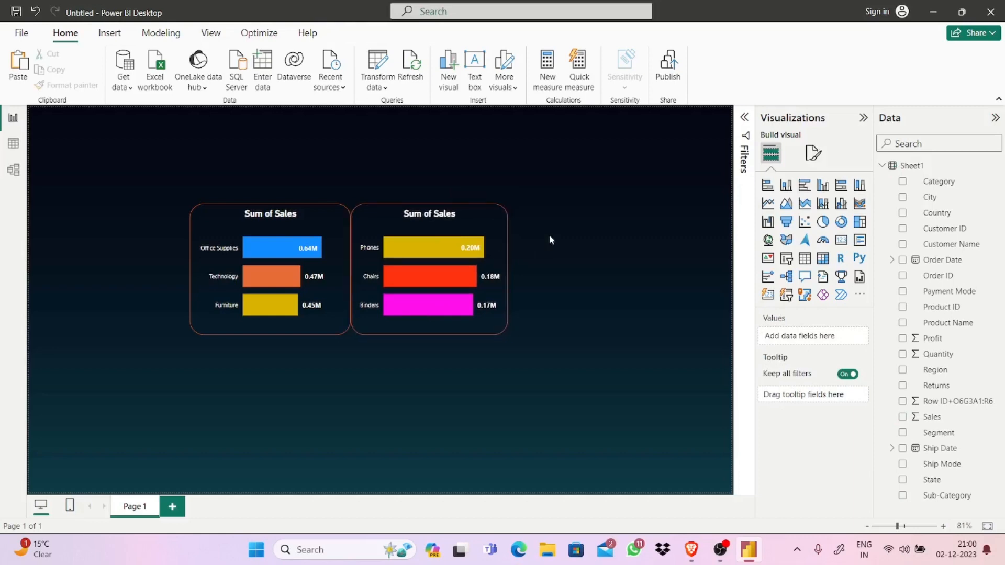
# - Change the sub-category chart's title text to "Sales by Subcategory"
pyautogui.click(450, 219)
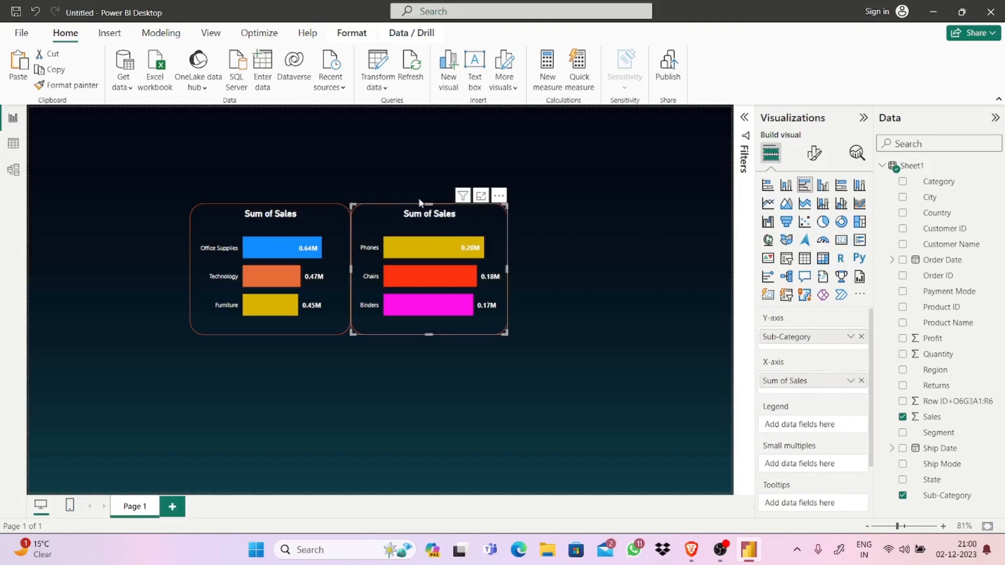
pyautogui.moveTo(476, 257)
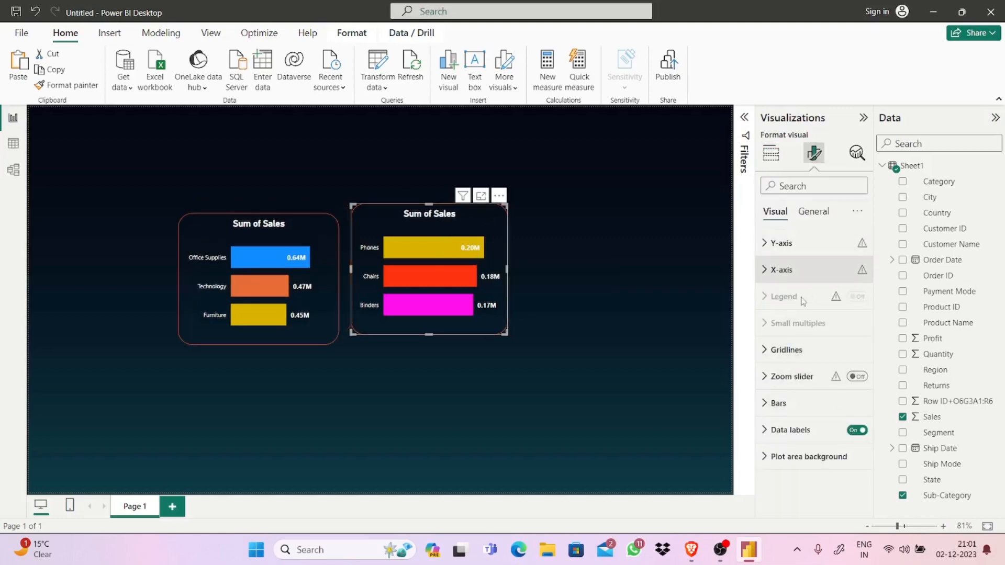
pyautogui.click(821, 214)
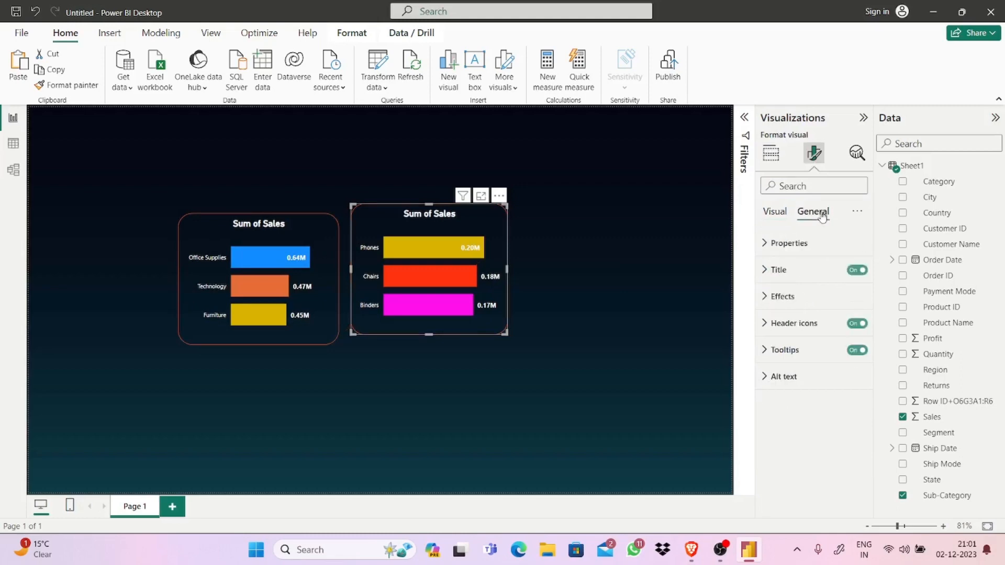
pyautogui.click(798, 270)
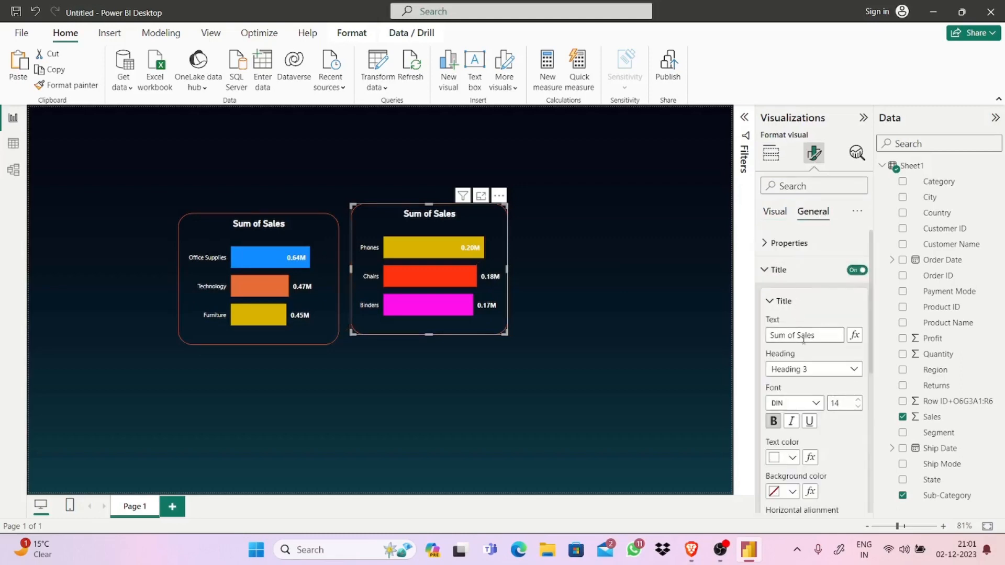
pyautogui.tripleClick(819, 335)
pyautogui.press('BackSpace')
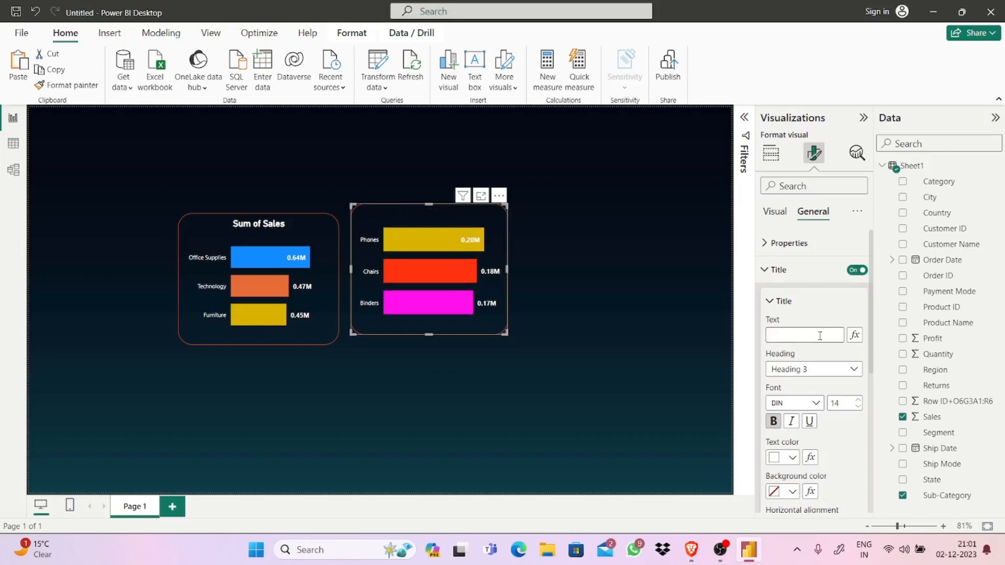
pyautogui.write('23')
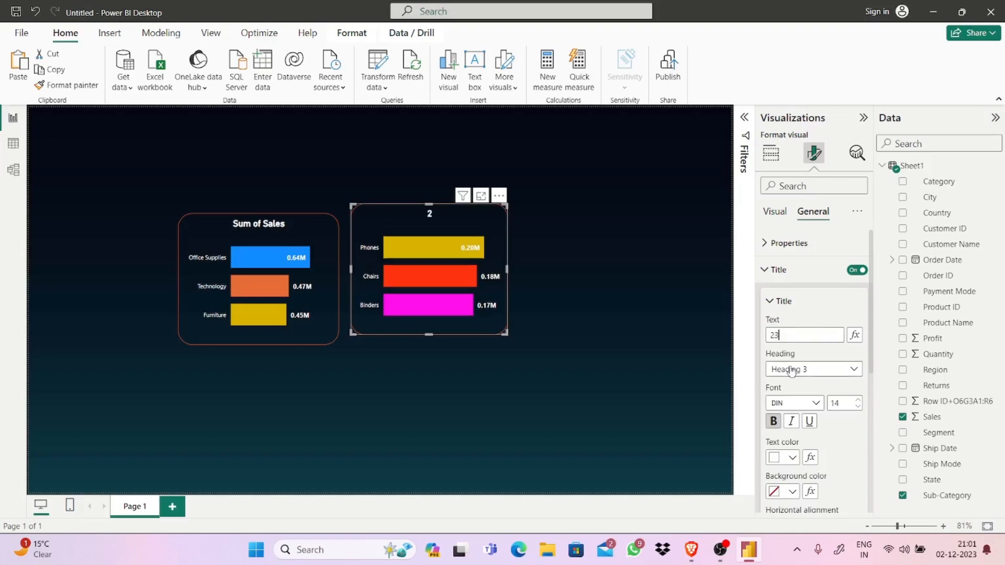
pyautogui.press('BackSpace')
pyautogui.press('BackSpace')
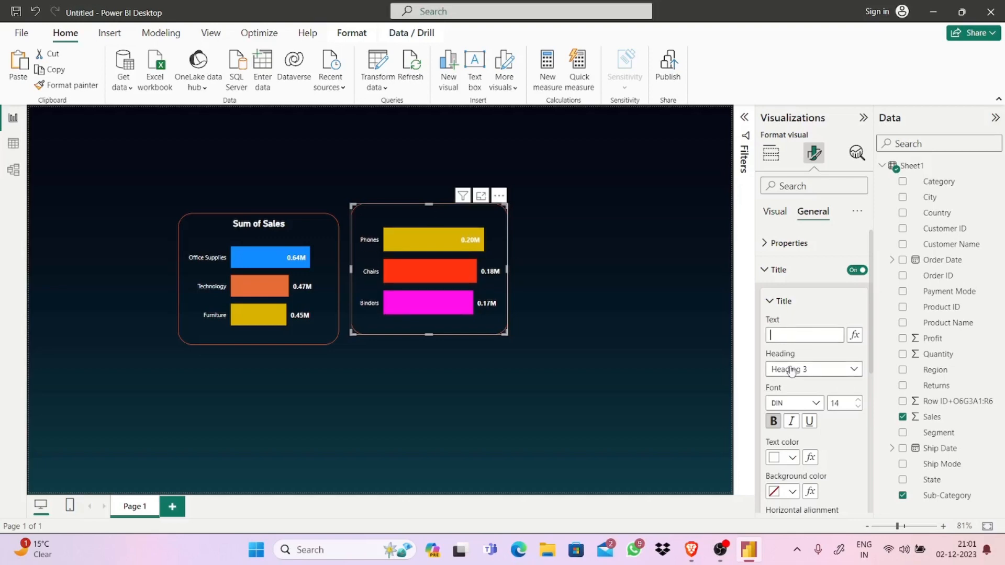
pyautogui.write('s')
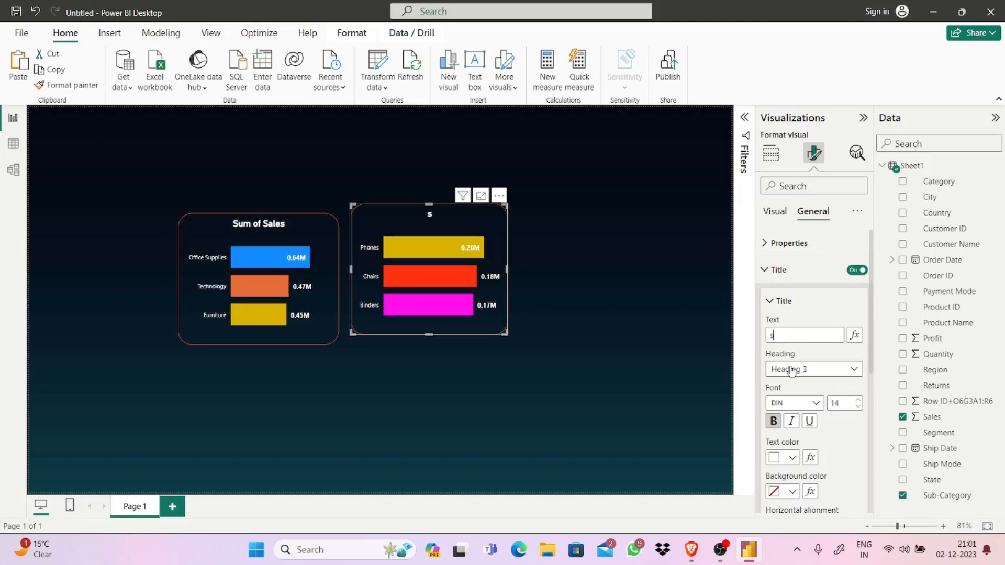
pyautogui.write('a')
pyautogui.press('BackSpace')
pyautogui.press('BackSpace')
pyautogui.write('S')
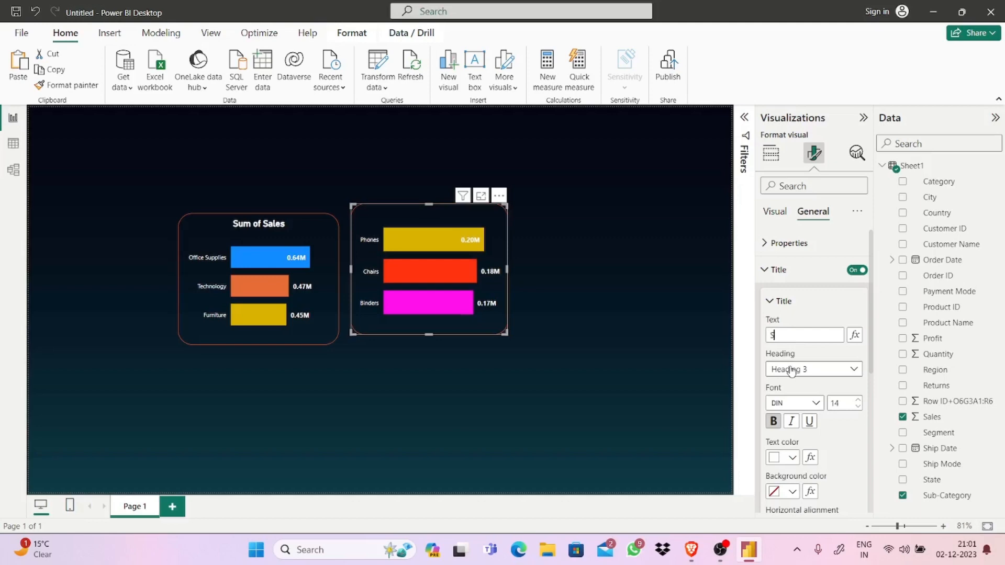
pyautogui.write('ales')
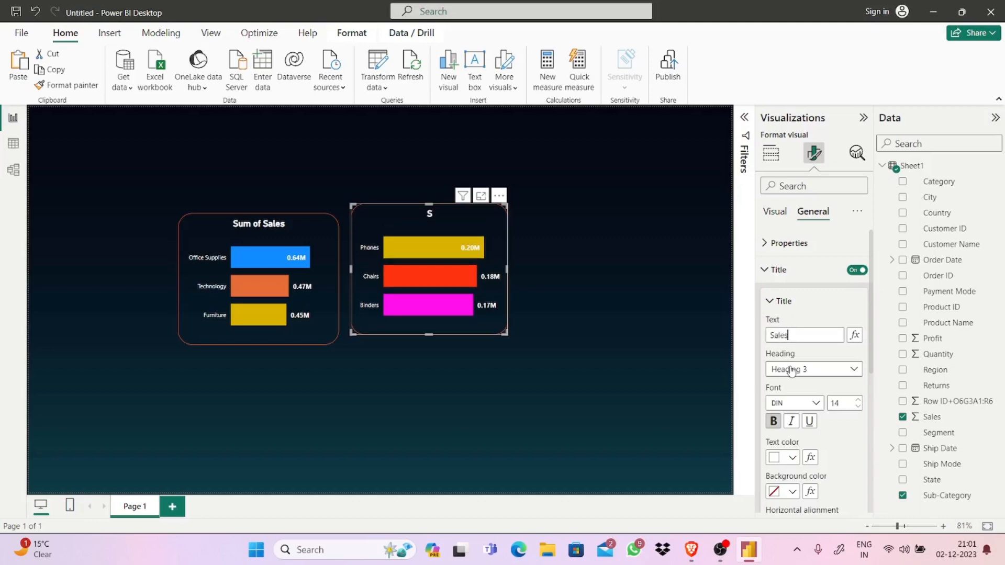
pyautogui.write(' by Sub')
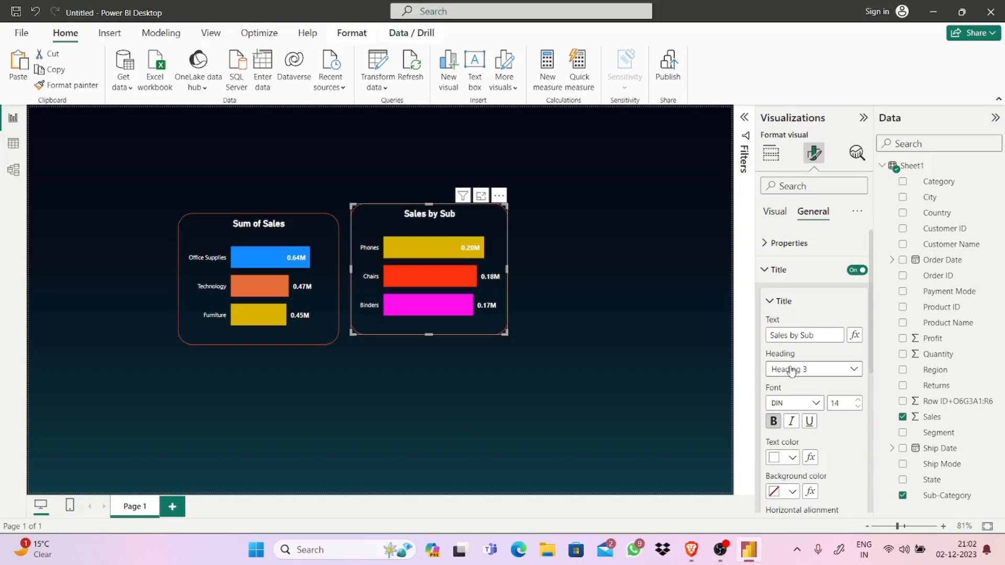
pyautogui.write('catog')
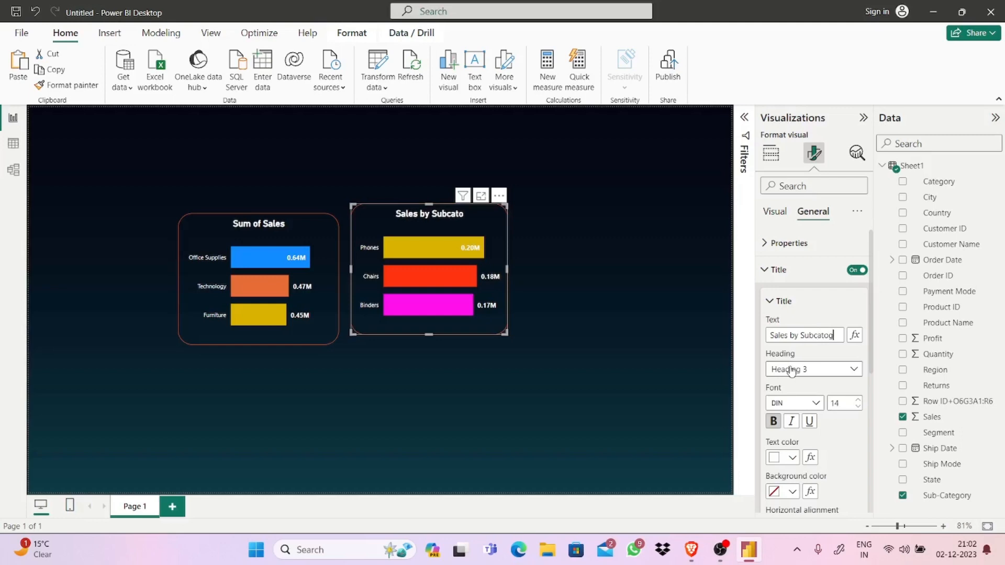
pyautogui.write('rie')
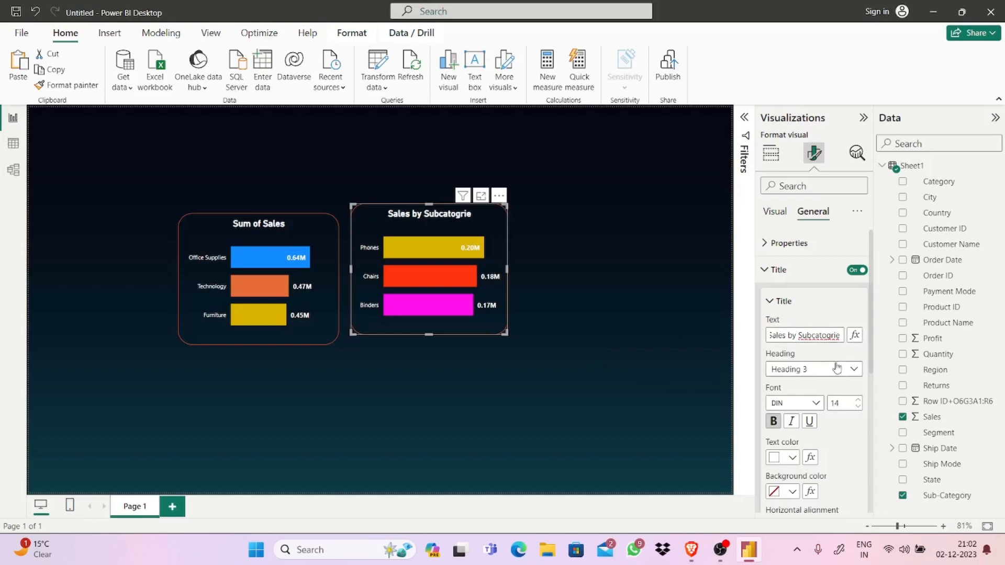
pyautogui.click(785, 301)
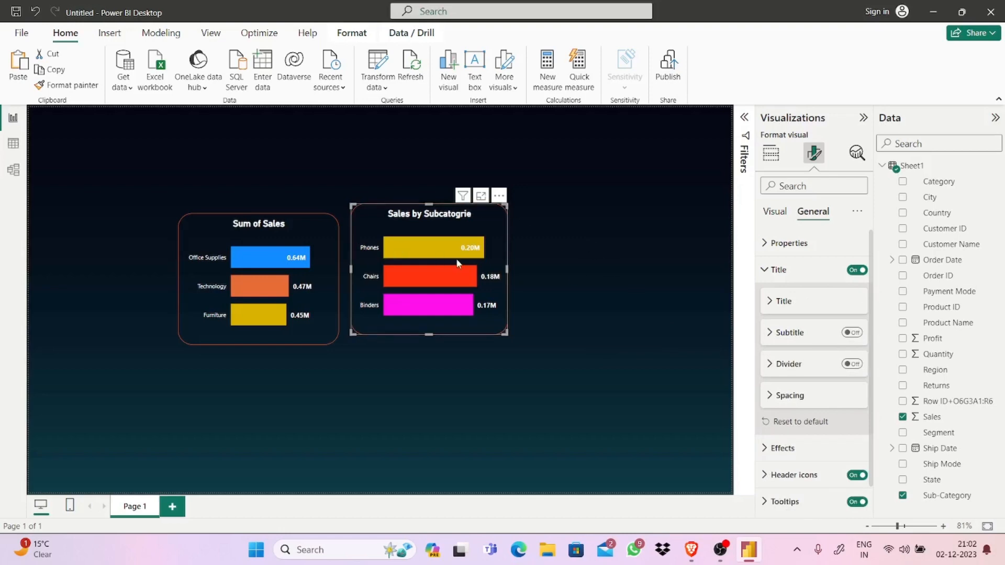
pyautogui.click(783, 301)
pyautogui.click(840, 335)
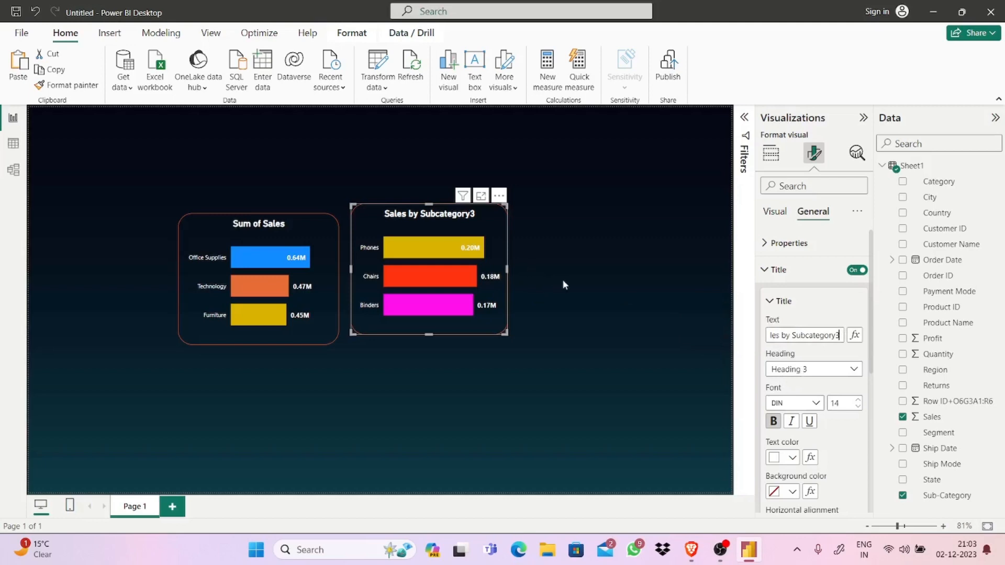
pyautogui.press('BackSpace')
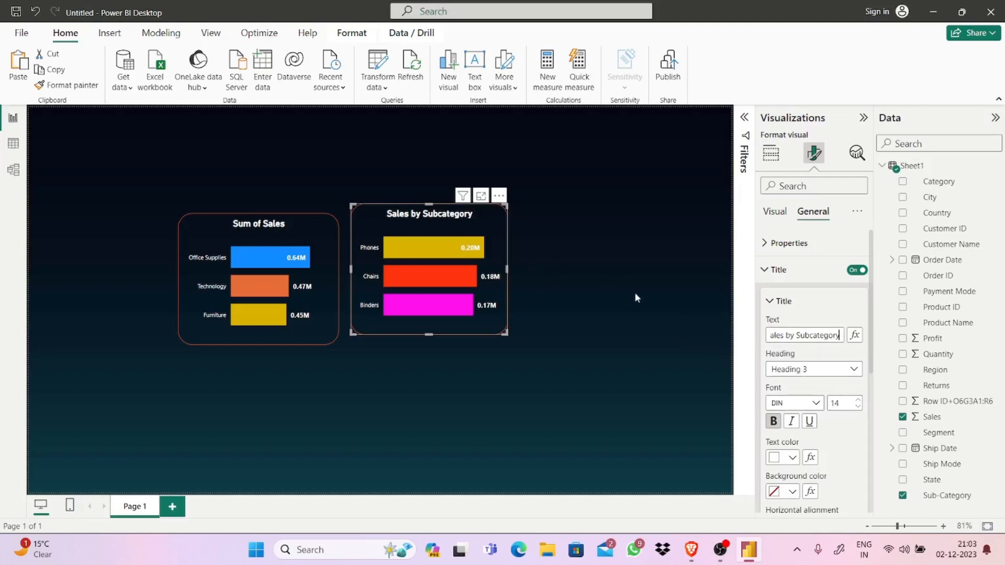
pyautogui.click(772, 302)
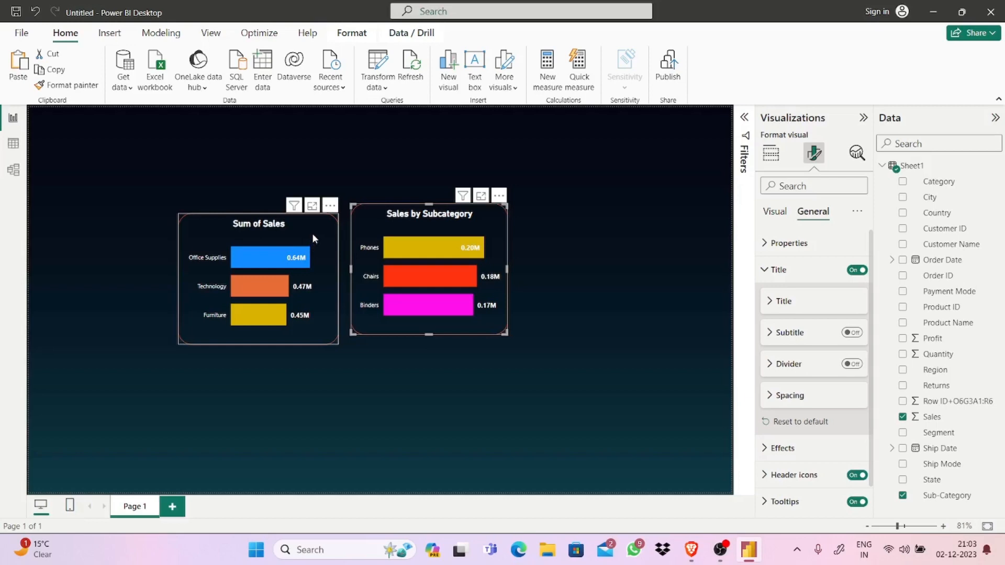
# - Line up the category and sub-category charts side by side at the same height, leaving a small gap between them
pyautogui.moveTo(429, 213); pyautogui.dragTo(434, 235)
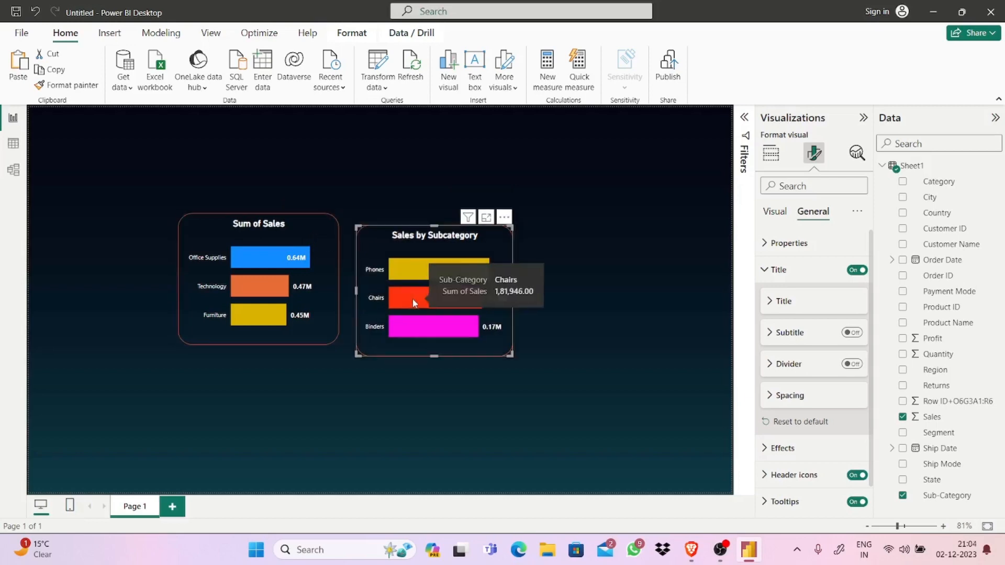
pyautogui.moveTo(324, 299); pyautogui.dragTo(324, 312)
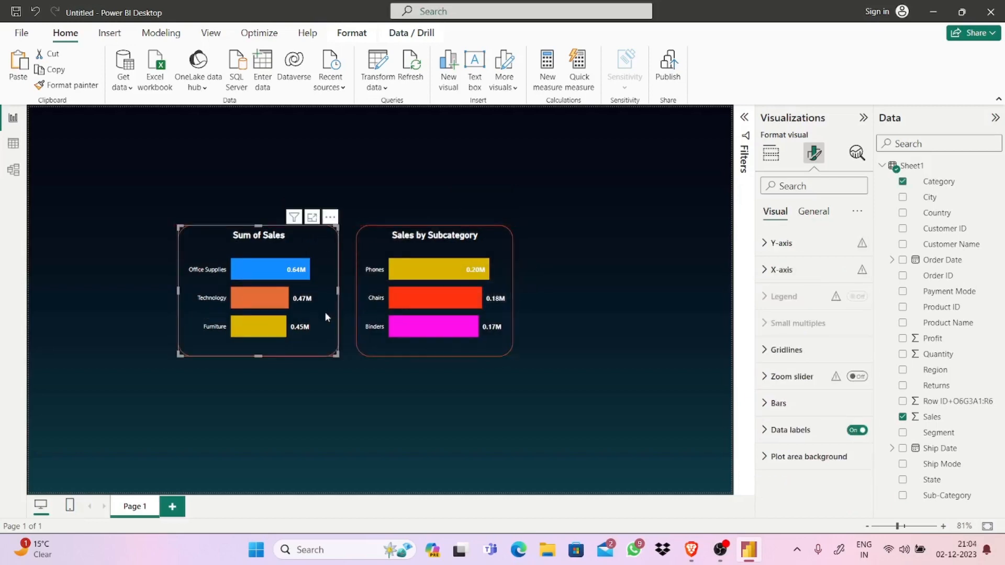
# - Change the category chart's title text to "Sales by Category"
pyautogui.click(808, 212)
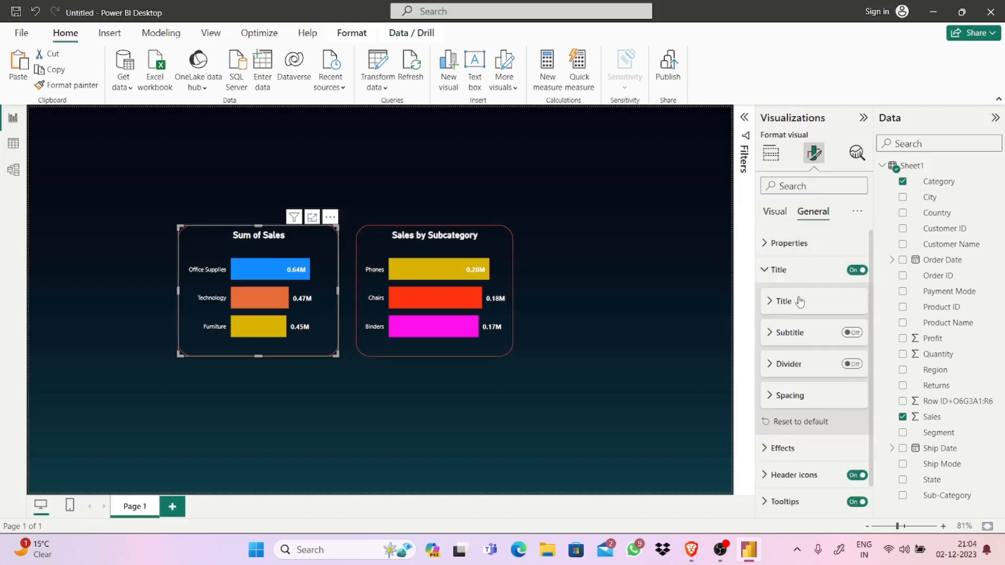
pyautogui.click(799, 302)
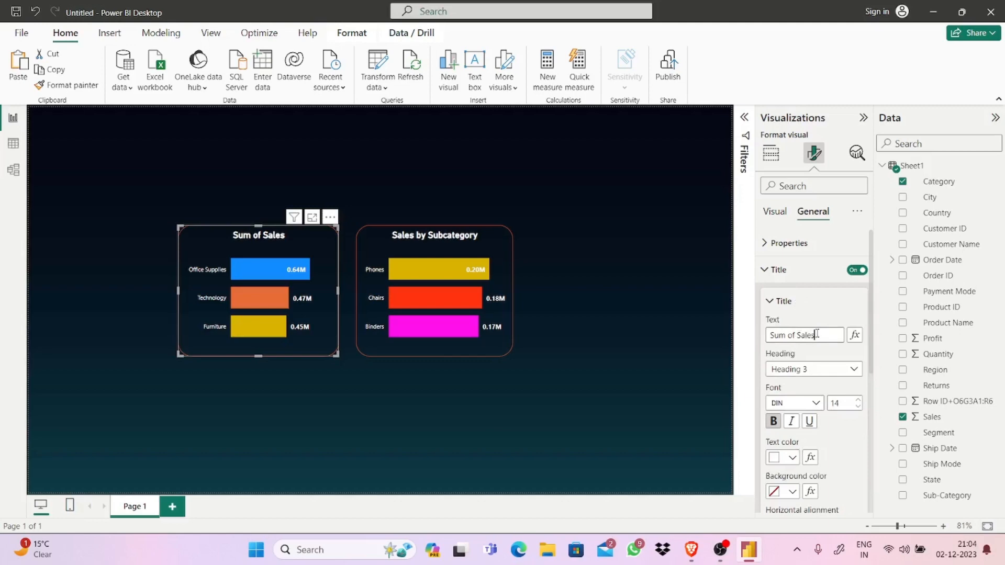
pyautogui.click(816, 334)
pyautogui.press('BackSpace')
pyautogui.press('BackSpace')
pyautogui.press('BackSpace')
pyautogui.press('BackSpace')
pyautogui.press('BackSpace')
pyautogui.press('BackSpace')
pyautogui.press('BackSpace')
pyautogui.press('BackSpace')
pyautogui.press('BackSpace')
pyautogui.press('BackSpace')
pyautogui.press('BackSpace')
pyautogui.press('BackSpace')
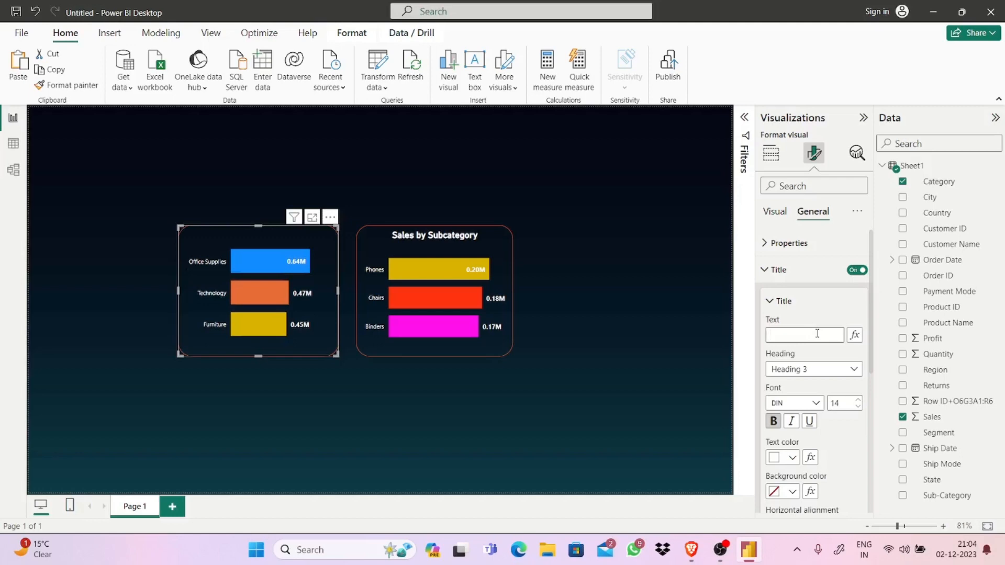
pyautogui.write('sum')
pyautogui.press('BackSpace')
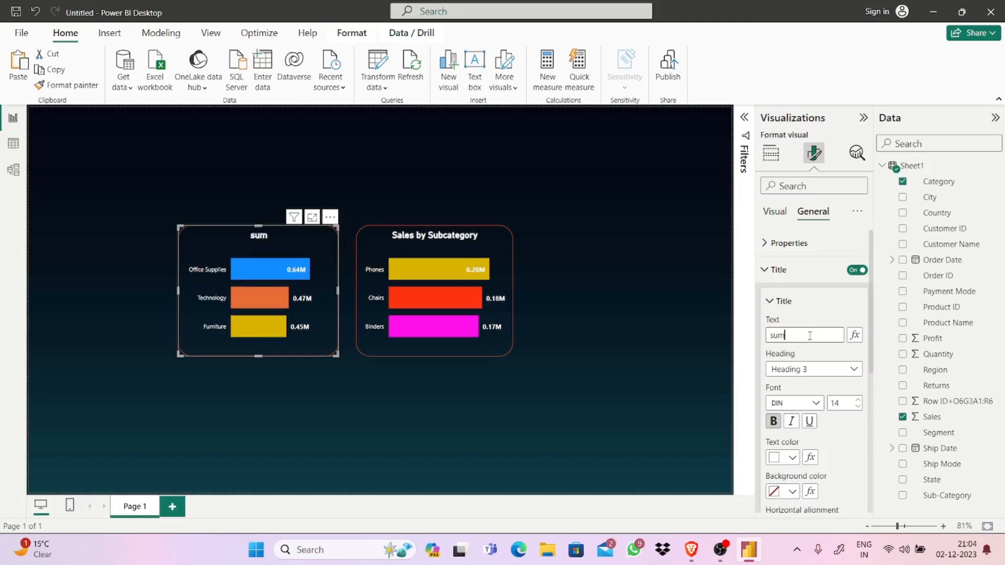
pyautogui.press('BackSpace')
pyautogui.press('BackSpace')
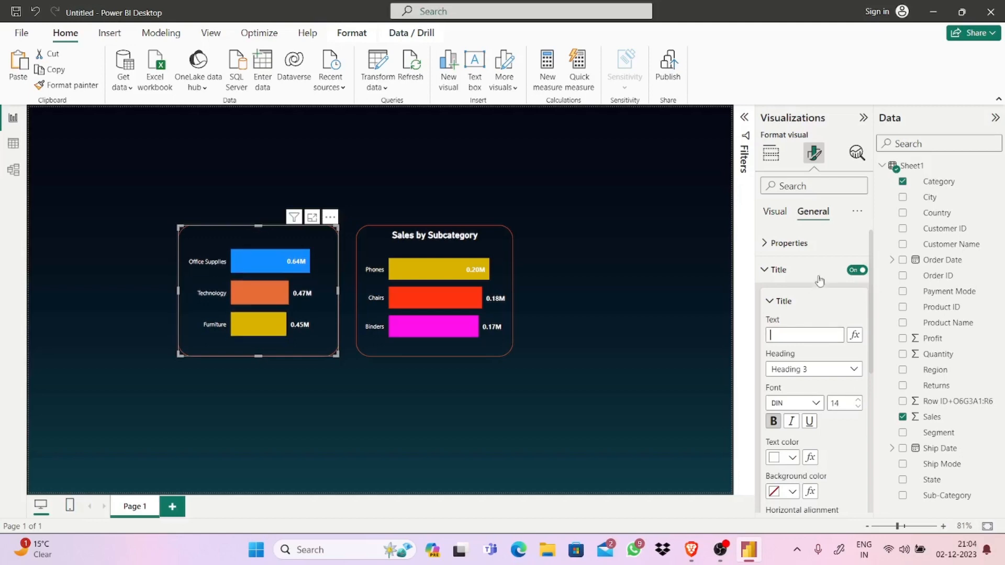
pyautogui.click(823, 272)
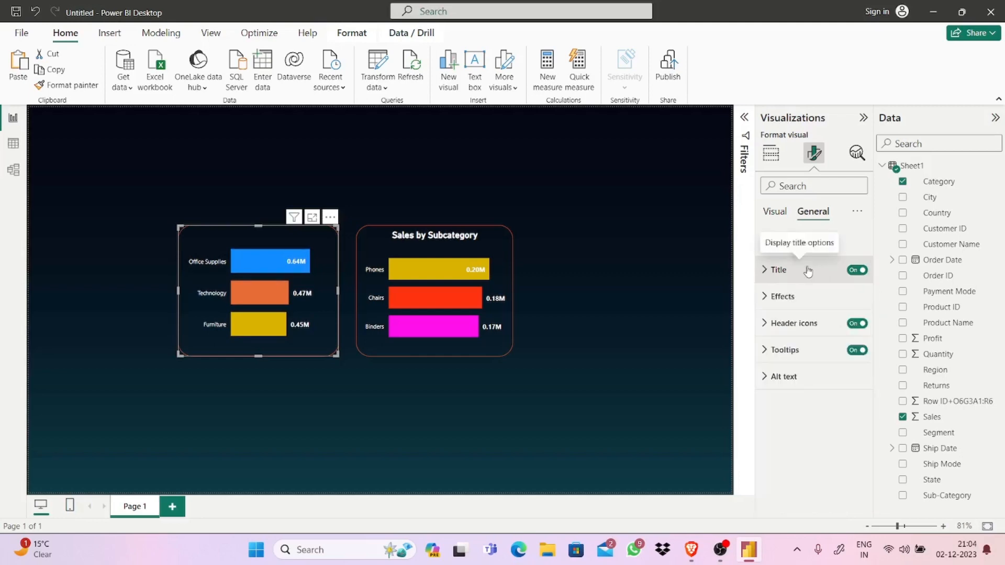
pyautogui.click(805, 273)
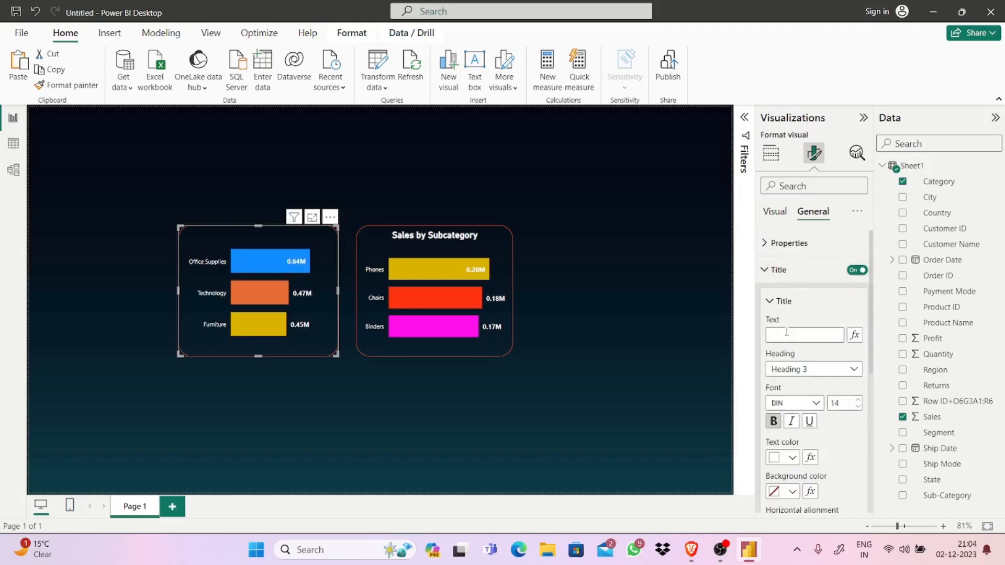
pyautogui.write('Sales')
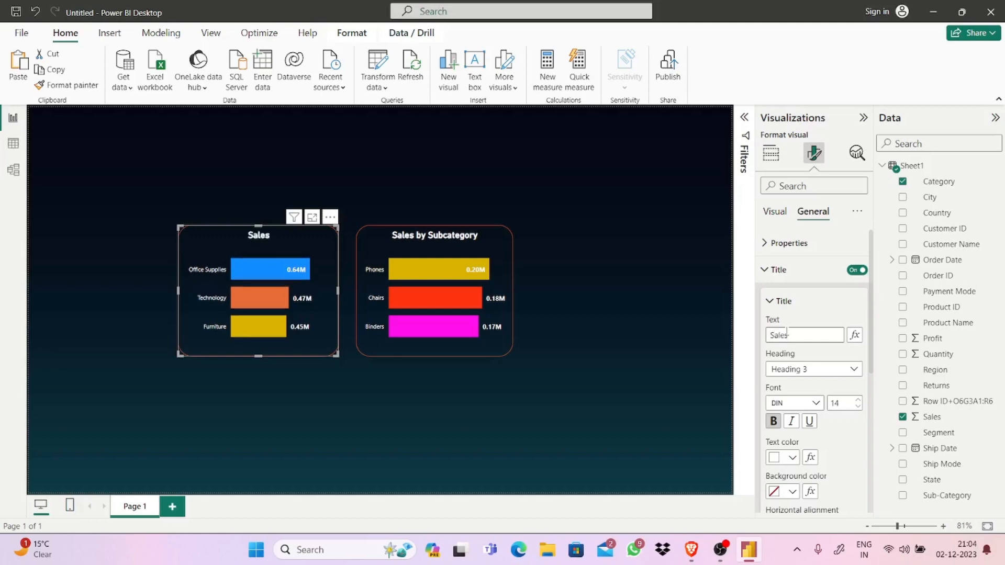
pyautogui.write(' by Category')
pyautogui.click(603, 317)
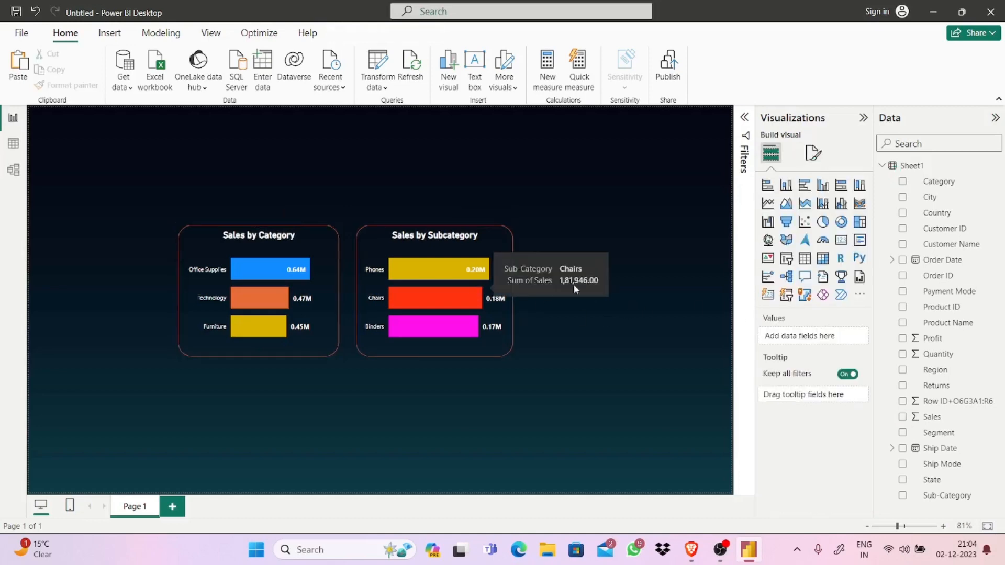
# - Duplicate the Sales by Category chart and place the copy on the far side of the sub-category chart
pyautogui.click(434, 338)
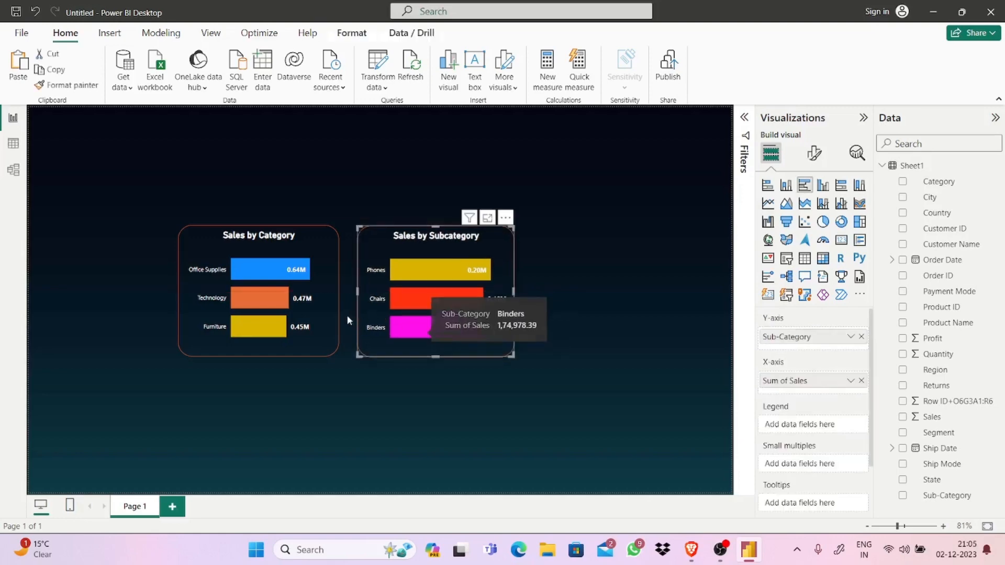
pyautogui.click(322, 315)
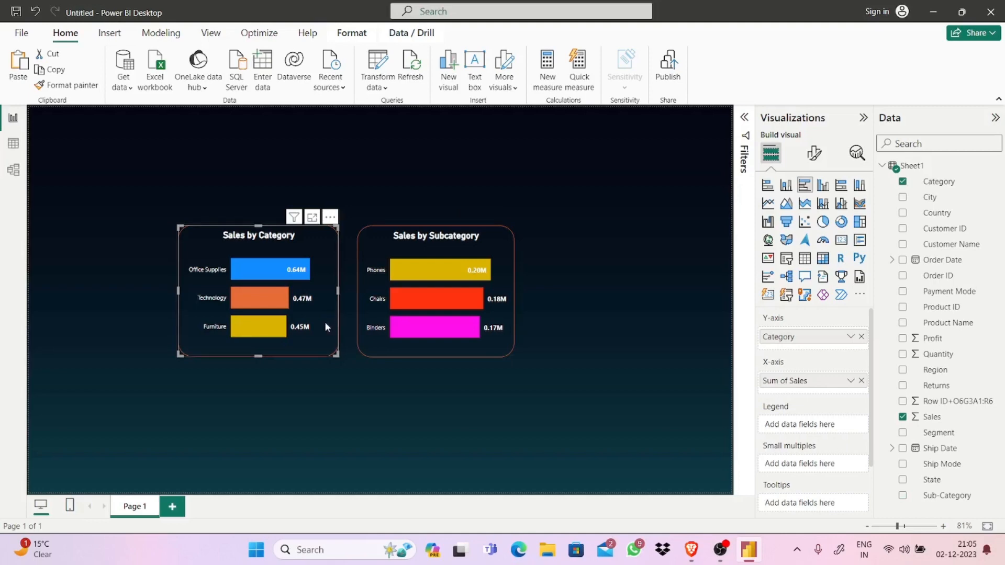
pyautogui.hotkey('ctrl', 'c')
pyautogui.hotkey('ctrl', 'v')
pyautogui.moveTo(325, 321); pyautogui.dragTo(694, 315)
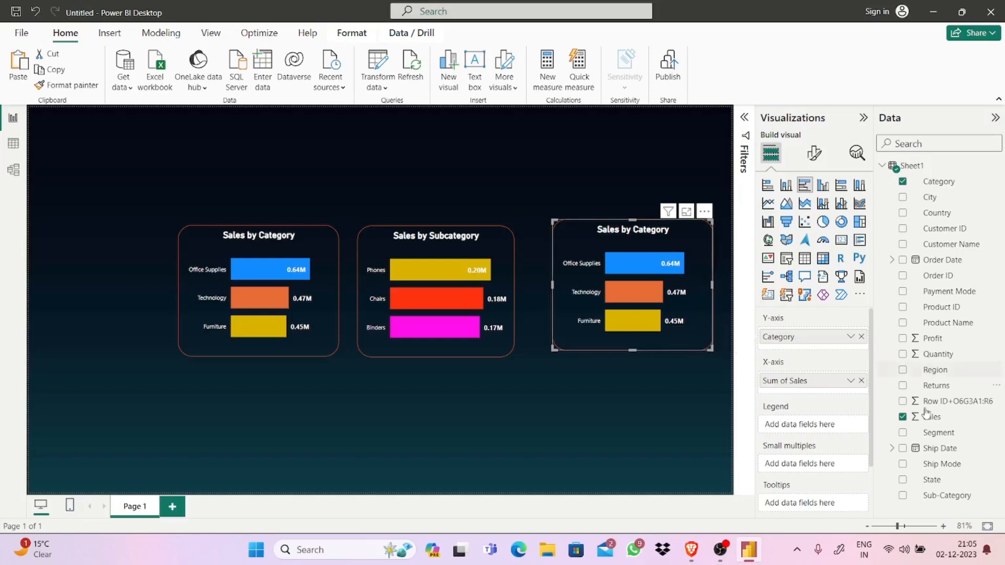
# - Replace Category with Ship Mode on the copied chart's Y-axis and align the chart in a row with the other two
pyautogui.click(929, 453)
pyautogui.moveTo(928, 465); pyautogui.dragTo(831, 343)
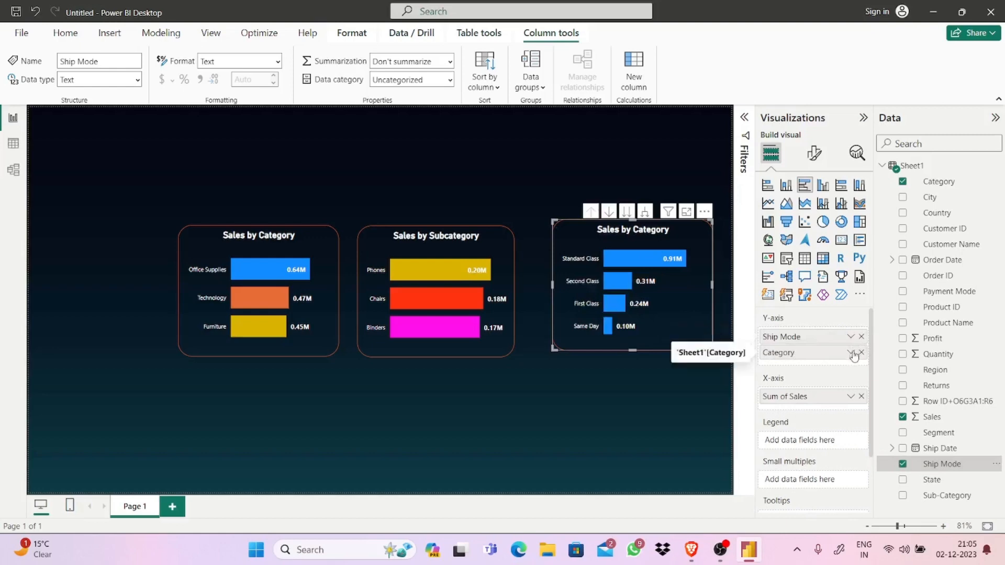
pyautogui.click(861, 352)
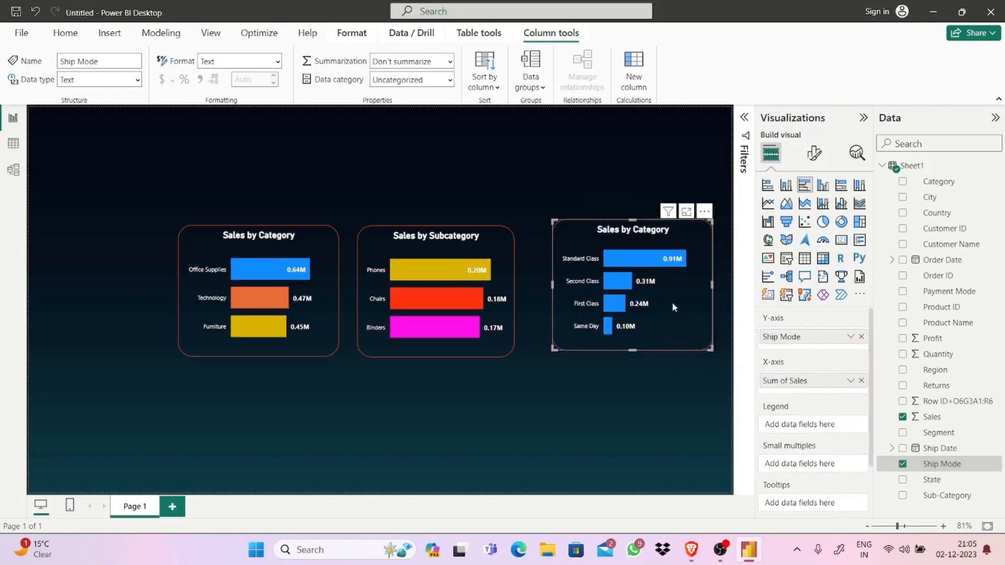
pyautogui.moveTo(668, 307); pyautogui.dragTo(655, 317)
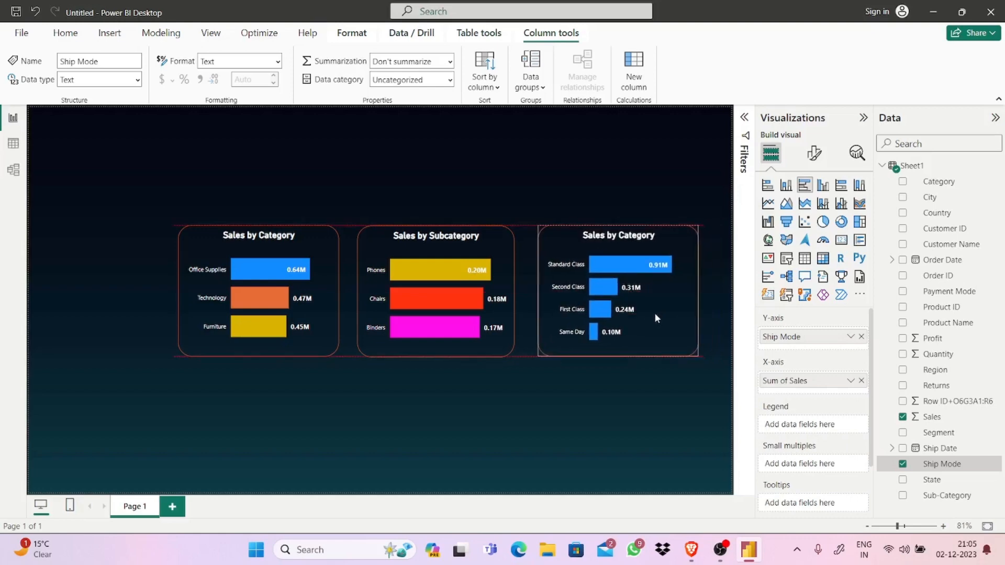
pyautogui.moveTo(654, 317); pyautogui.dragTo(654, 317)
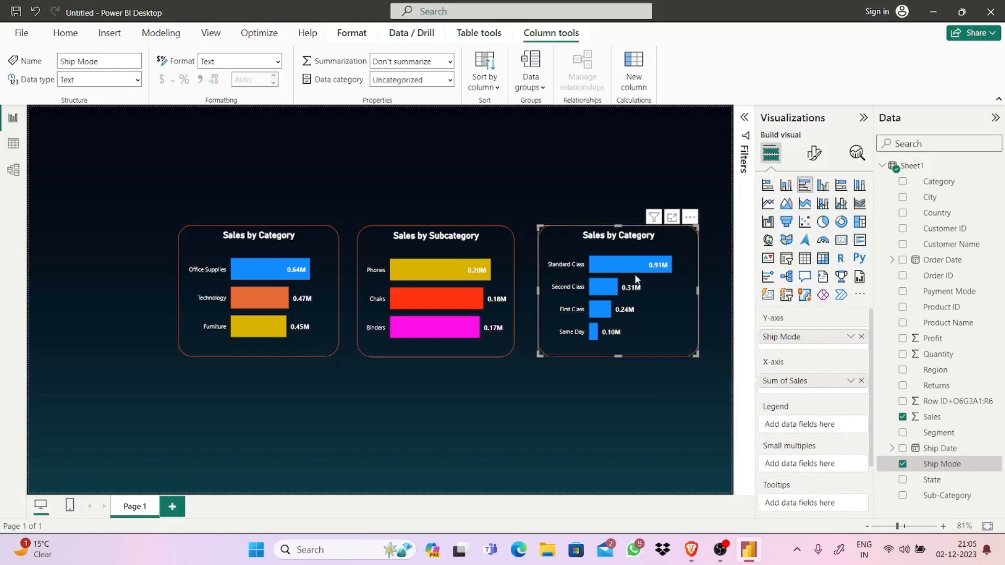
# - Shift the ship mode chart slightly closer to the sub-category chart and colour its Standard Class bar red
pyautogui.moveTo(654, 287)
pyautogui.mouseDown()
pyautogui.moveTo(655, 301)
pyautogui.moveTo(650, 289)
pyautogui.mouseUp()
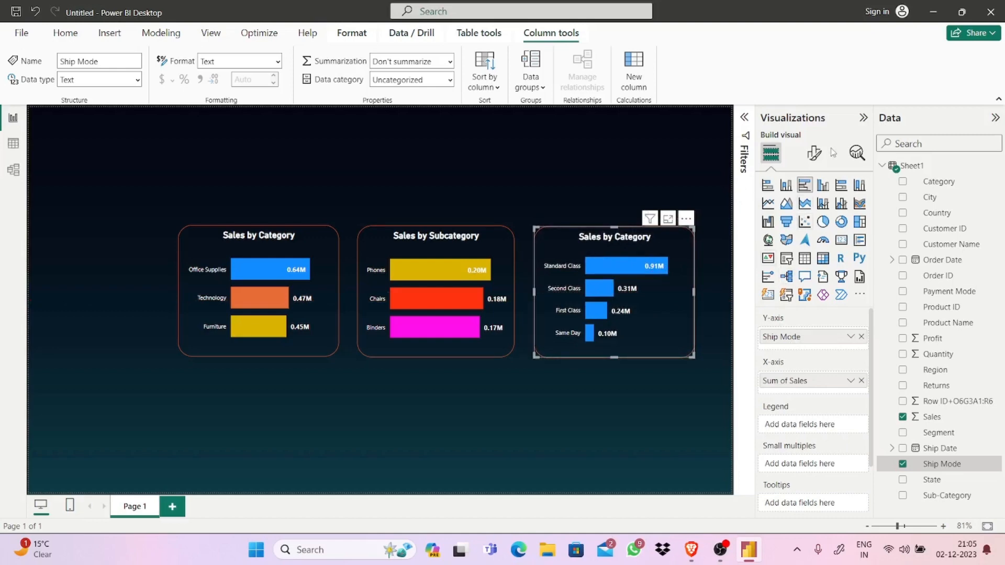
pyautogui.click(812, 155)
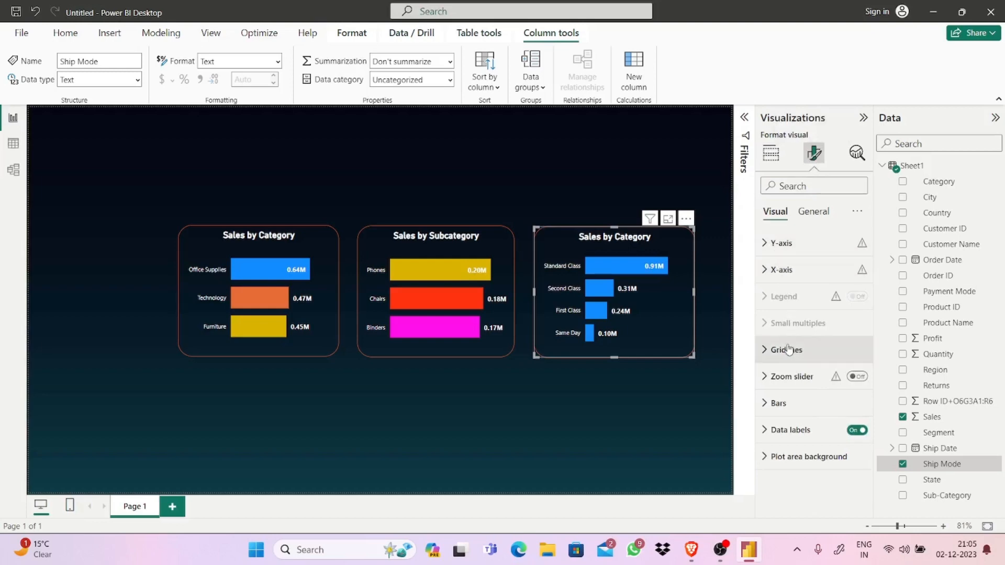
pyautogui.click(785, 402)
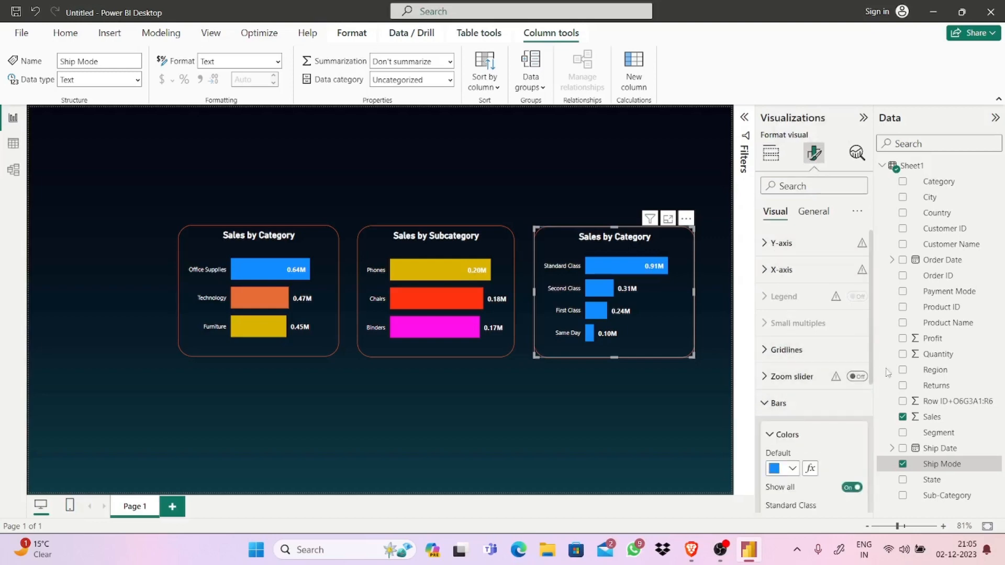
pyautogui.moveTo(873, 344); pyautogui.dragTo(879, 429)
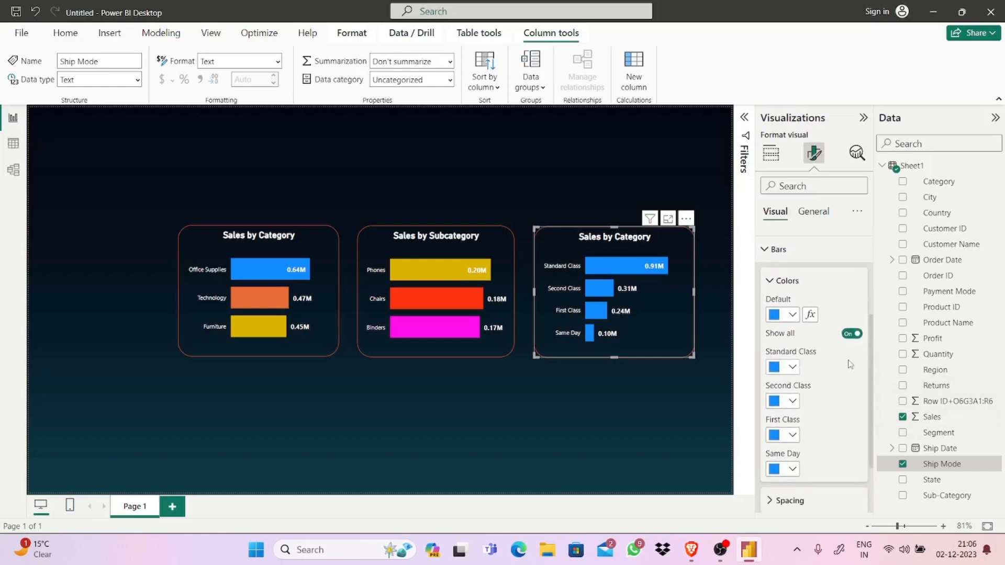
pyautogui.scroll(-2, 870, 363)
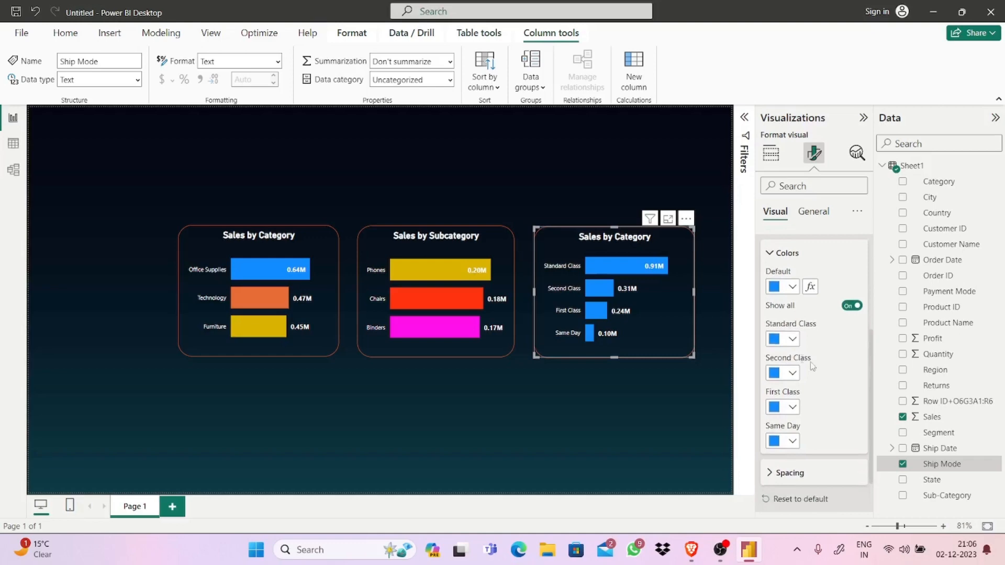
pyautogui.click(788, 344)
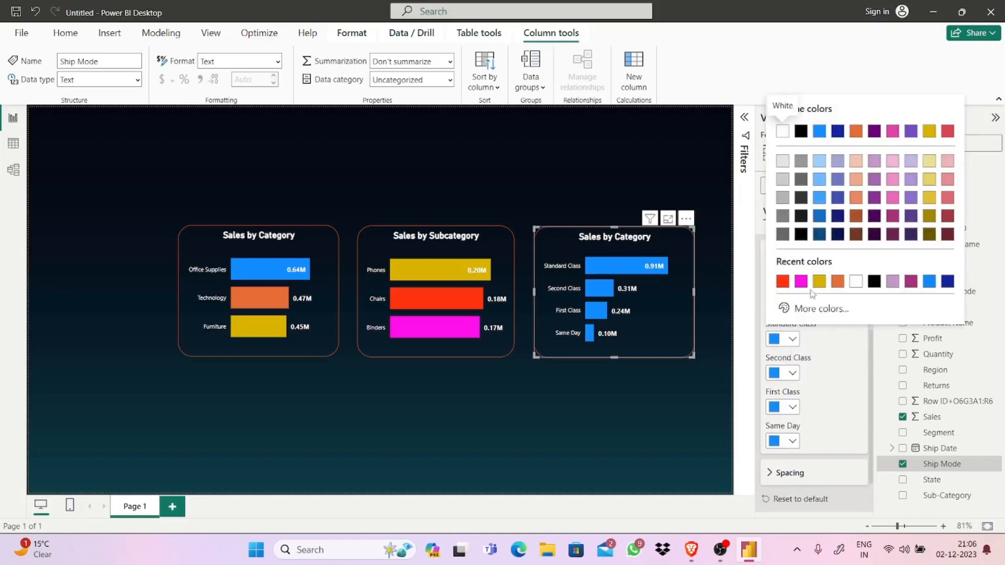
pyautogui.click(788, 287)
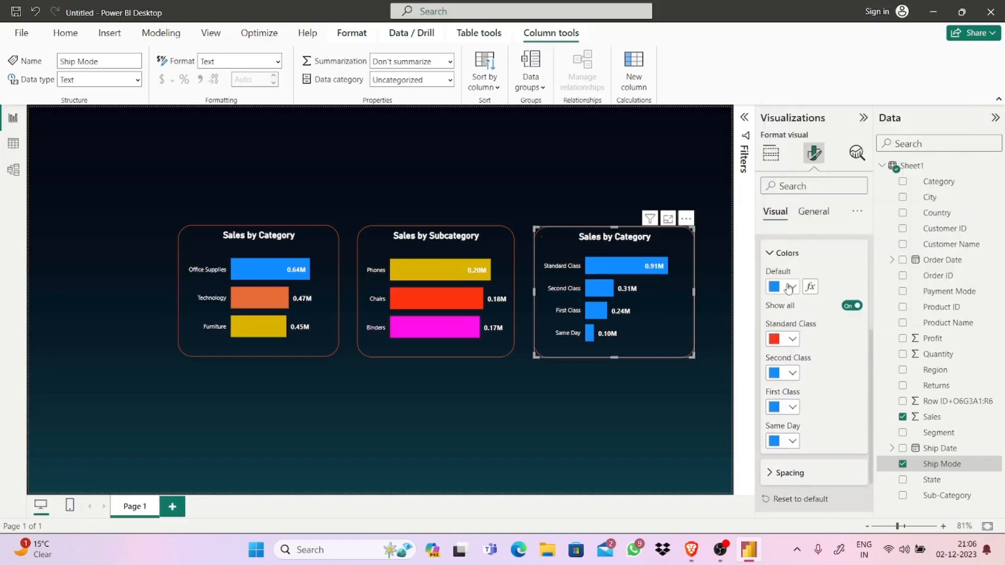
# - Set the Second Class bar of the ship mode chart to the custom deep blue #3720E7
pyautogui.click(792, 373)
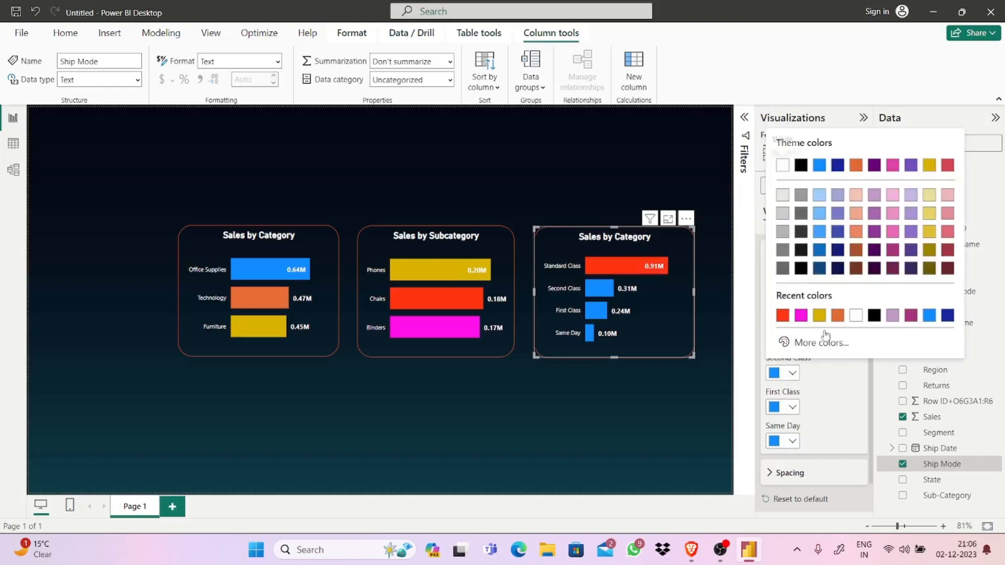
pyautogui.click(794, 345)
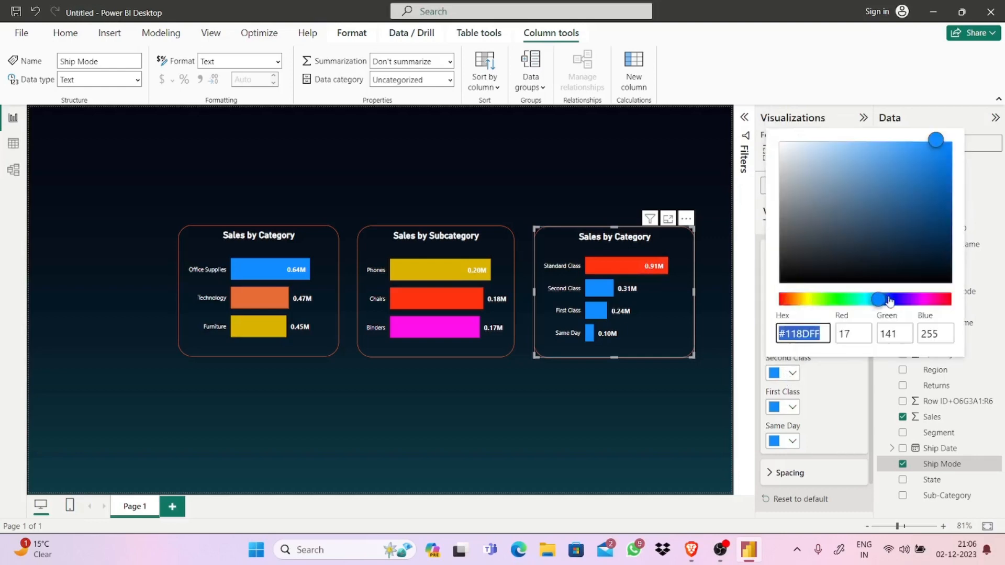
pyautogui.moveTo(887, 301); pyautogui.dragTo(898, 303)
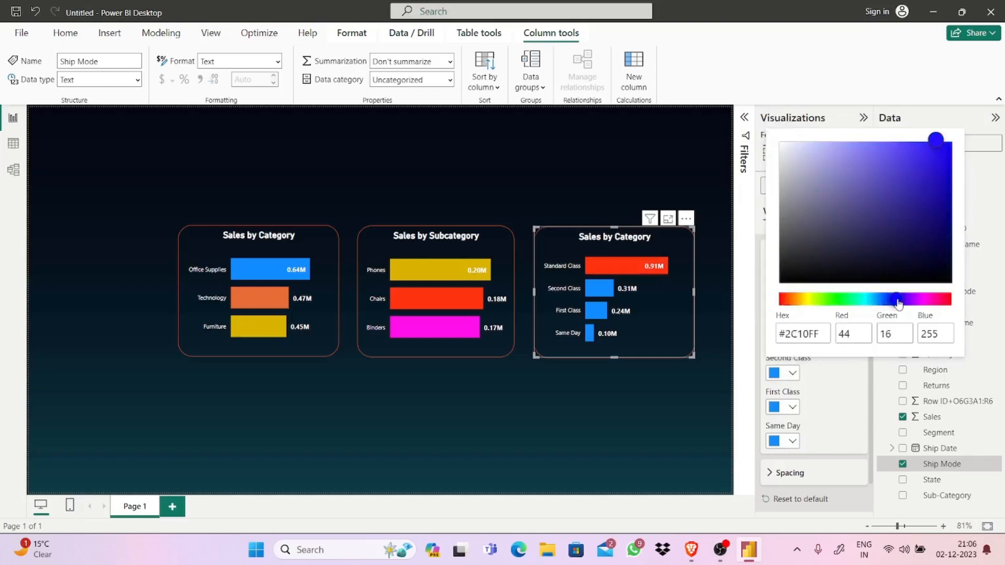
pyautogui.click(922, 153)
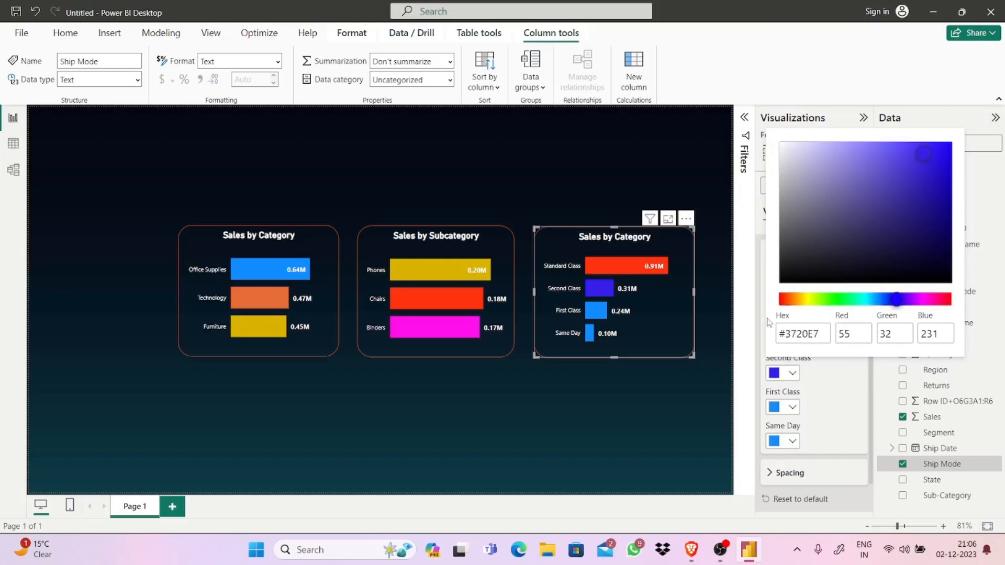
# - Colour the First Class bar magenta and the Same Day bar the custom lime green #A7FF10
pyautogui.click(792, 409)
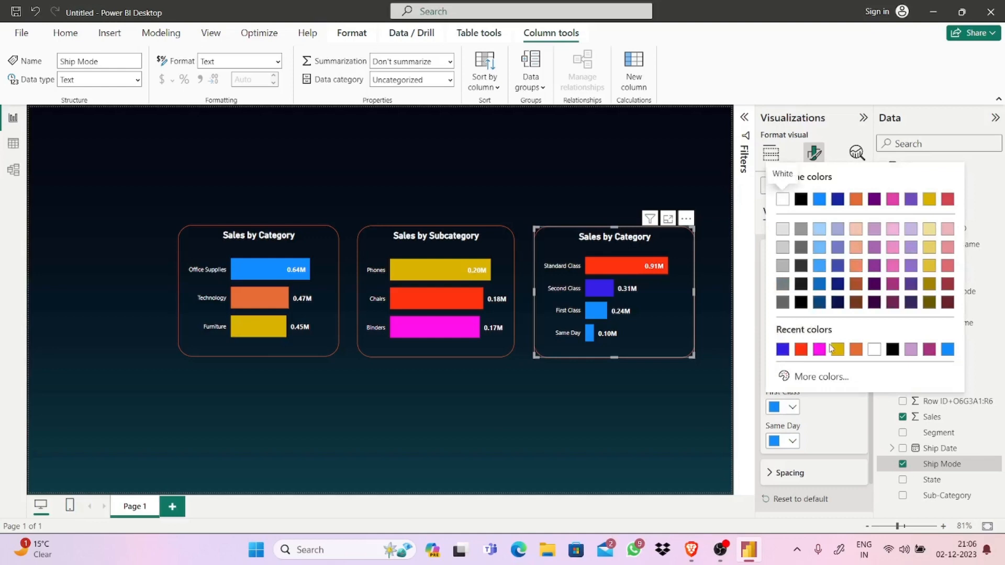
pyautogui.click(820, 350)
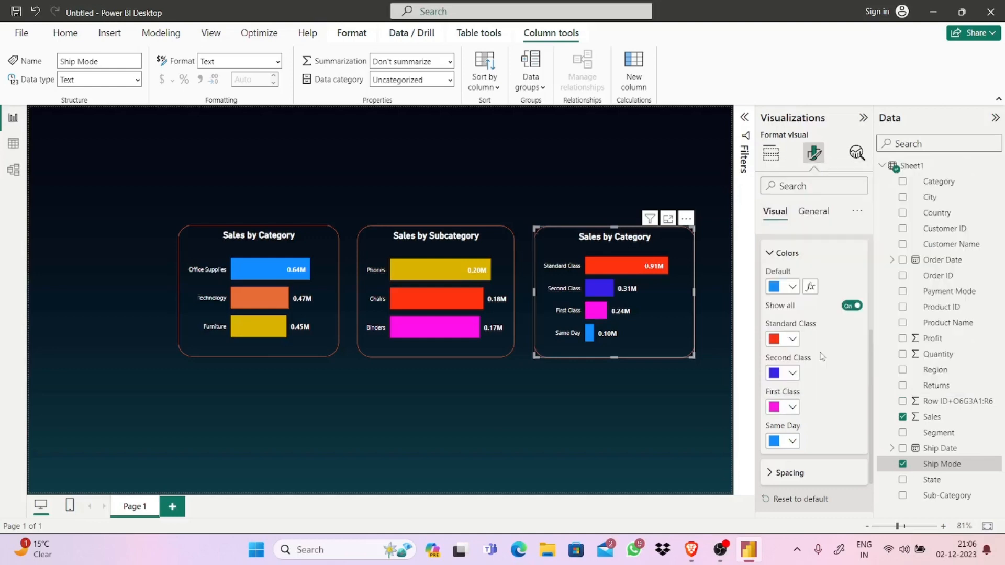
pyautogui.click(793, 441)
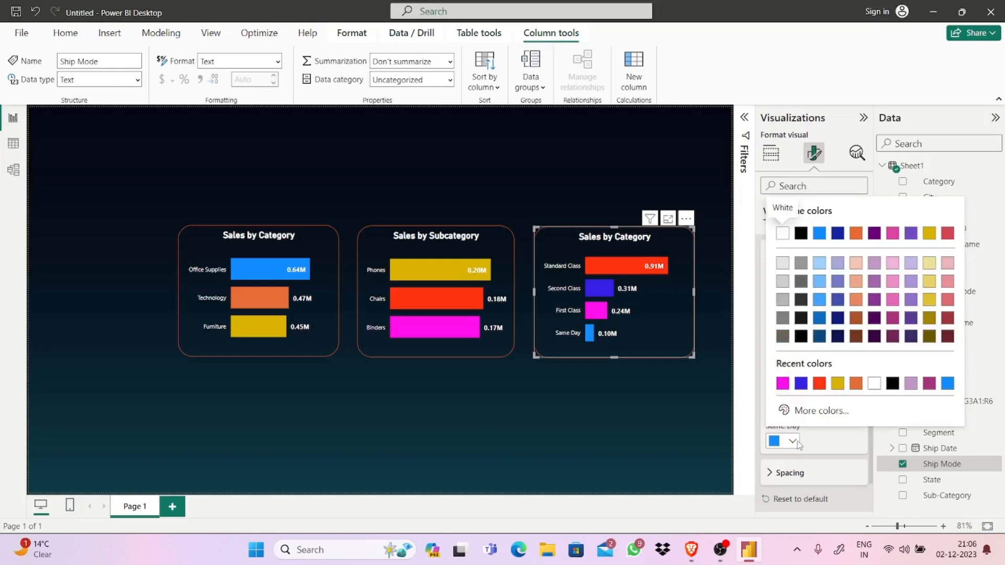
pyautogui.click(800, 410)
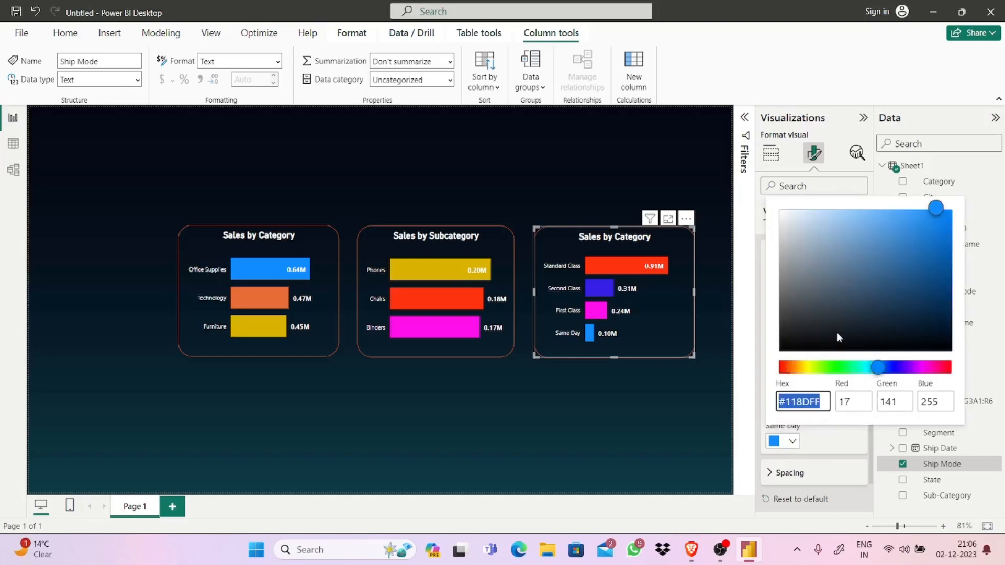
pyautogui.click(822, 369)
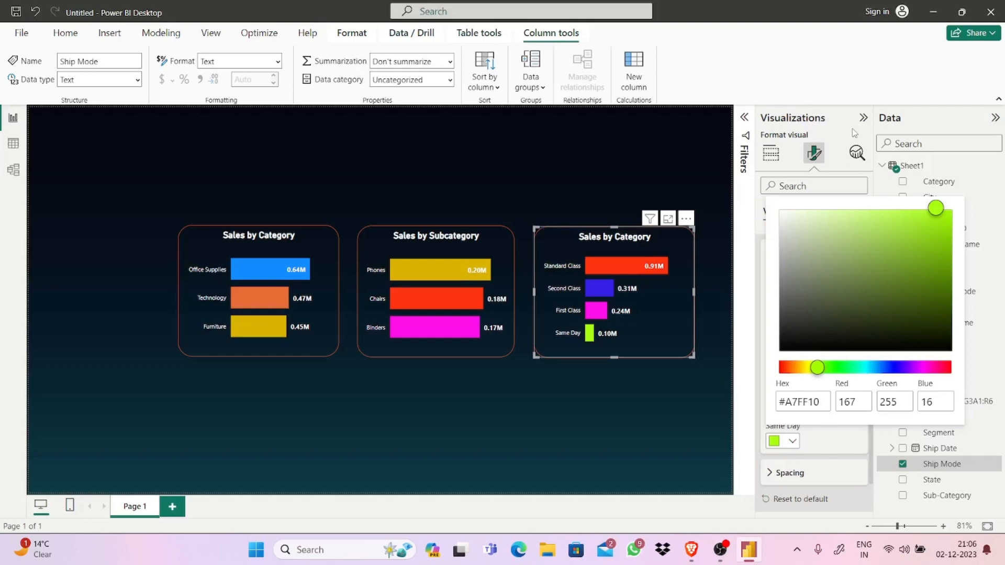
pyautogui.click(757, 226)
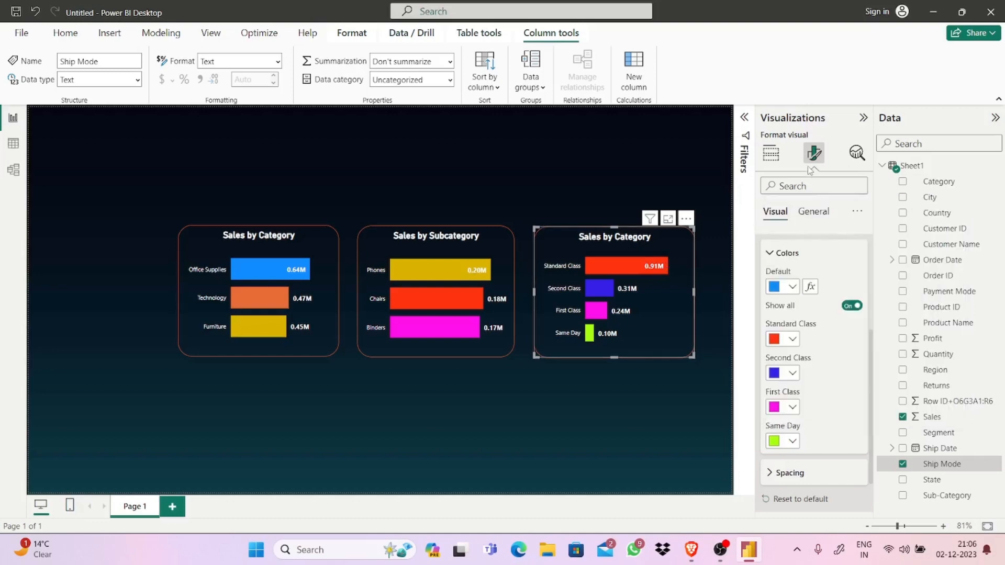
# - Change the ship mode chart's title text to "Sales by Ship Mode"
pyautogui.click(811, 212)
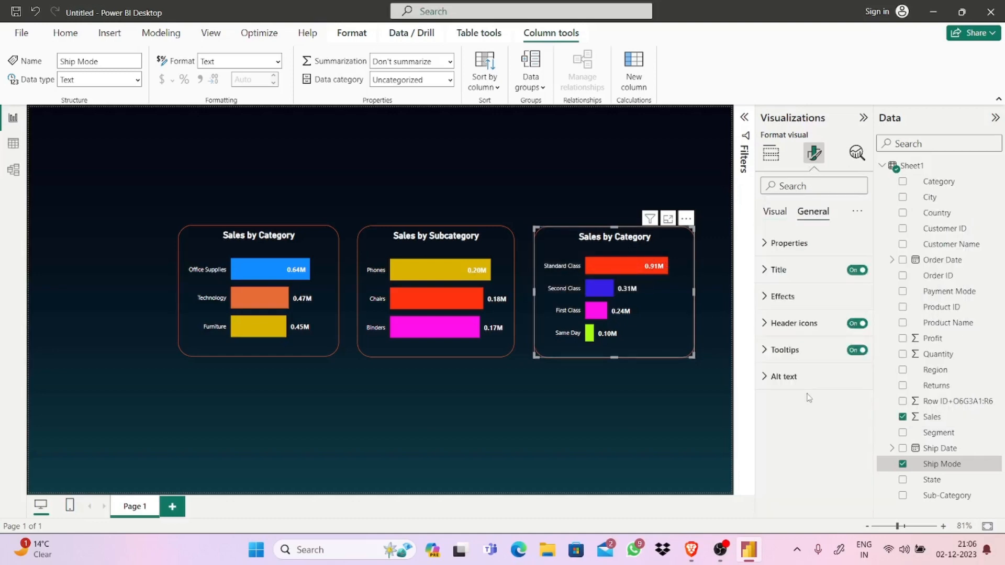
pyautogui.click(786, 278)
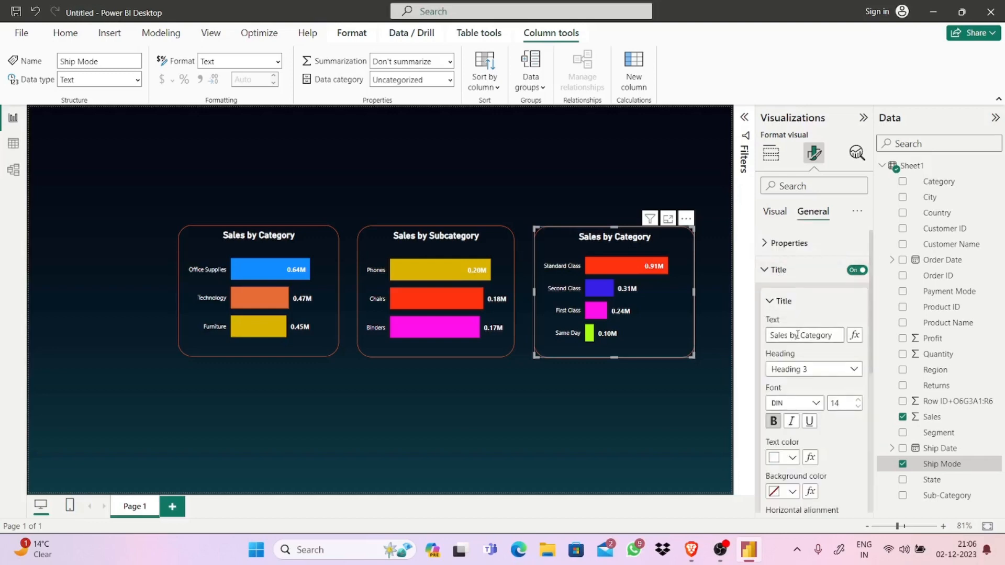
pyautogui.tripleClick(831, 336)
pyautogui.click(834, 337)
pyautogui.press('BackSpace')
pyautogui.press('BackSpace')
pyautogui.press('BackSpace')
pyautogui.press('BackSpace')
pyautogui.press('BackSpace')
pyautogui.press('BackSpace')
pyautogui.press('BackSpace')
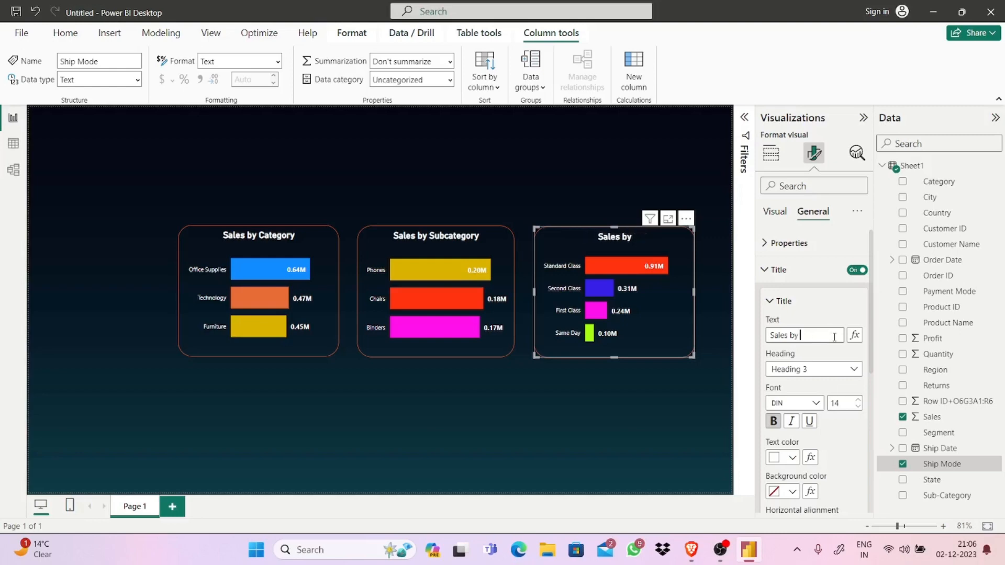
pyautogui.write('Ship Mode')
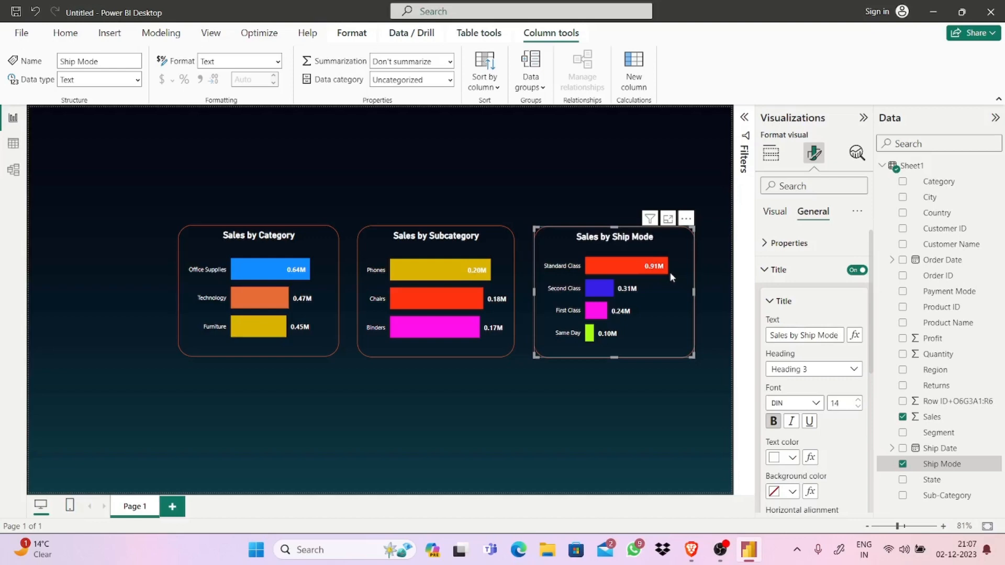
pyautogui.click(591, 188)
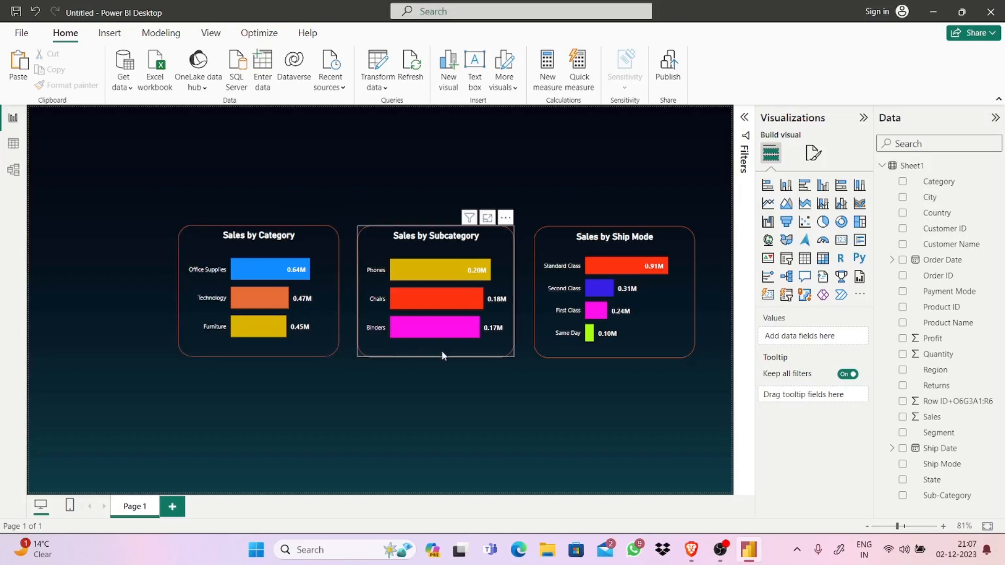
# - Nudge the Sales by Subcategory chart down slightly to line it up with the ship mode chart
pyautogui.click(459, 319)
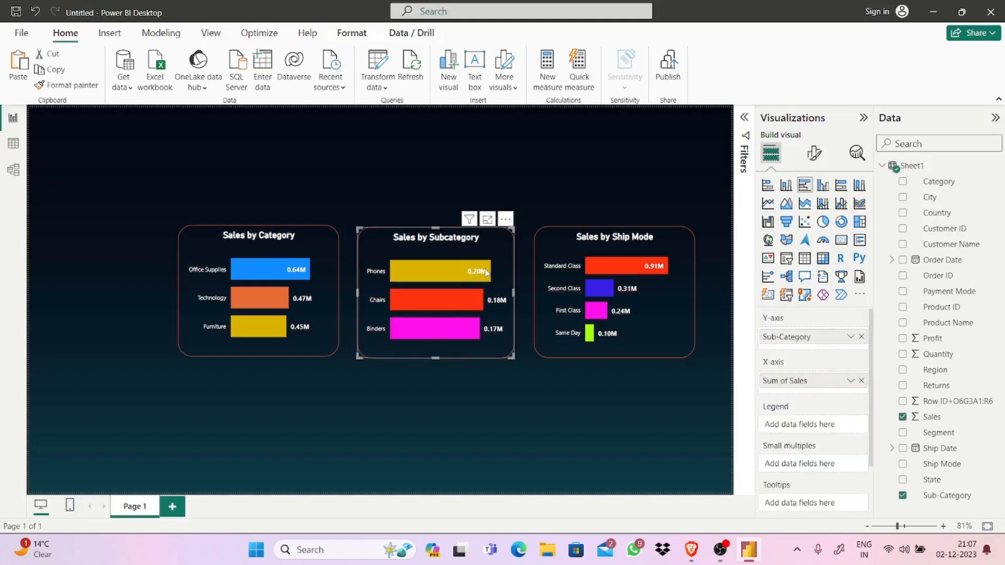
pyautogui.moveTo(487, 276)
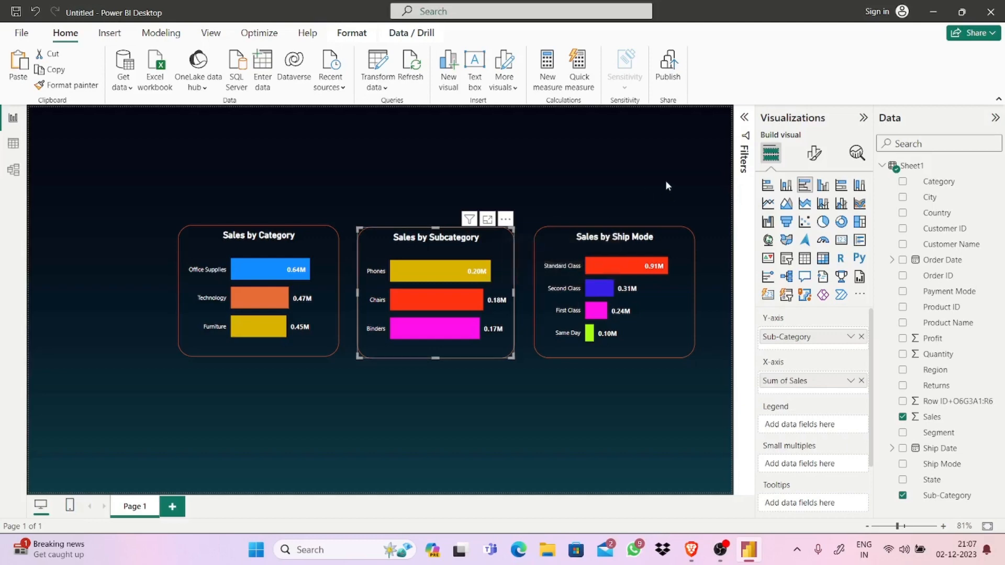
pyautogui.click(670, 325)
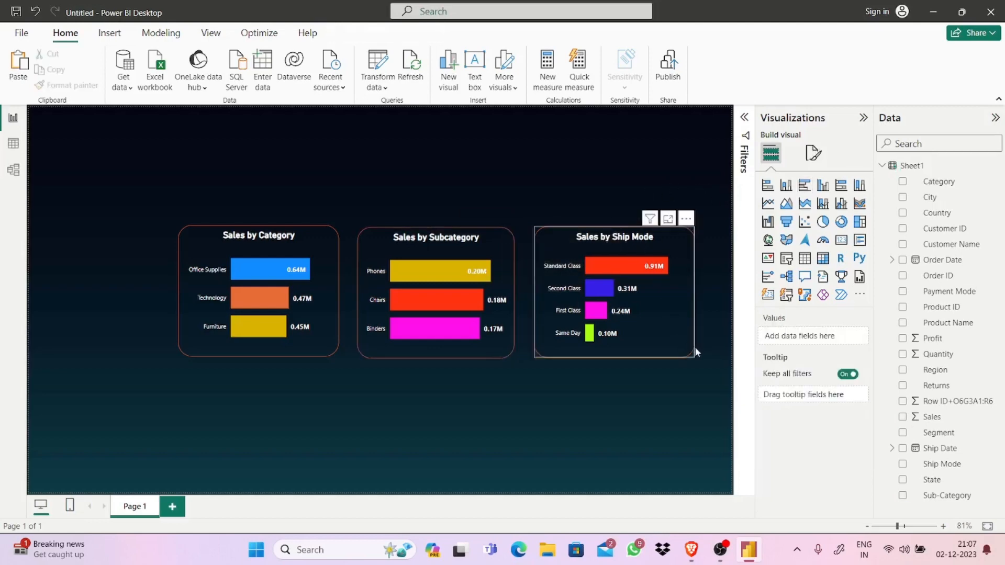
pyautogui.click(698, 186)
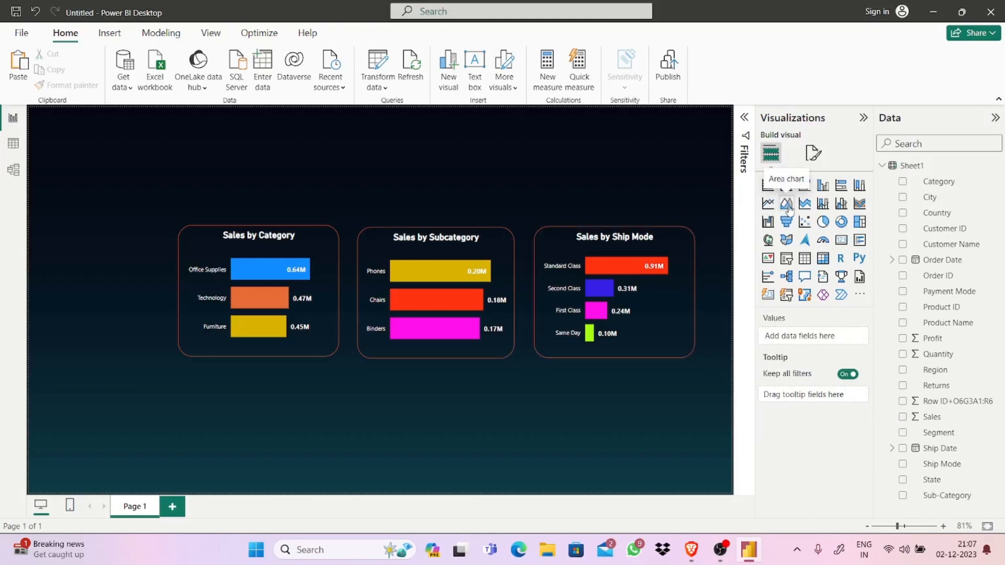
# - Insert an area chart and place it above the bar charts
pyautogui.click(787, 205)
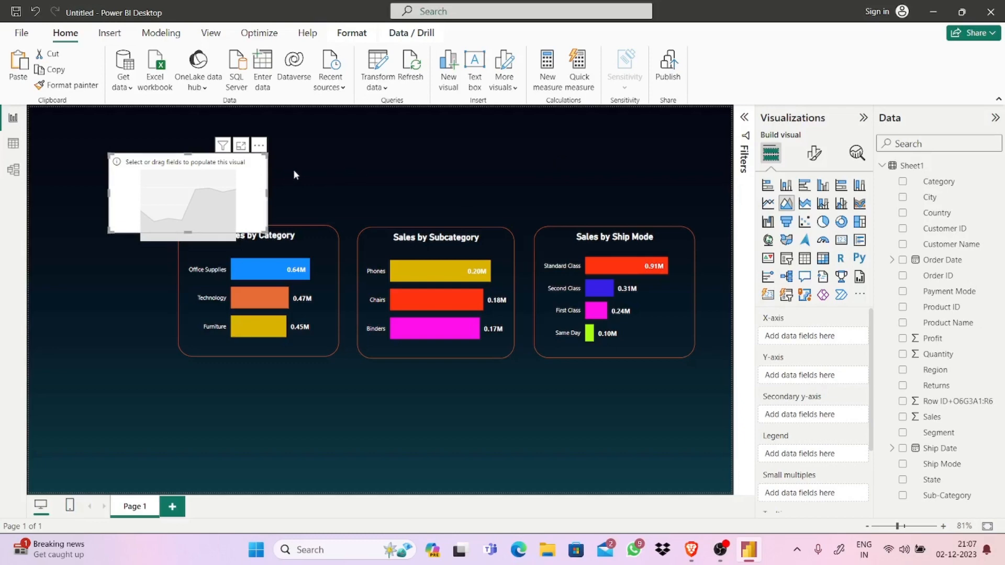
pyautogui.moveTo(295, 174); pyautogui.dragTo(296, 174)
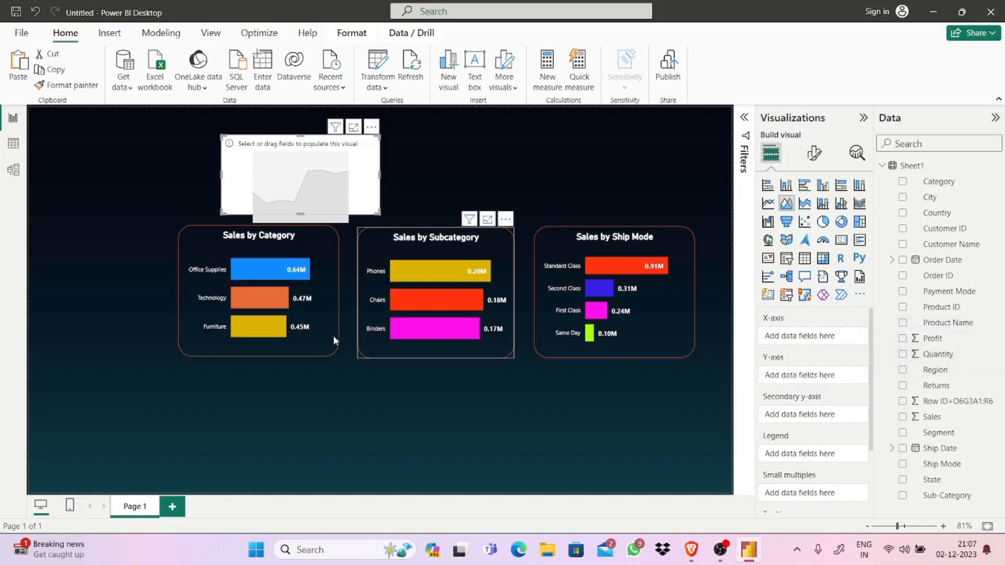
# - Move the three bar charts into an evenly spaced row low on the page and position the empty area chart above them
pyautogui.moveTo(333, 341); pyautogui.dragTo(189, 437)
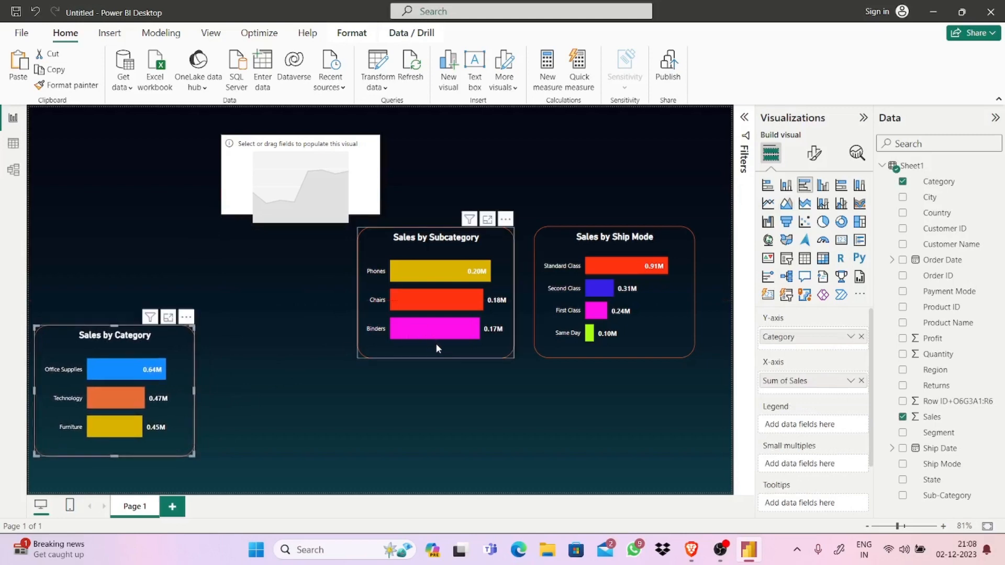
pyautogui.moveTo(293, 437); pyautogui.dragTo(285, 441)
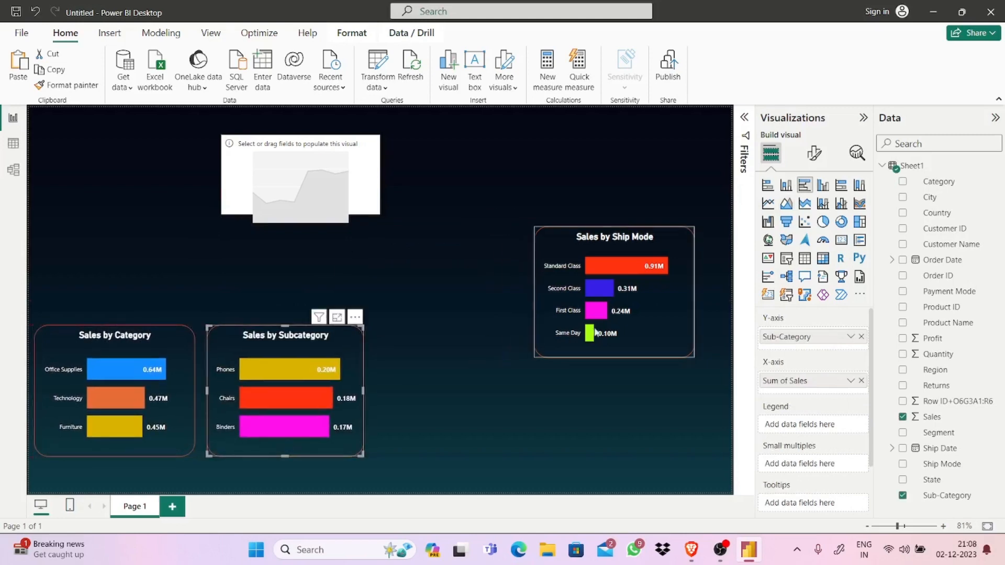
pyautogui.moveTo(610, 336); pyautogui.dragTo(458, 435)
pyautogui.moveTo(388, 209); pyautogui.dragTo(477, 212)
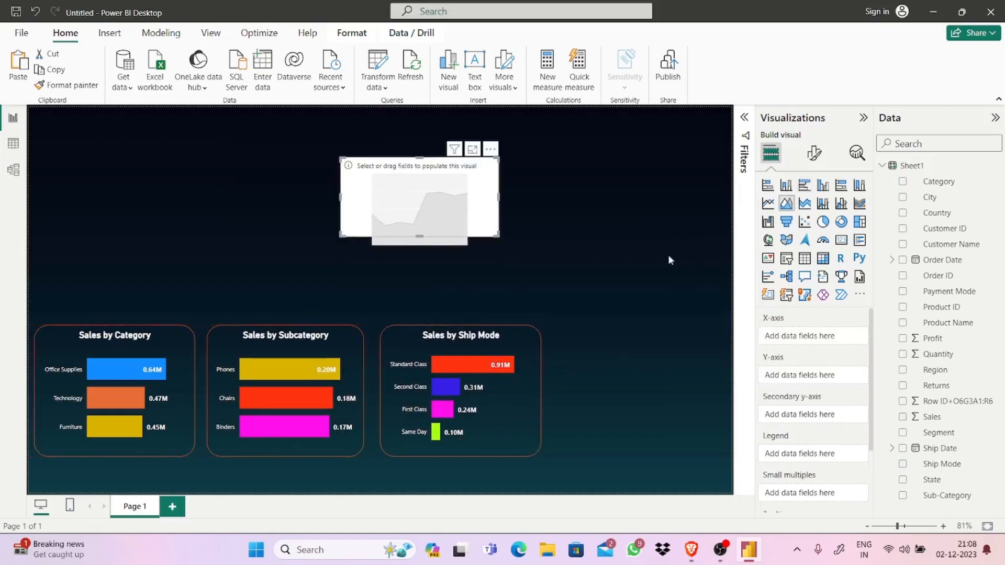
# - Put Order Date on the area chart's X-axis and remove its Year, Month and Day levels, keeping only Quarter
pyautogui.moveTo(907, 322); pyautogui.dragTo(642, 296)
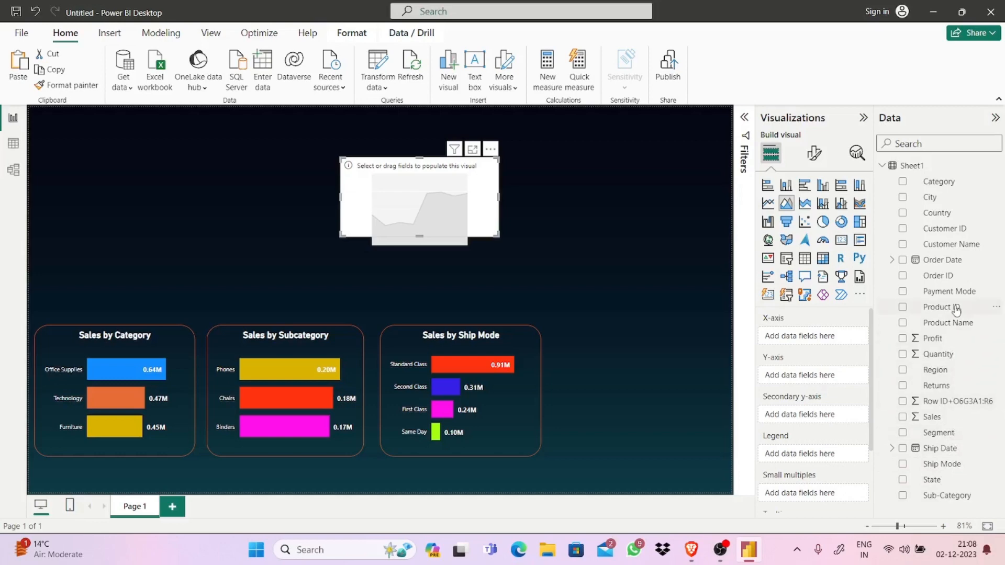
pyautogui.moveTo(953, 263); pyautogui.dragTo(826, 338)
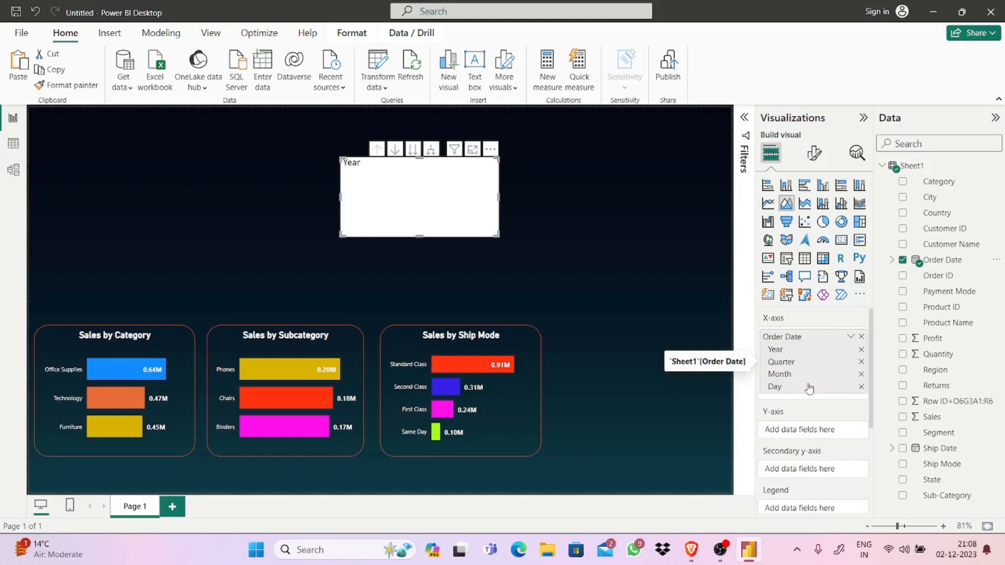
pyautogui.click(861, 350)
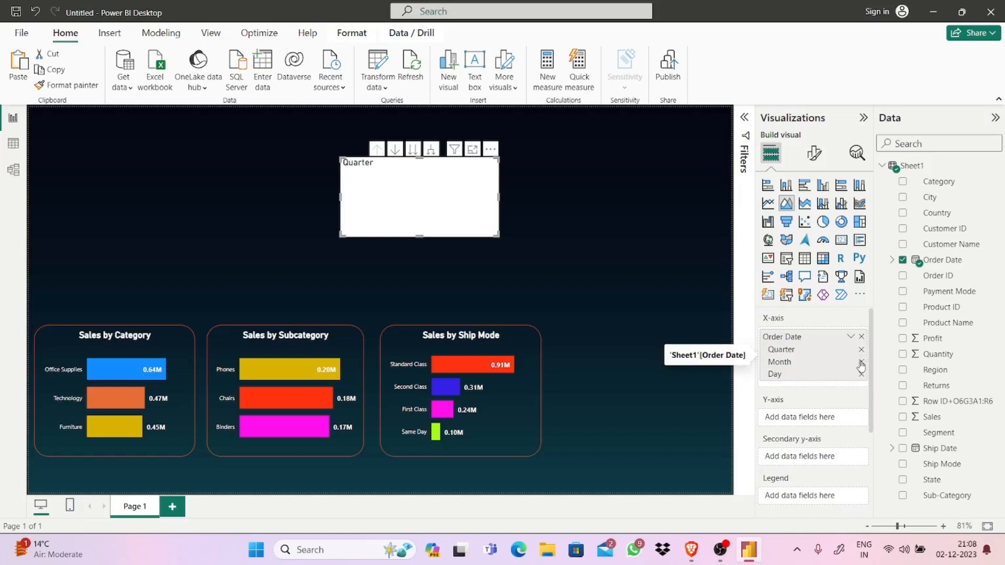
pyautogui.click(861, 362)
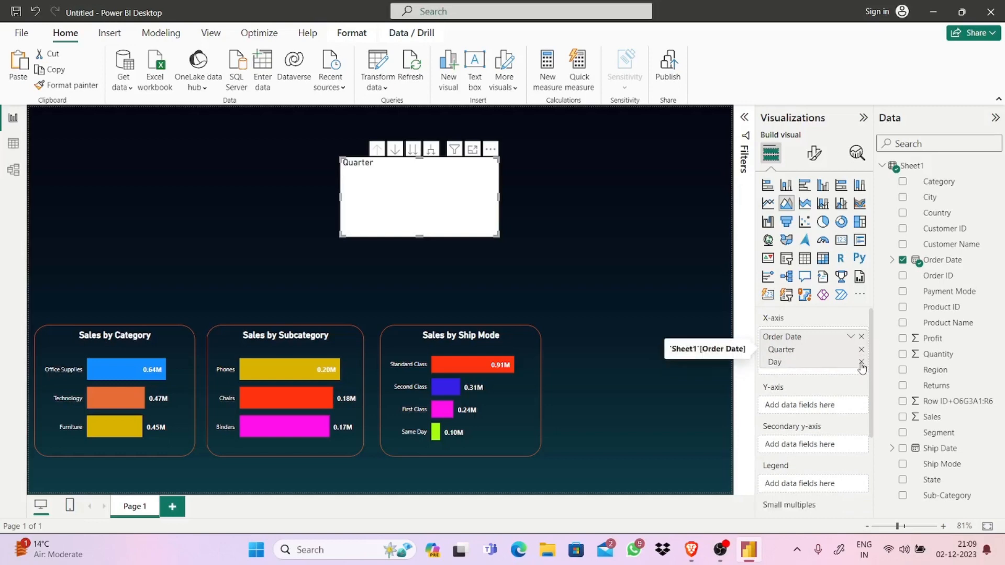
pyautogui.click(861, 362)
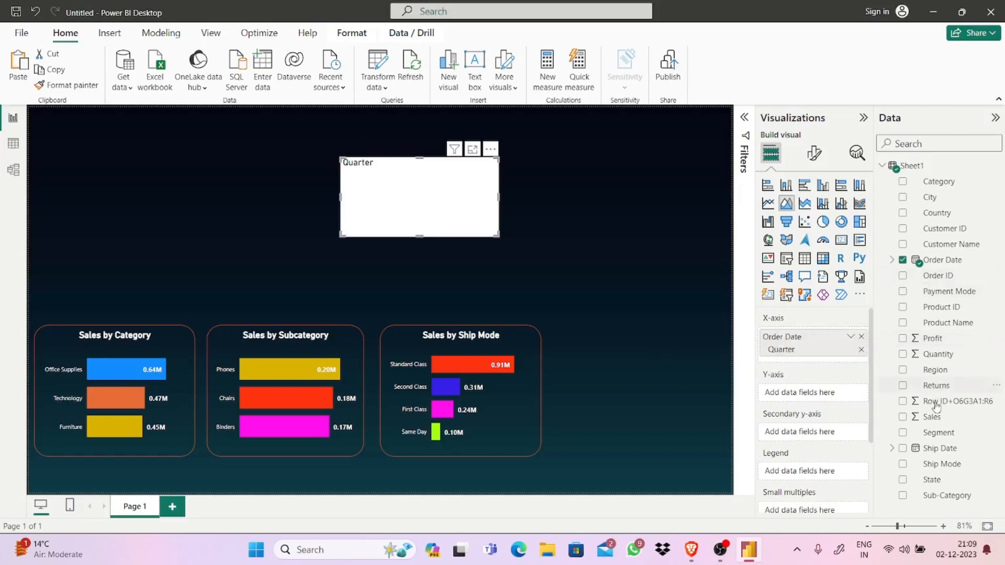
# - Add Sales to the area chart's Y-axis and enlarge the chart
pyautogui.moveTo(935, 420); pyautogui.dragTo(819, 400)
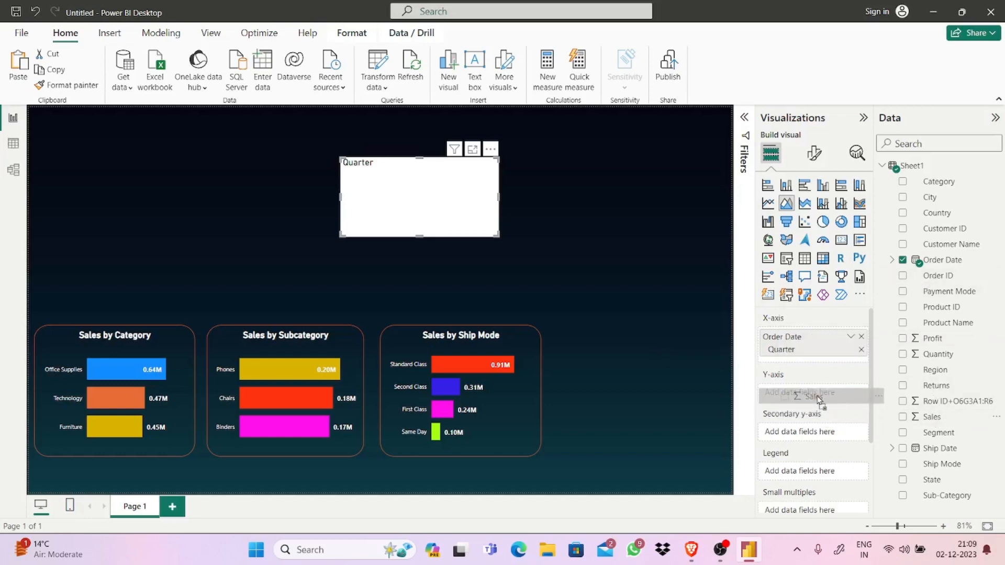
pyautogui.moveTo(819, 401); pyautogui.dragTo(819, 399)
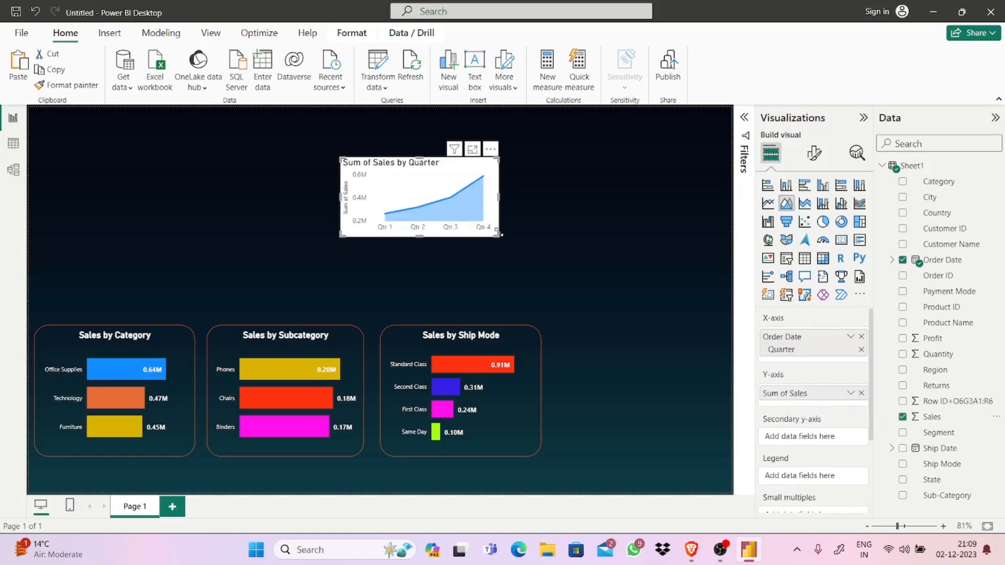
pyautogui.moveTo(499, 236); pyautogui.dragTo(580, 288)
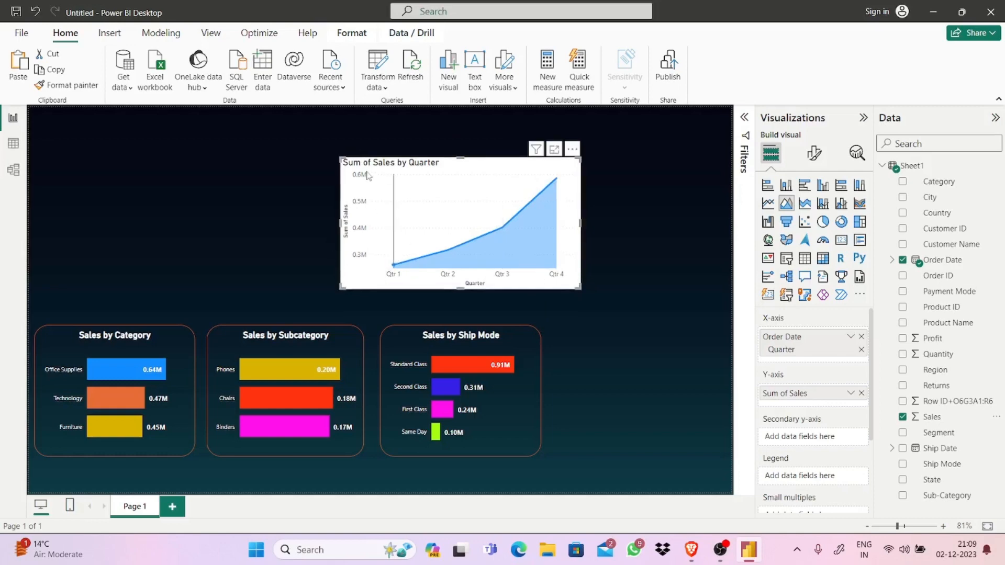
# - Restore all Order Date levels on the area chart's X-axis and remove Day, Quarter and Year, keeping only Month
pyautogui.click(853, 339)
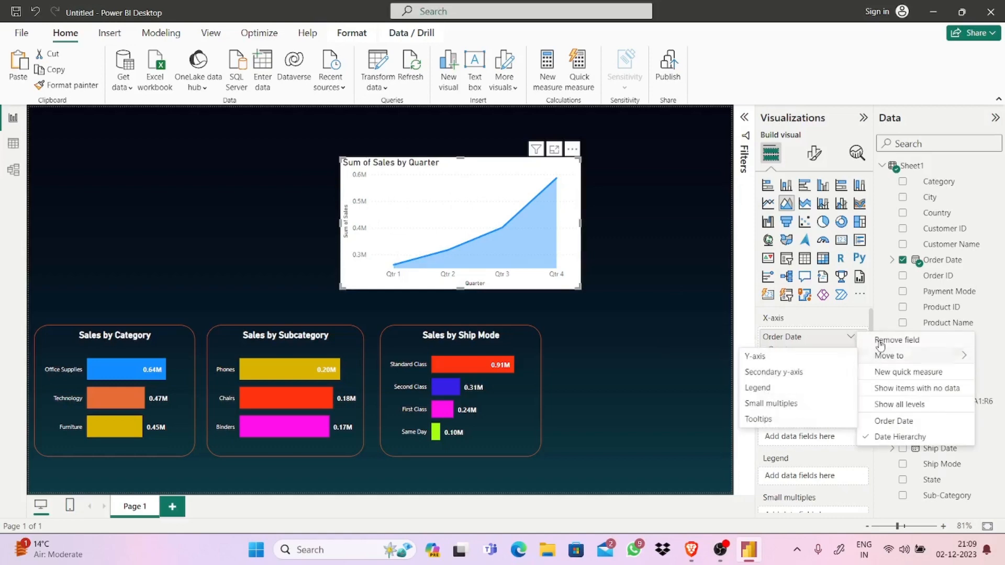
pyautogui.click(890, 406)
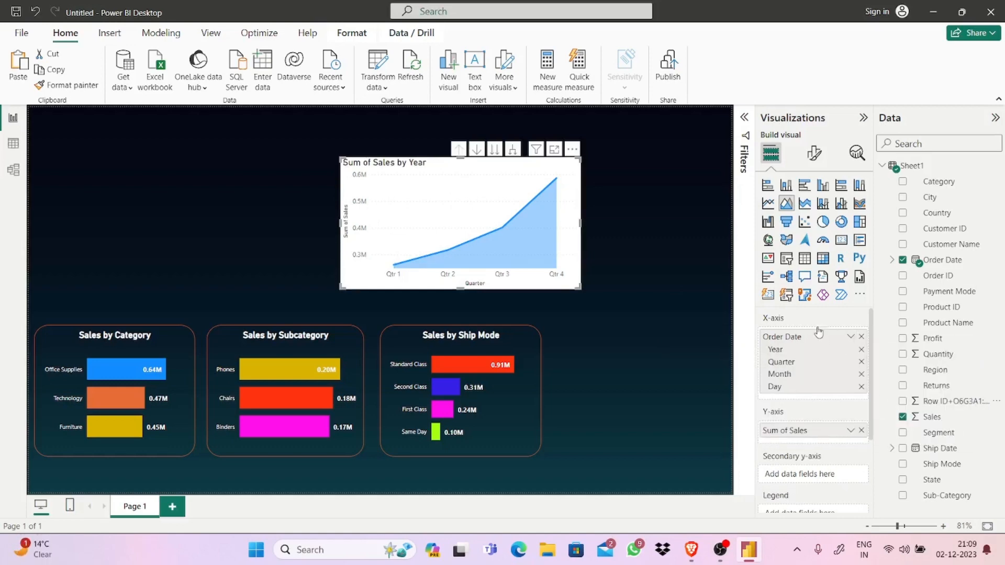
pyautogui.click(860, 387)
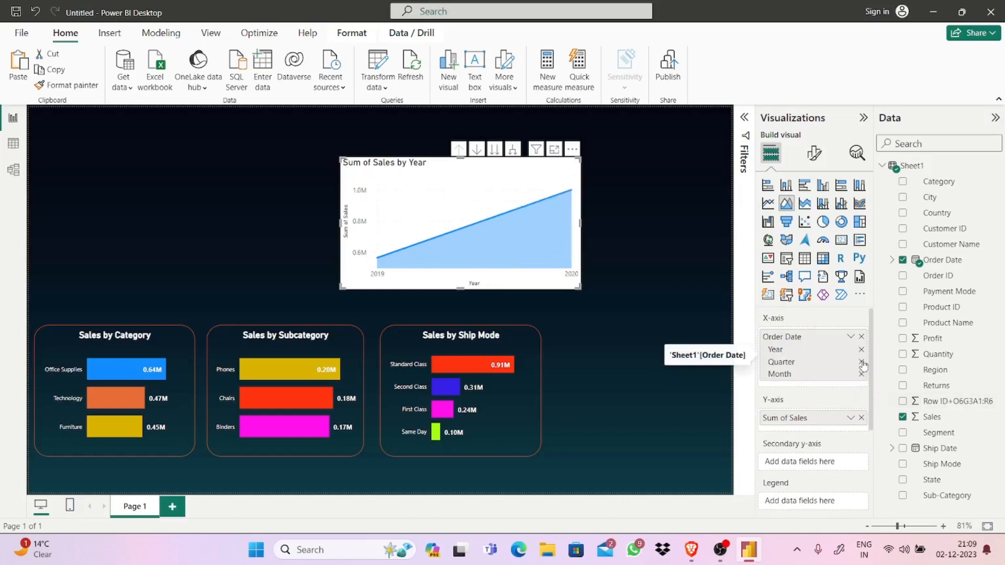
pyautogui.click(861, 362)
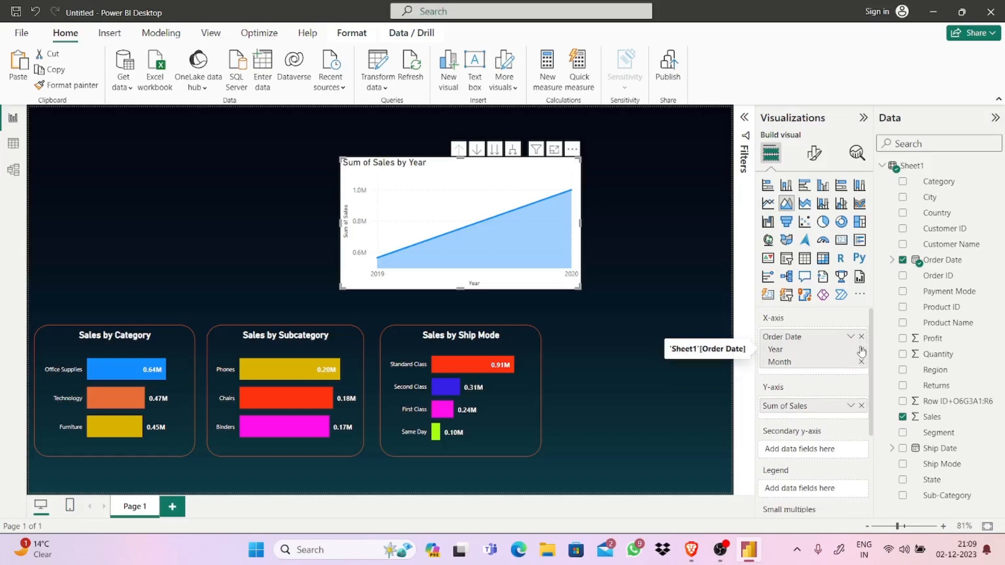
pyautogui.click(861, 349)
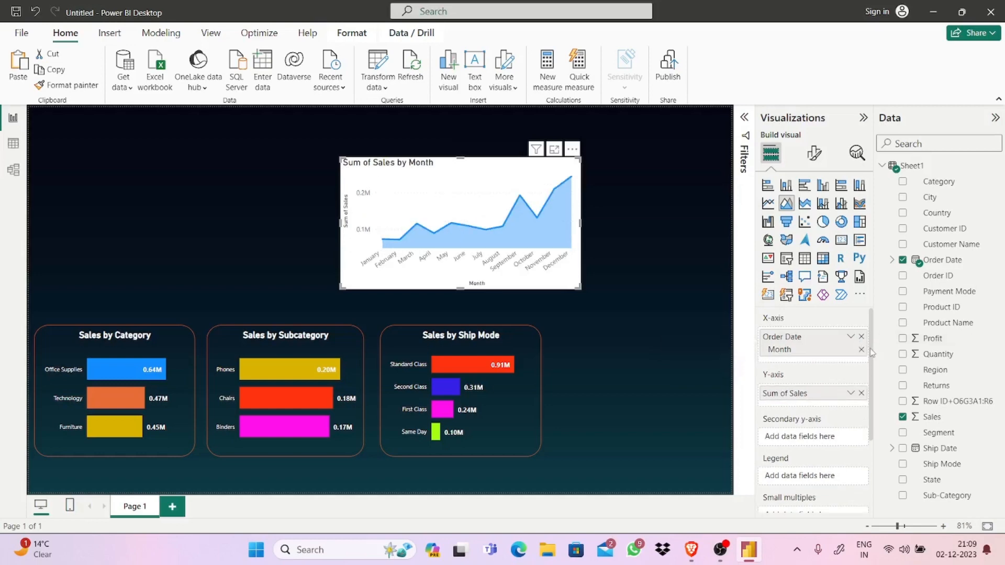
# - Add Order Date to the area chart's legend, split by Year only
pyautogui.scroll(-1, 872, 354)
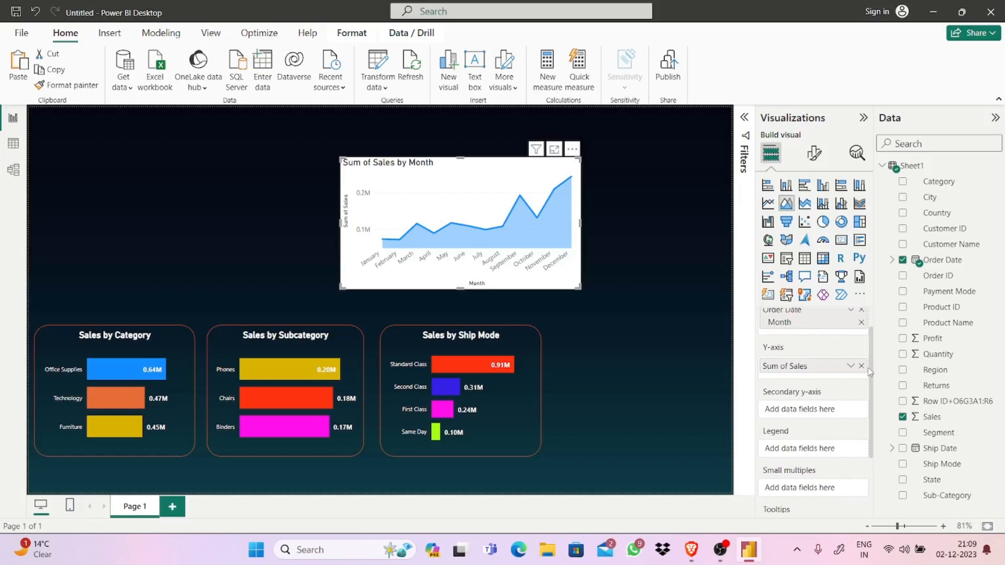
pyautogui.moveTo(871, 371); pyautogui.dragTo(871, 388)
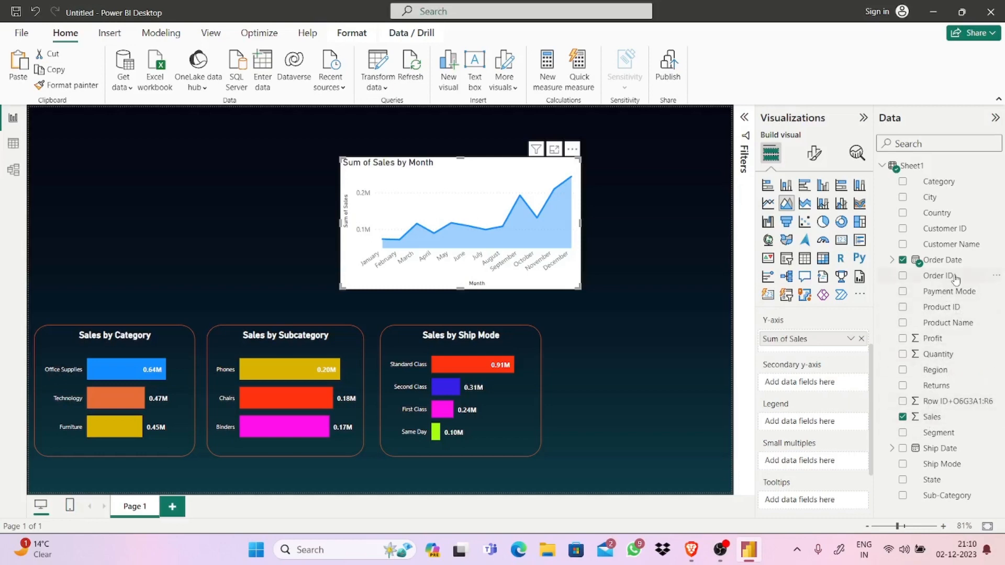
pyautogui.moveTo(947, 322); pyautogui.dragTo(823, 418)
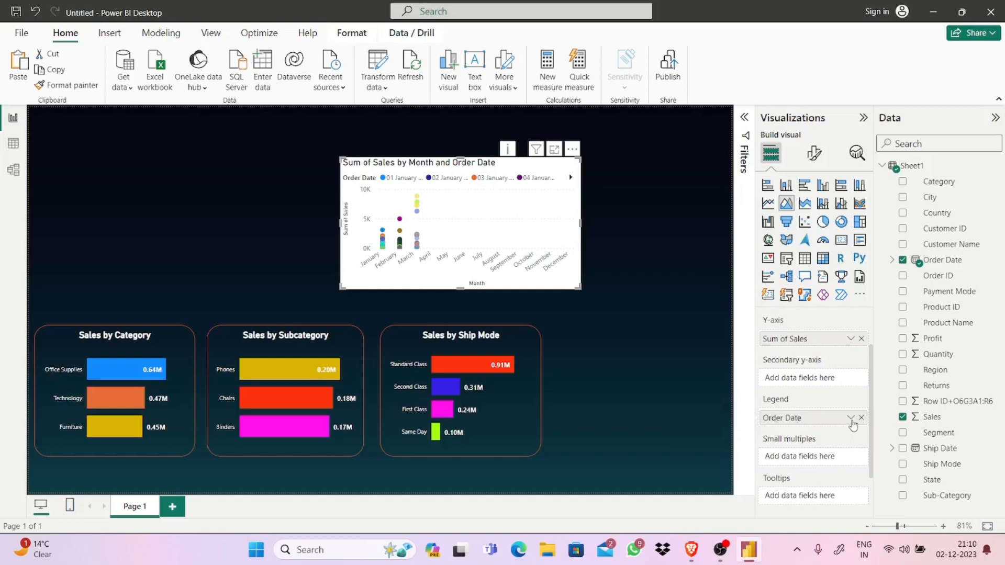
pyautogui.click(850, 418)
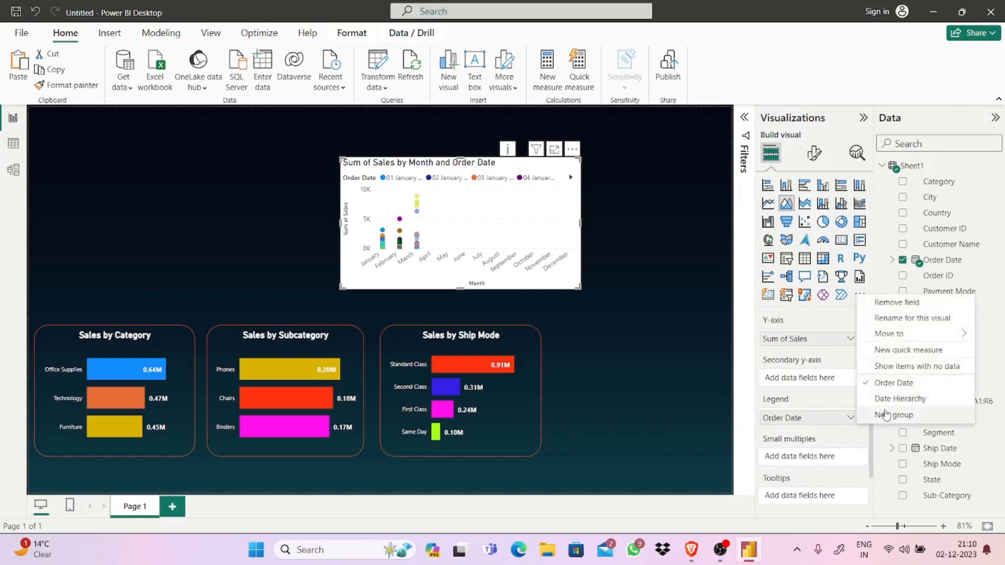
pyautogui.click(816, 426)
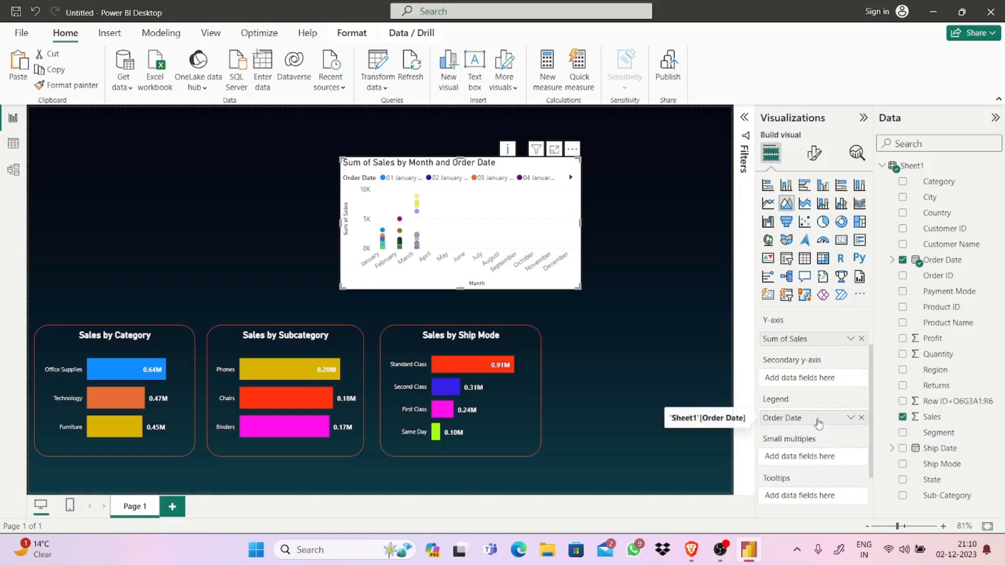
pyautogui.click(851, 418)
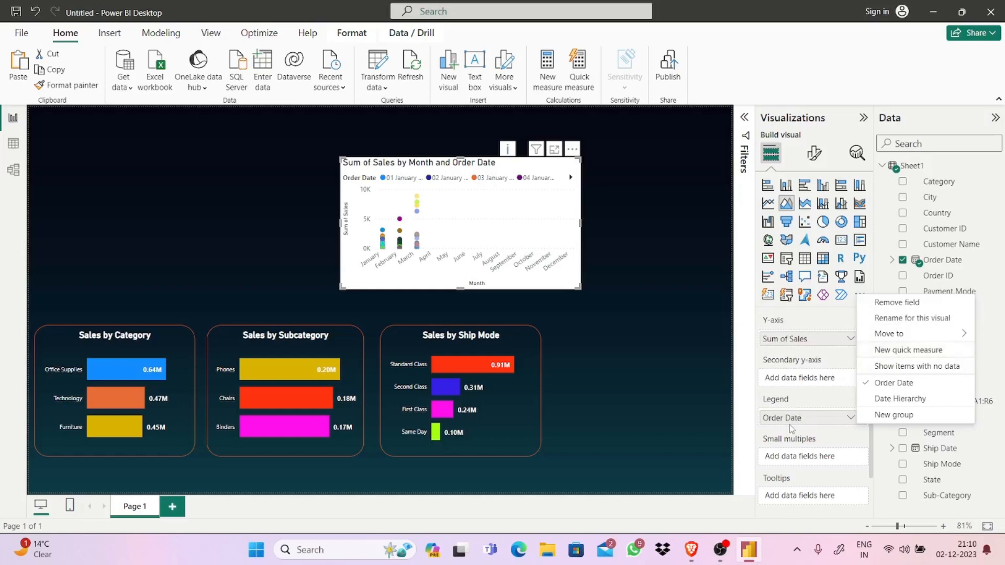
pyautogui.press('Escape')
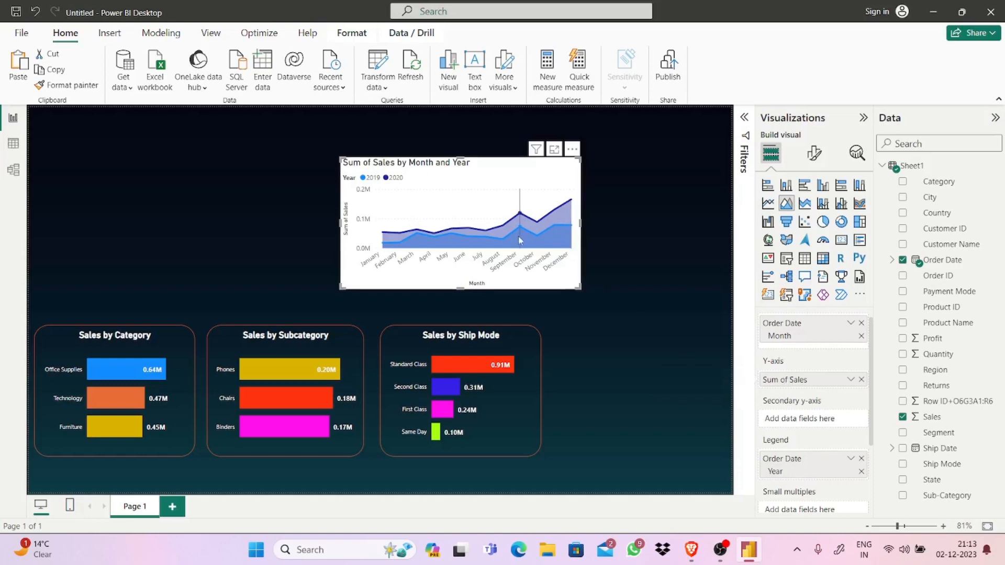
# - Nudge the area chart slightly down and reset its X-axis Order Date levels to Month and Day
pyautogui.moveTo(523, 243); pyautogui.dragTo(530, 255)
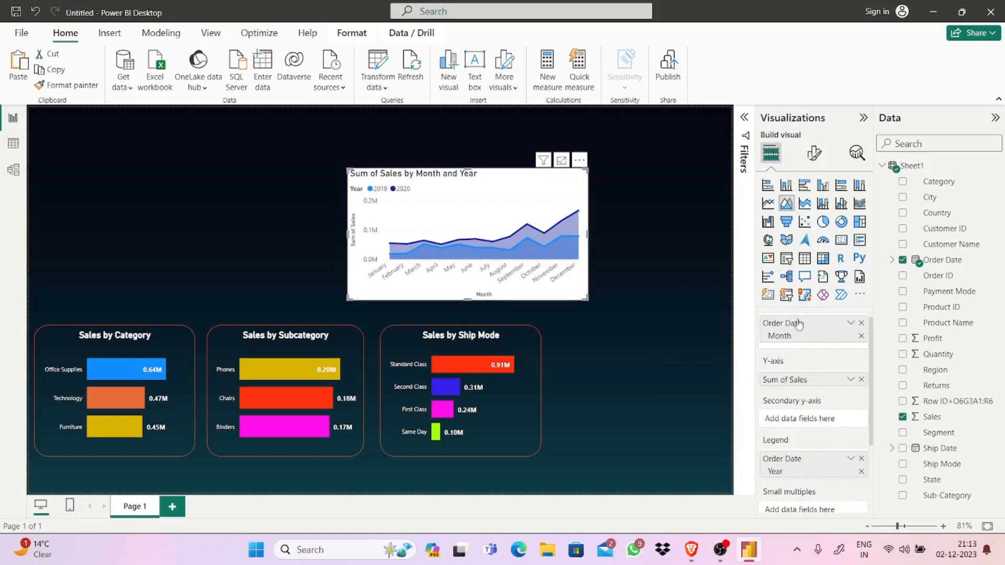
pyautogui.click(850, 324)
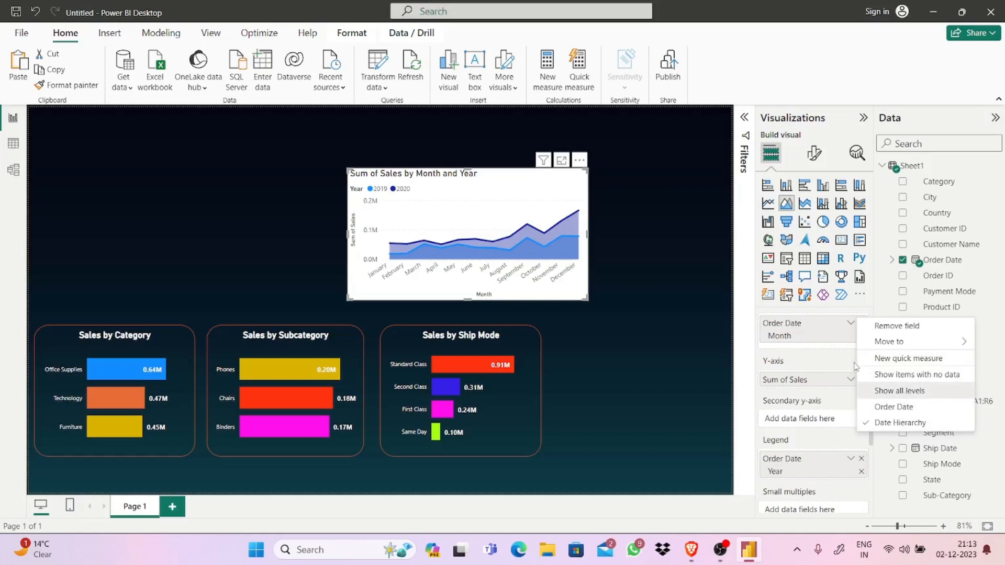
pyautogui.click(906, 396)
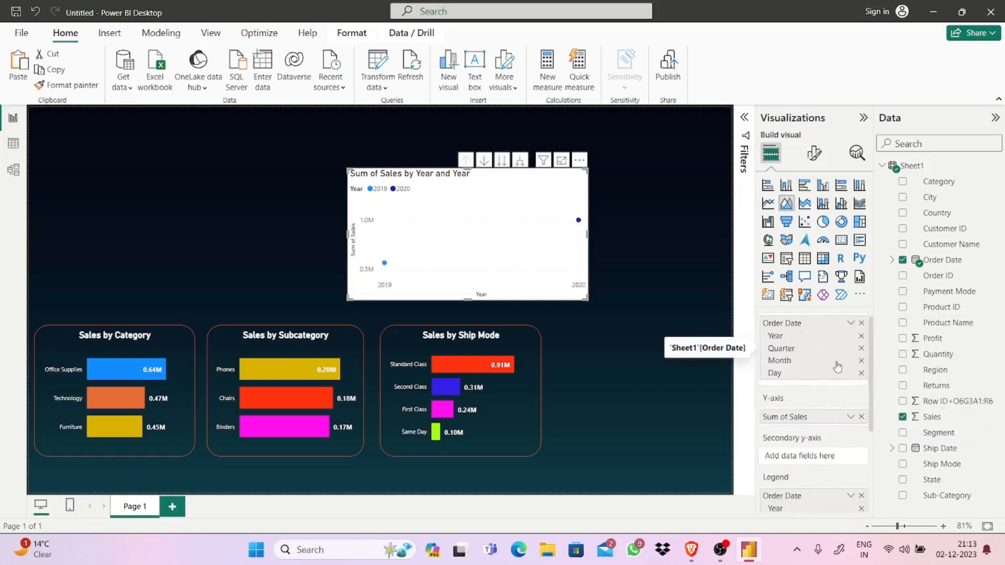
pyautogui.click(860, 349)
pyautogui.click(861, 337)
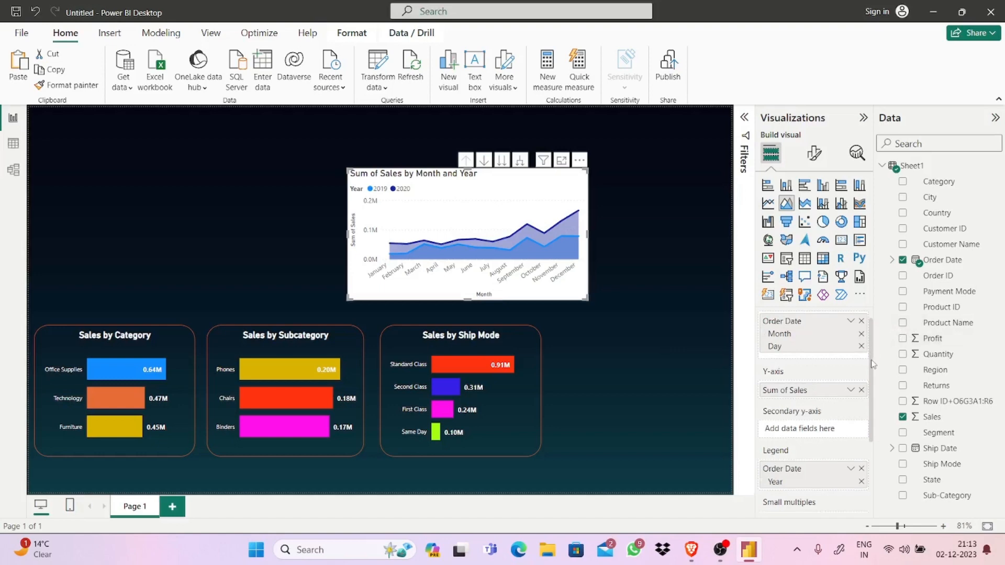
# - Review the field options for the area chart's Order Date legend and its Sum of Sales, including the quick measure pane
pyautogui.scroll(-1, 873, 352)
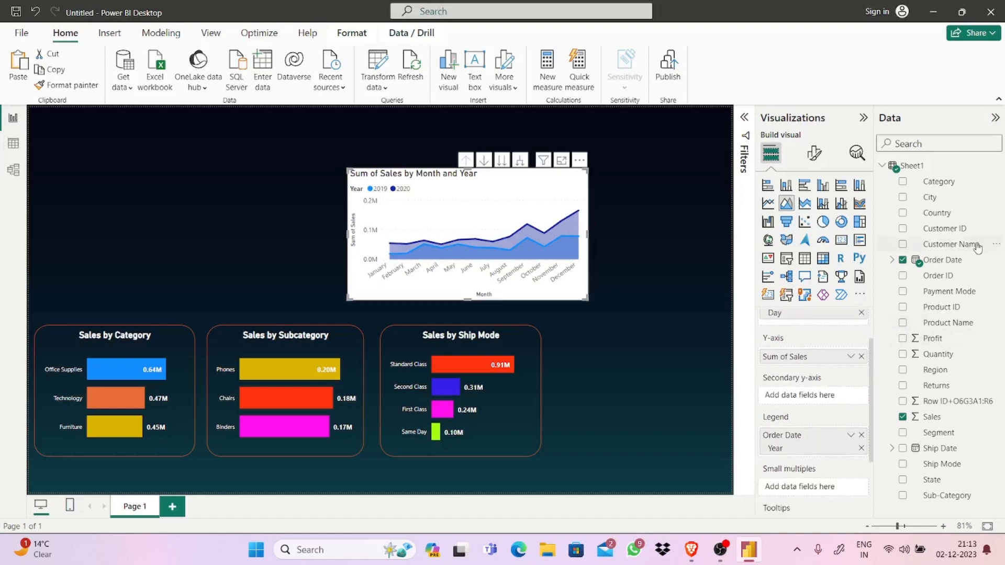
pyautogui.click(848, 436)
pyautogui.moveTo(888, 459)
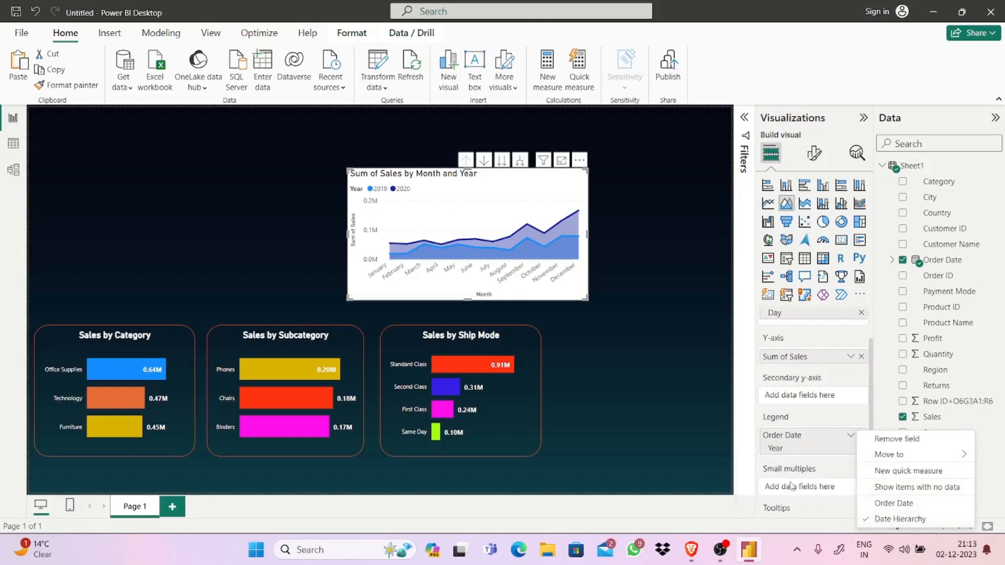
pyautogui.click(783, 449)
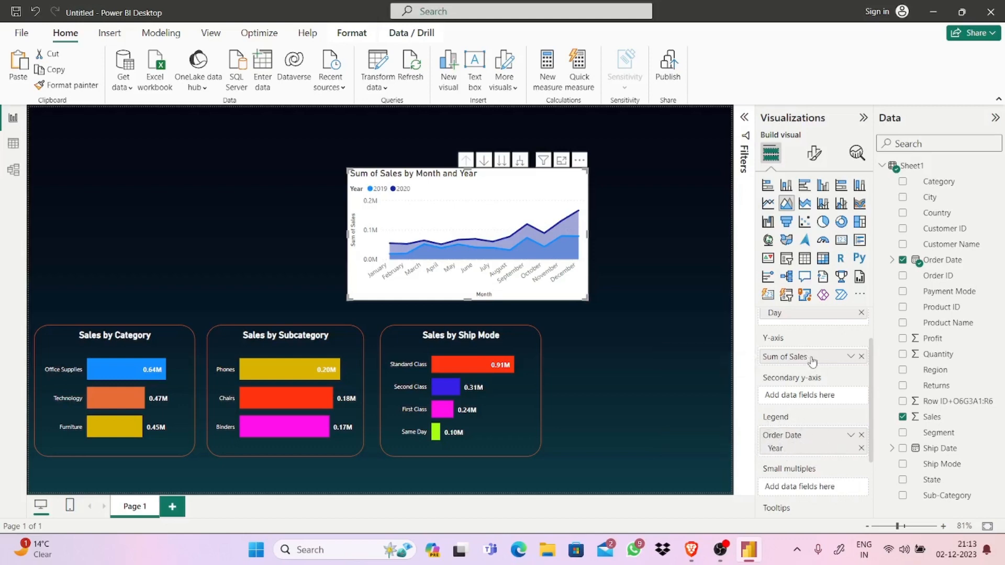
pyautogui.click(851, 358)
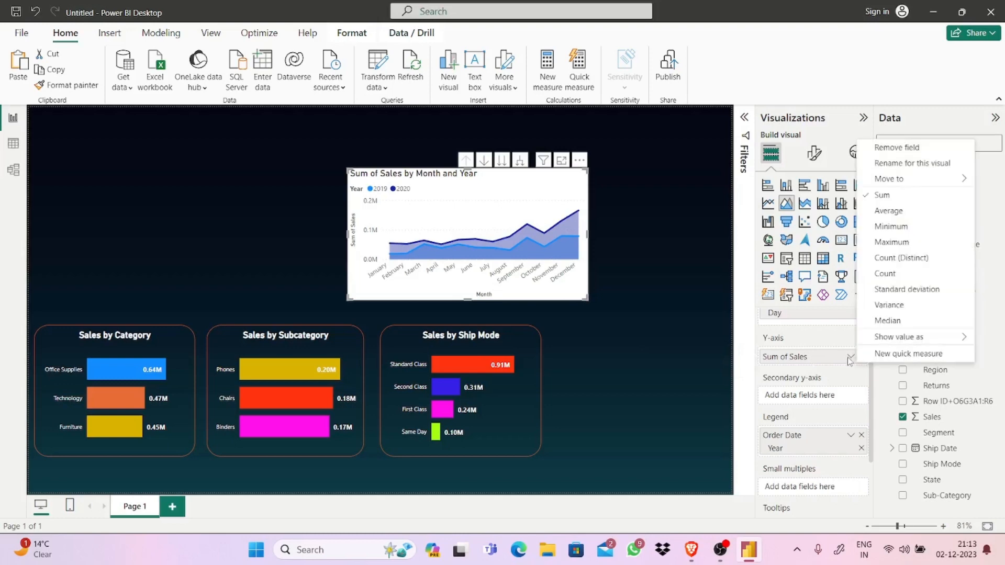
pyautogui.click(852, 359)
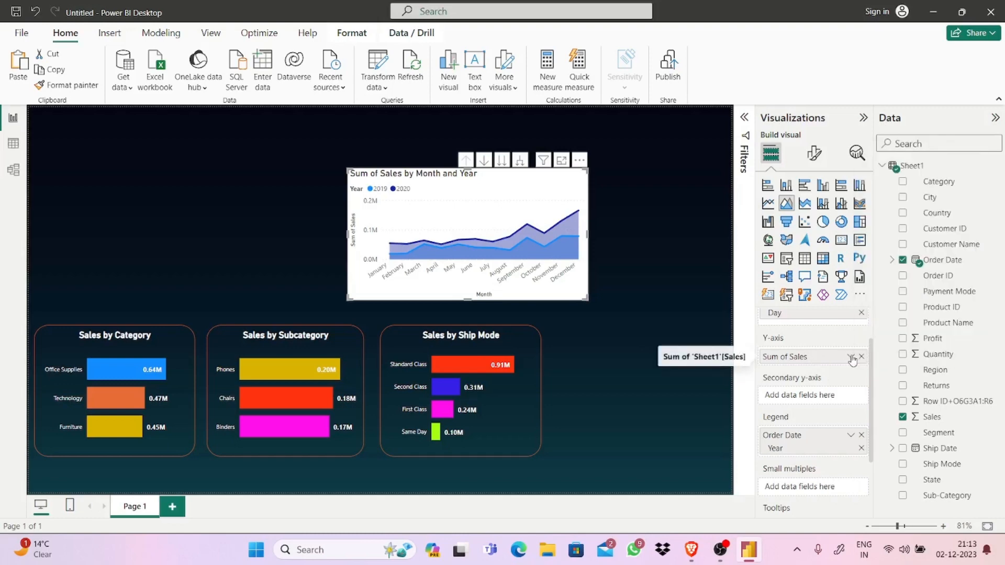
pyautogui.click(851, 358)
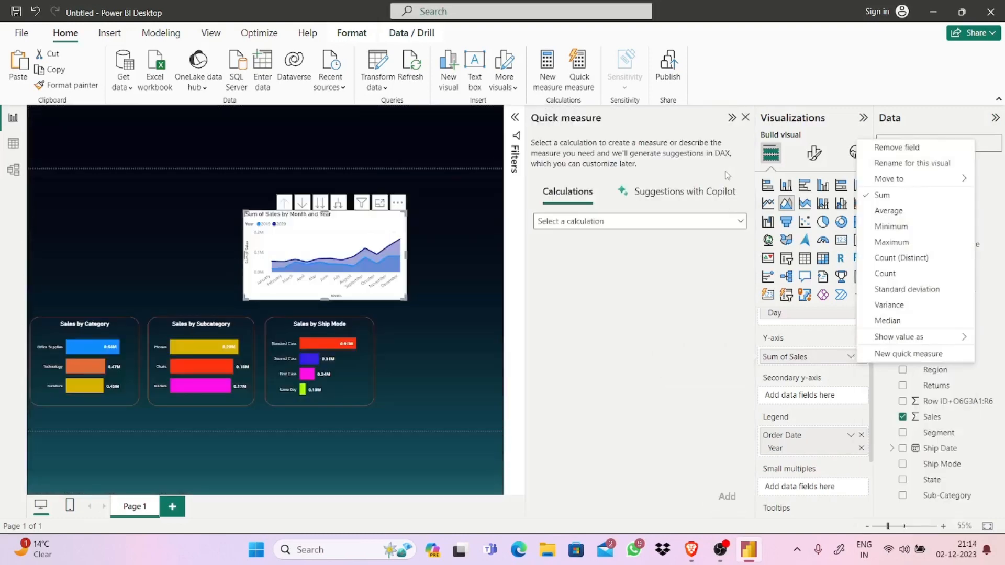
pyautogui.click(746, 118)
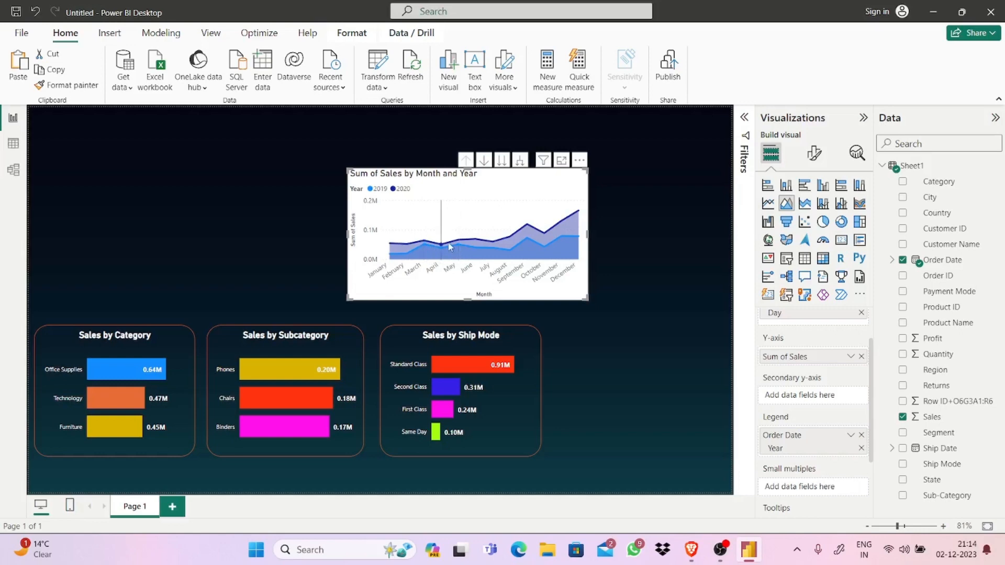
# - Cross-highlight the bar charts from a point on the area chart and clear the selection again
pyautogui.click(459, 250)
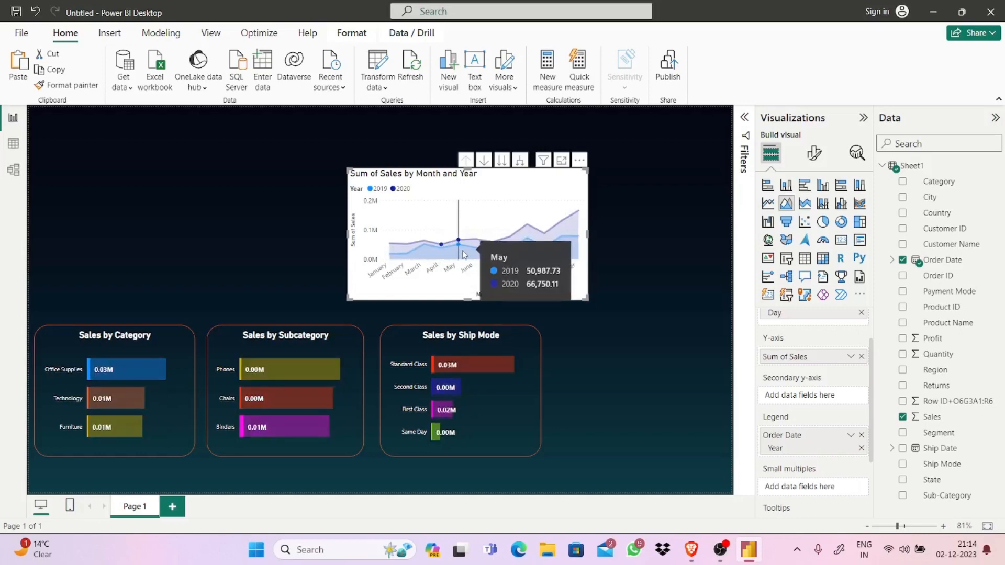
pyautogui.click(463, 255)
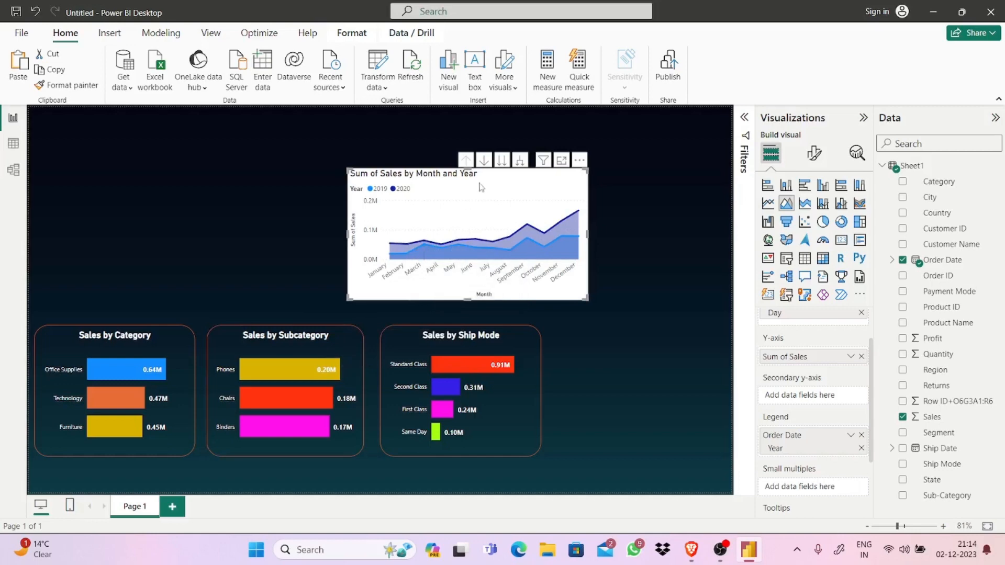
# - Set the color of the area chart's X-axis values to white
pyautogui.moveTo(516, 211)
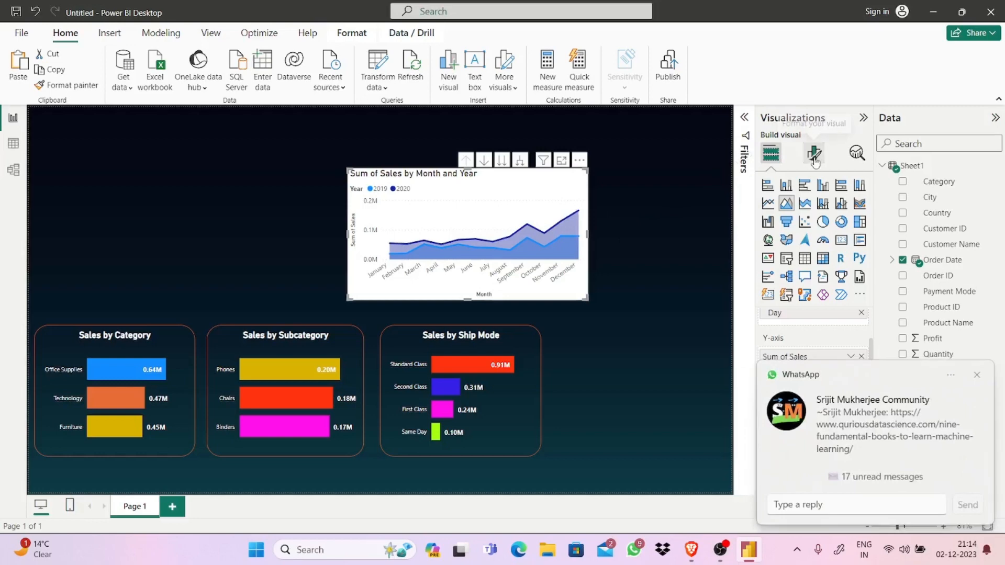
pyautogui.click(813, 155)
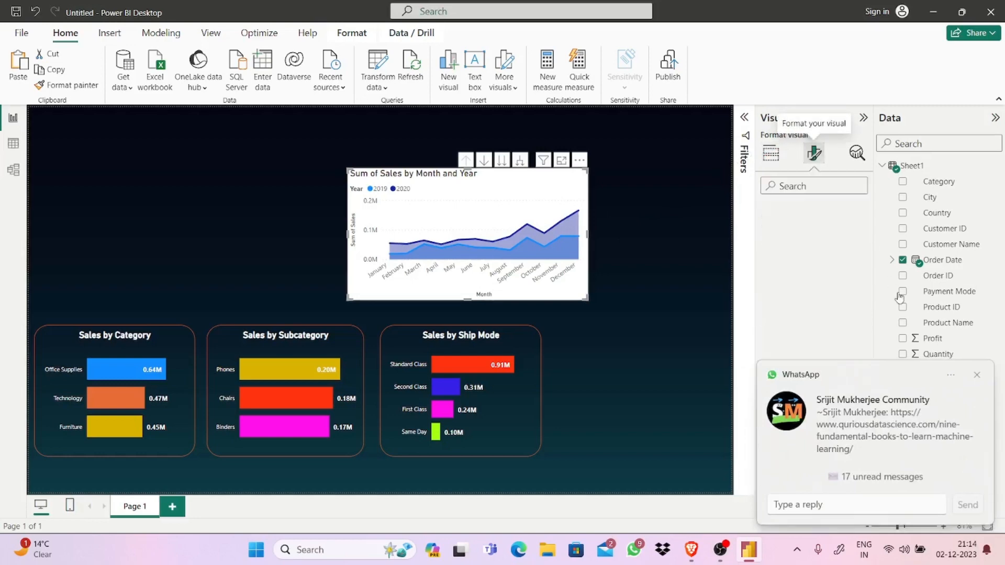
pyautogui.click(977, 375)
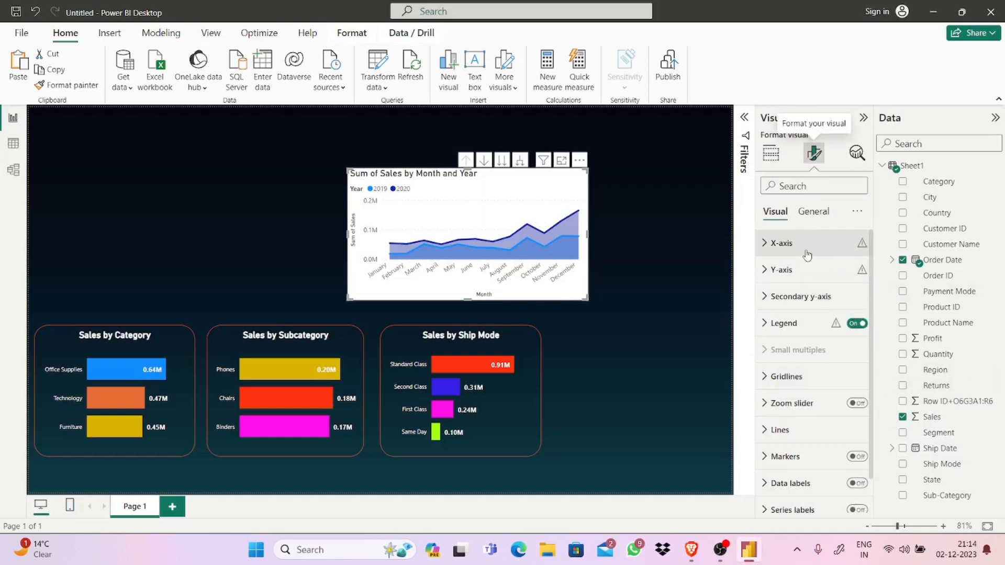
pyautogui.scroll(-1, 871, 324)
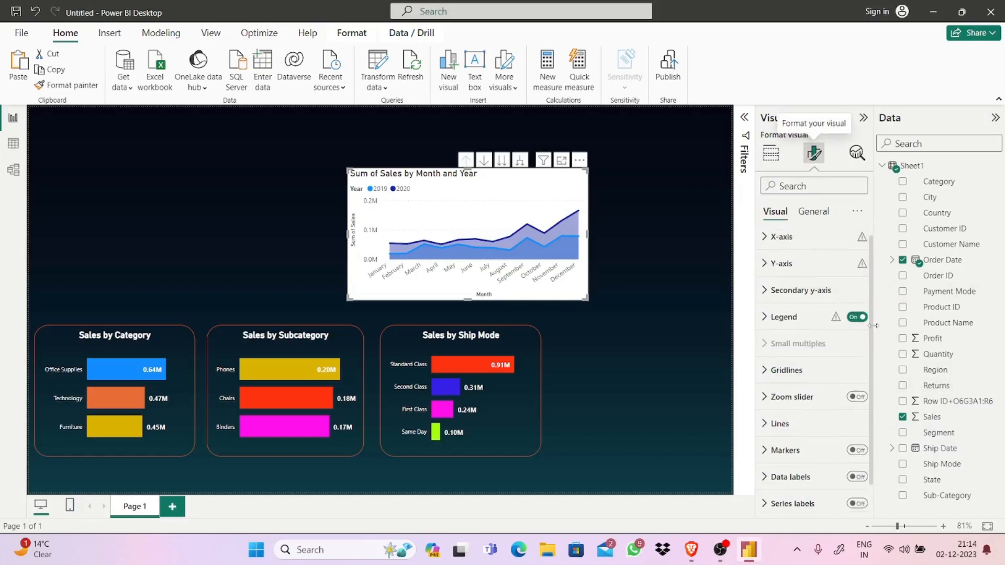
pyautogui.scroll(-1, 873, 322)
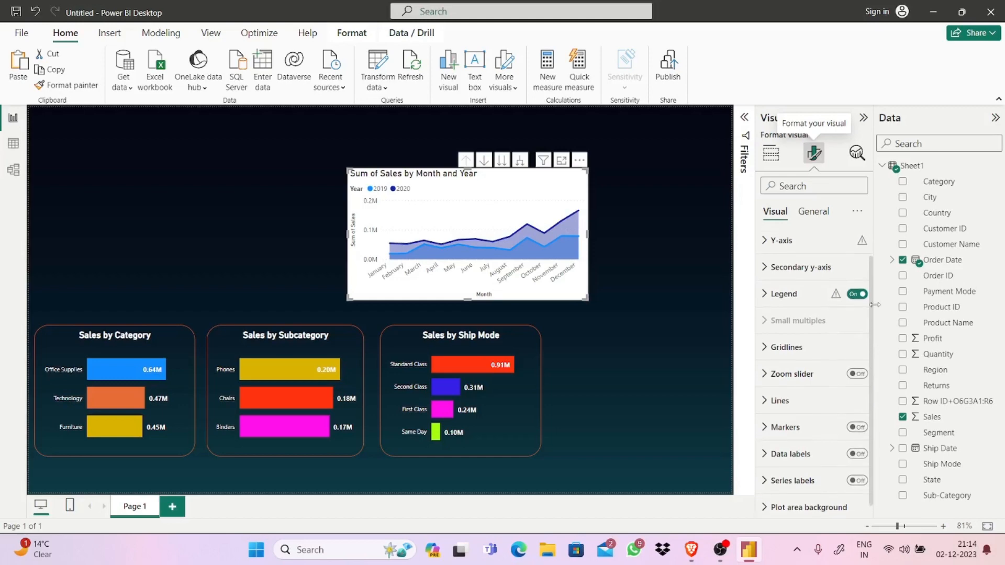
pyautogui.scroll(1, 874, 304)
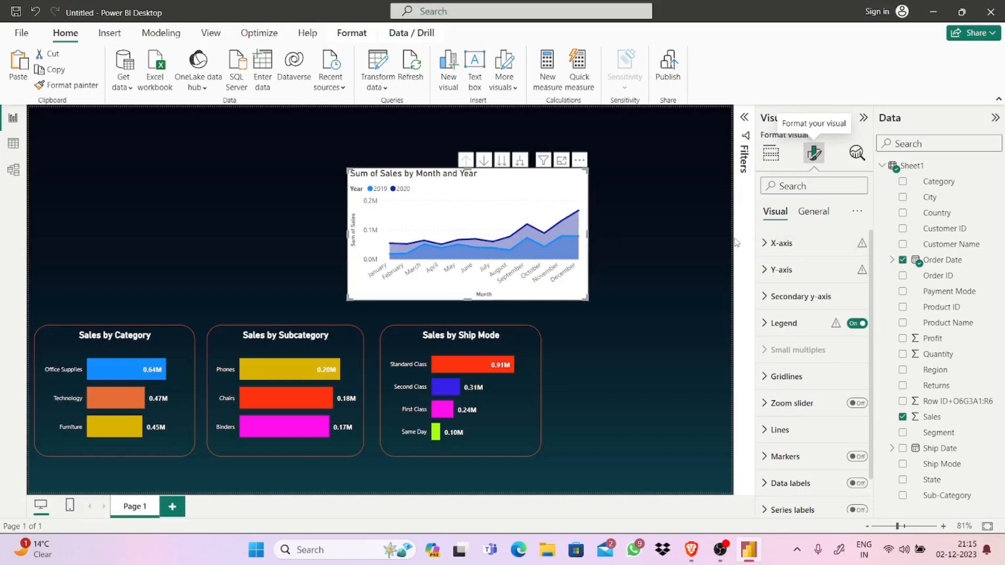
pyautogui.click(780, 244)
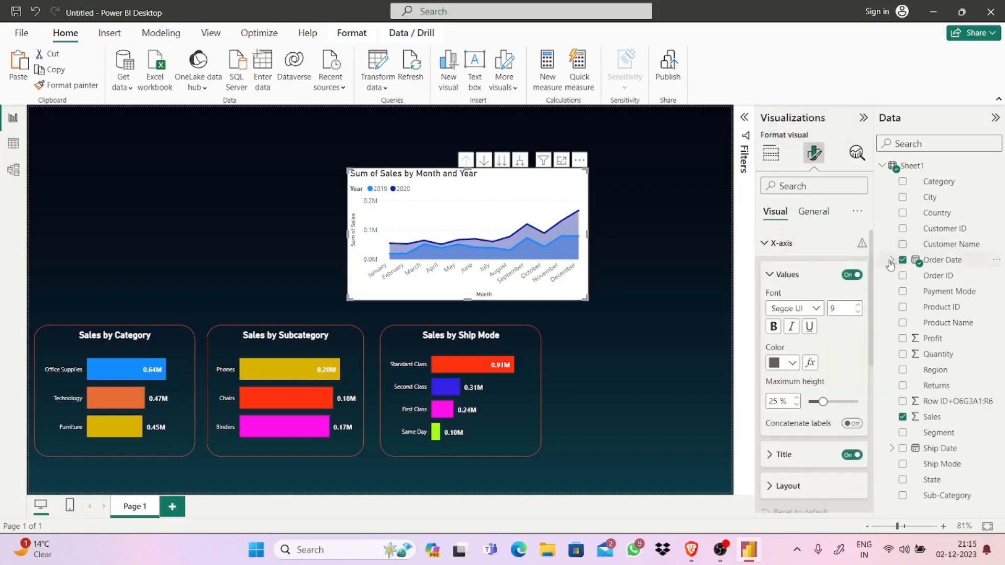
pyautogui.scroll(-1, 872, 269)
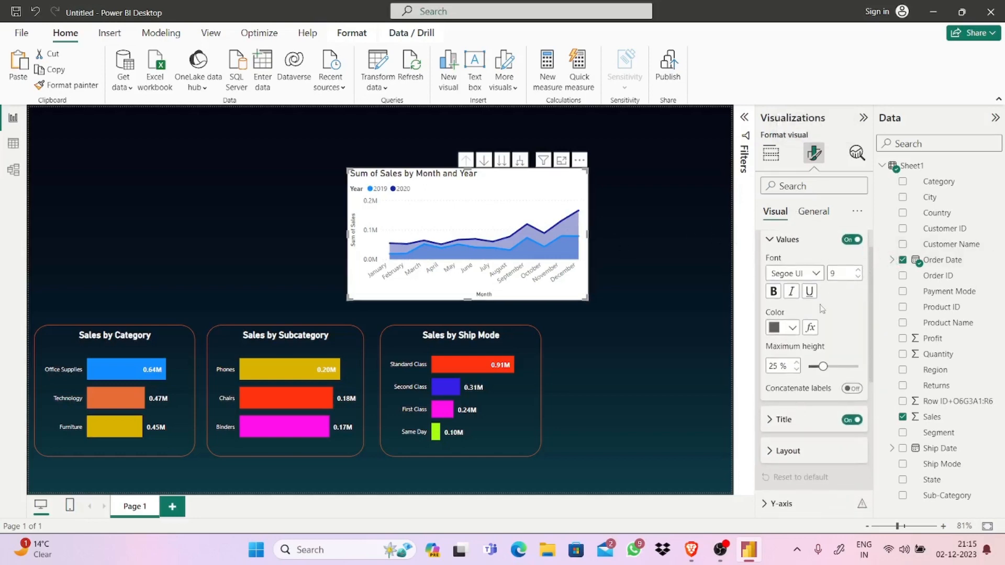
pyautogui.click(792, 330)
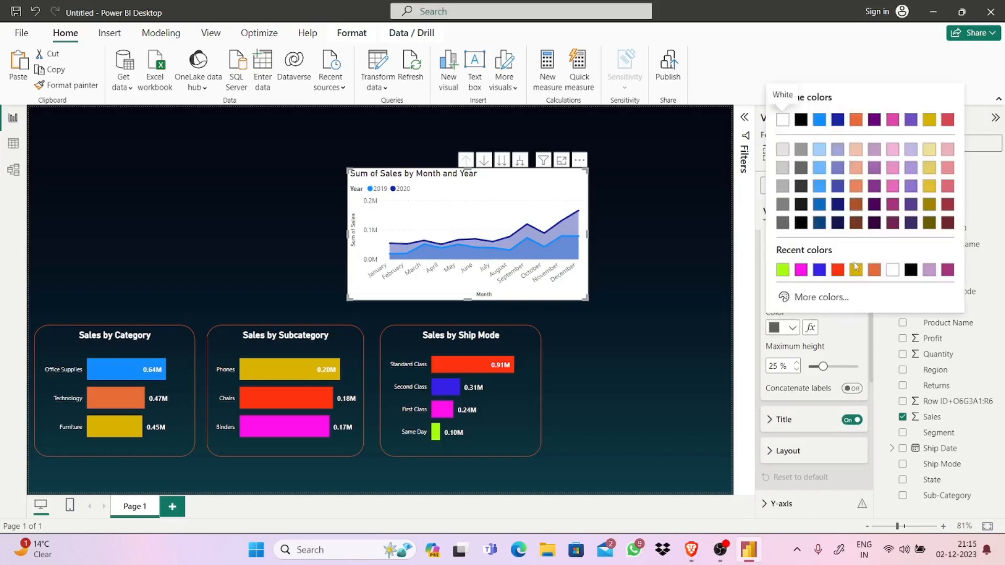
pyautogui.click(893, 270)
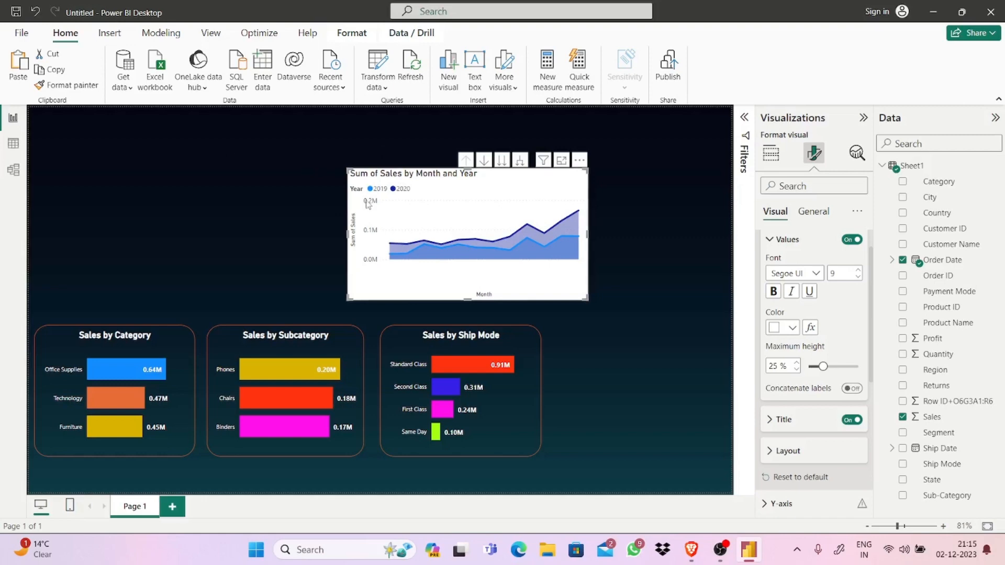
# - Copy the Sales by Subcategory chart's formatting onto the area chart with Format painter and move the area chart further left
pyautogui.click(248, 356)
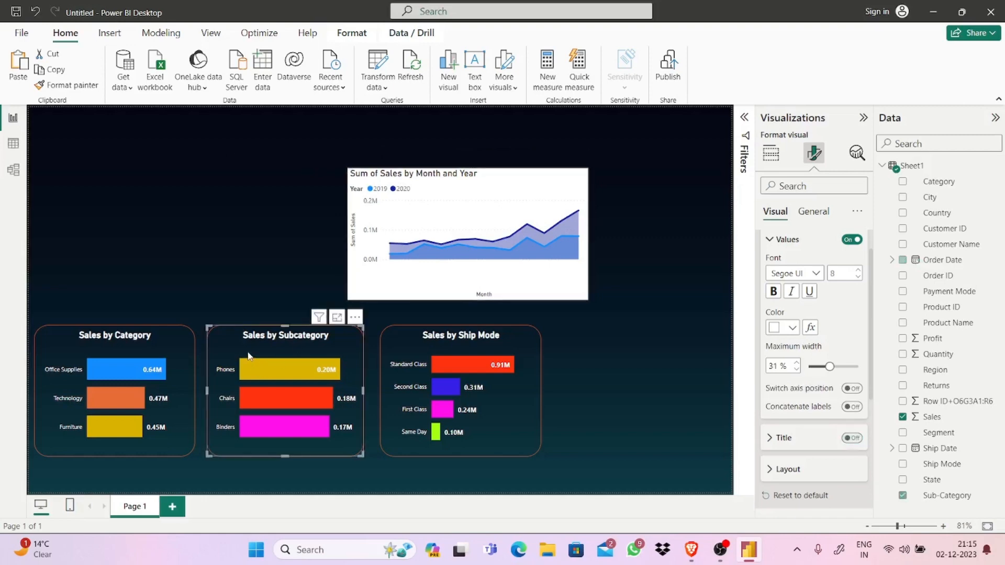
pyautogui.click(80, 88)
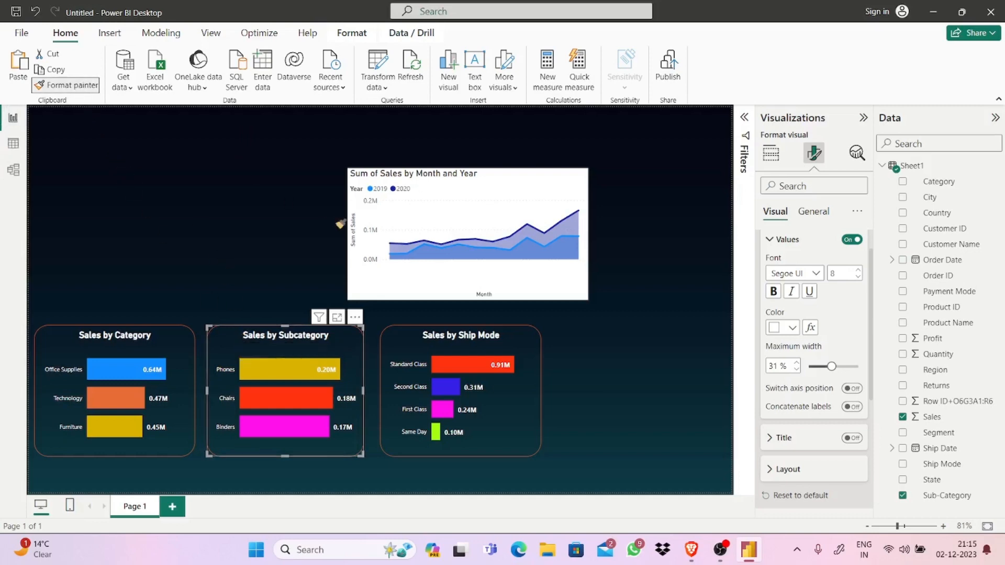
pyautogui.click(403, 215)
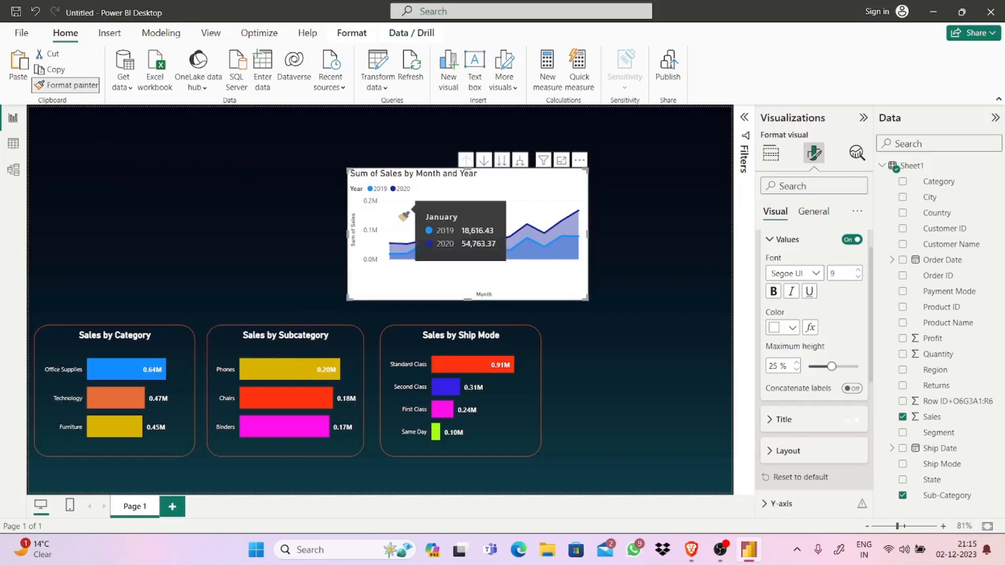
pyautogui.click(403, 215)
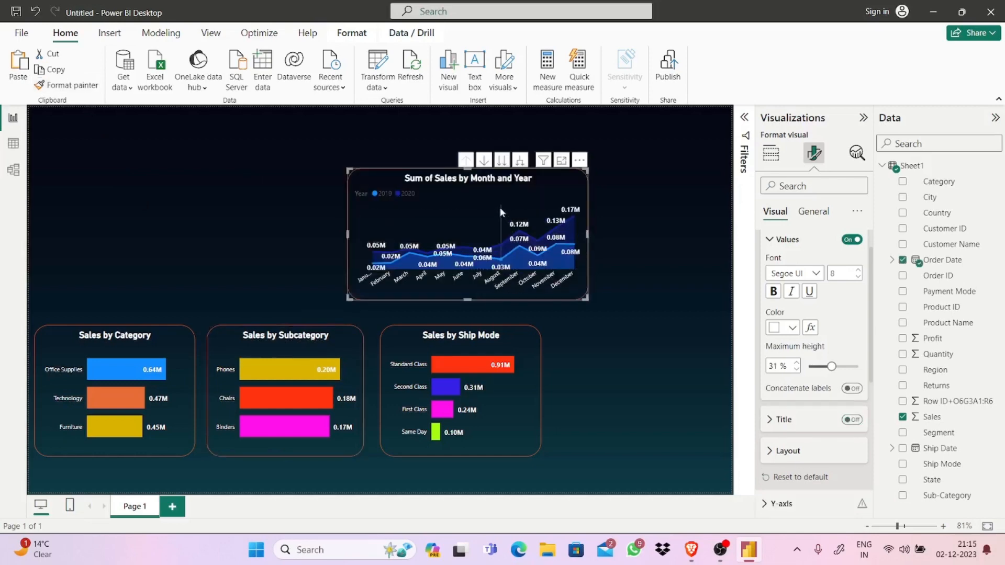
pyautogui.moveTo(499, 206); pyautogui.dragTo(424, 203)
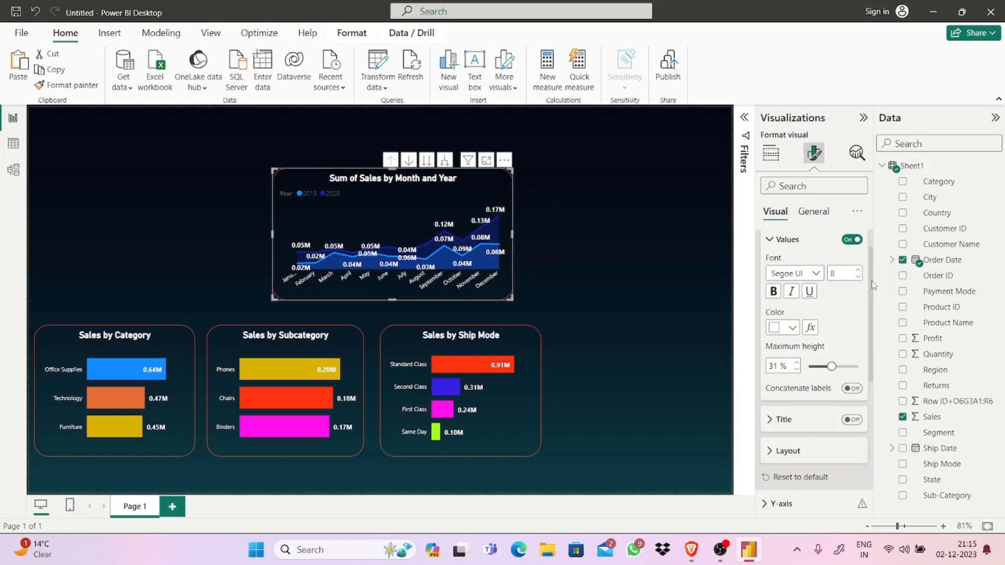
# - Switch the area chart's legend off and back on, and turn off its data labels
pyautogui.scroll(-3, 858, 403)
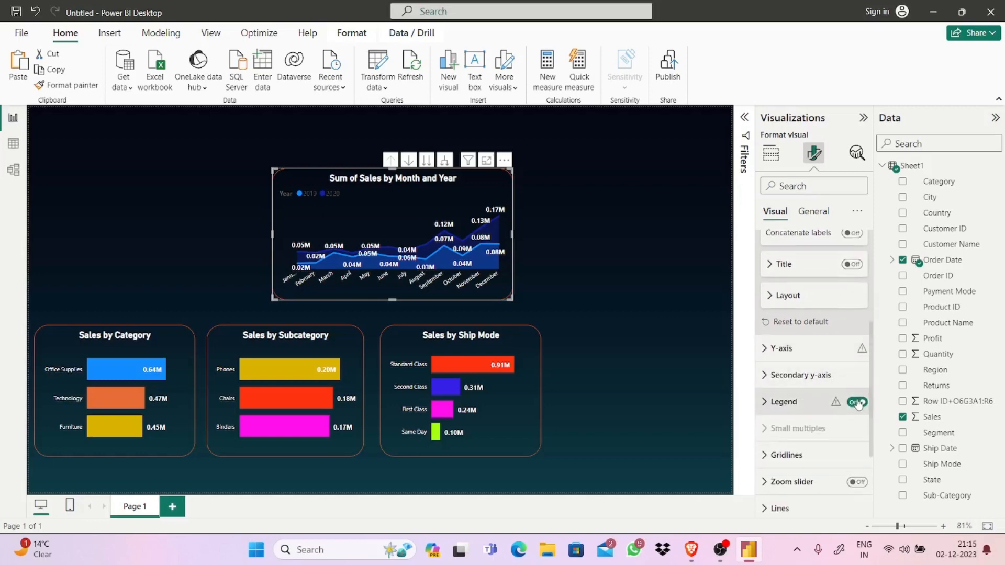
pyautogui.click(857, 403)
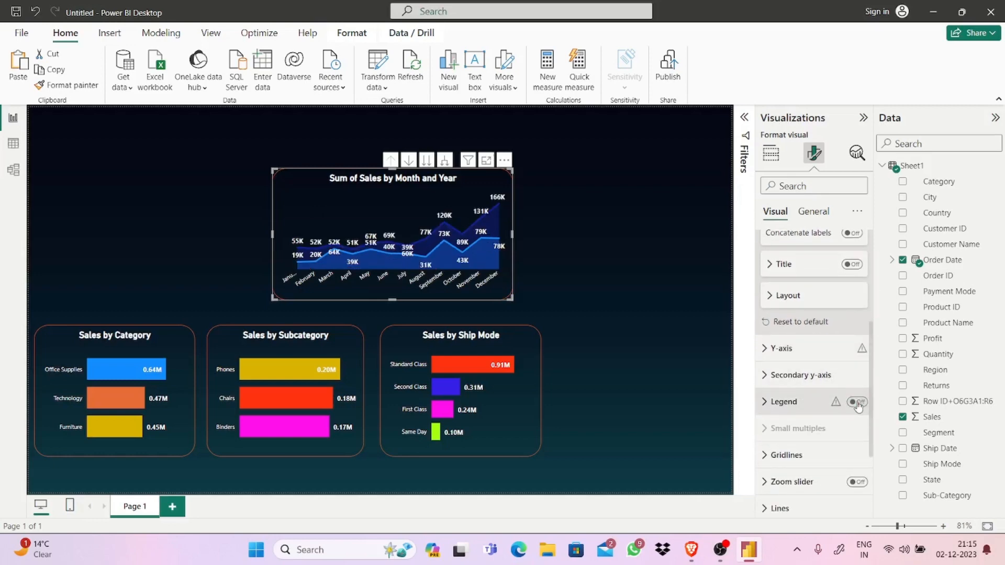
pyautogui.click(857, 403)
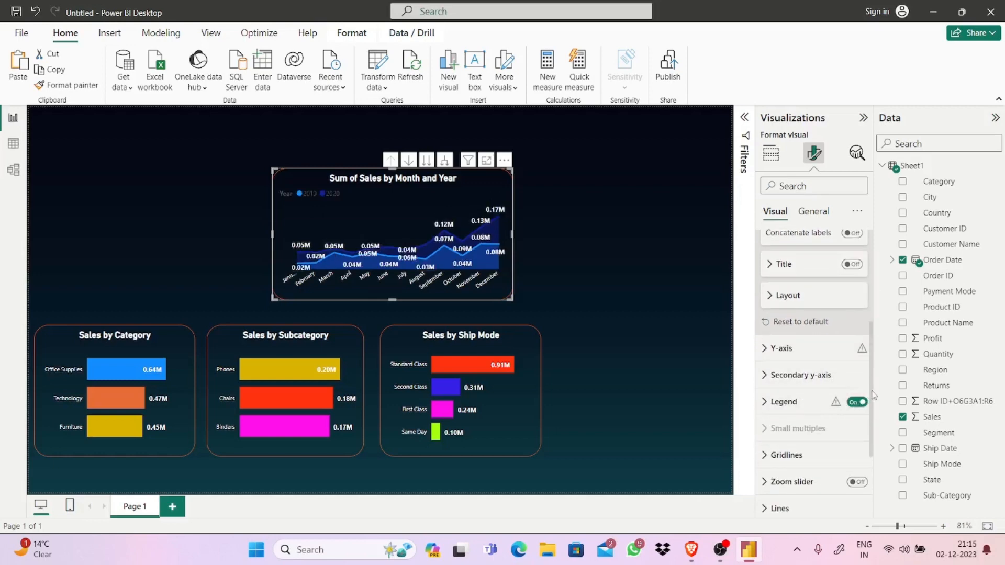
pyautogui.moveTo(871, 390); pyautogui.dragTo(870, 455)
pyautogui.click(857, 447)
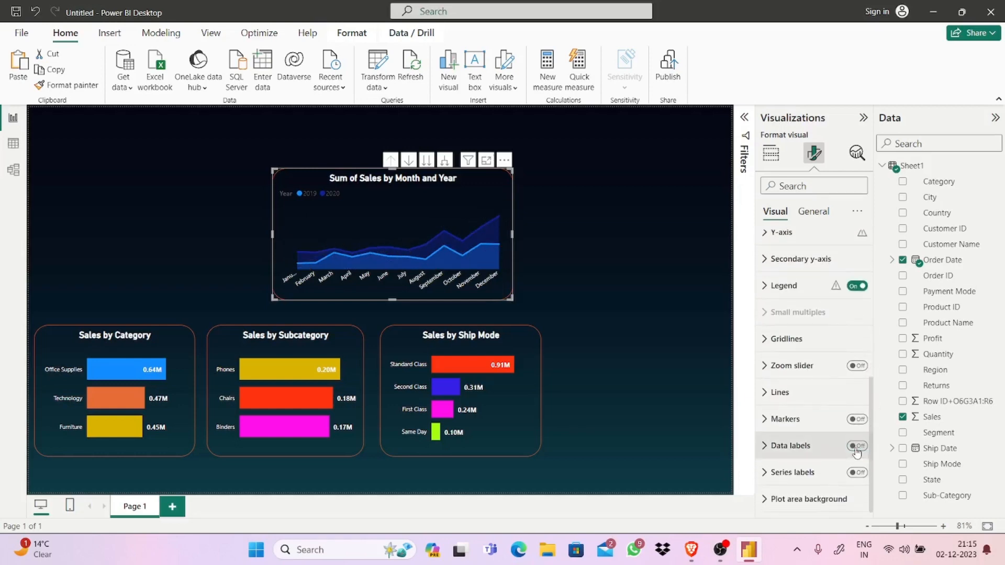
# - Make the area chart's X-axis values bold
pyautogui.scroll(5, 867, 373)
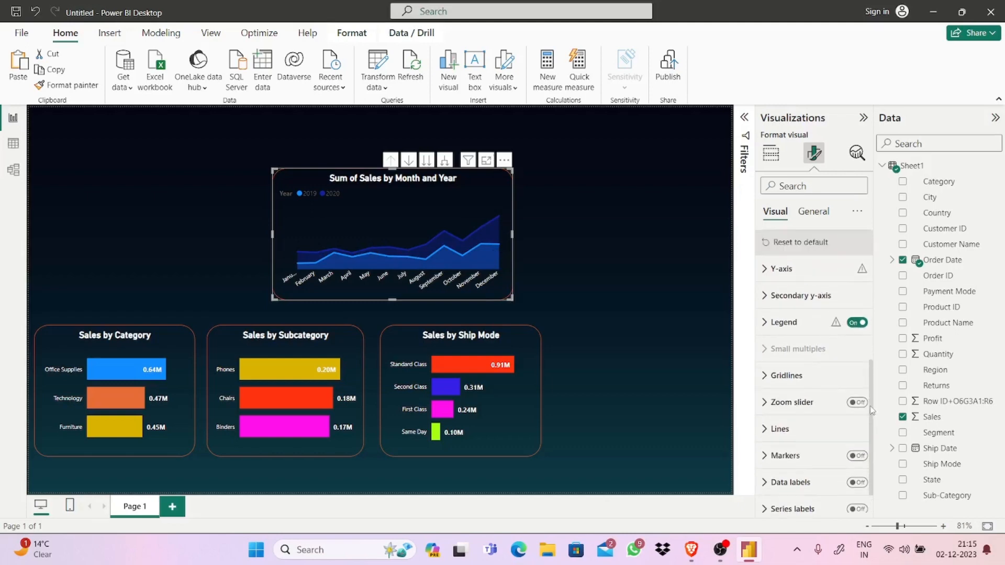
pyautogui.scroll(2, 867, 372)
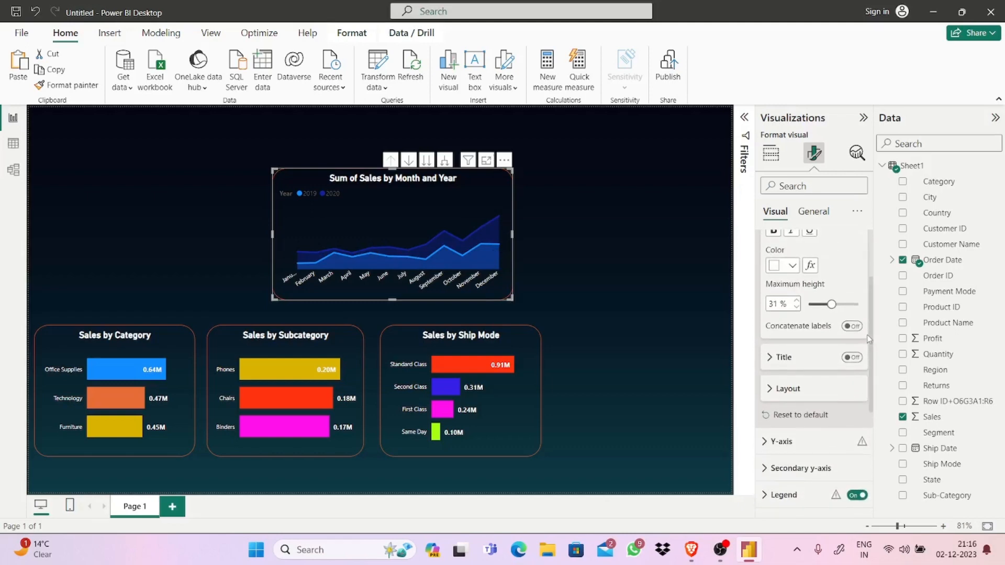
pyautogui.scroll(2, 868, 326)
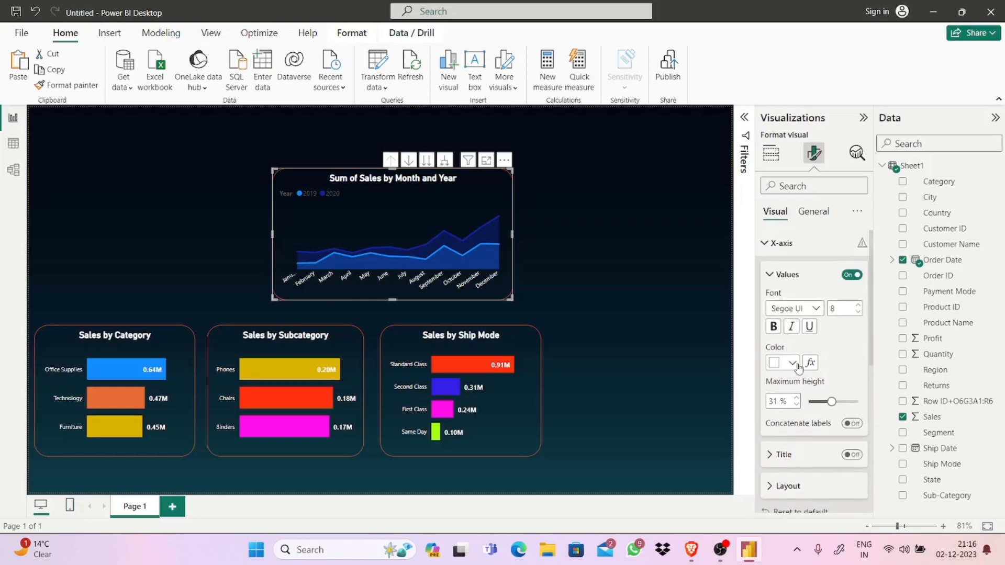
pyautogui.click(773, 327)
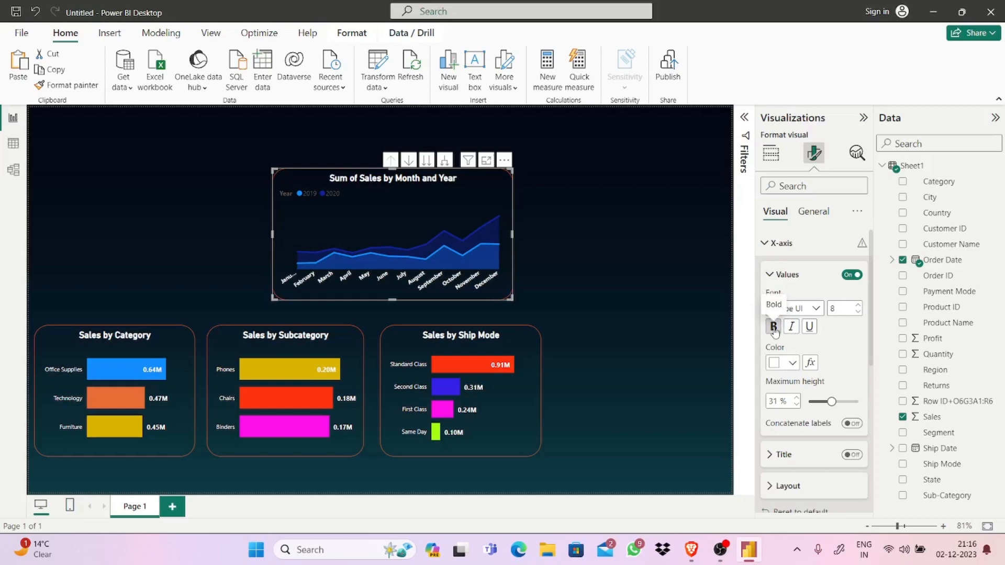
pyautogui.moveTo(871, 297); pyautogui.dragTo(871, 315)
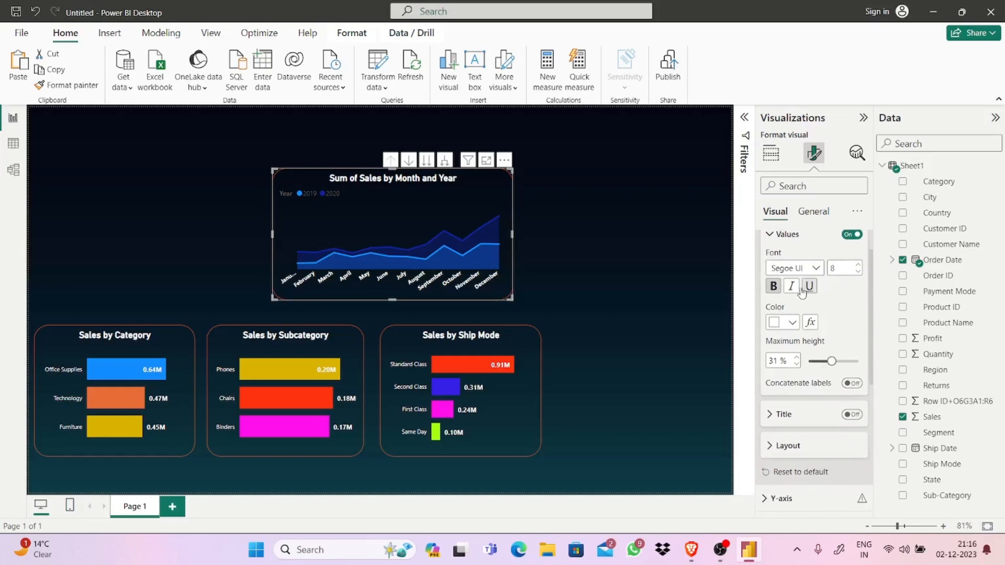
pyautogui.click(773, 291)
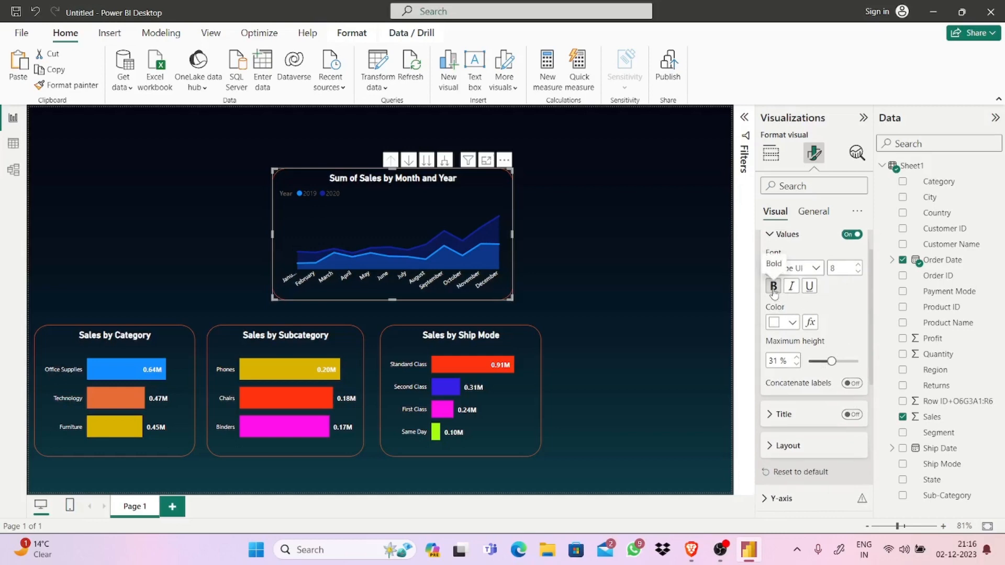
pyautogui.click(773, 287)
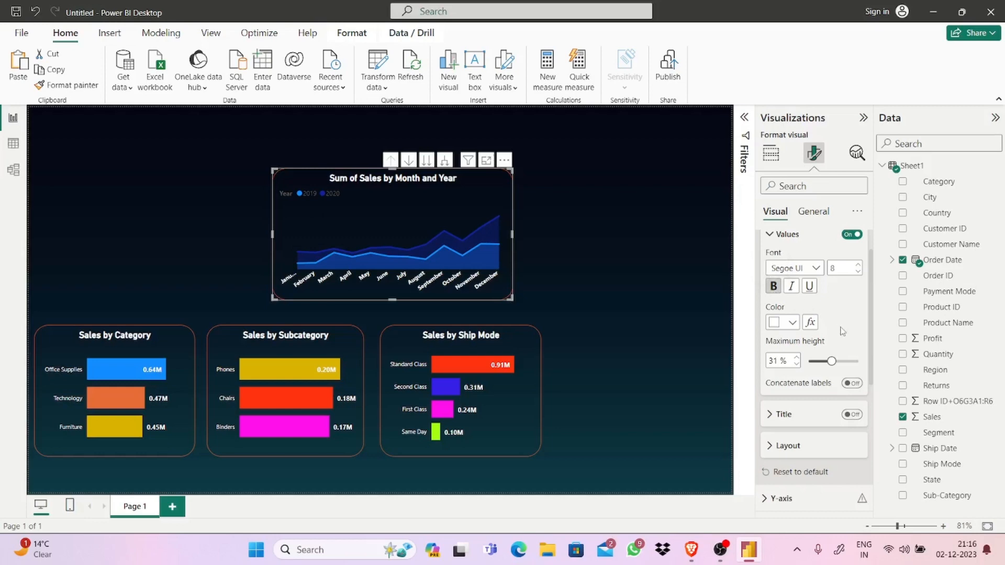
# - Set the maximum height of the area chart's X-axis values to 28% and collapse the X-axis settings
pyautogui.click(798, 358)
pyautogui.click(797, 364)
pyautogui.click(797, 364)
pyautogui.click(797, 364)
pyautogui.click(796, 364)
pyautogui.click(797, 364)
pyautogui.click(797, 365)
pyautogui.click(797, 364)
pyautogui.scroll(2, 868, 309)
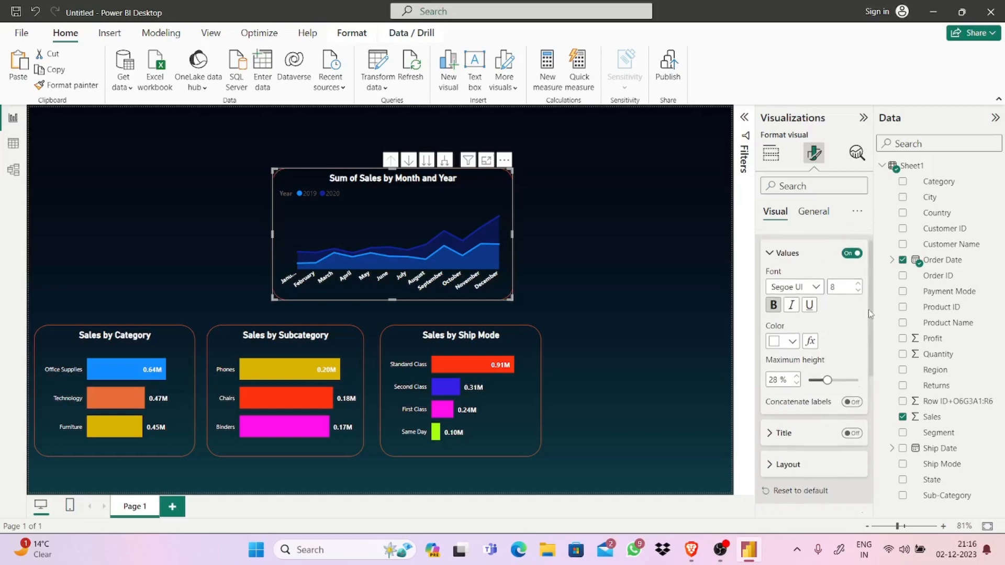
pyautogui.click(785, 276)
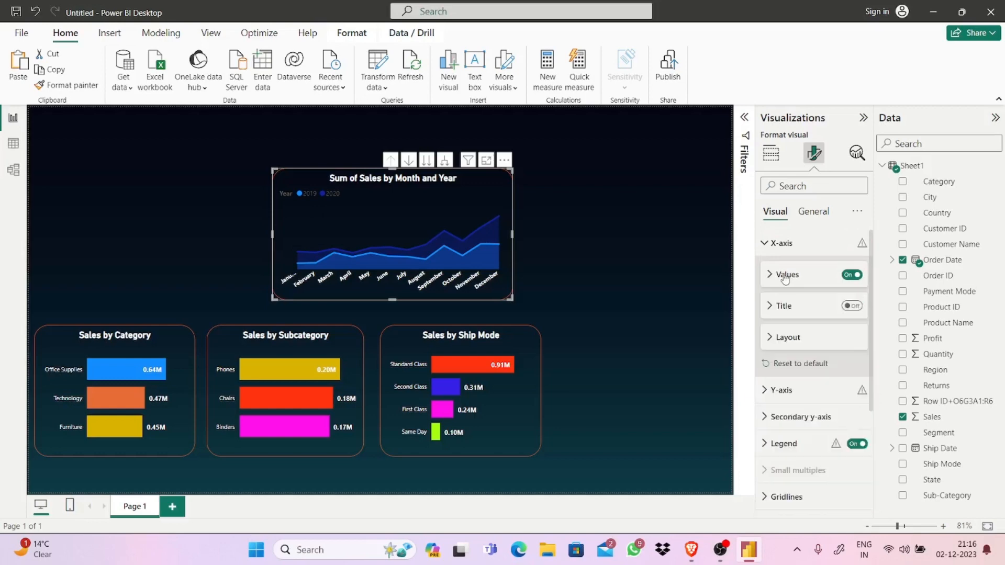
pyautogui.click(785, 245)
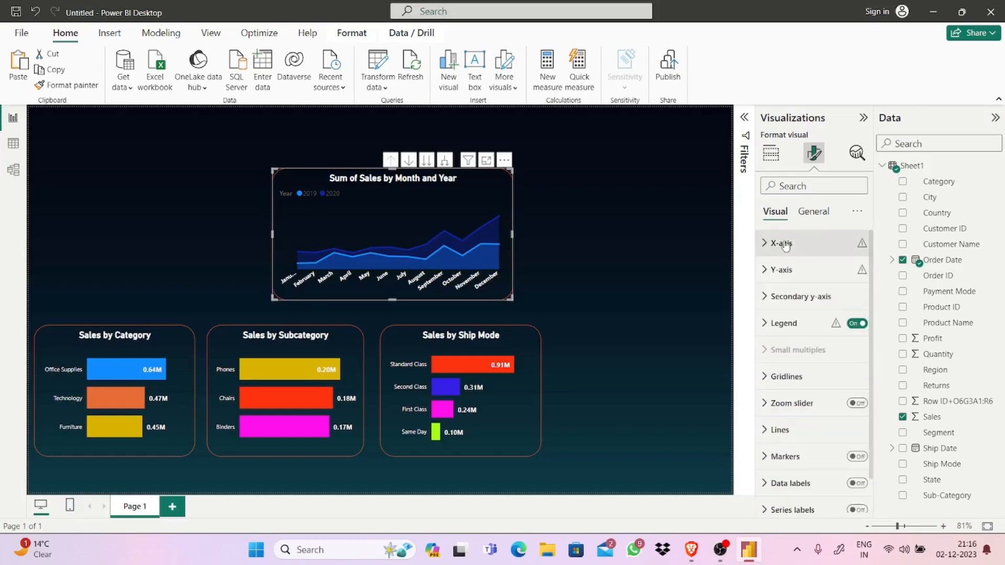
# - Turn on the area chart's Y-axis values and make them bold
pyautogui.click(798, 270)
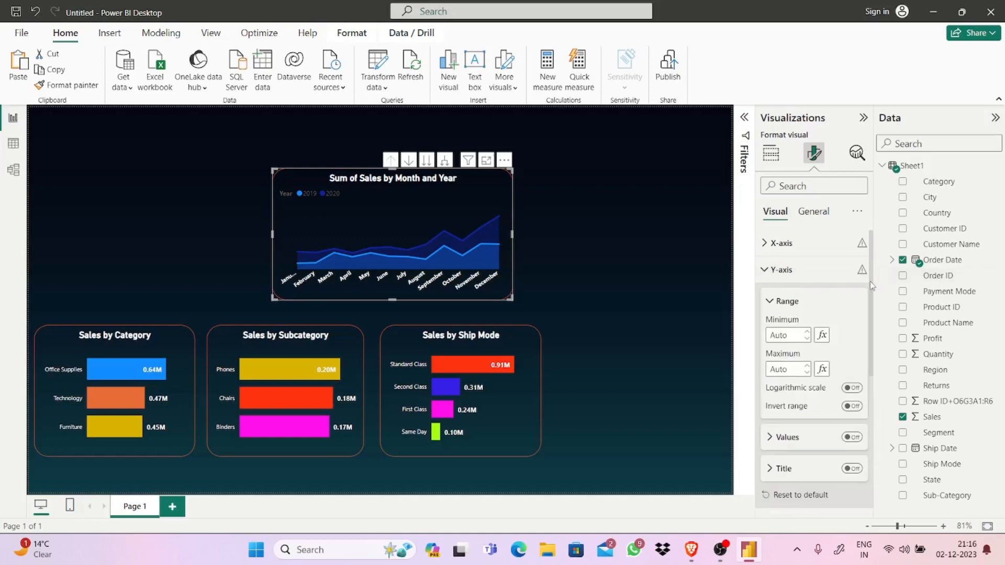
pyautogui.scroll(-3, 800, 355)
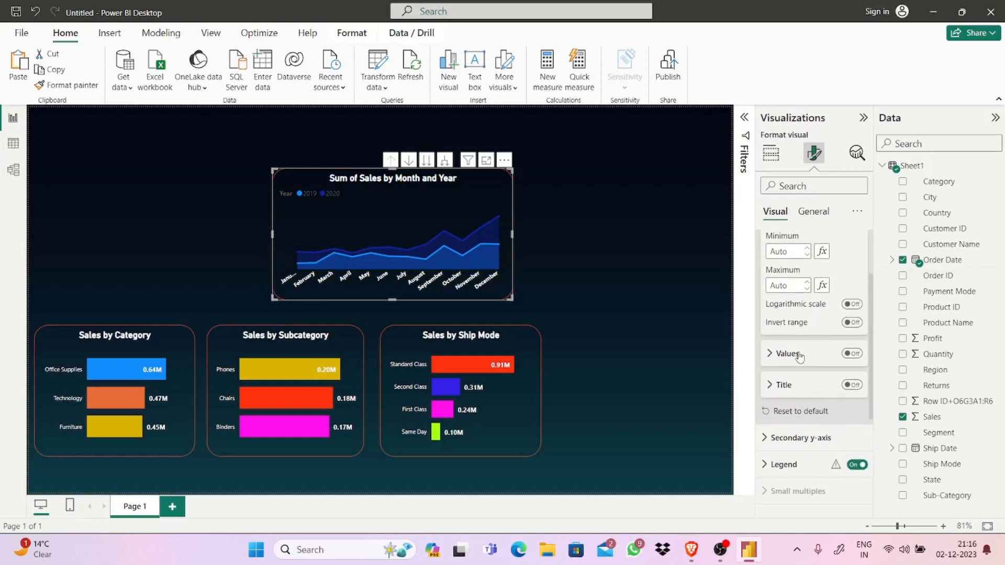
pyautogui.click(799, 355)
pyautogui.click(853, 354)
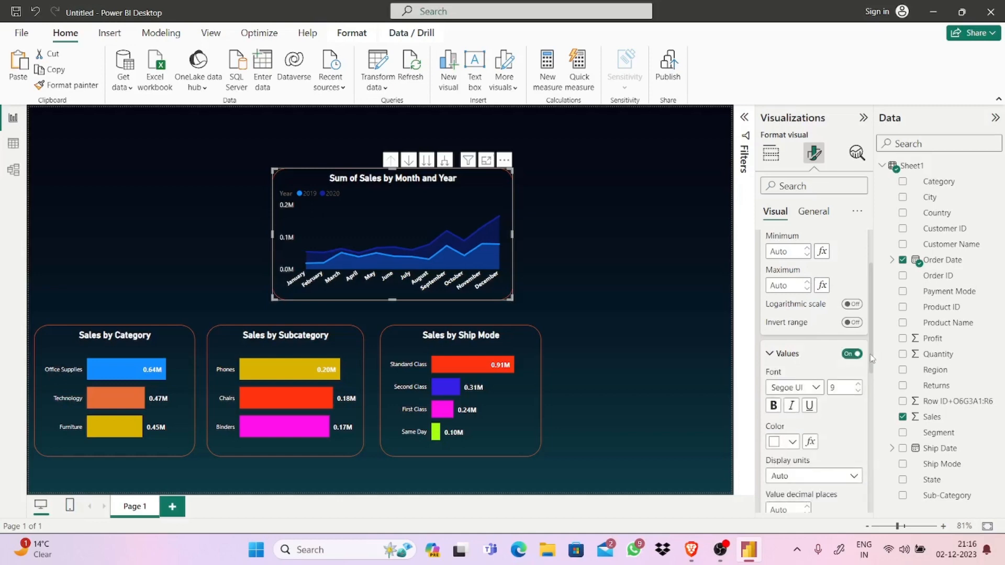
pyautogui.moveTo(871, 359); pyautogui.dragTo(864, 404)
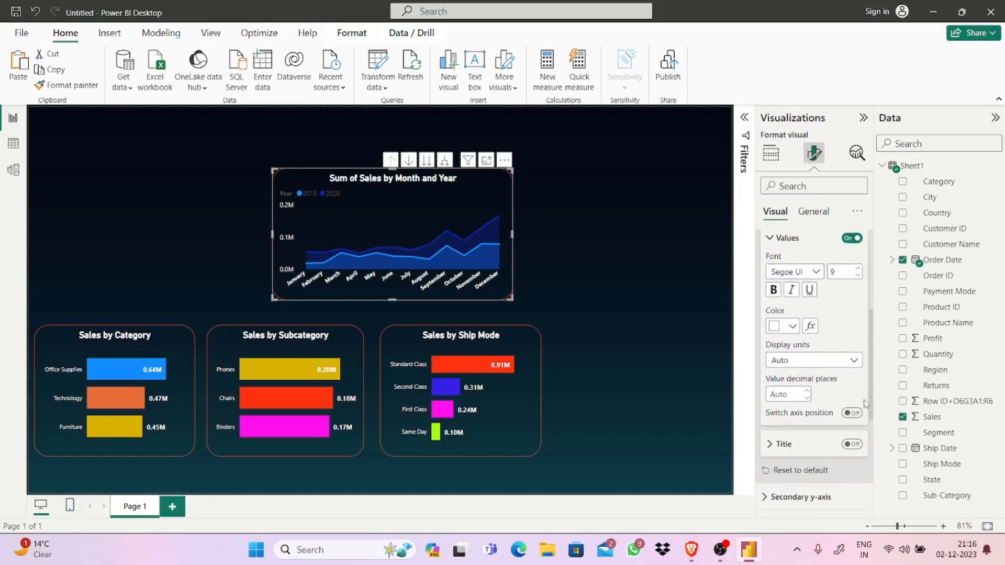
pyautogui.click(775, 291)
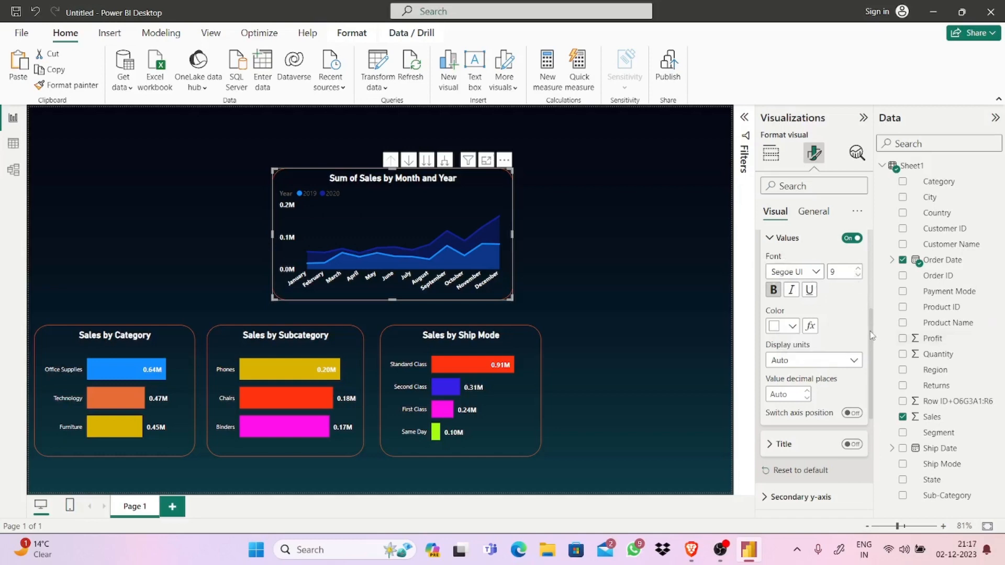
pyautogui.moveTo(871, 335); pyautogui.dragTo(872, 404)
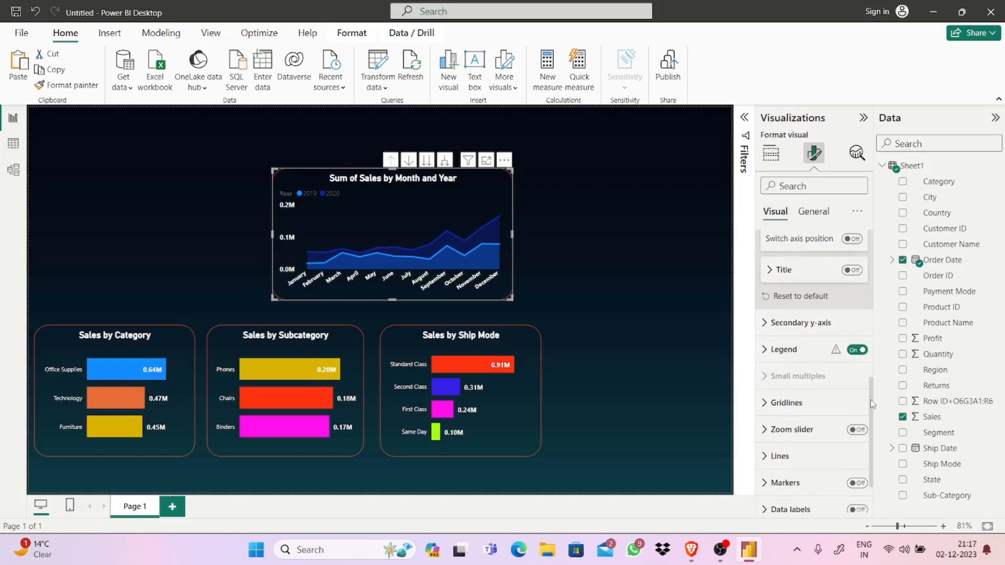
# - Set the area chart's legend text color to the recent lime green and make the text bold
pyautogui.click(798, 351)
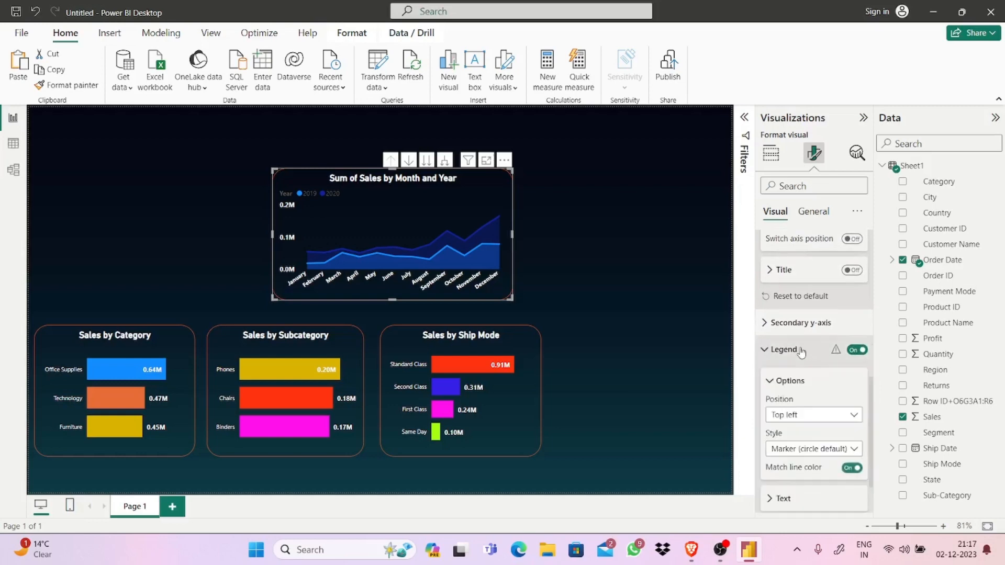
pyautogui.scroll(-3, 838, 378)
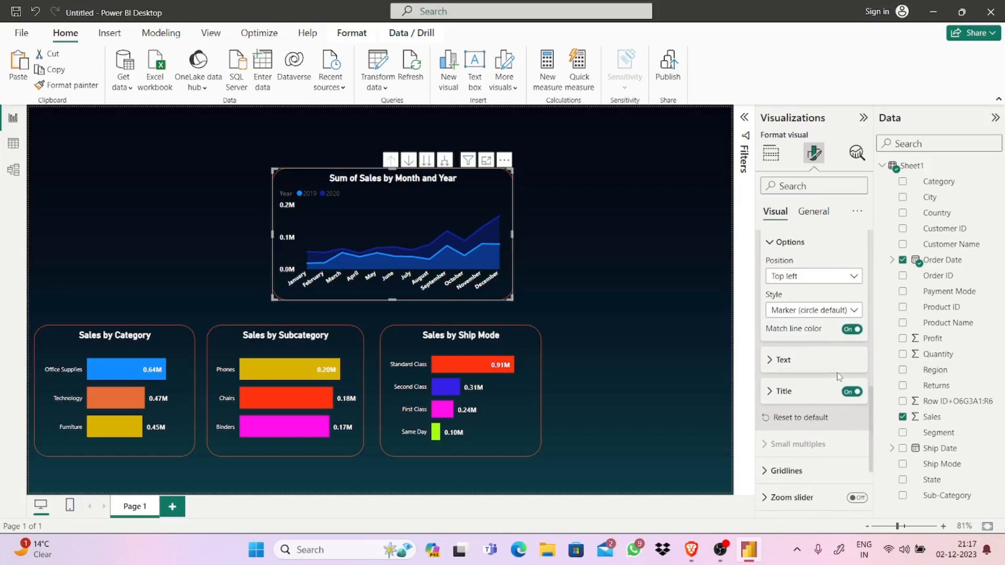
pyautogui.click(819, 369)
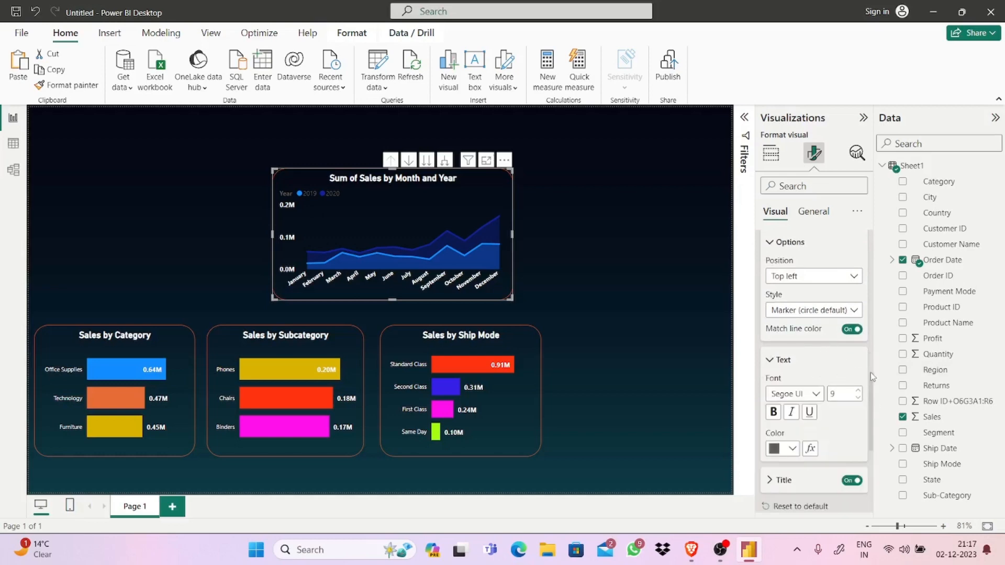
pyautogui.scroll(5, 871, 391)
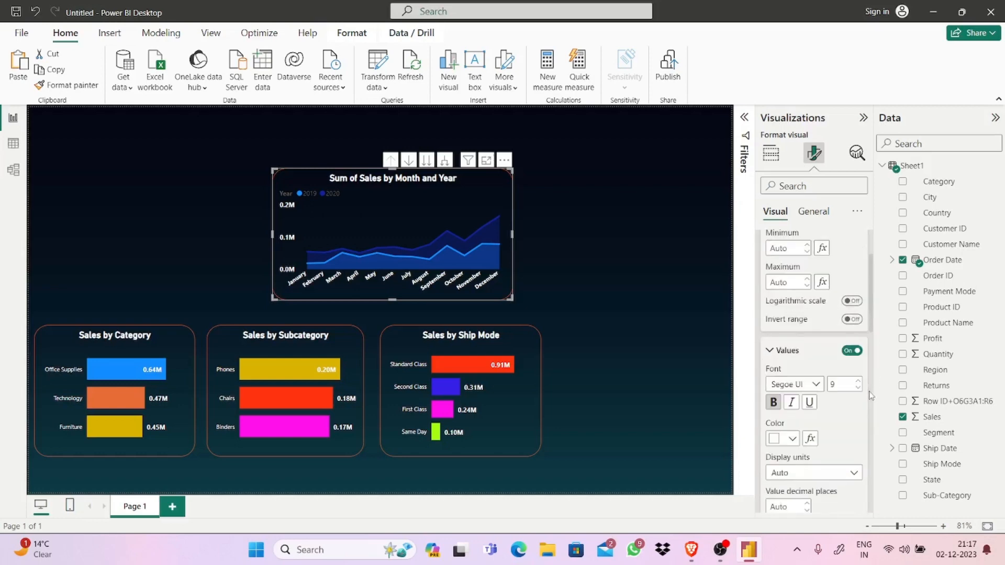
pyautogui.scroll(-4, 871, 391)
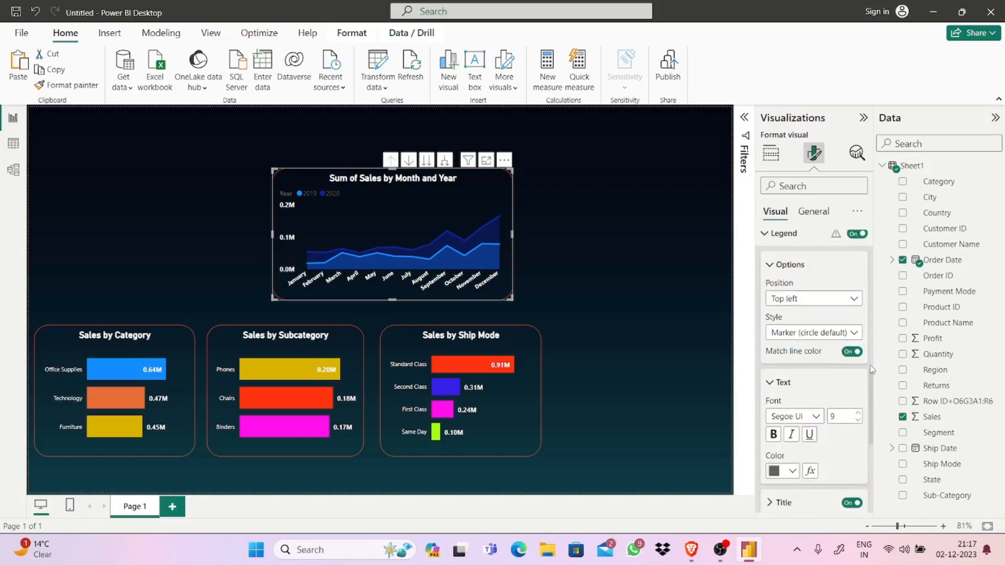
pyautogui.click(785, 474)
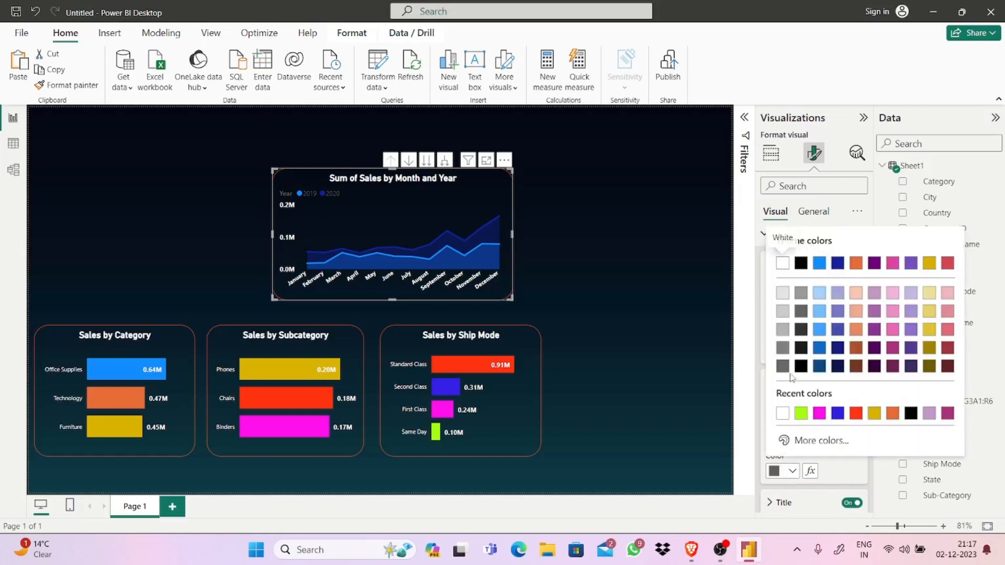
pyautogui.click(801, 414)
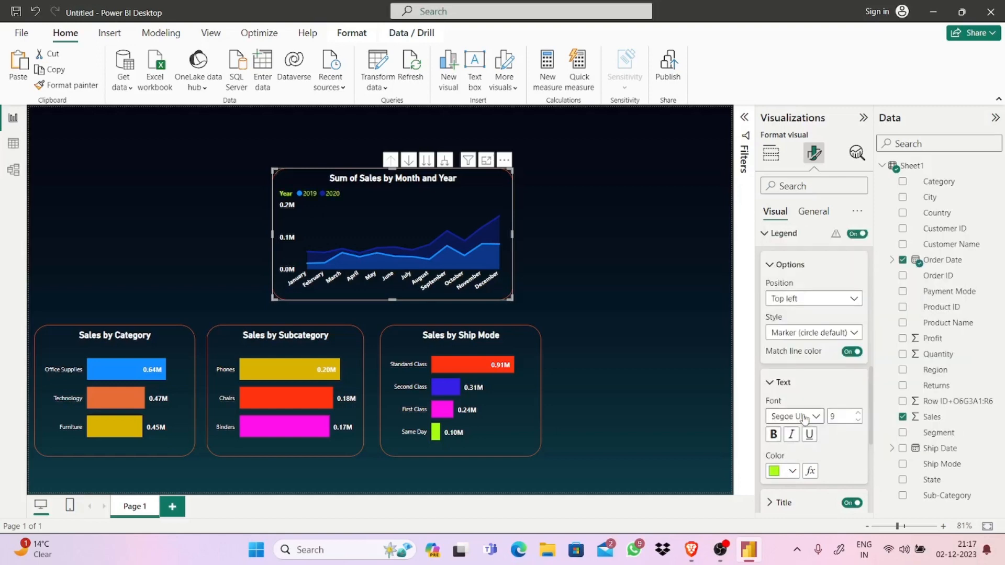
pyautogui.scroll(-1, 870, 413)
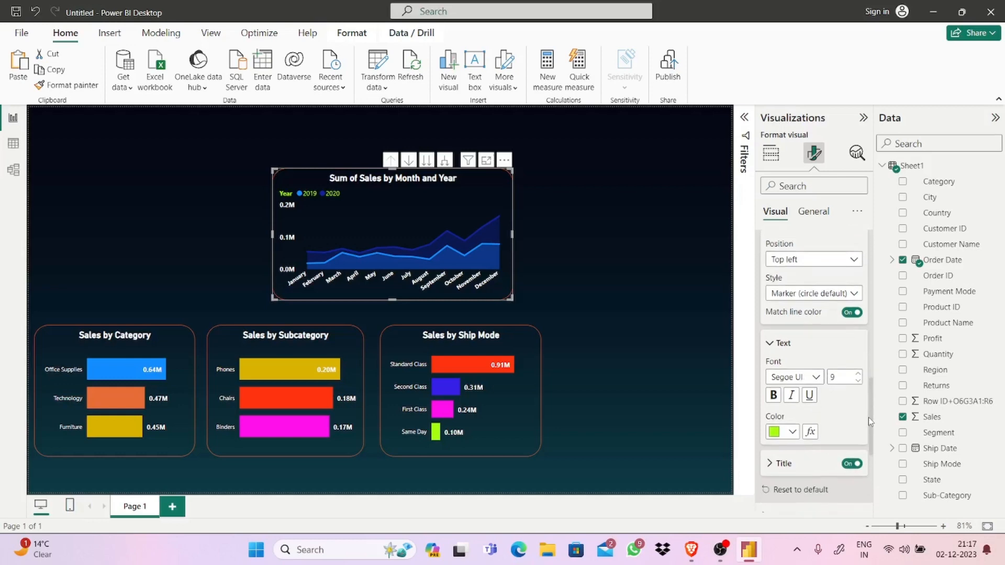
pyautogui.click(774, 399)
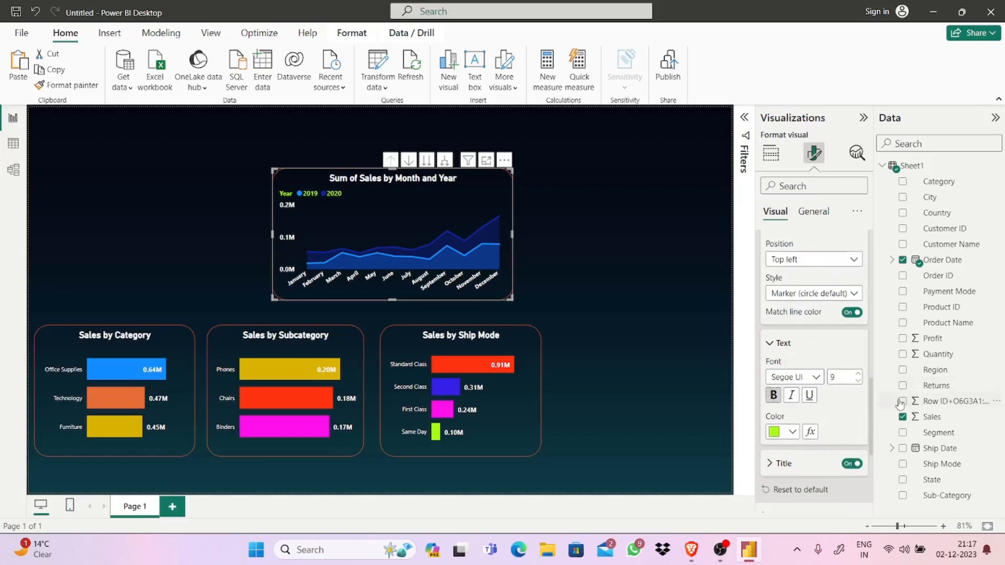
pyautogui.scroll(-3, 870, 430)
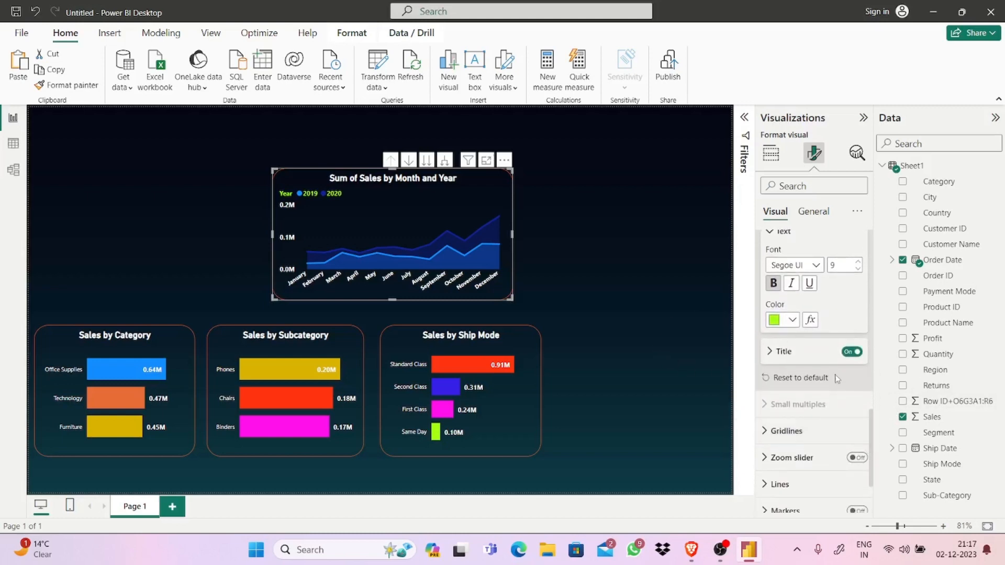
# - Collapse the Range and Values settings of the area chart's Y-axis
pyautogui.moveTo(871, 431); pyautogui.dragTo(870, 256)
pyautogui.click(780, 301)
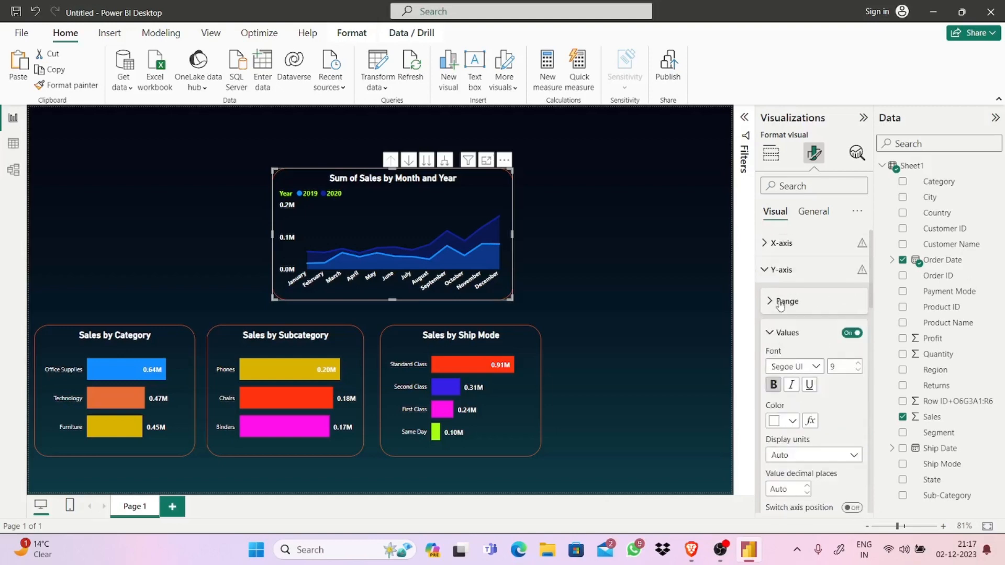
pyautogui.click(788, 335)
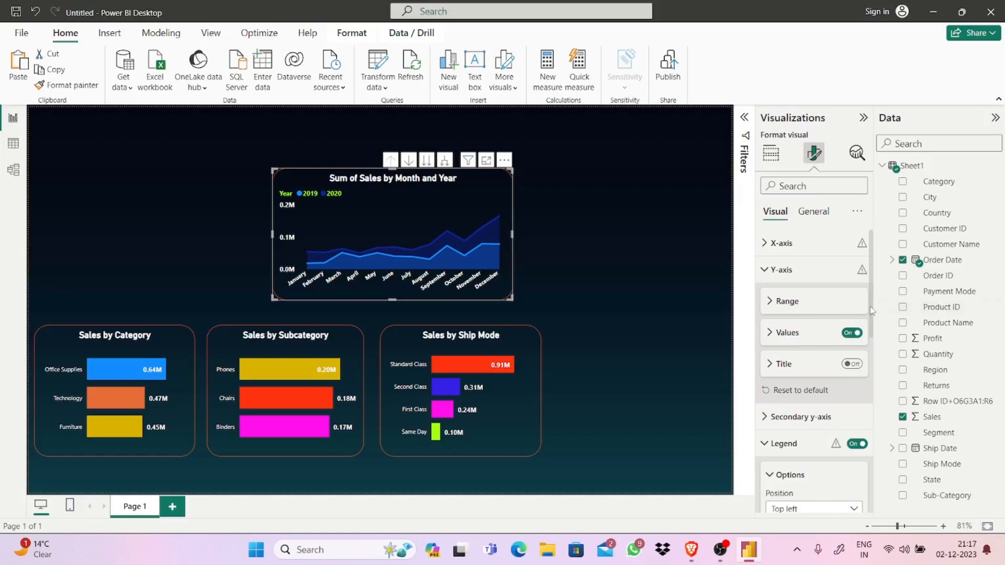
# - Review the area chart's legend options, including the available positions, style and text settings
pyautogui.moveTo(871, 310); pyautogui.dragTo(867, 353)
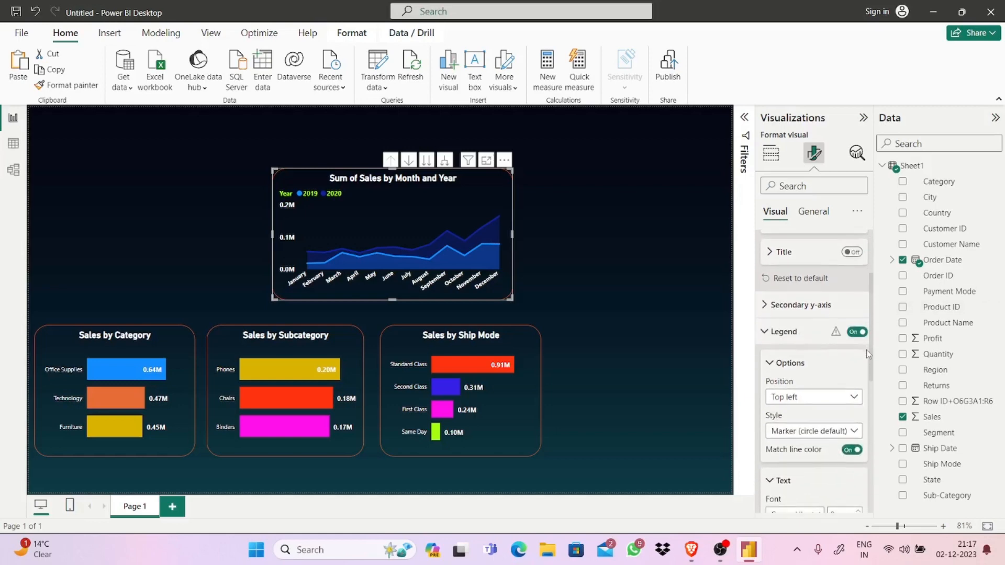
pyautogui.click(861, 339)
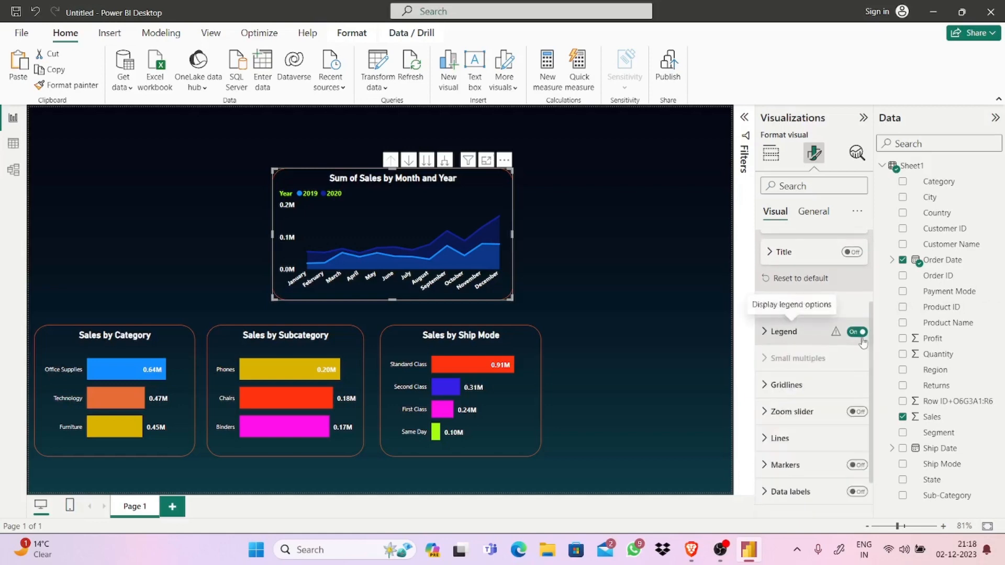
pyautogui.click(807, 335)
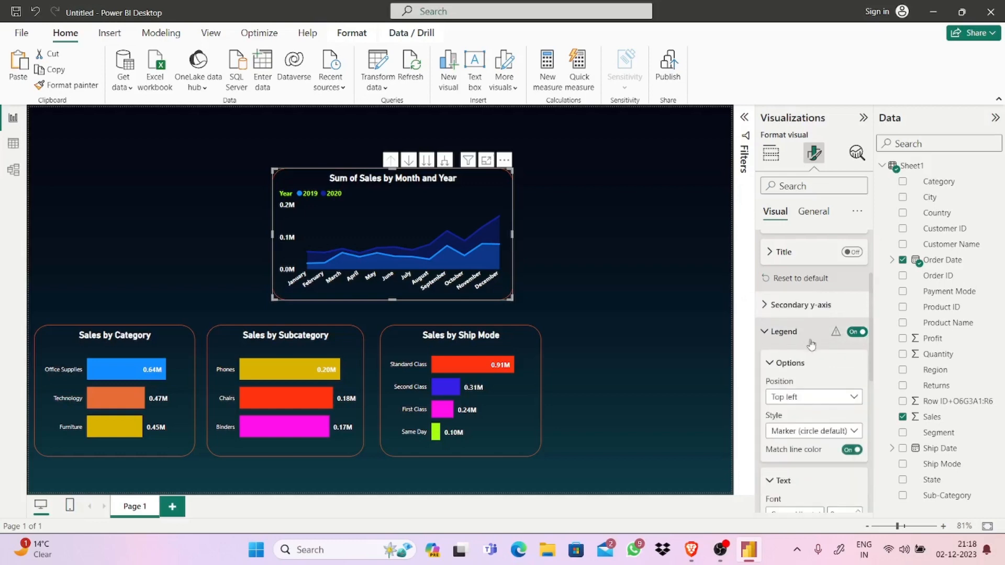
pyautogui.click(859, 402)
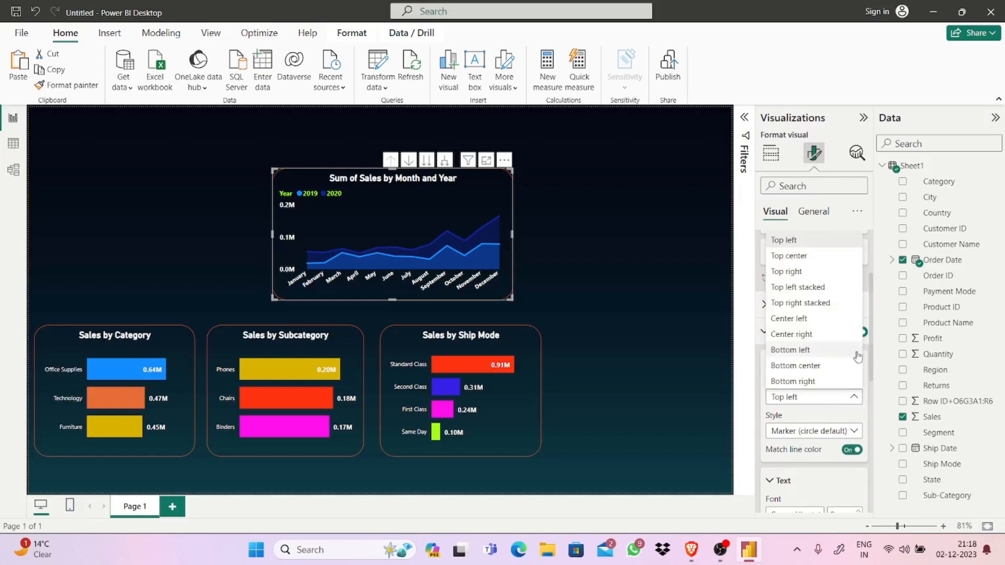
pyautogui.click(841, 421)
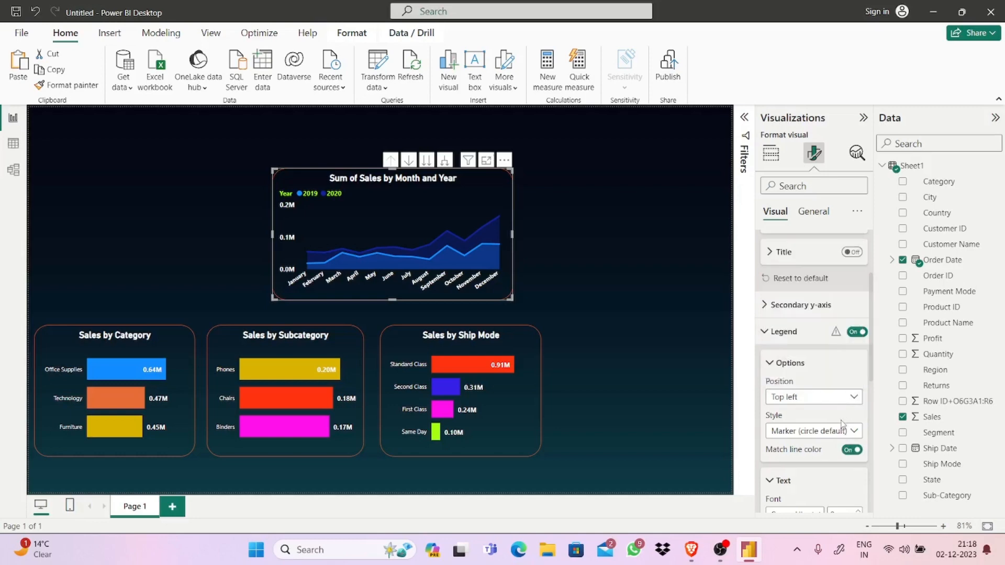
pyautogui.scroll(-4, 871, 390)
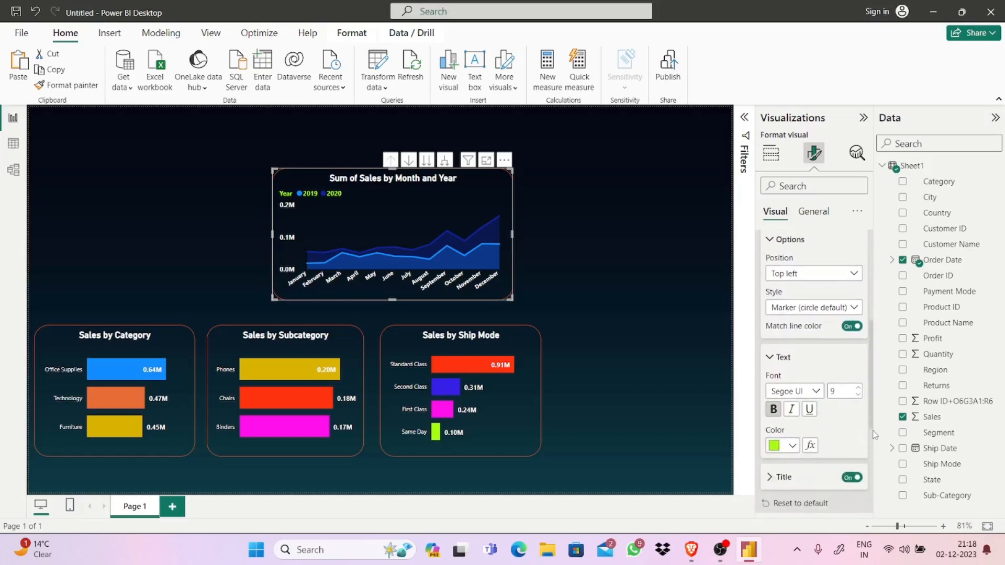
pyautogui.scroll(5, 837, 272)
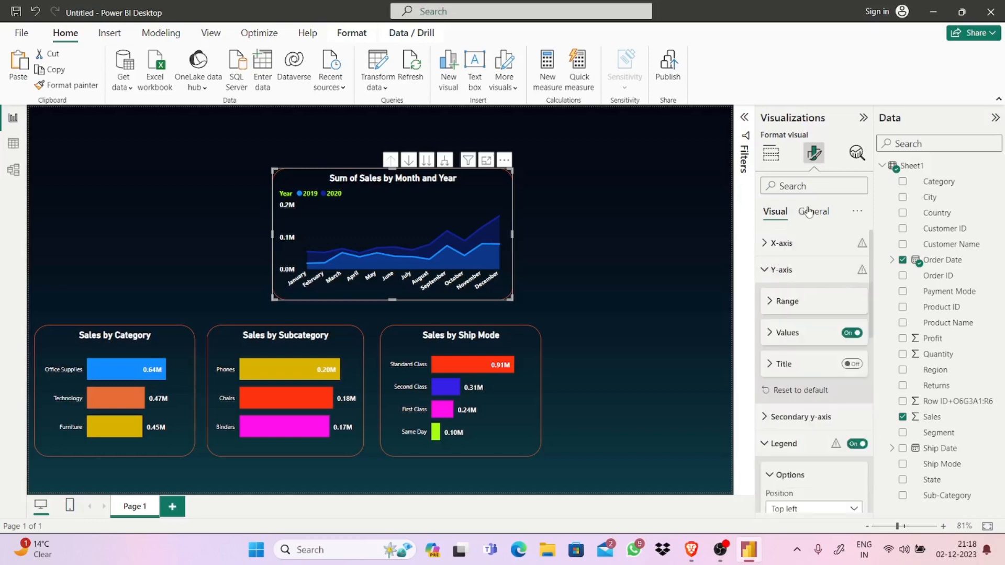
# - Examine the area chart's background, border and shadow effects, its visual format settings and its assigned data fields
pyautogui.click(812, 211)
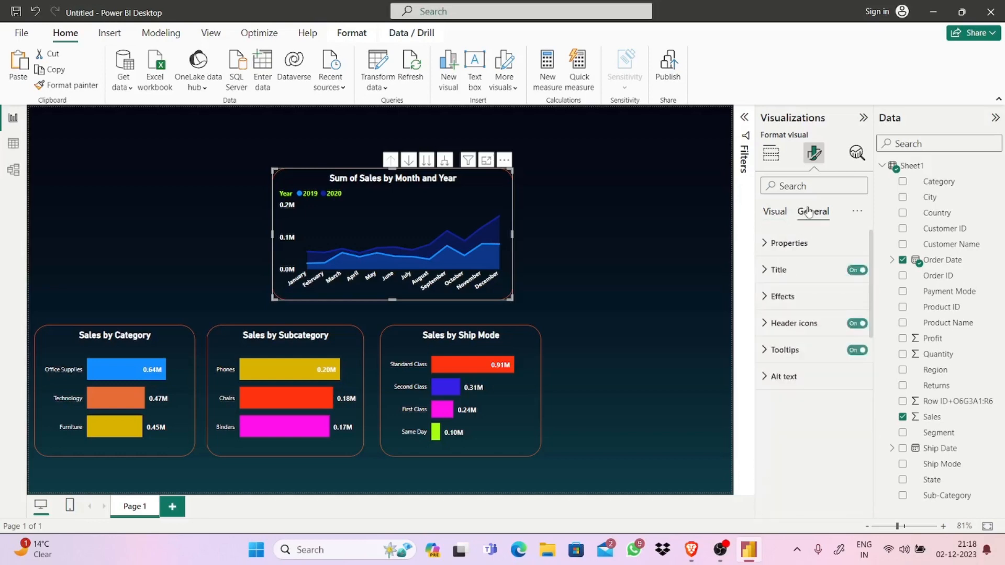
pyautogui.click(811, 300)
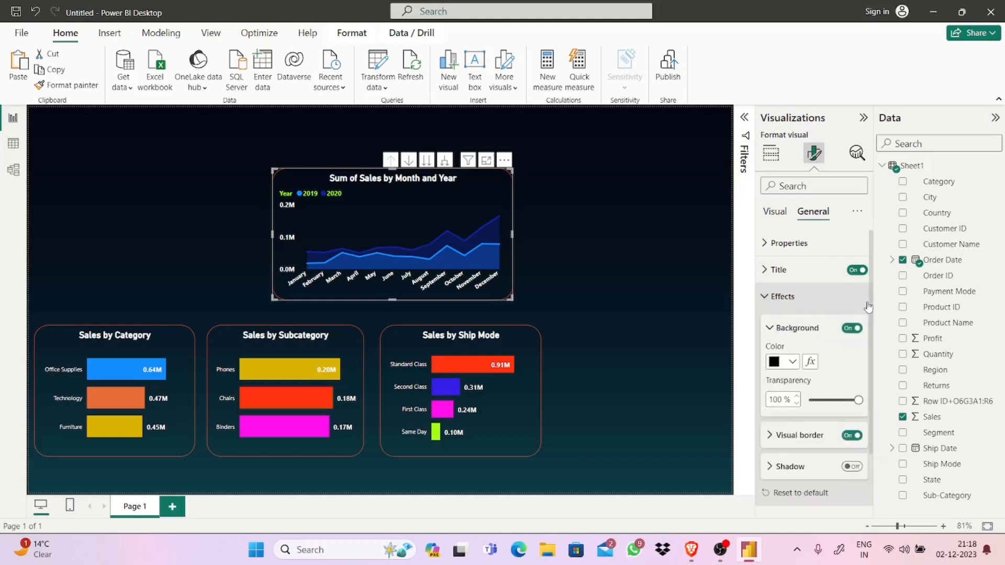
pyautogui.moveTo(872, 305); pyautogui.dragTo(873, 372)
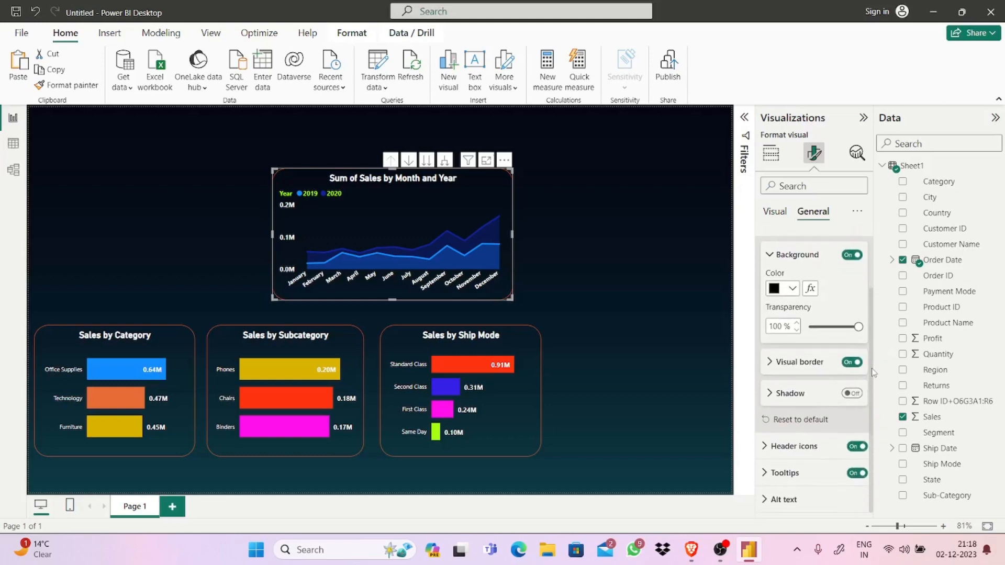
pyautogui.scroll(2, 856, 288)
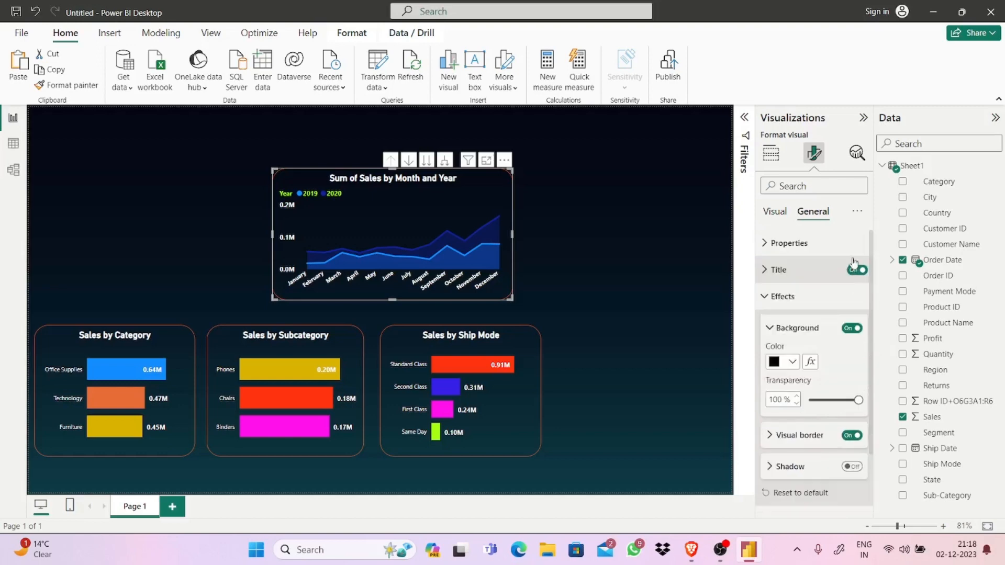
pyautogui.click(775, 212)
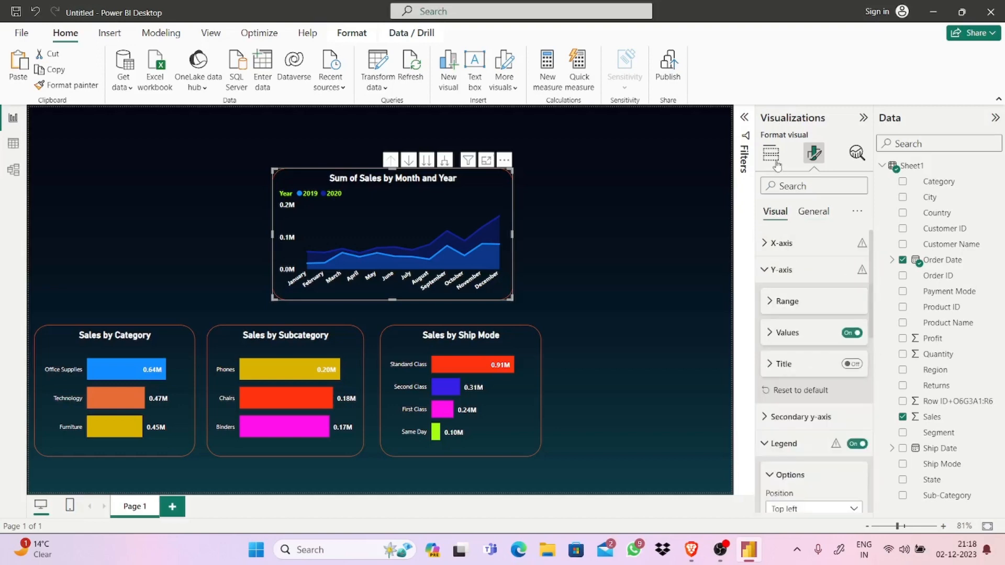
pyautogui.click(770, 153)
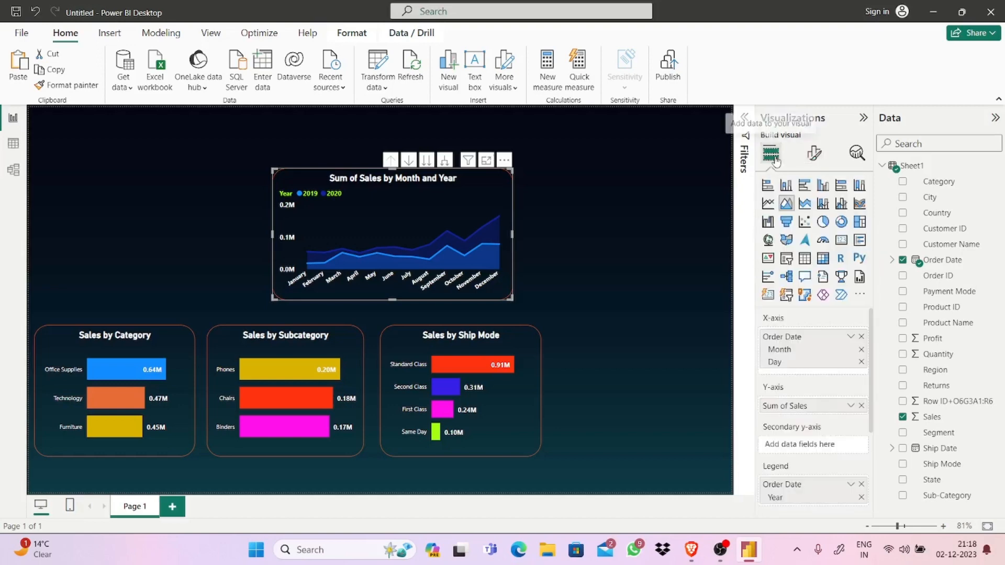
pyautogui.click(813, 154)
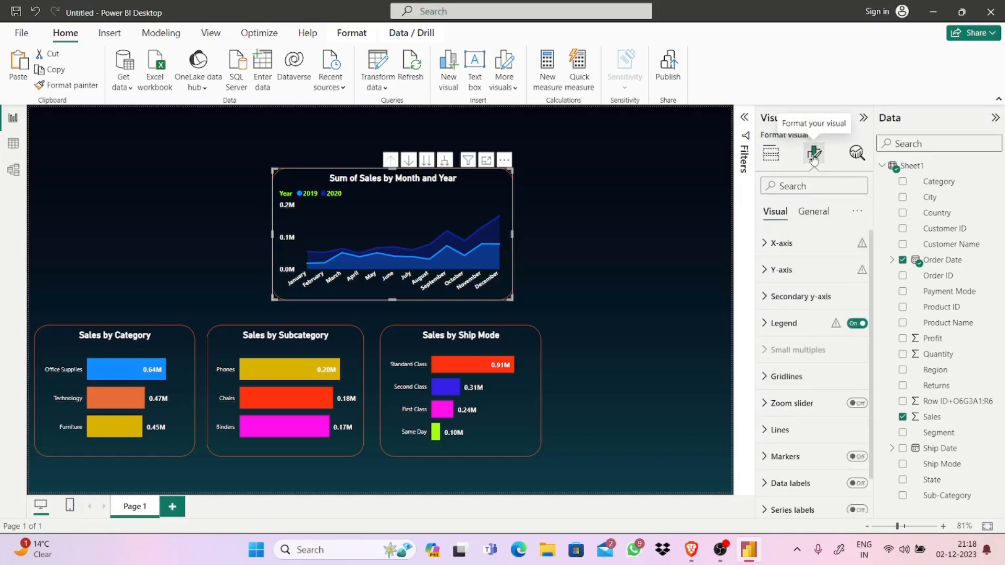
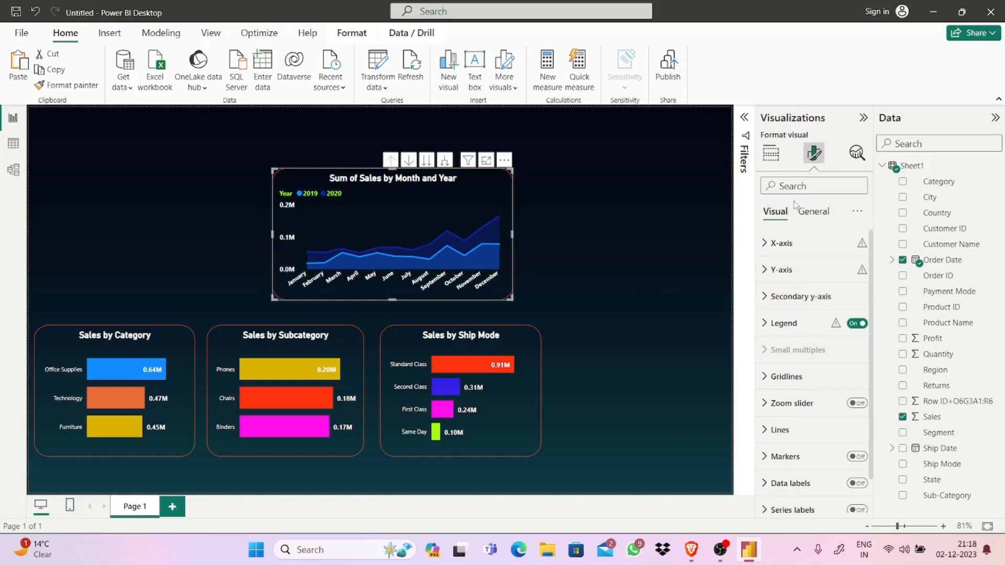
pyautogui.click(770, 153)
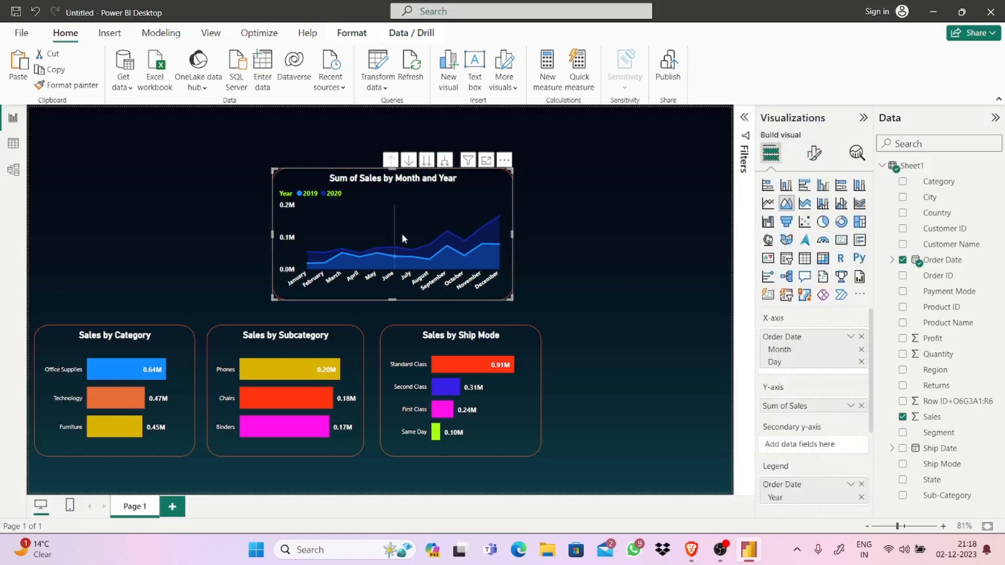
# - Reposition the area chart slightly further left above the row of bar charts and deselect it
pyautogui.moveTo(402, 233); pyautogui.dragTo(419, 240)
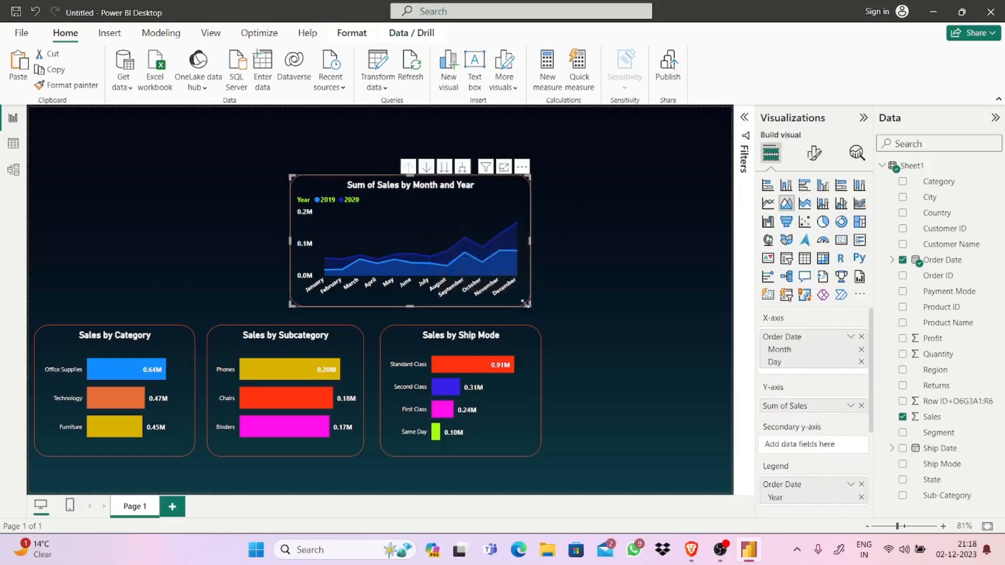
pyautogui.moveTo(524, 302); pyautogui.dragTo(503, 303)
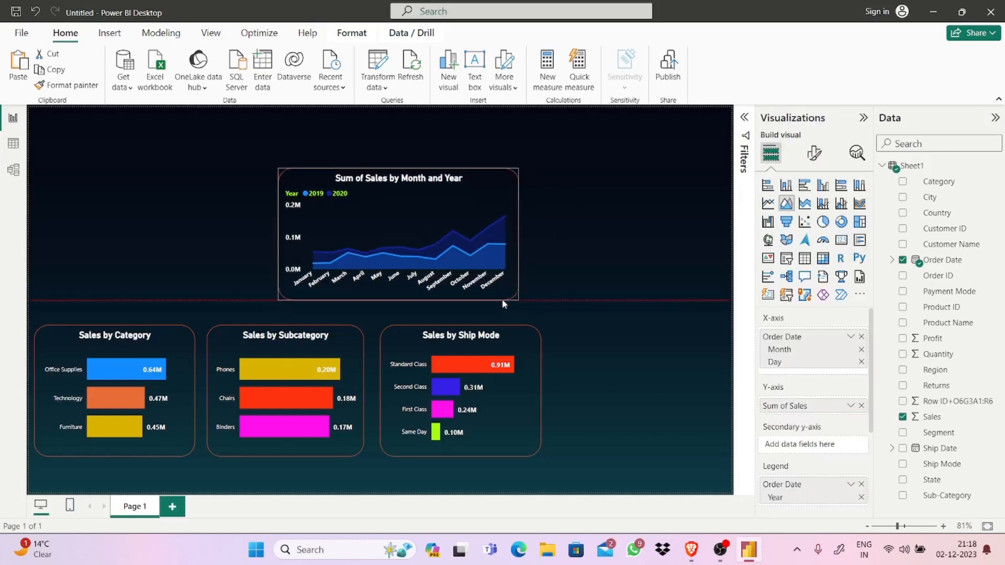
pyautogui.click(641, 239)
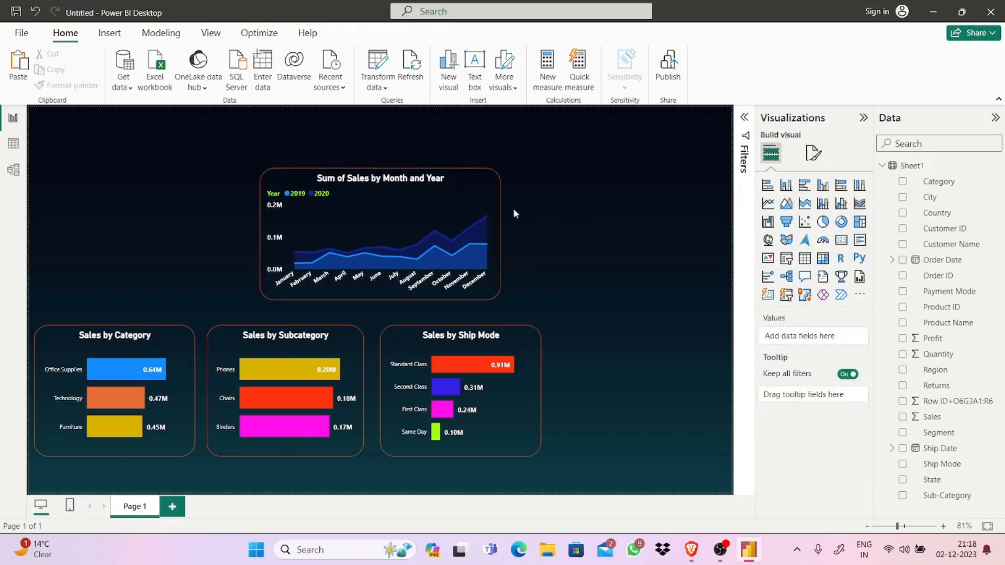
# - Make the area chart narrower, then extend its bottom edge down to bring back its previous height
pyautogui.moveTo(488, 181)
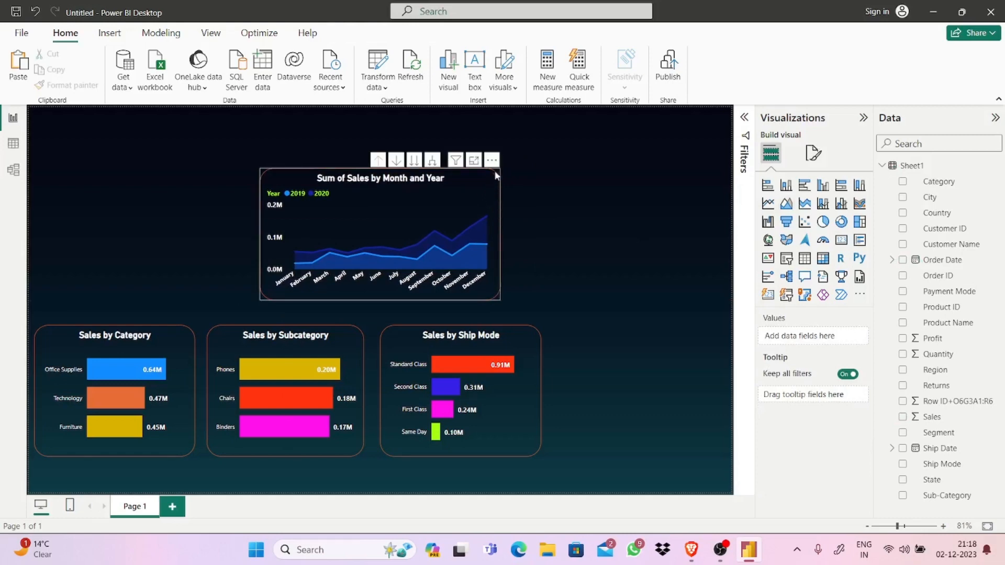
pyautogui.click(485, 201)
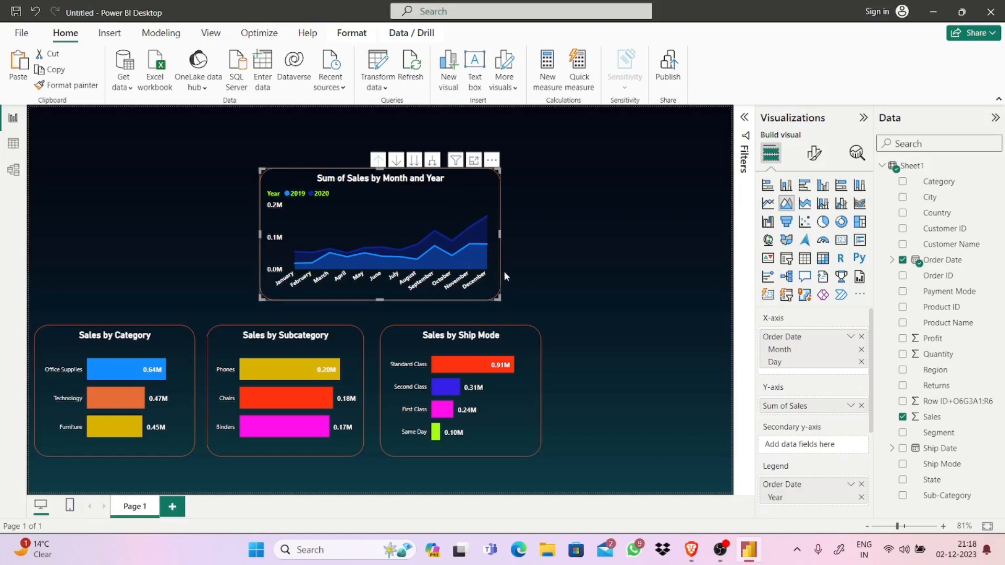
pyautogui.moveTo(499, 299); pyautogui.dragTo(471, 287)
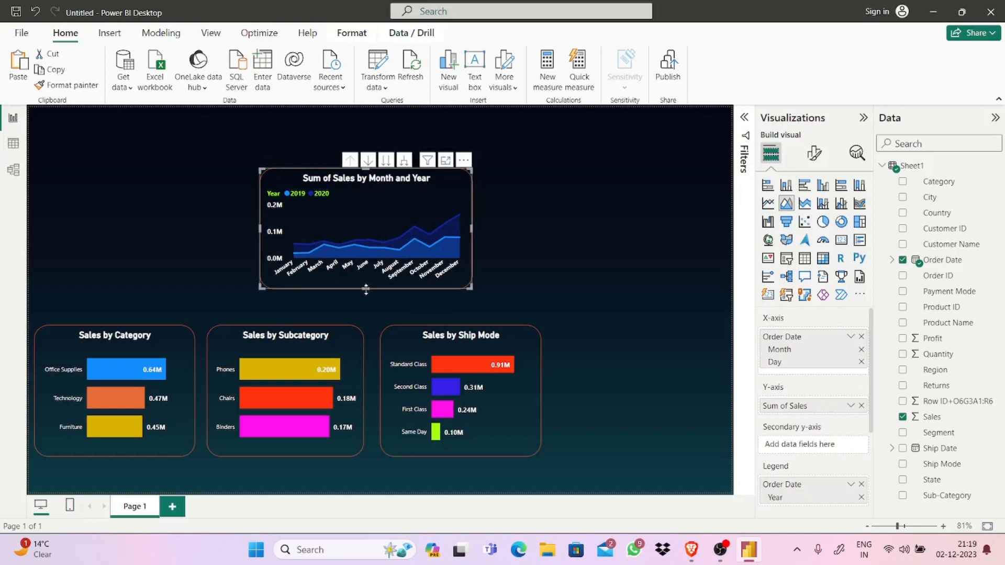
pyautogui.moveTo(366, 287); pyautogui.dragTo(363, 299)
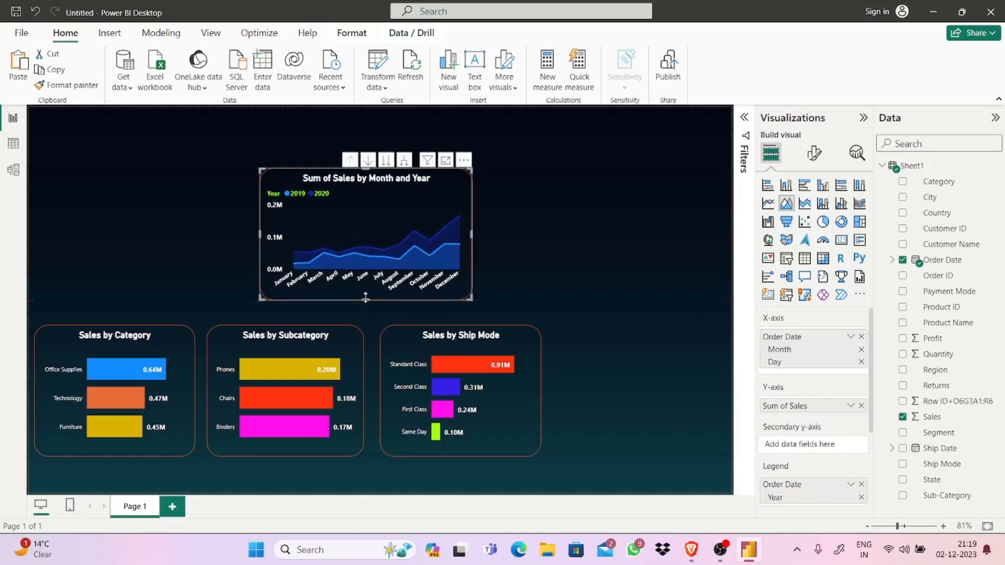
# - Change the area chart's title text to "Monthly Sales by YOYO"
pyautogui.moveTo(401, 234)
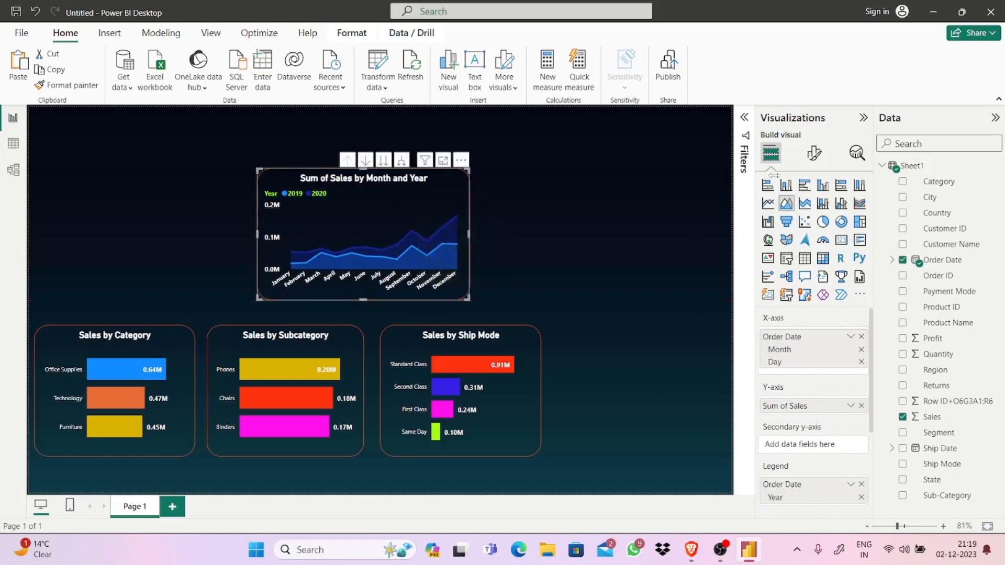
pyautogui.click(815, 153)
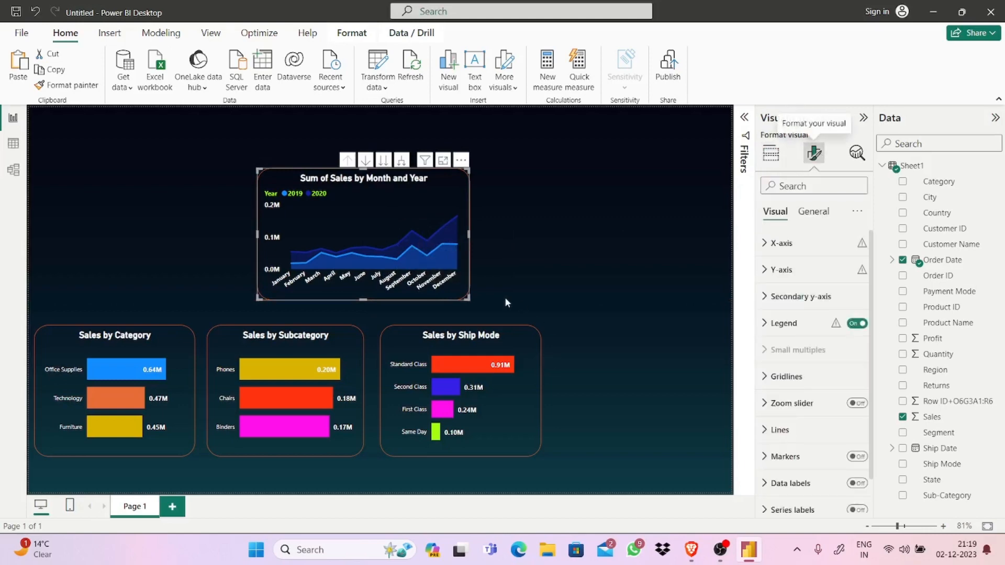
pyautogui.click(813, 212)
pyautogui.click(803, 283)
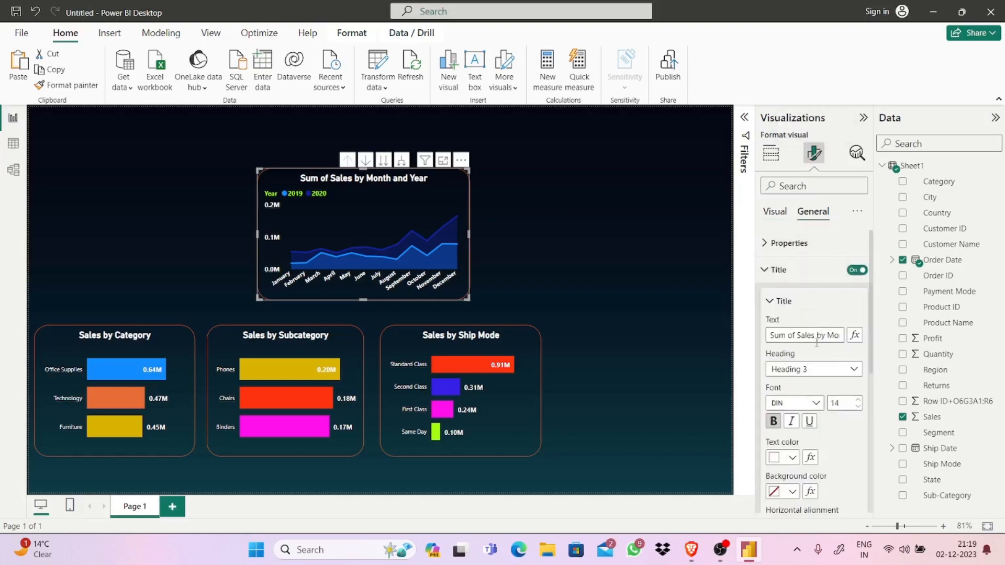
pyautogui.tripleClick(821, 337)
pyautogui.press('BackSpace')
pyautogui.write('Mon')
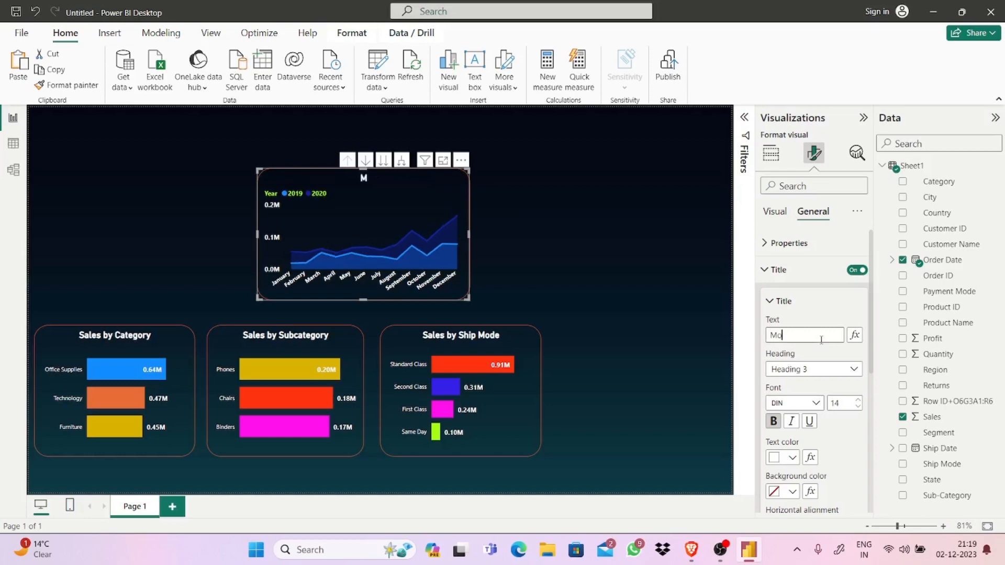
pyautogui.write('thely sales')
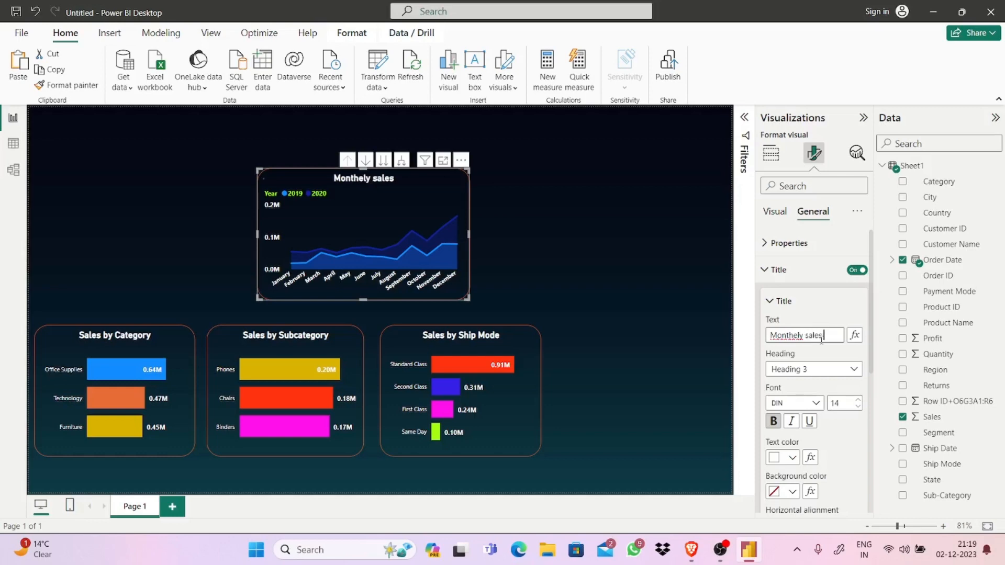
pyautogui.write(' BY')
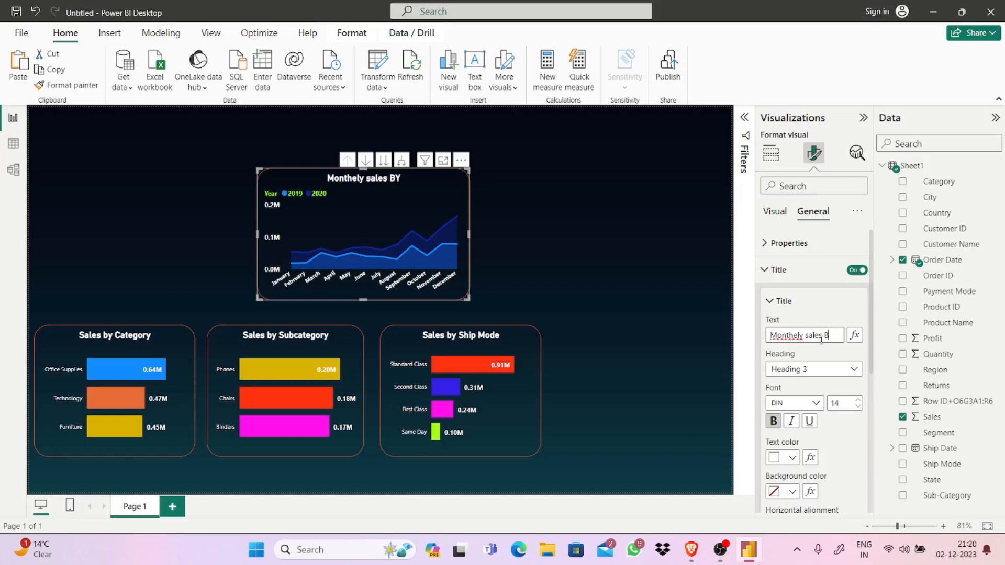
pyautogui.press('BackSpace')
pyautogui.write('by')
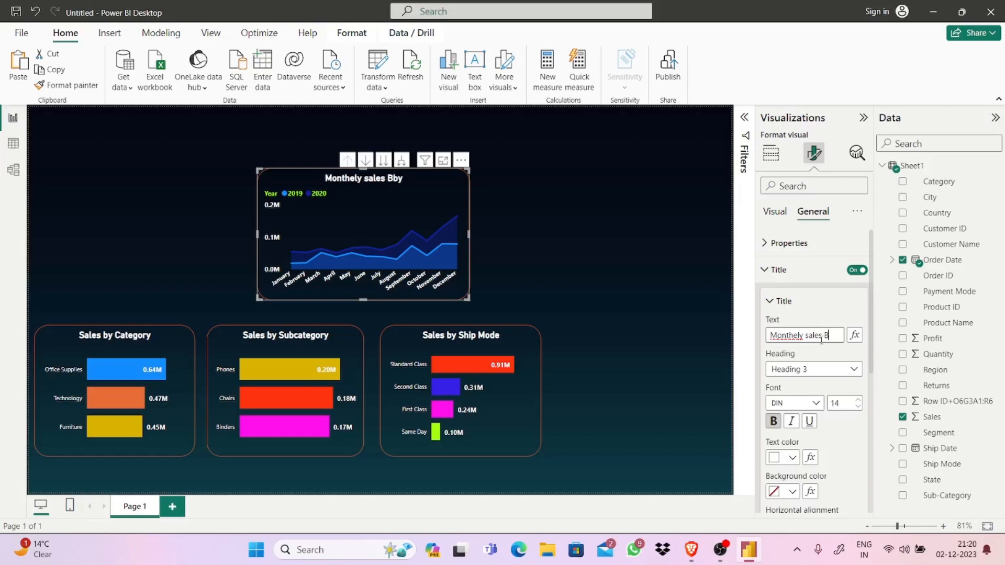
pyautogui.press('BackSpace')
pyautogui.press('BackSpace')
pyautogui.press('BackSpace')
pyautogui.press('BackSpace')
pyautogui.press('BackSpace')
pyautogui.press('BackSpace')
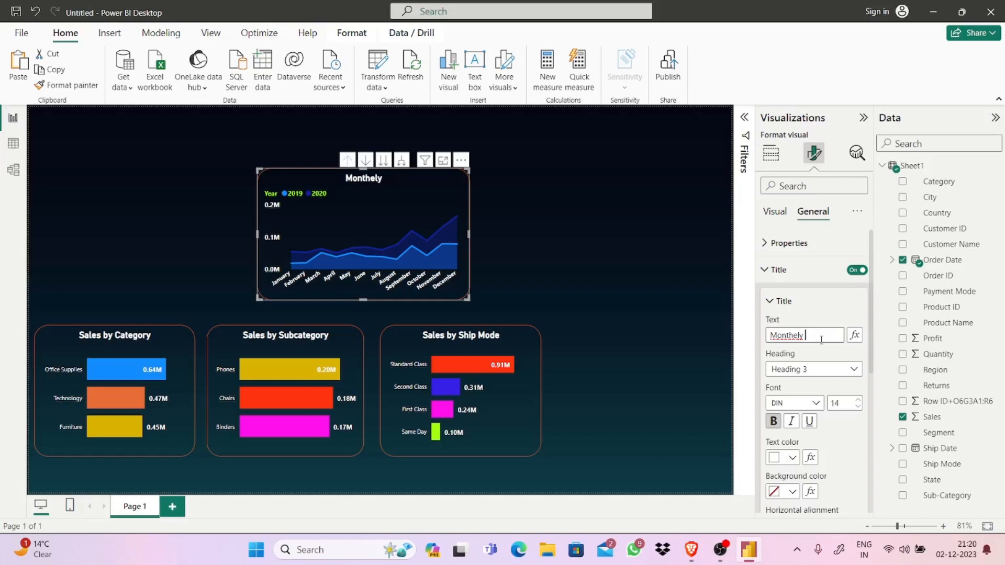
pyautogui.press('BackSpace')
pyautogui.write('ly Slaes')
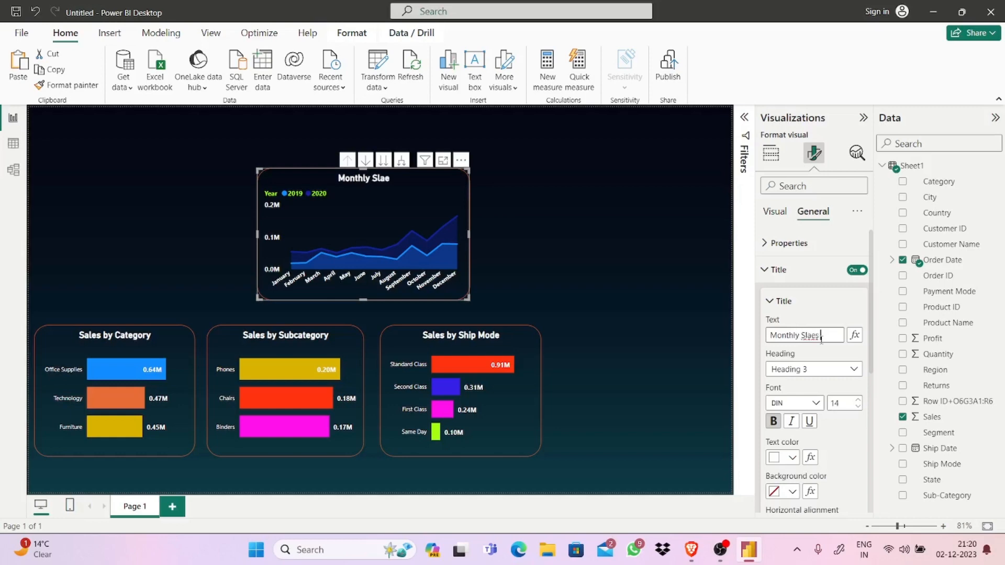
pyautogui.press('BackSpace')
pyautogui.press('BackSpace')
pyautogui.press('BackSpace')
pyautogui.press('BackSpace')
pyautogui.write('ales by')
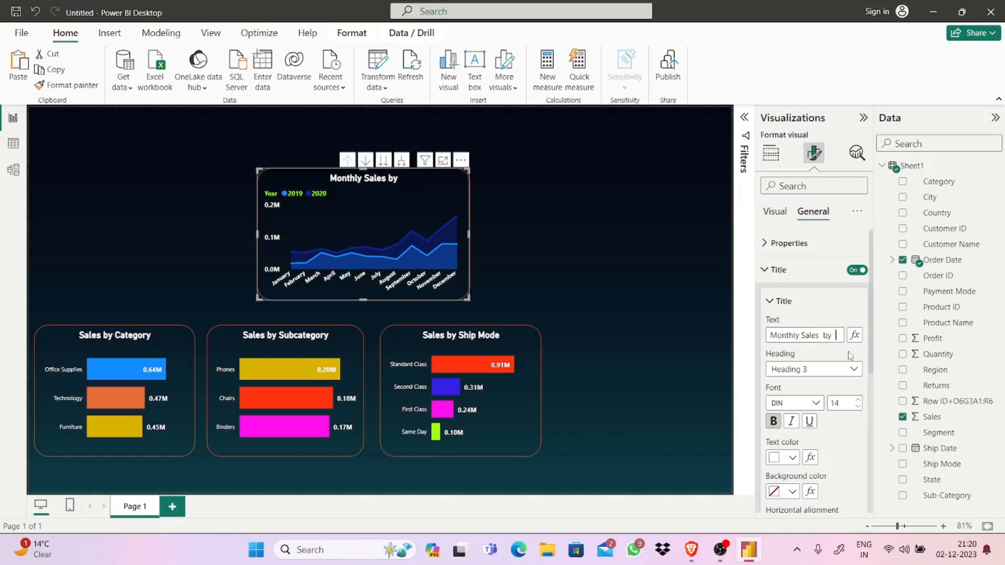
pyautogui.write(' YOYC')
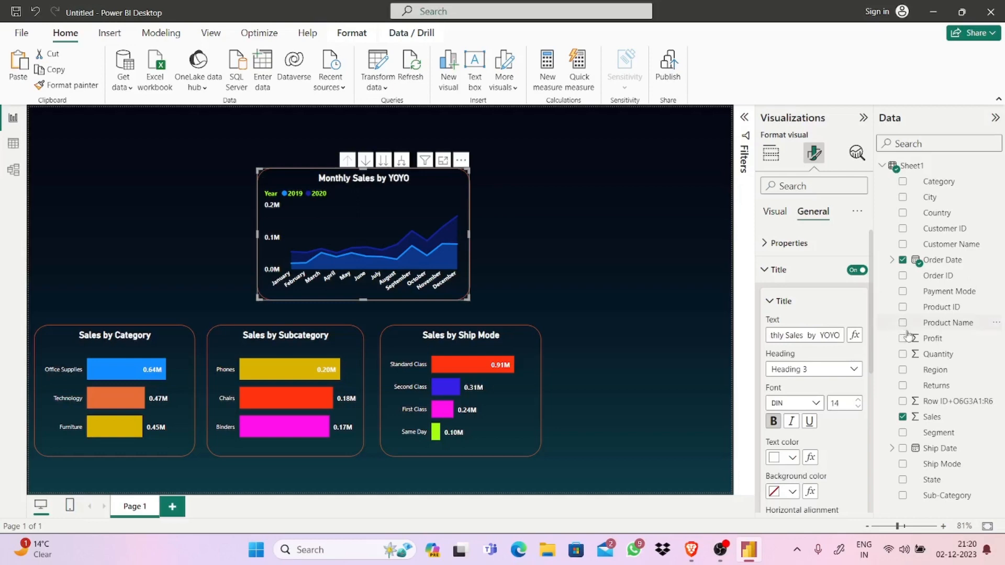
pyautogui.click(612, 328)
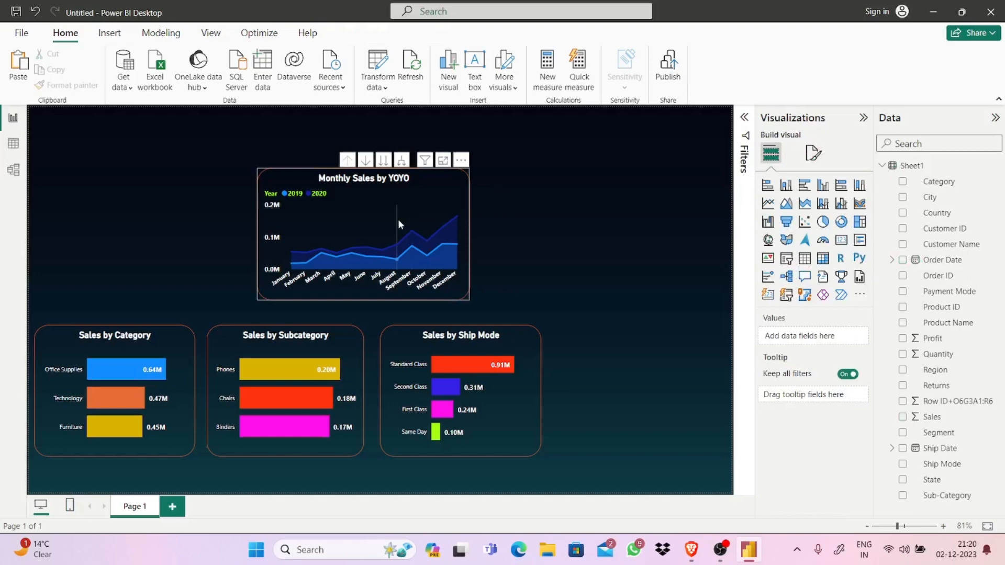
pyautogui.moveTo(399, 224)
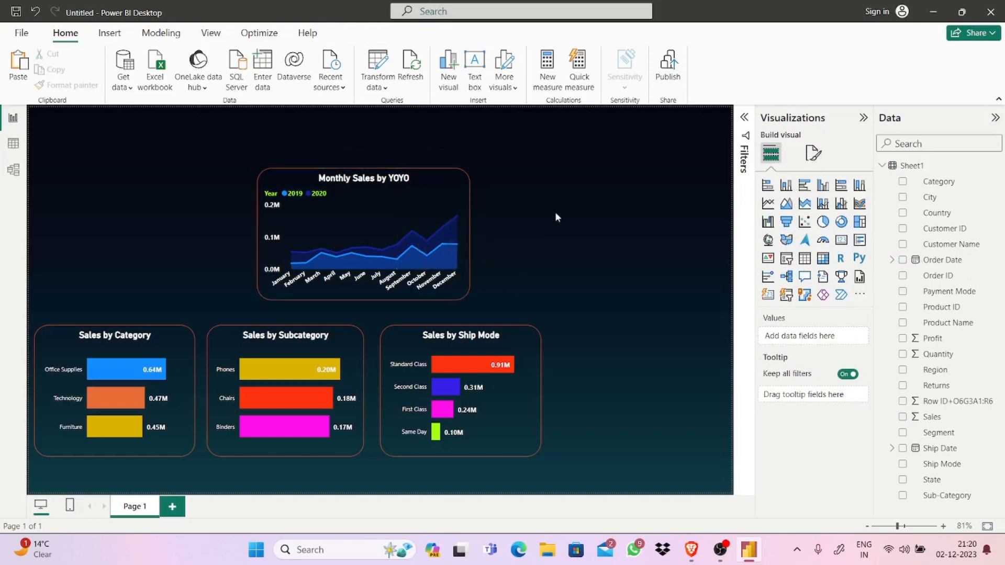
pyautogui.hotkey('ctrl', 'v')
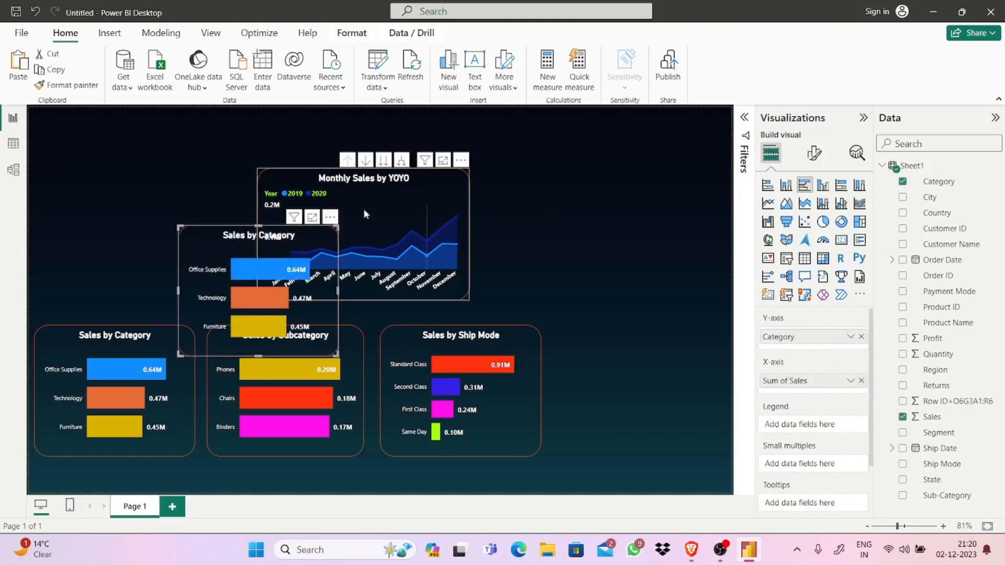
pyautogui.moveTo(353, 205); pyautogui.dragTo(304, 187)
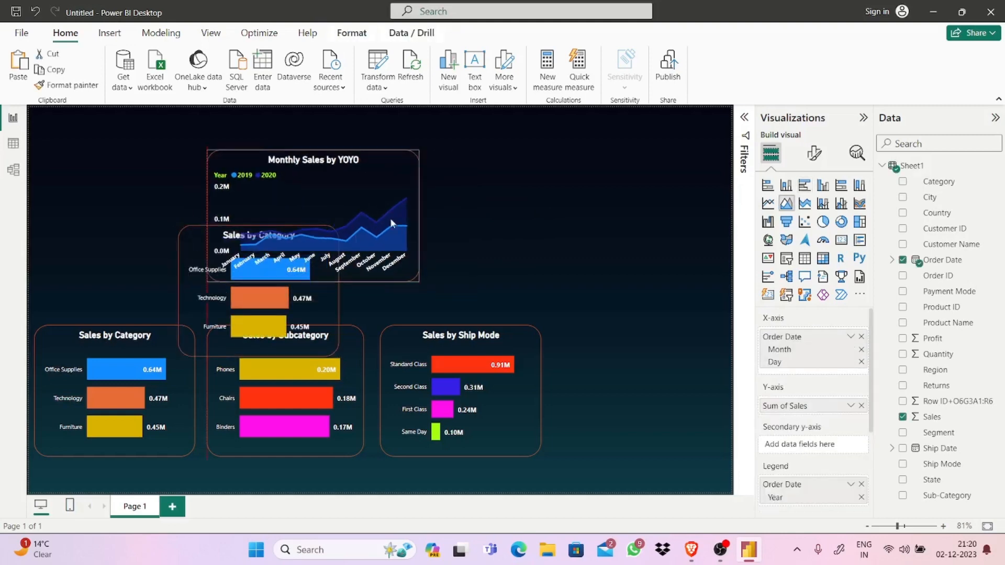
pyautogui.moveTo(390, 217); pyautogui.dragTo(523, 176)
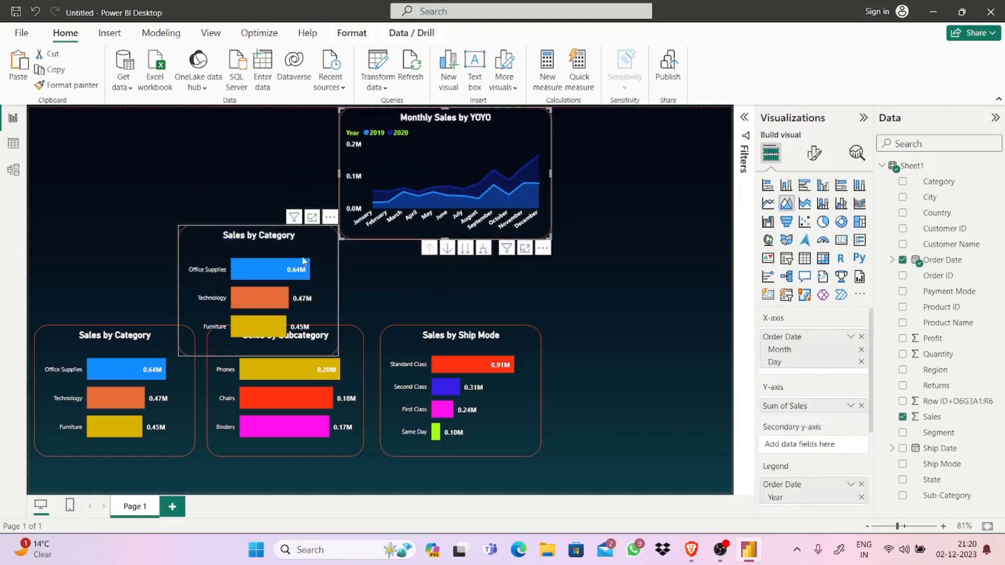
pyautogui.click(331, 228)
pyautogui.click(330, 217)
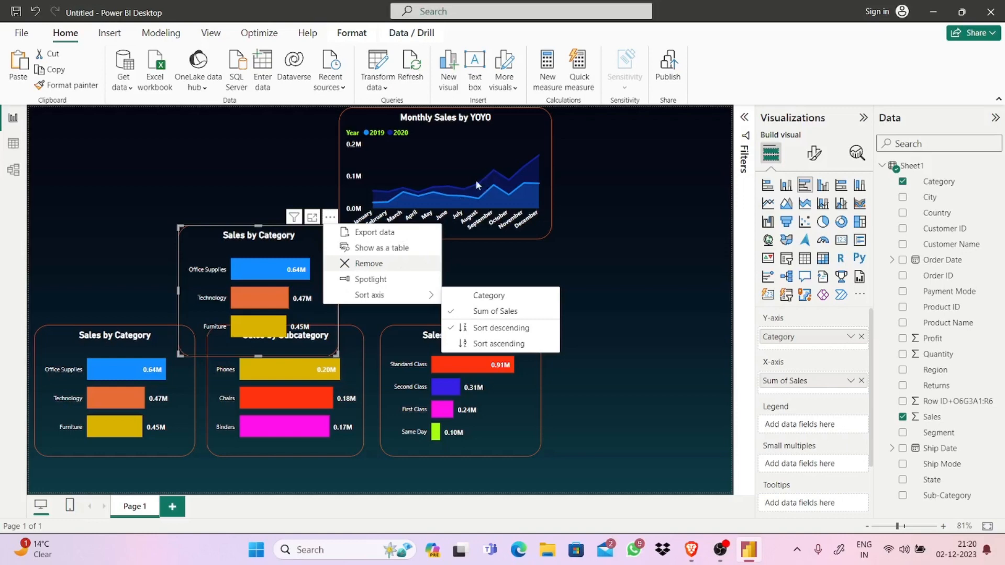
pyautogui.click(394, 267)
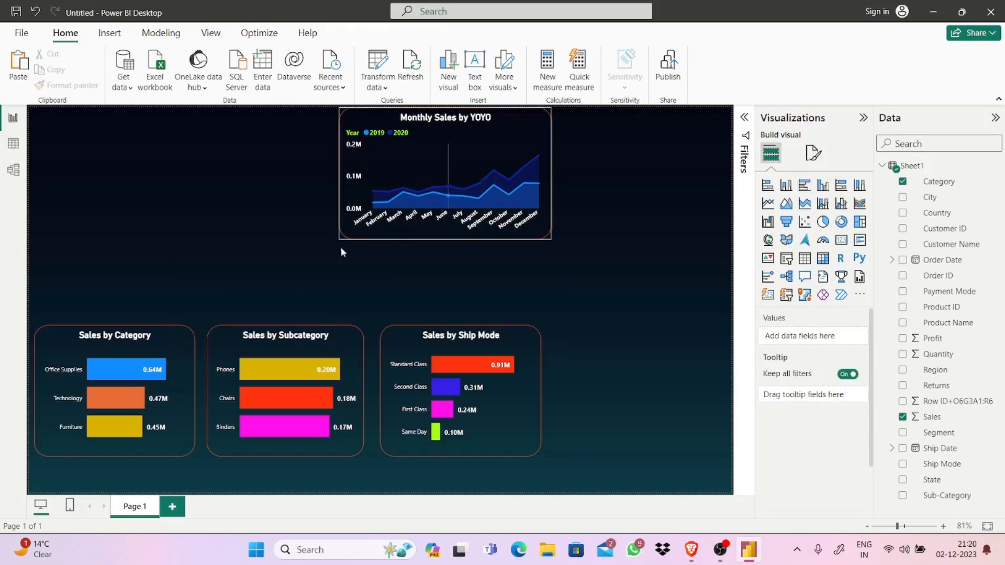
# - Move the Monthly Sales area chart down just above the bar charts, then duplicate it and place the copy beside it on the right
pyautogui.moveTo(422, 160); pyautogui.dragTo(368, 207)
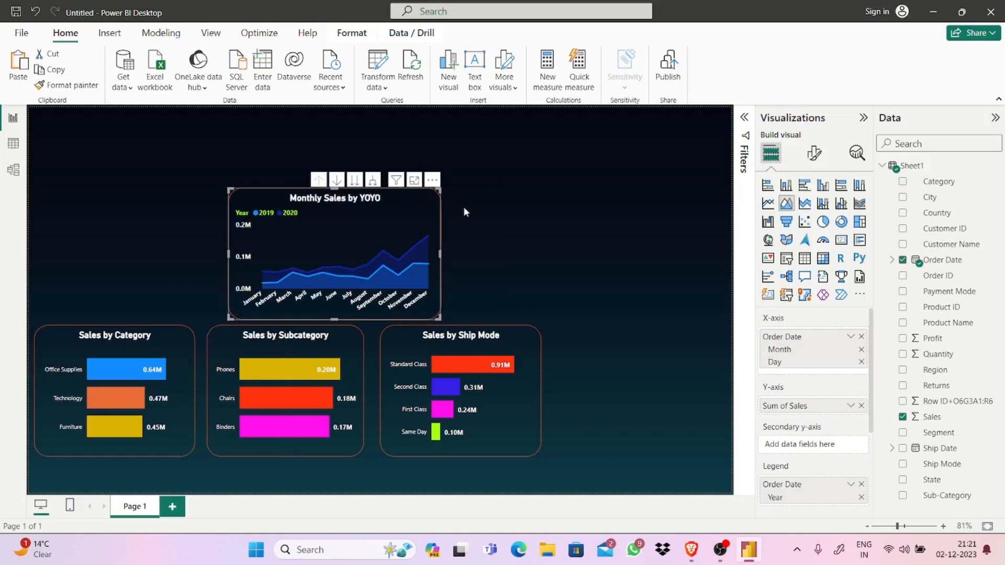
pyautogui.moveTo(434, 223); pyautogui.dragTo(630, 233)
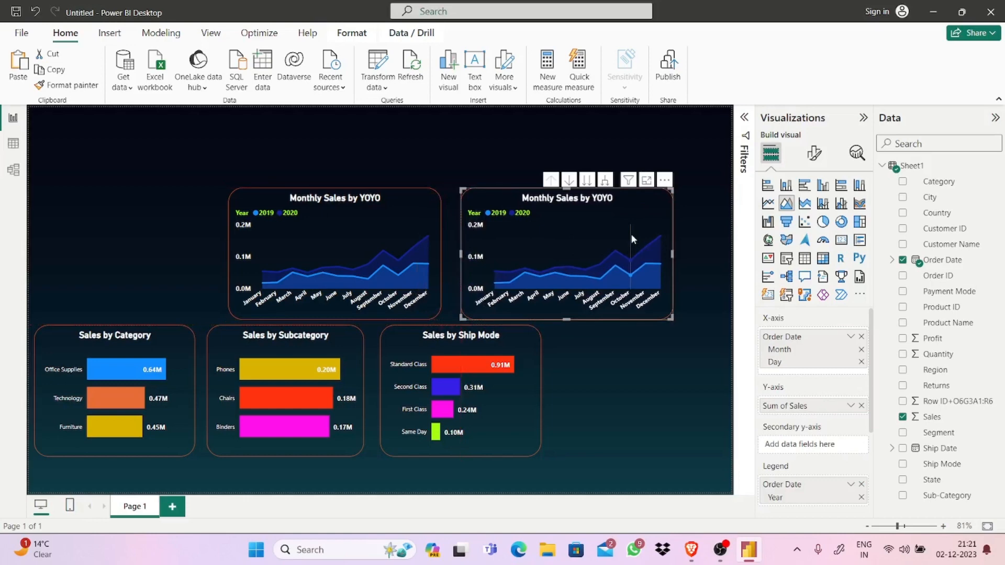
# - Replace Sales with Profit as the Y-axis field of the copied area chart
pyautogui.moveTo(604, 224)
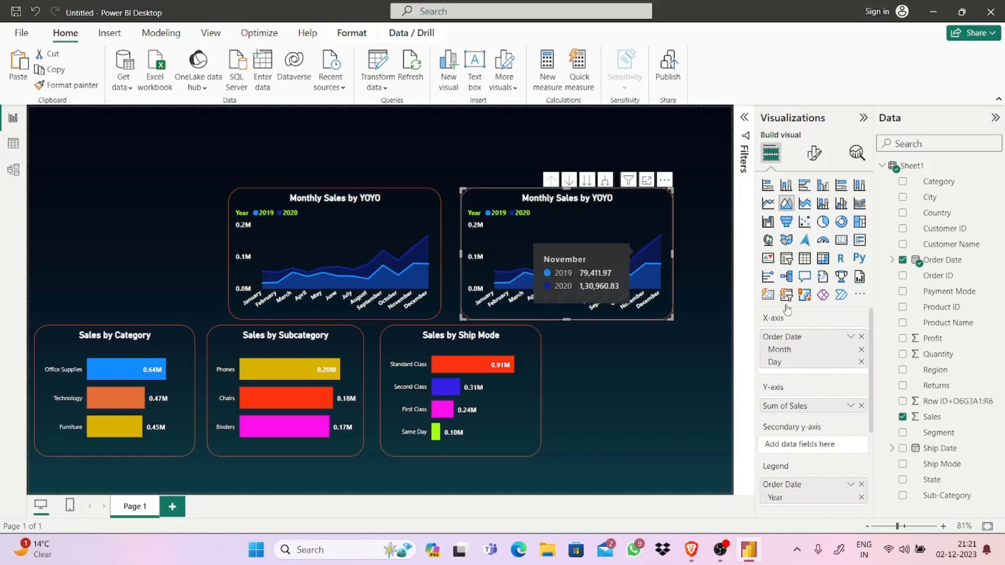
pyautogui.click(860, 406)
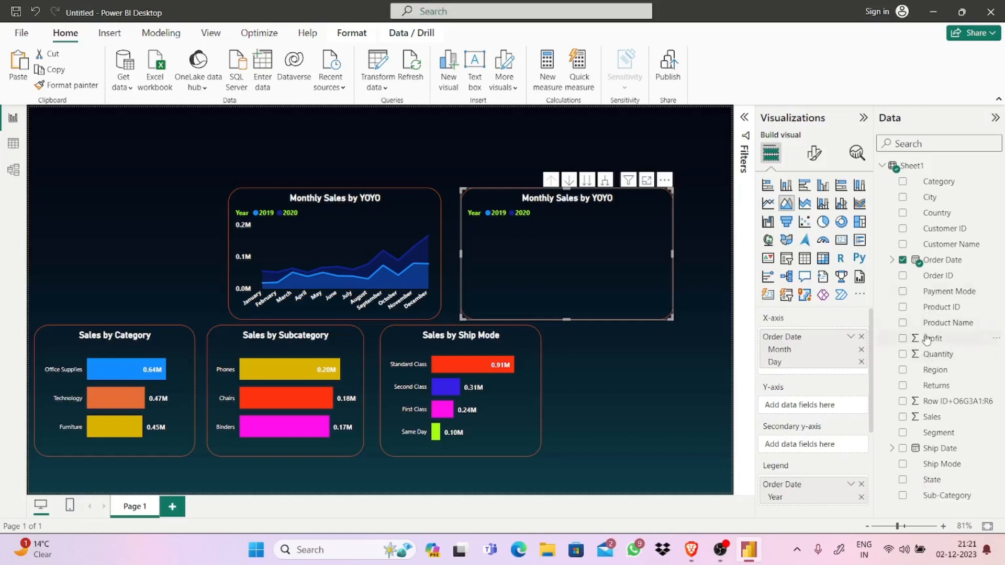
pyautogui.moveTo(934, 354); pyautogui.dragTo(810, 406)
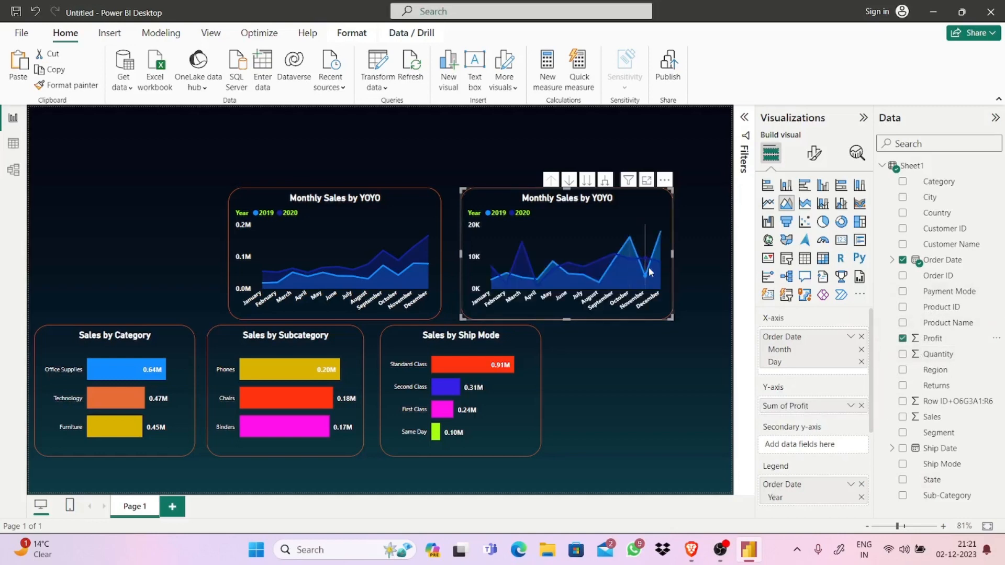
pyautogui.moveTo(651, 273)
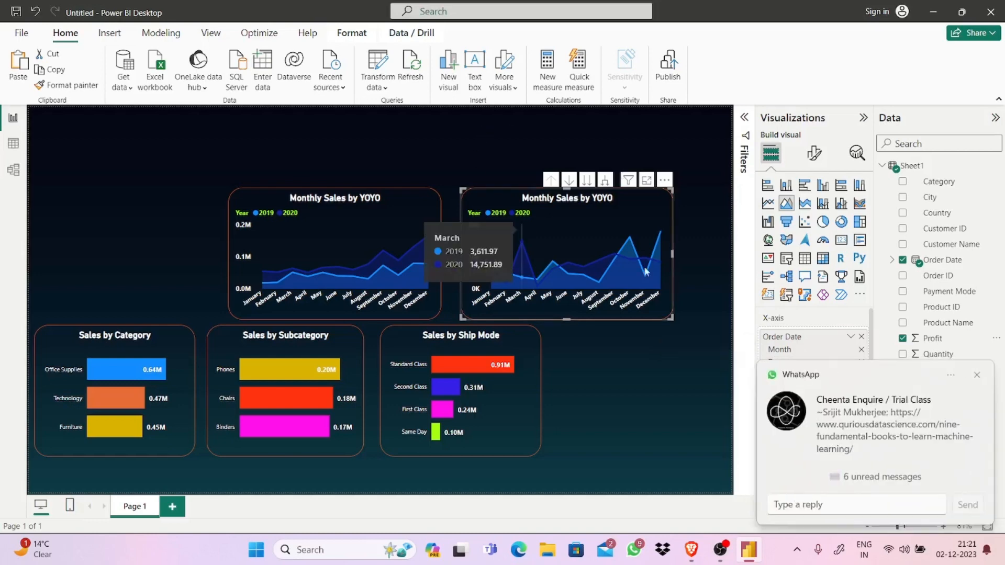
pyautogui.click(976, 375)
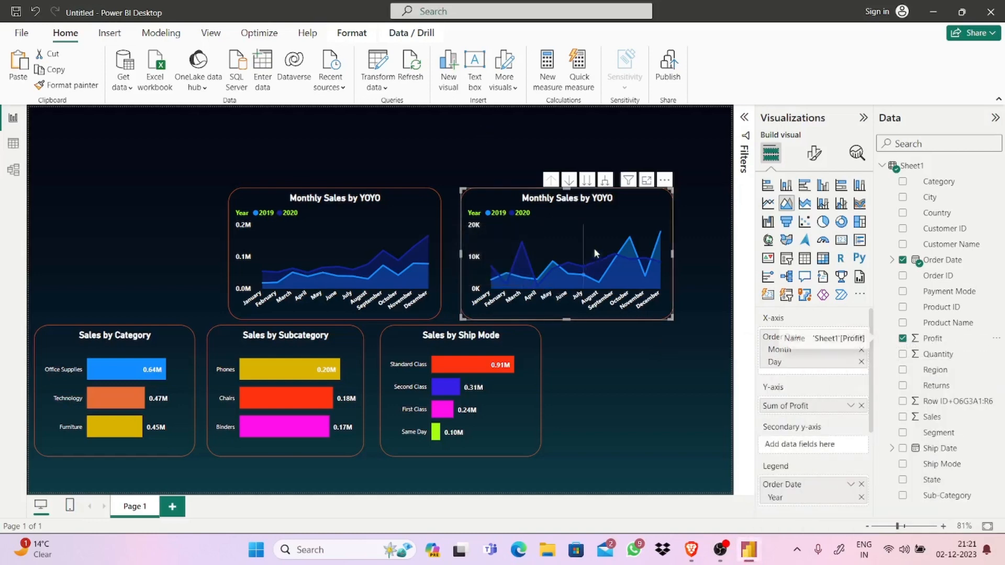
# - Change the copied area chart's title text to "Monthly Profit by YOYO"
pyautogui.click(816, 154)
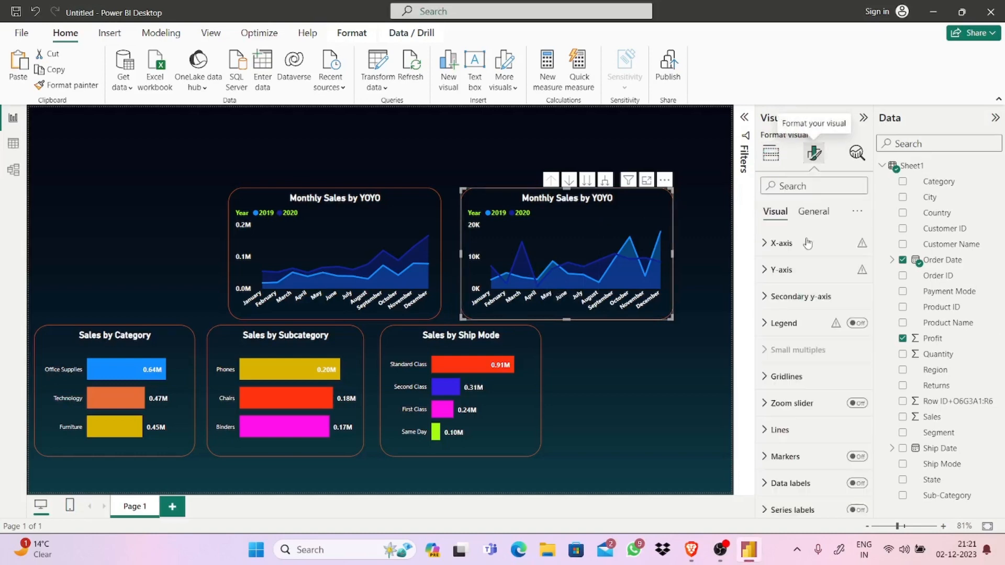
pyautogui.click(812, 212)
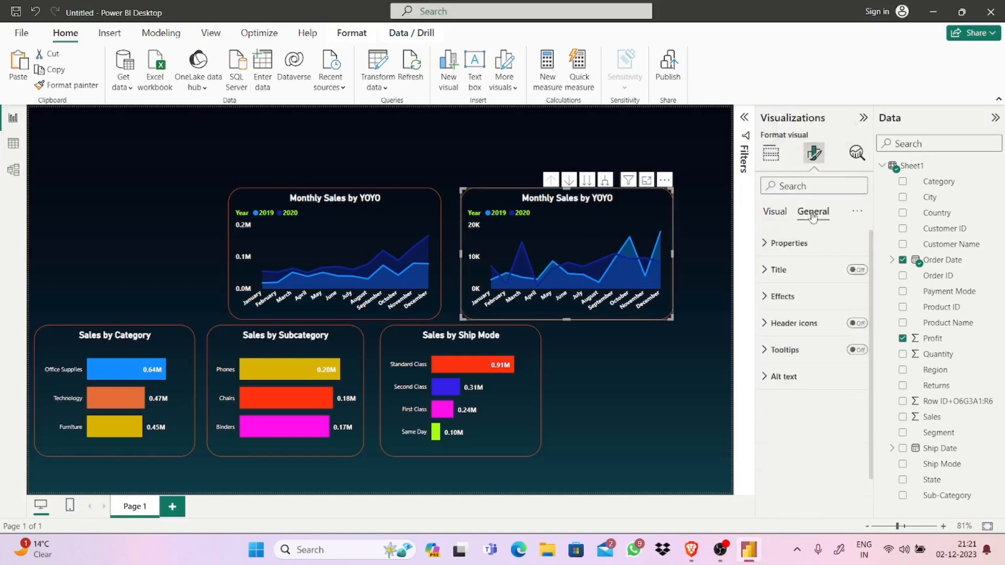
pyautogui.click(793, 271)
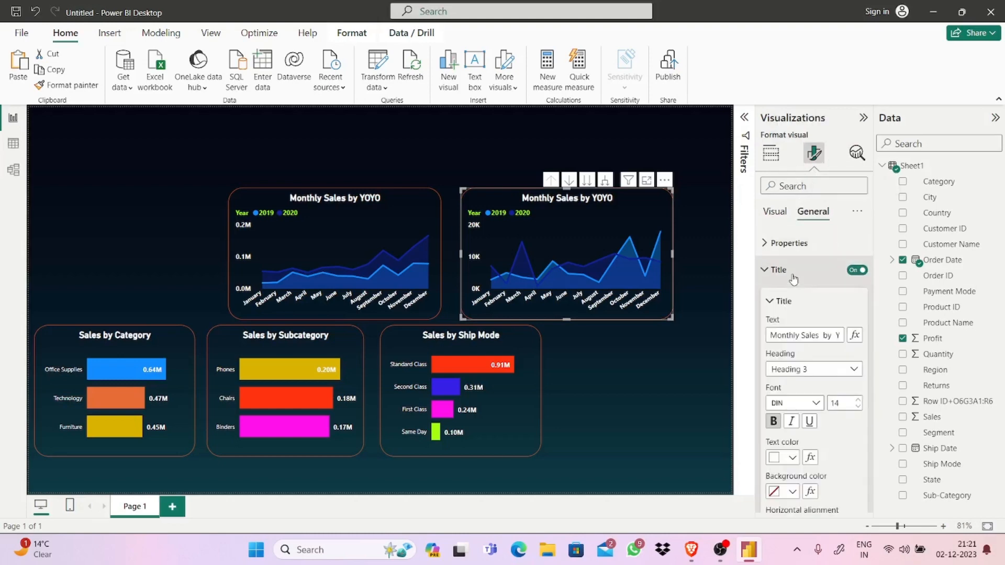
pyautogui.tripleClick(831, 336)
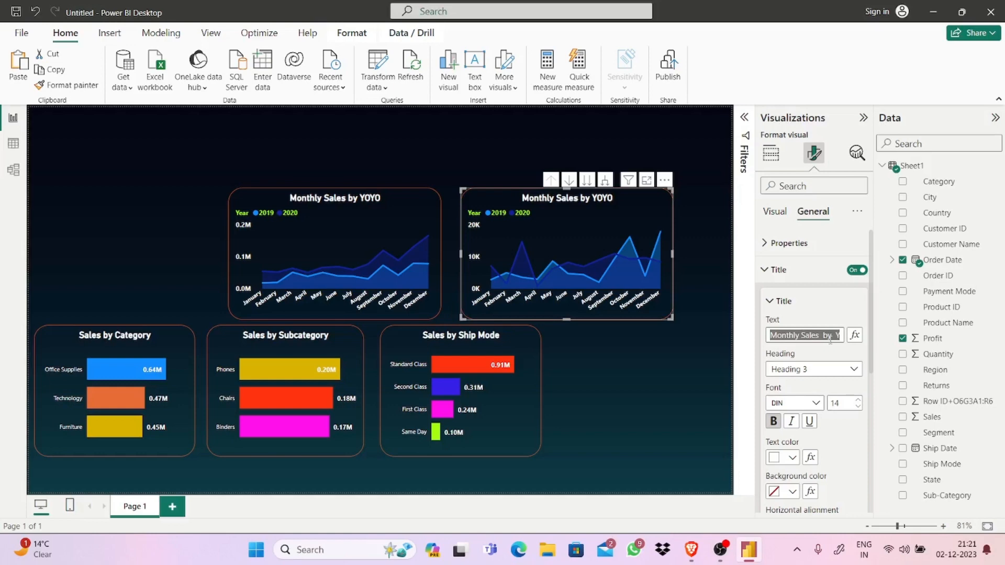
pyautogui.press('Home')
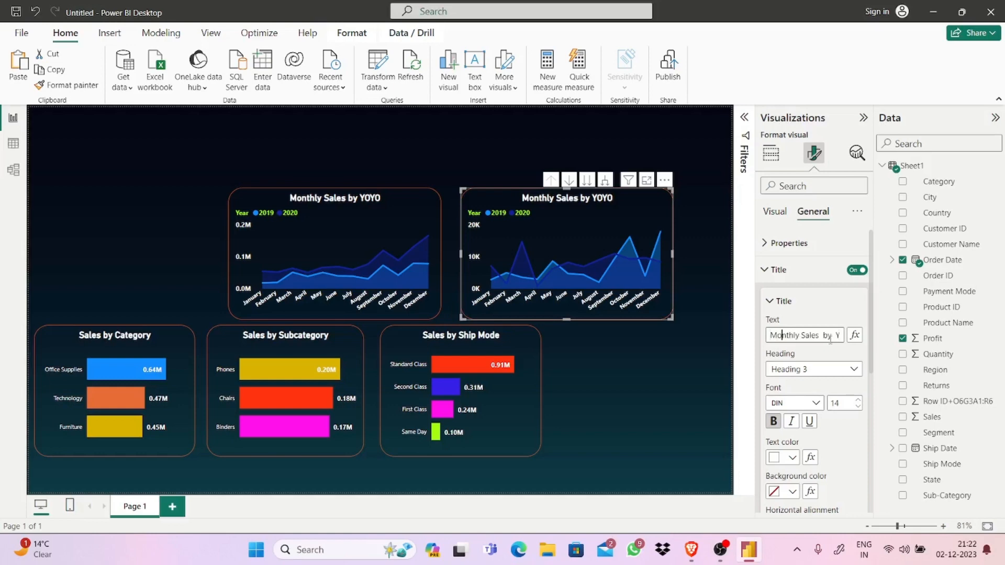
pyautogui.press('Right')
pyautogui.press('Right')
pyautogui.press('Right')
pyautogui.press('Right')
pyautogui.press('Right')
pyautogui.press('Right')
pyautogui.press('Right')
pyautogui.press('Right')
pyautogui.press('Right')
pyautogui.press('Right')
pyautogui.press('Right')
pyautogui.press('BackSpace')
pyautogui.press('BackSpace')
pyautogui.press('BackSpace')
pyautogui.press('BackSpace')
pyautogui.press('BackSpace')
pyautogui.write('zprofdit')
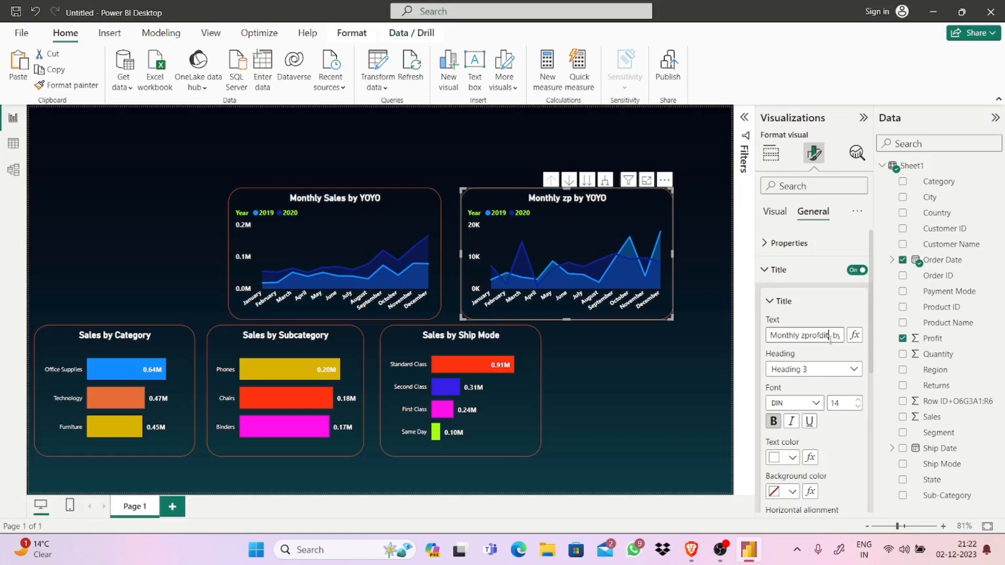
pyautogui.press('BackSpace')
pyautogui.press('BackSpace')
pyautogui.press('BackSpace')
pyautogui.press('BackSpace')
pyautogui.press('BackSpace')
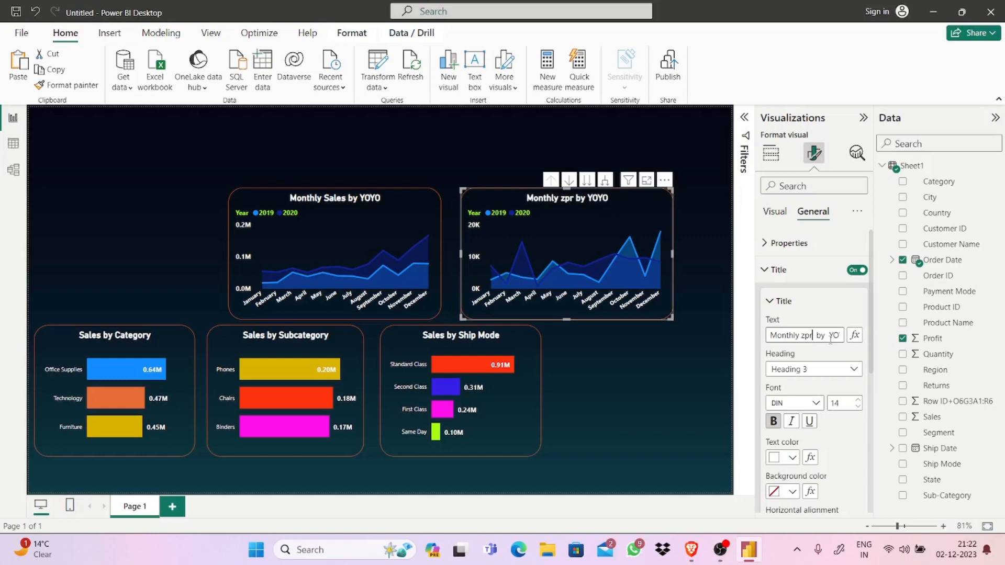
pyautogui.press('BackSpace')
pyautogui.press('BackSpace')
pyautogui.press('BackSpace')
pyautogui.write('prof')
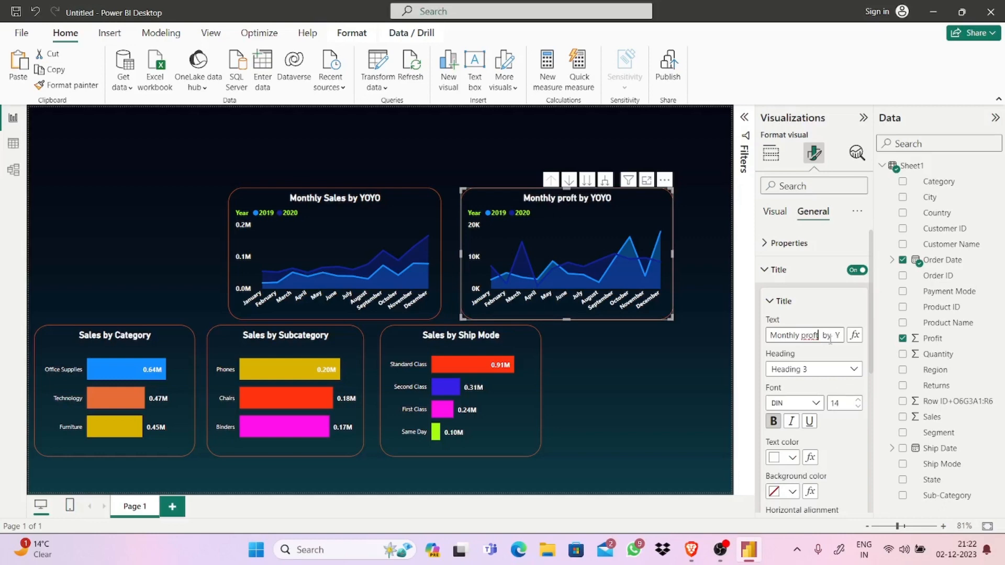
pyautogui.write('i')
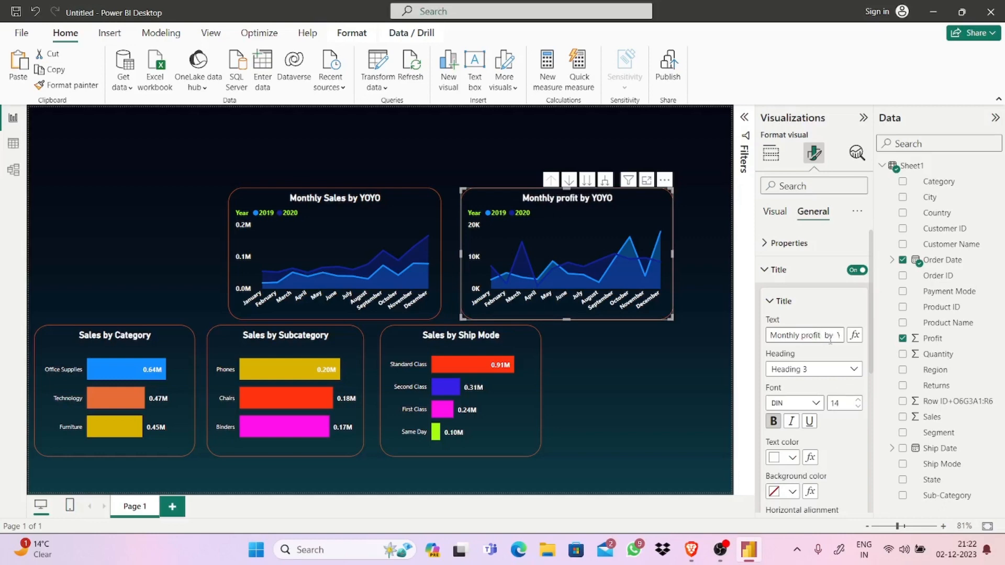
pyautogui.press('BackSpace')
pyautogui.write('P')
pyautogui.click(620, 368)
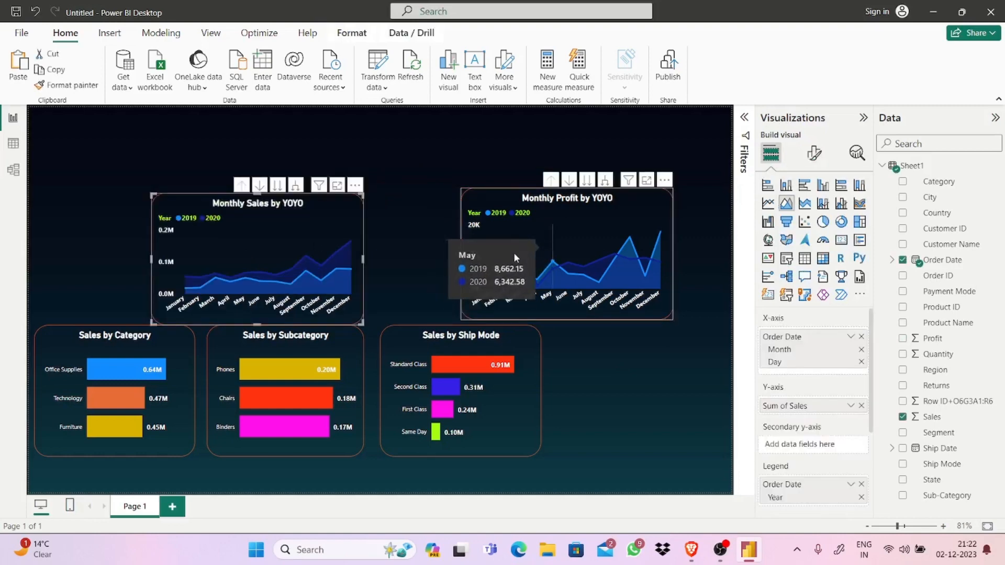
# - Arrange the Monthly Sales and Monthly Profit area charts side by side at equal height above the bar charts, with gaps between them and below
pyautogui.moveTo(488, 254); pyautogui.dragTo(486, 255)
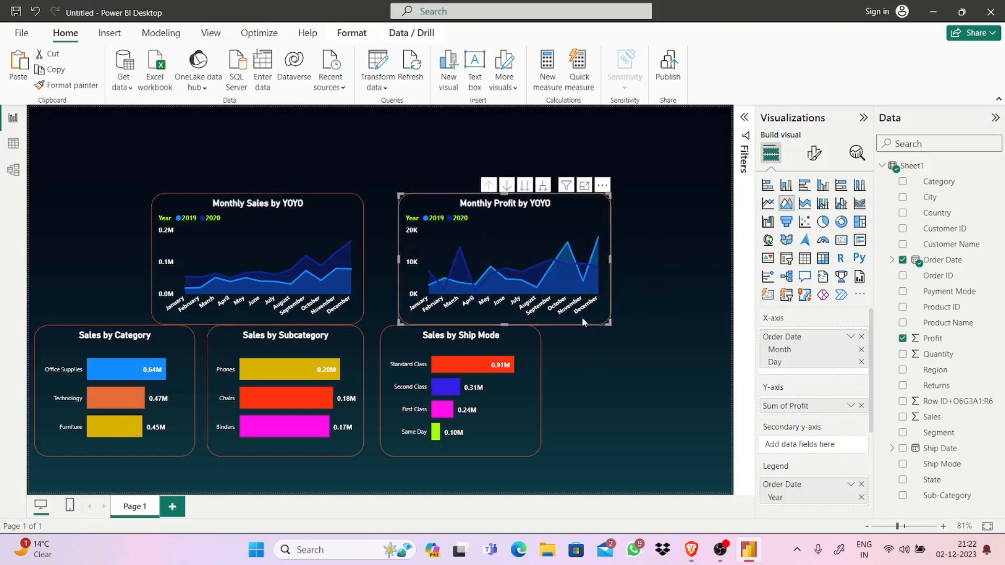
pyautogui.moveTo(536, 247); pyautogui.dragTo(532, 225)
pyautogui.click(336, 249)
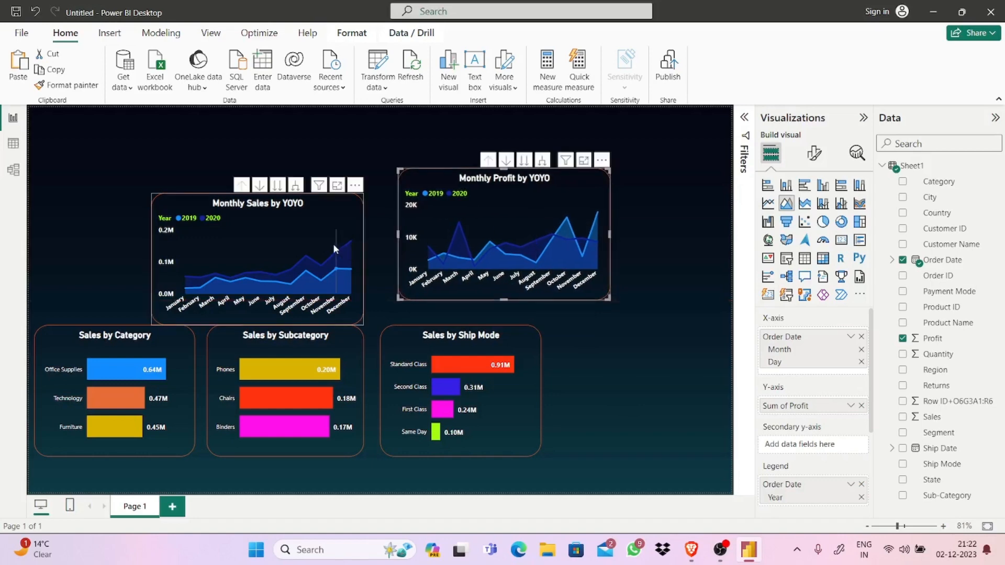
pyautogui.moveTo(336, 249); pyautogui.dragTo(333, 222)
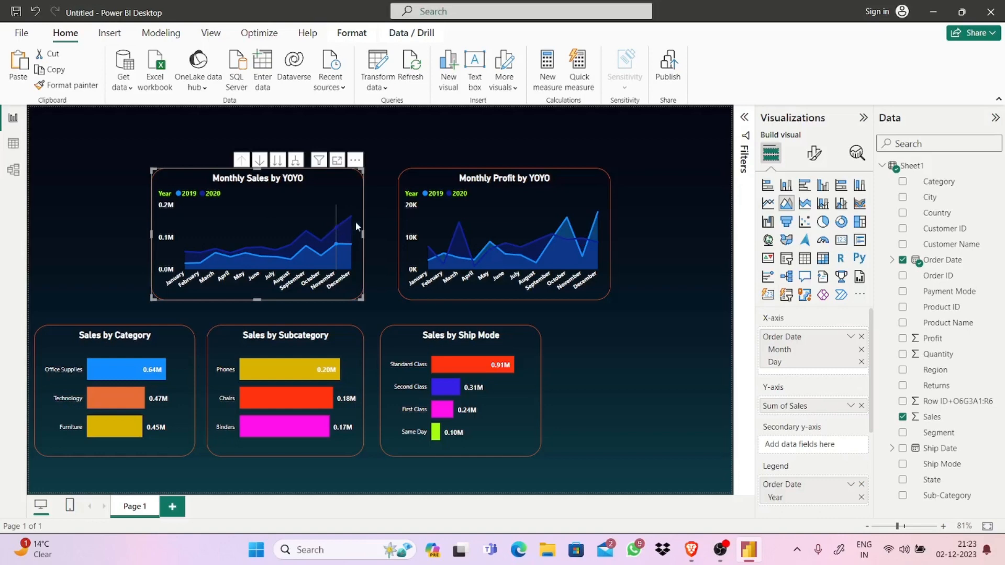
pyautogui.moveTo(433, 221); pyautogui.dragTo(454, 222)
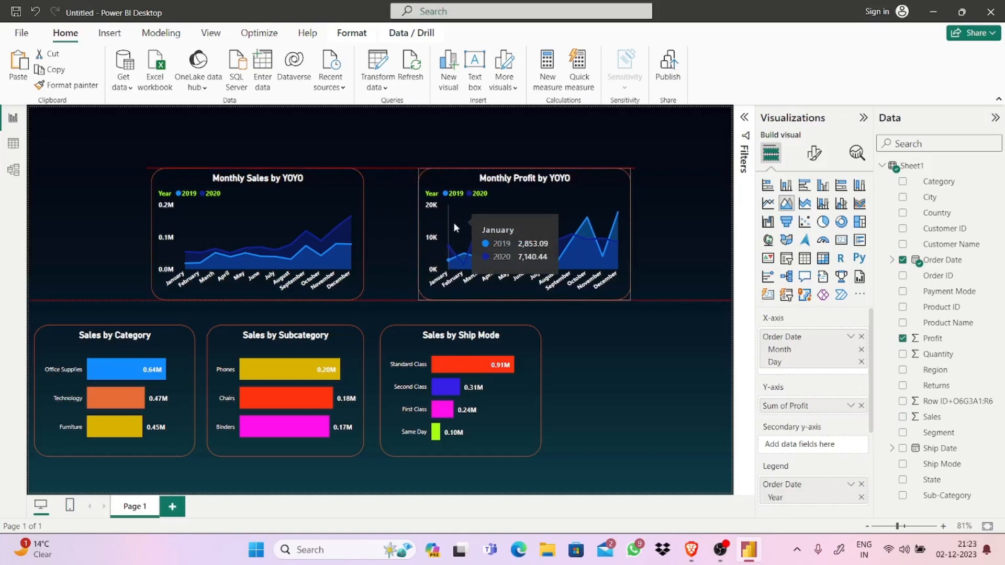
pyautogui.moveTo(453, 222); pyautogui.dragTo(454, 222)
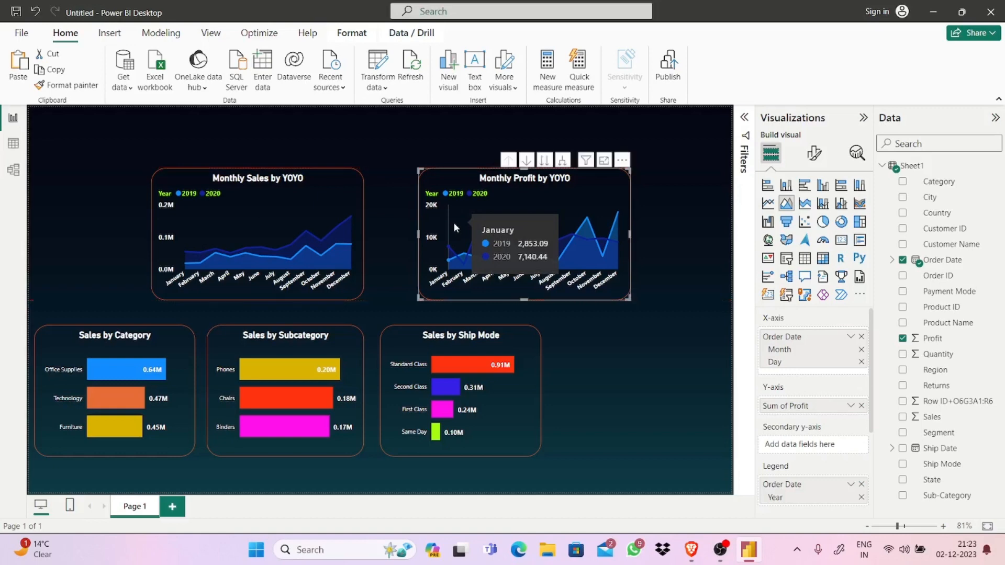